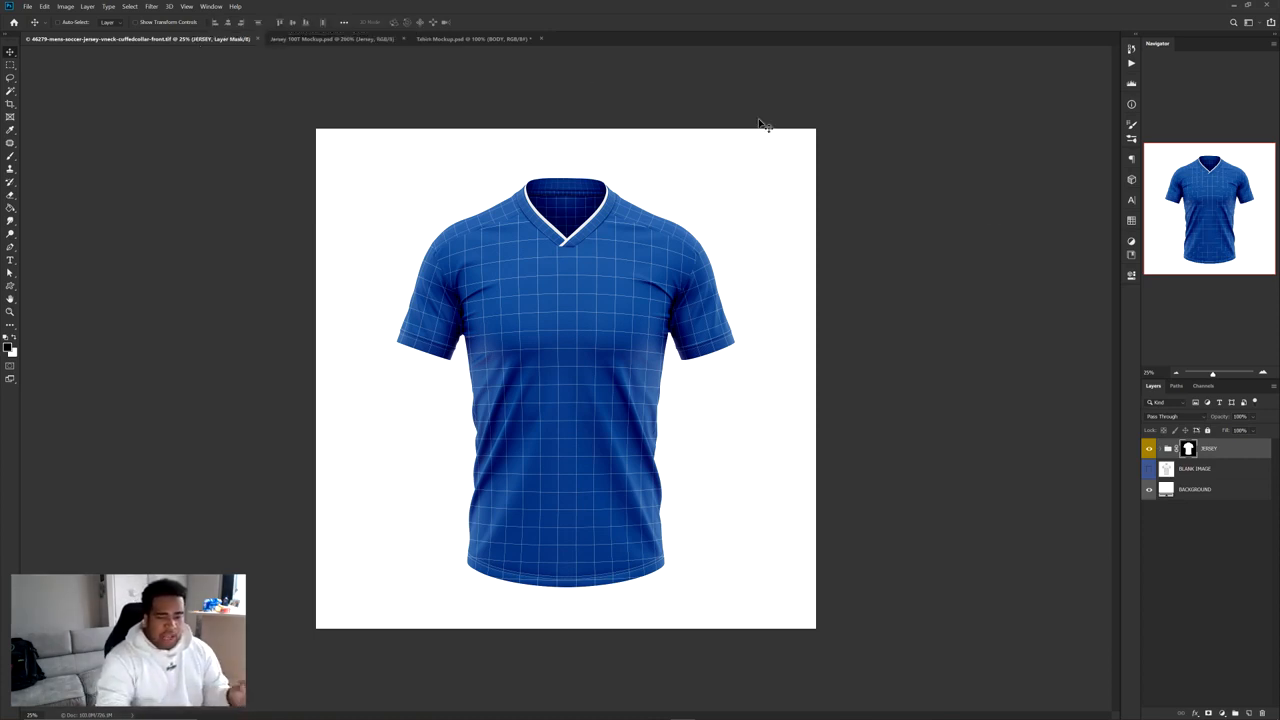
Expand the JERSEY group and hide its SMARTS group so the jersey appears blank
click(1160, 448)
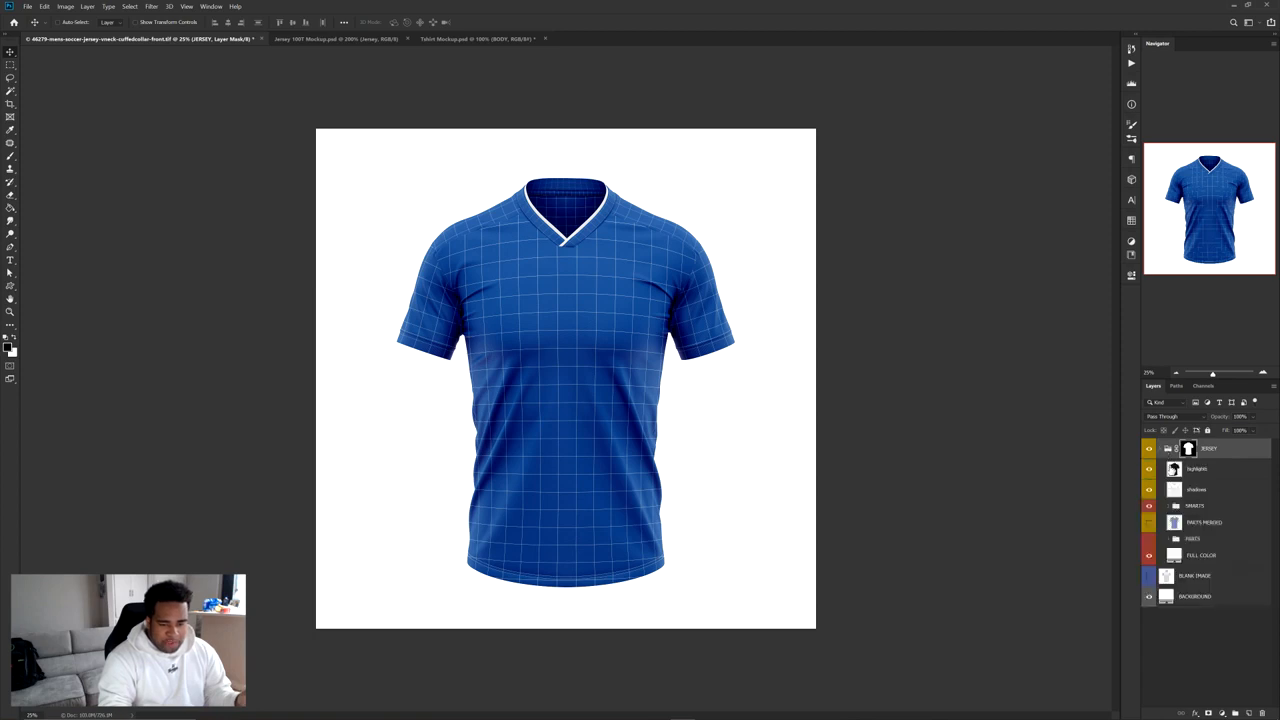
click(1149, 506)
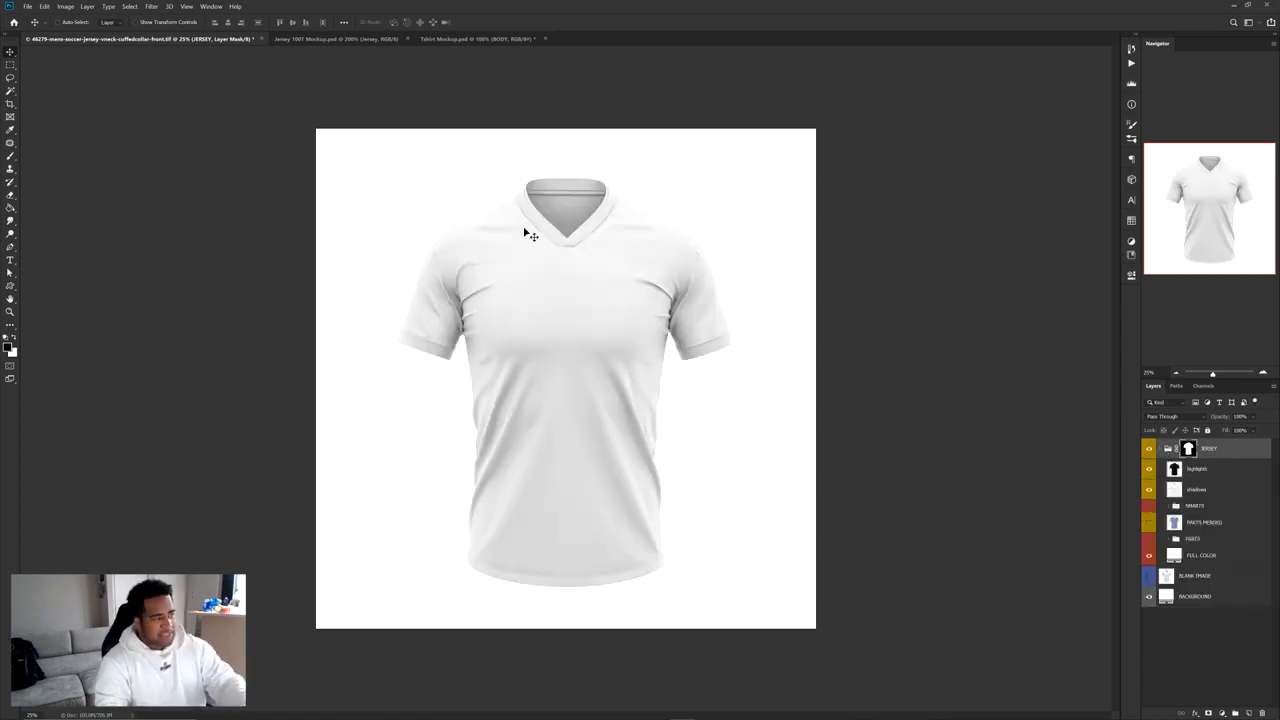
Compare the blank jersey with the shirt in Tshirt Mockup.psd and inspect the credit line below that mockup's logo
click(503, 40)
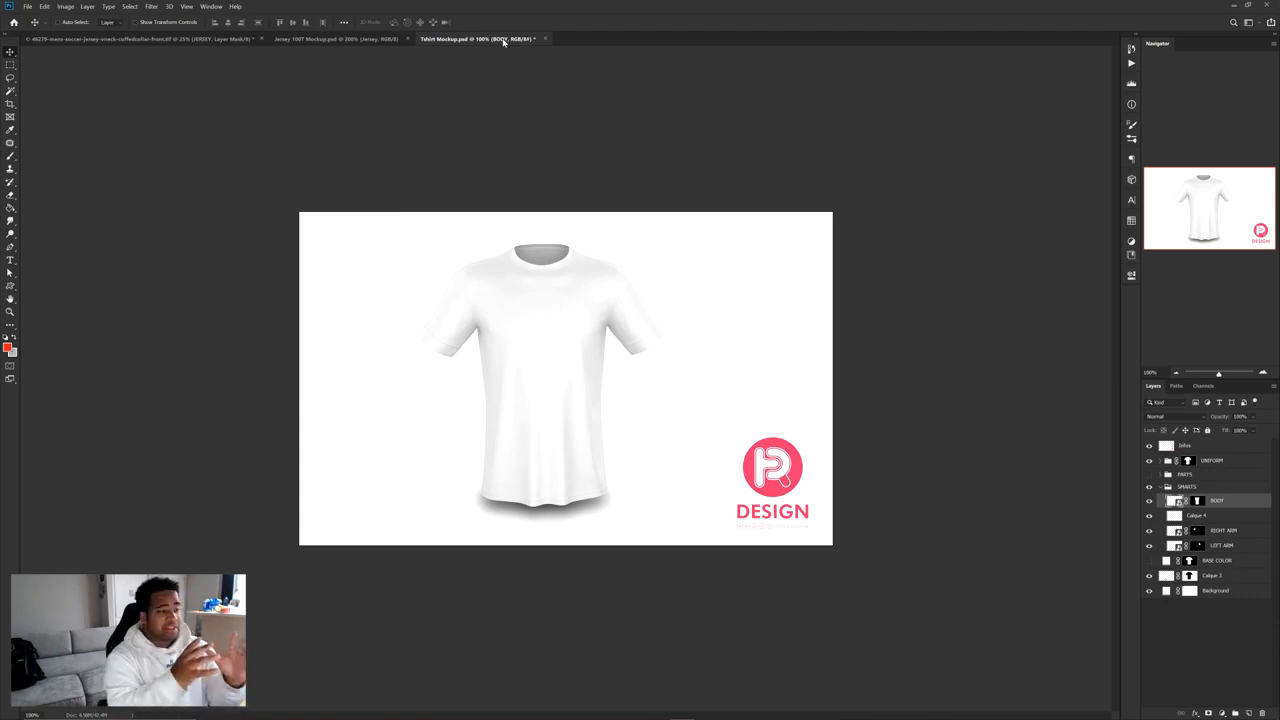
click(190, 38)
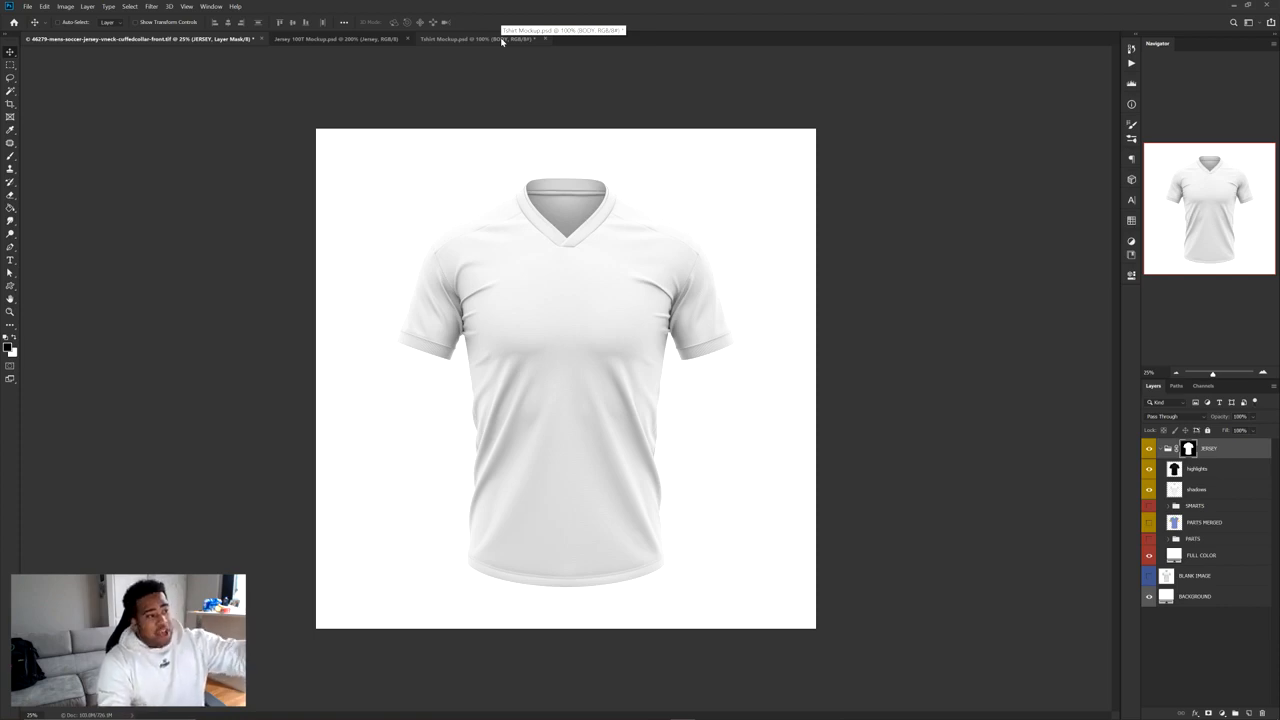
click(502, 40)
click(190, 38)
click(441, 38)
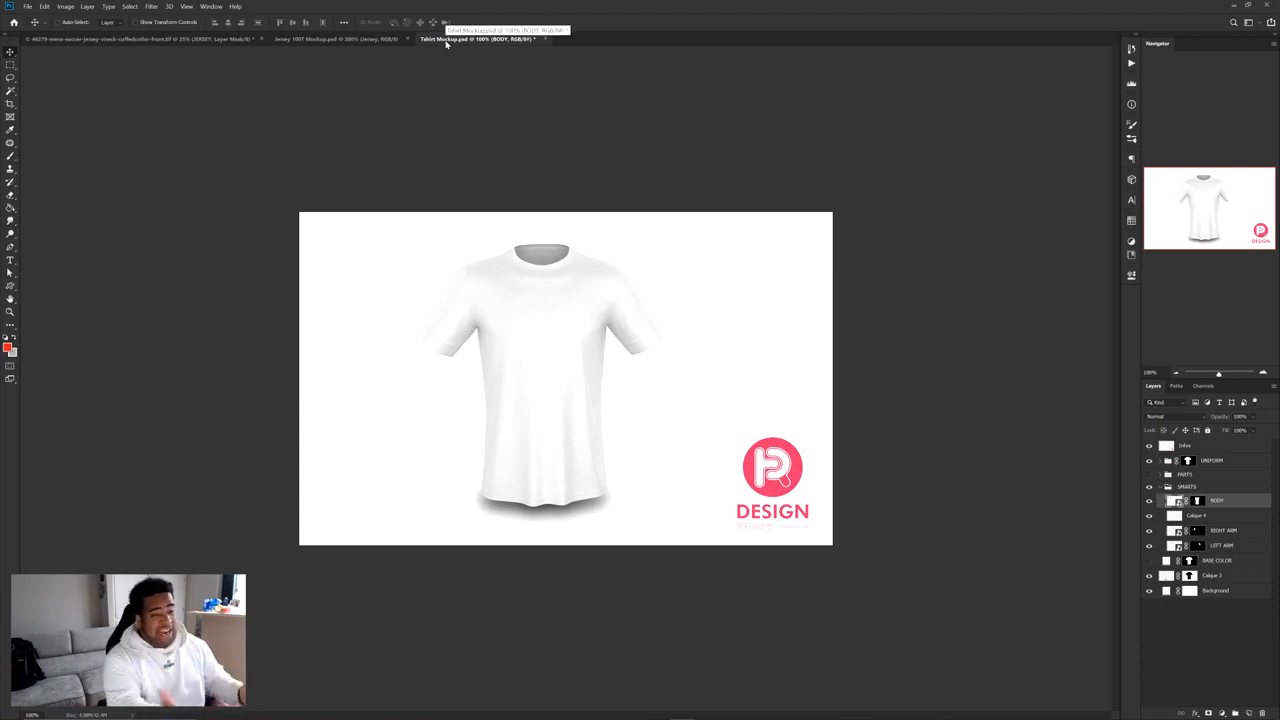
scroll(829, 511, up, 4)
drag(600, 656, 660, 432)
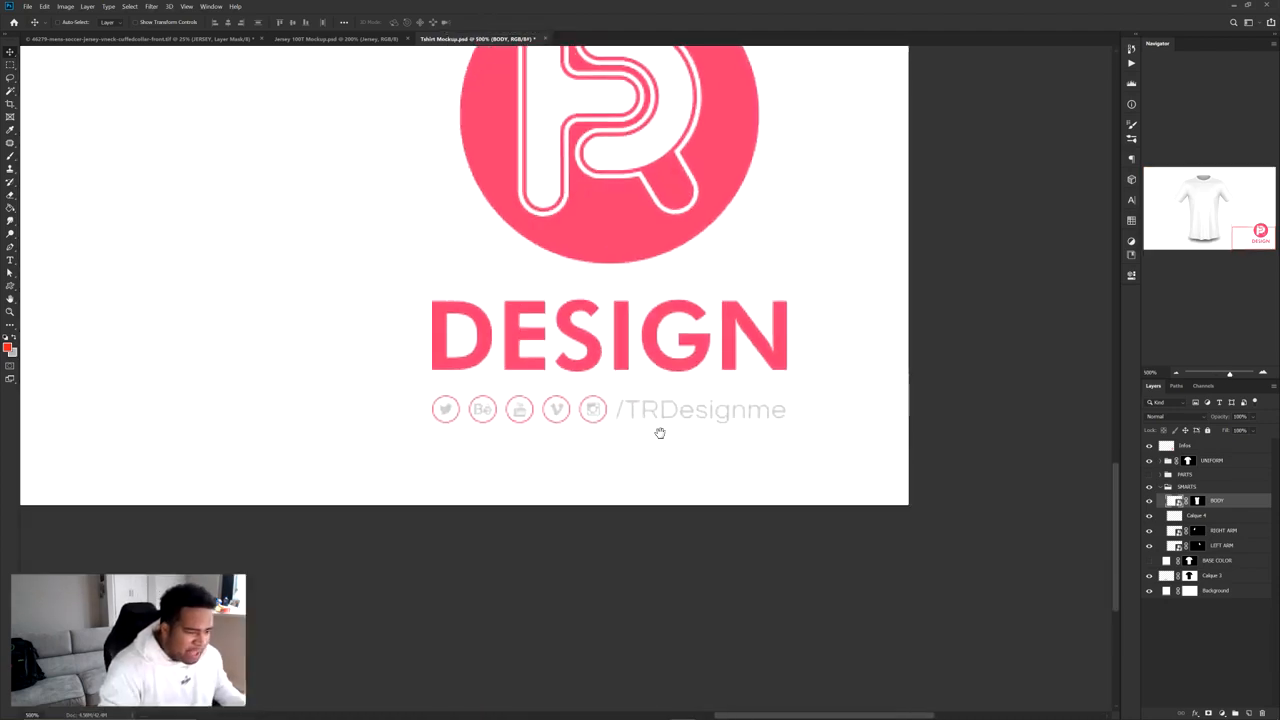
scroll(480, 437, down, 5)
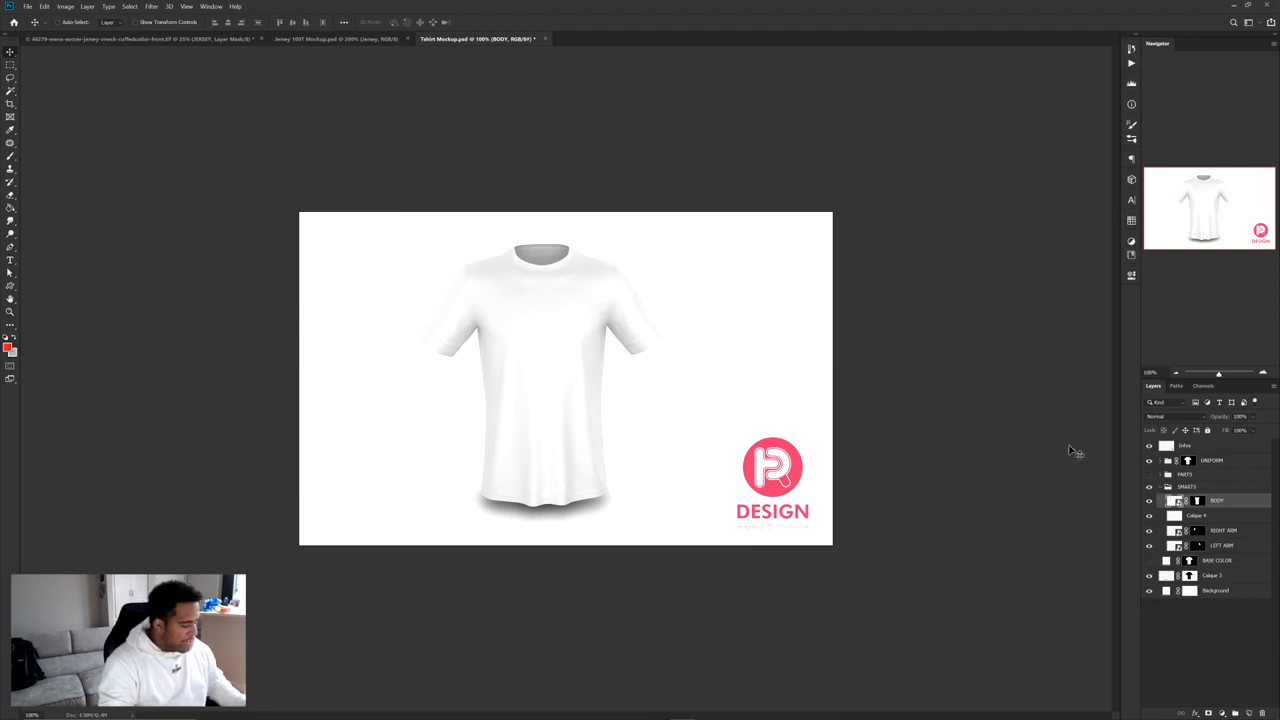
Paint the shirt's lower body red on a new layer within the BODY mask selection, and hide that layer
ctrl+click(1198, 502)
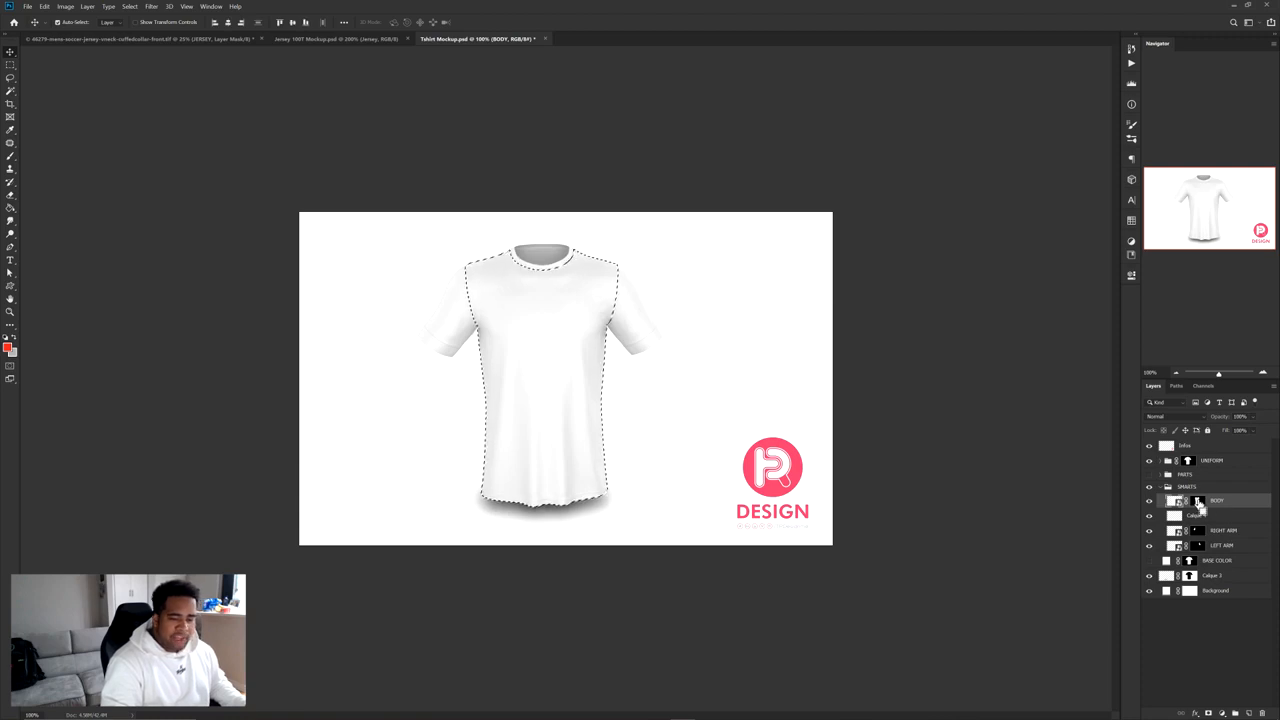
click(1254, 713)
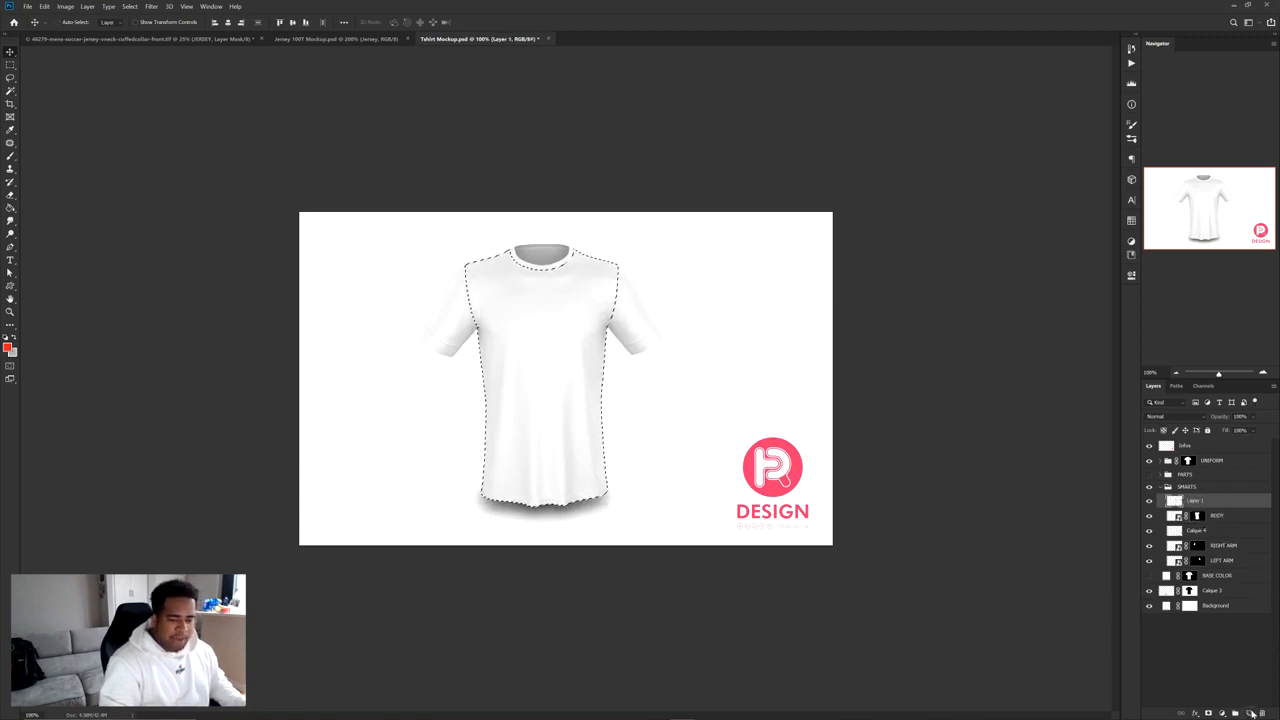
key(b)
mouse_move(500, 440)
mouse_down()
mouse_move(560, 455)
mouse_move(443, 520)
mouse_move(686, 437)
mouse_up()
key(ctrl+d)
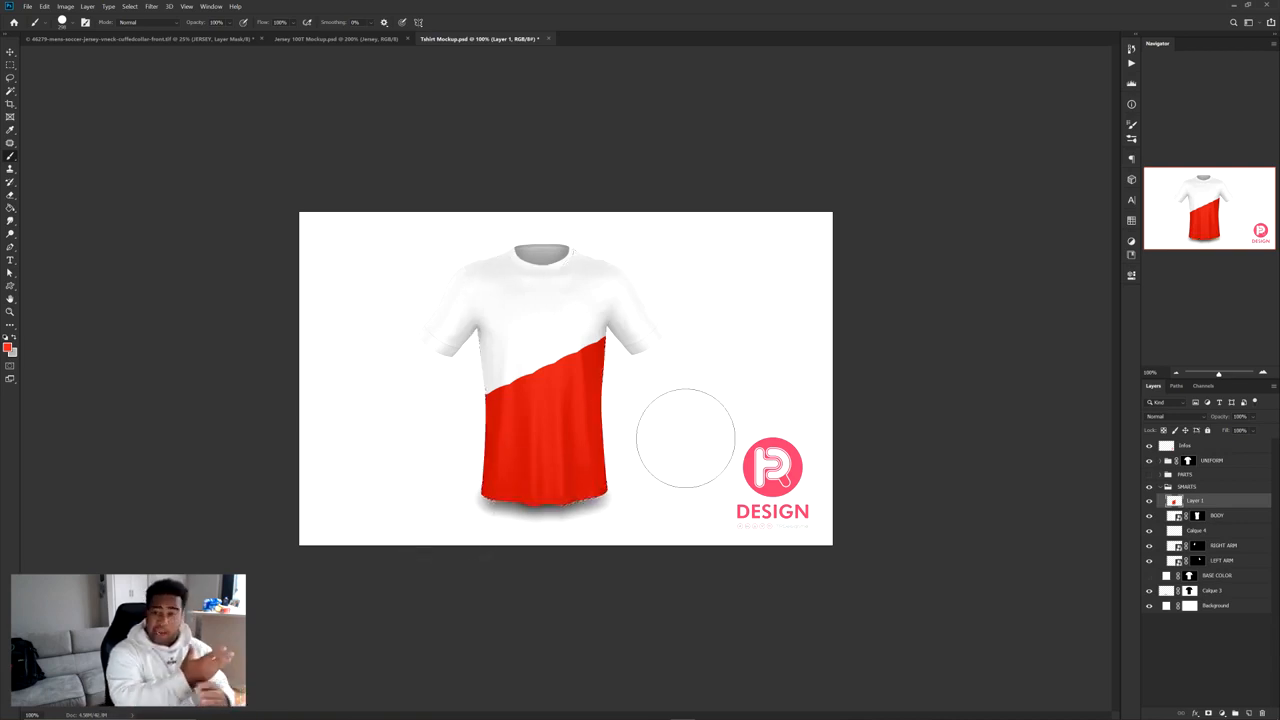
click(1149, 500)
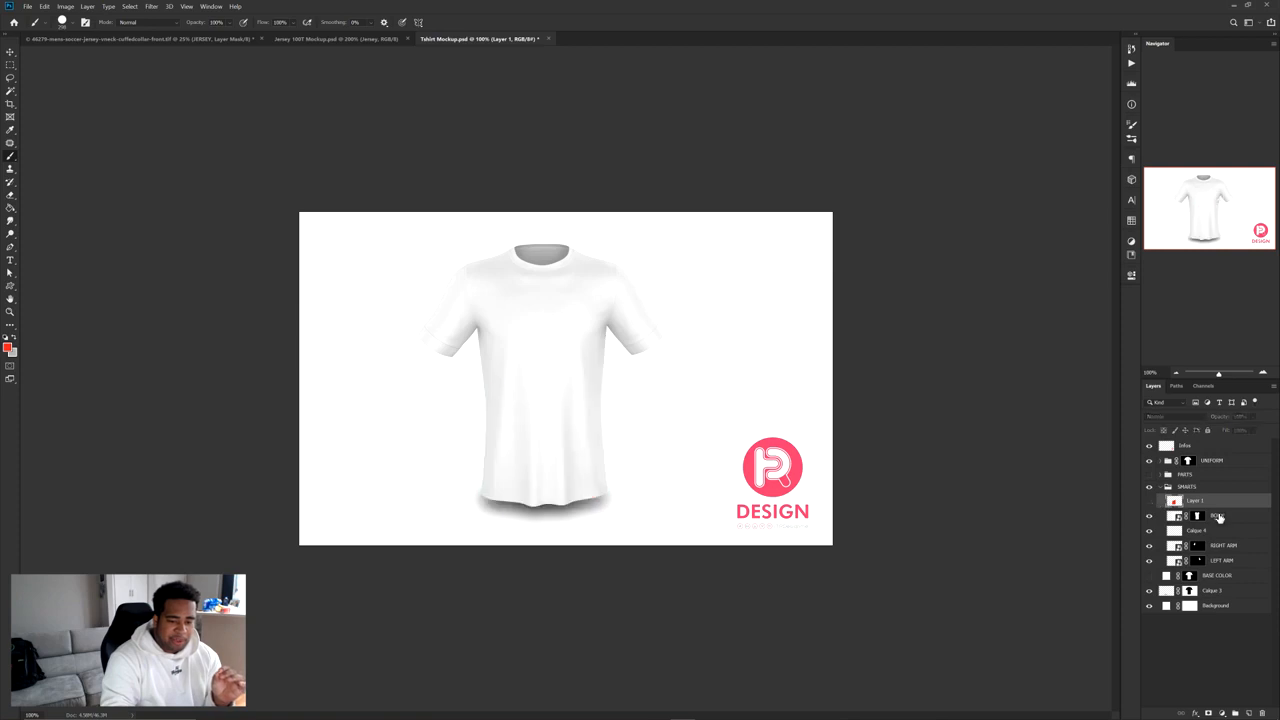
Preview a pure red #ff0000 Color Overlay on the BODY layer without applying it
click(1237, 517)
double_click(1238, 517)
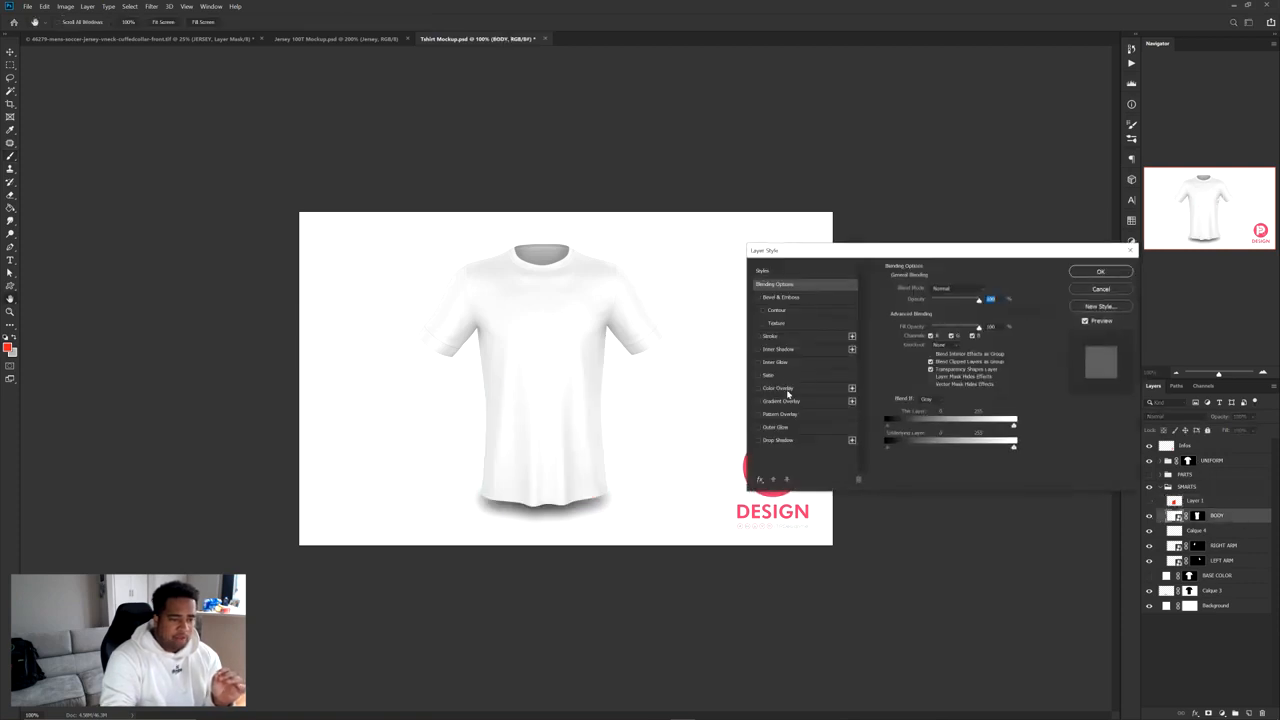
click(786, 388)
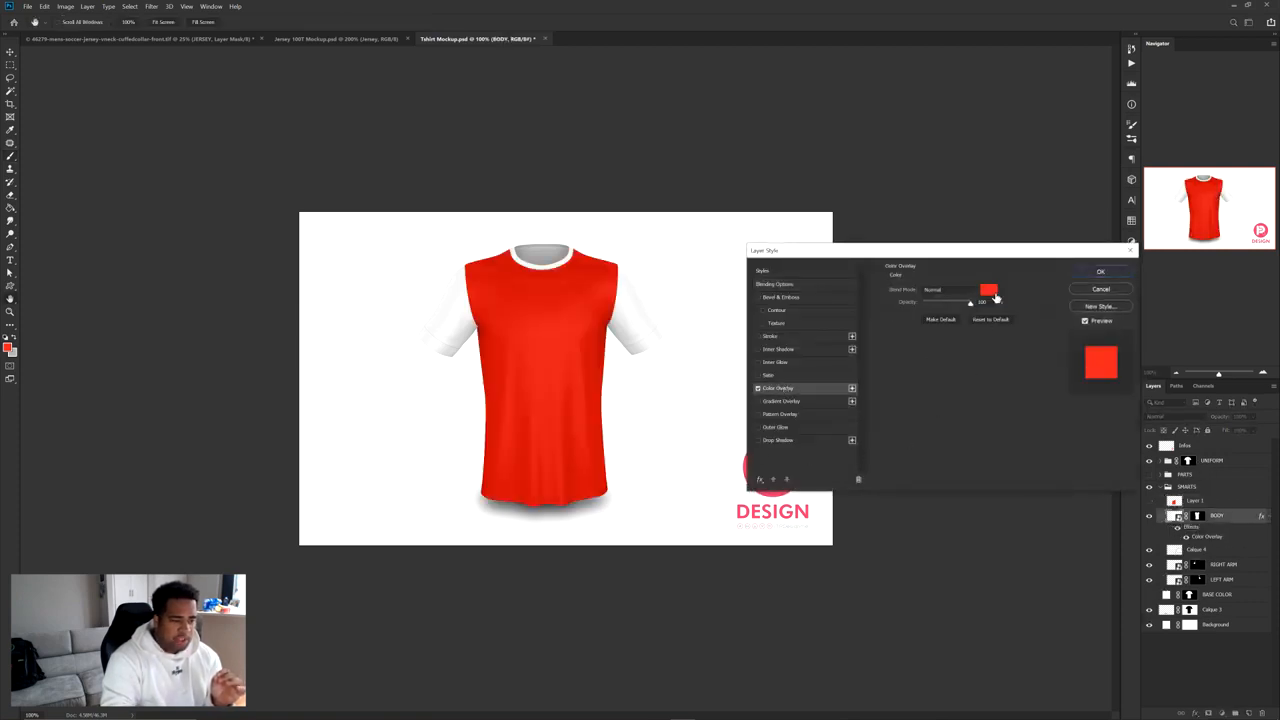
click(988, 289)
mouse_move(876, 518)
mouse_down()
mouse_move(939, 529)
mouse_move(981, 467)
mouse_move(1022, 440)
mouse_up()
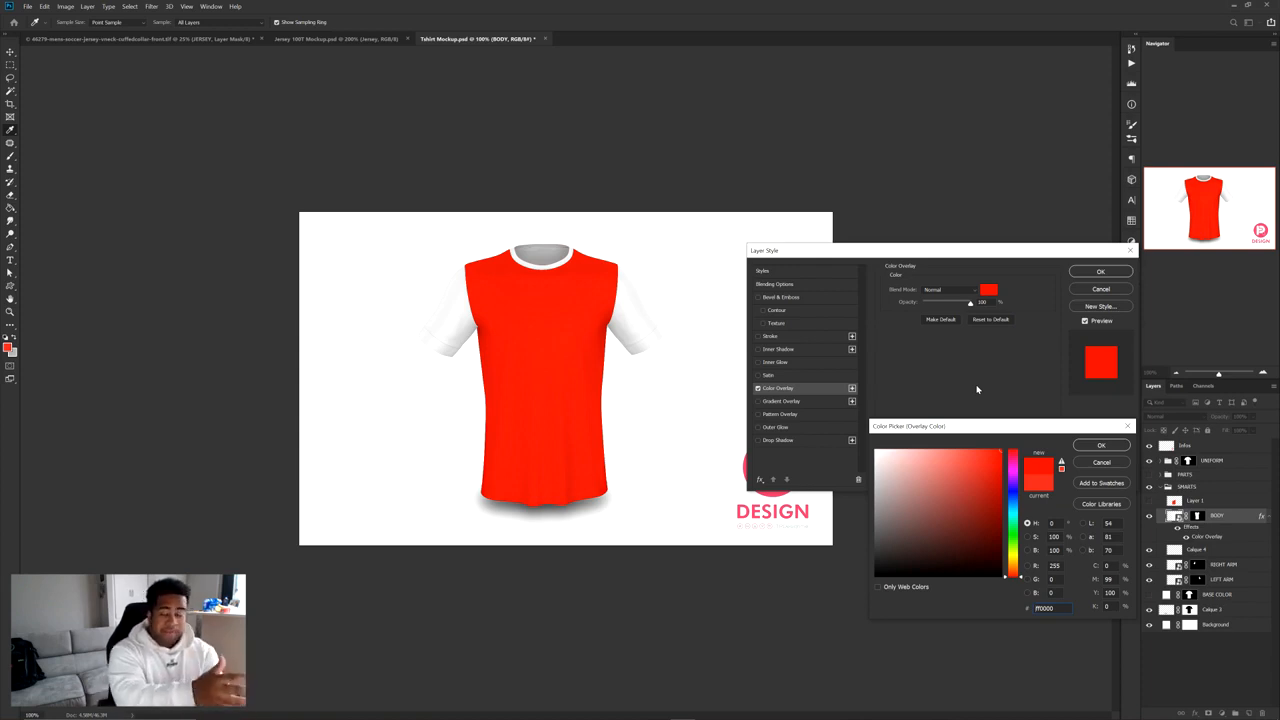
click(1108, 463)
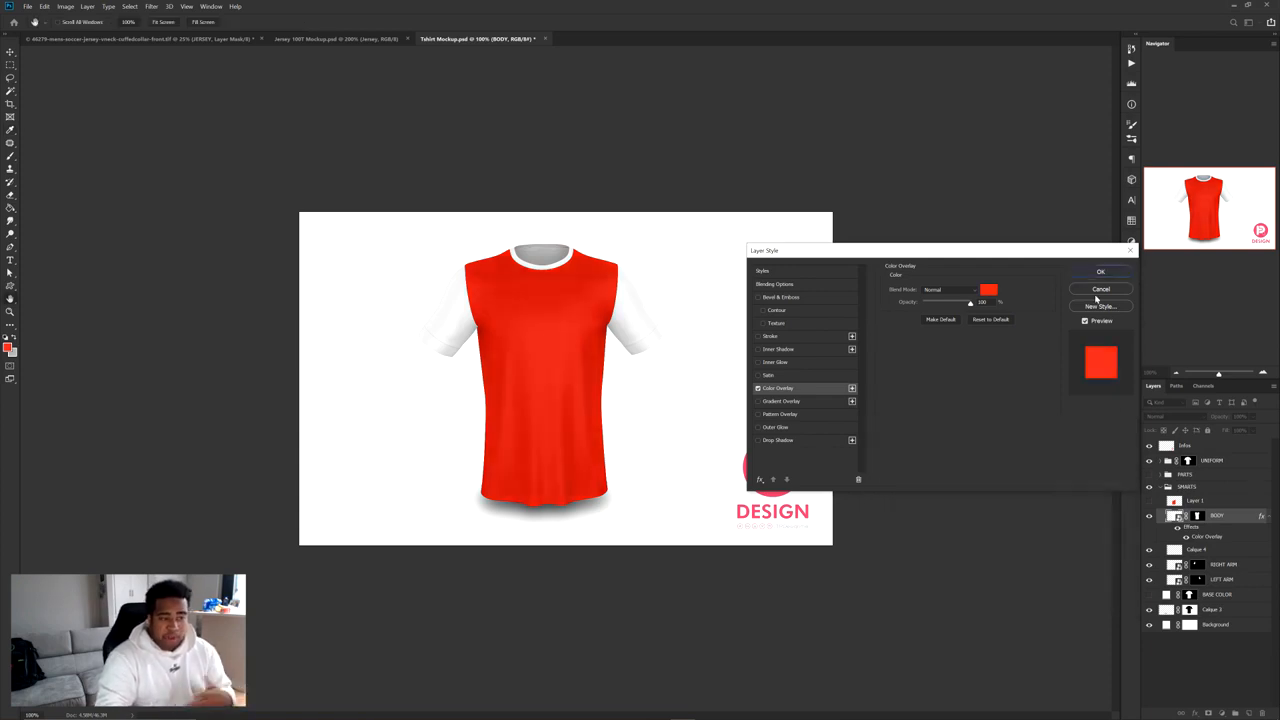
click(1099, 289)
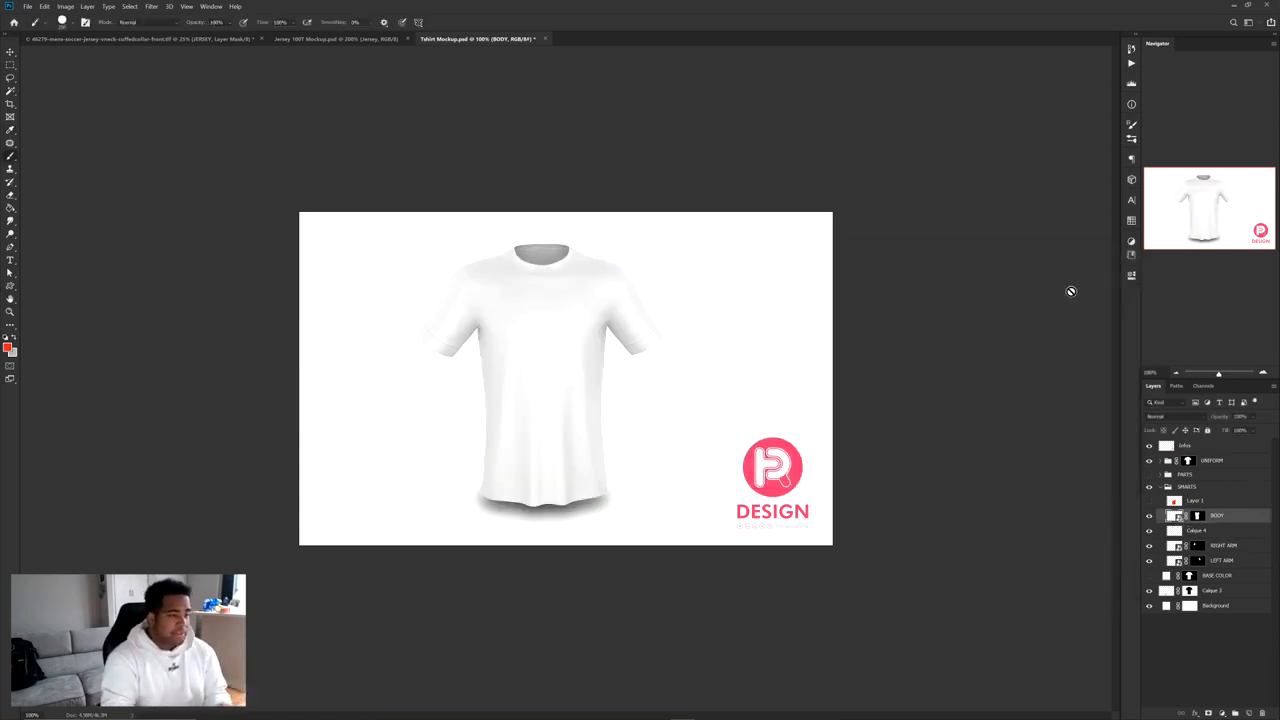
Switch back to the V-neck soccer jersey document, expand the PARTS group and make it visible
click(155, 40)
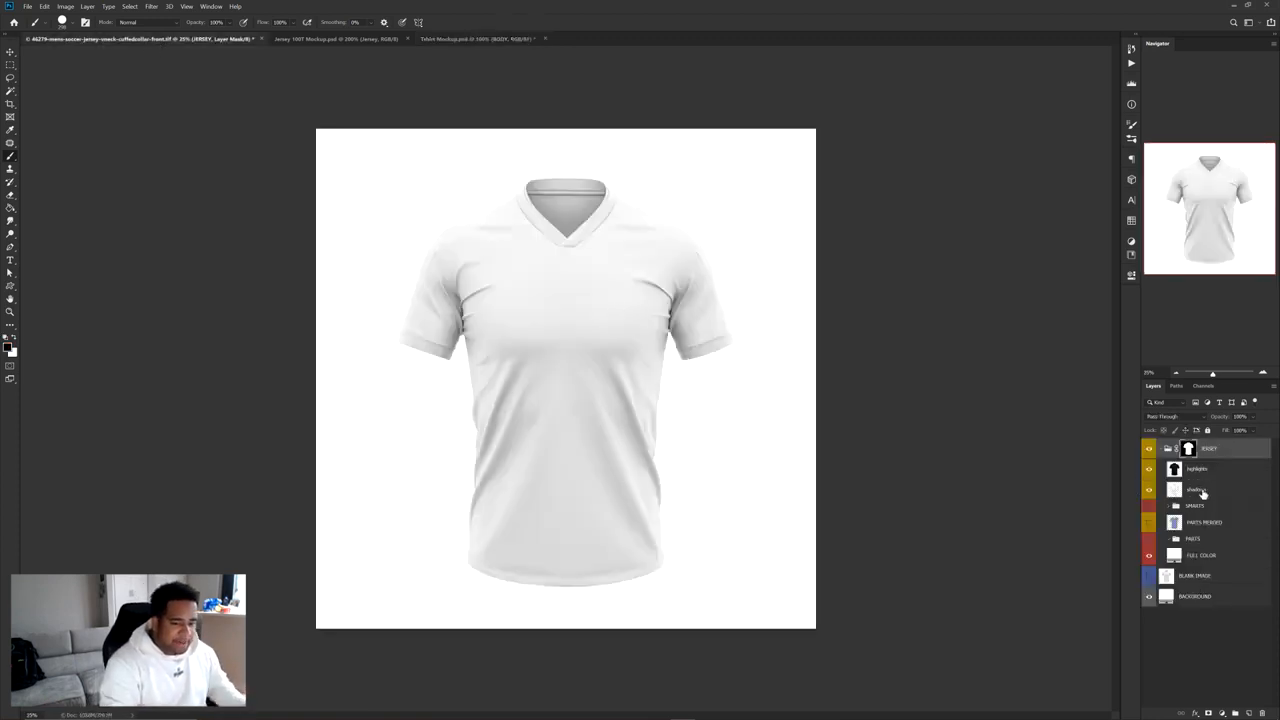
click(1168, 539)
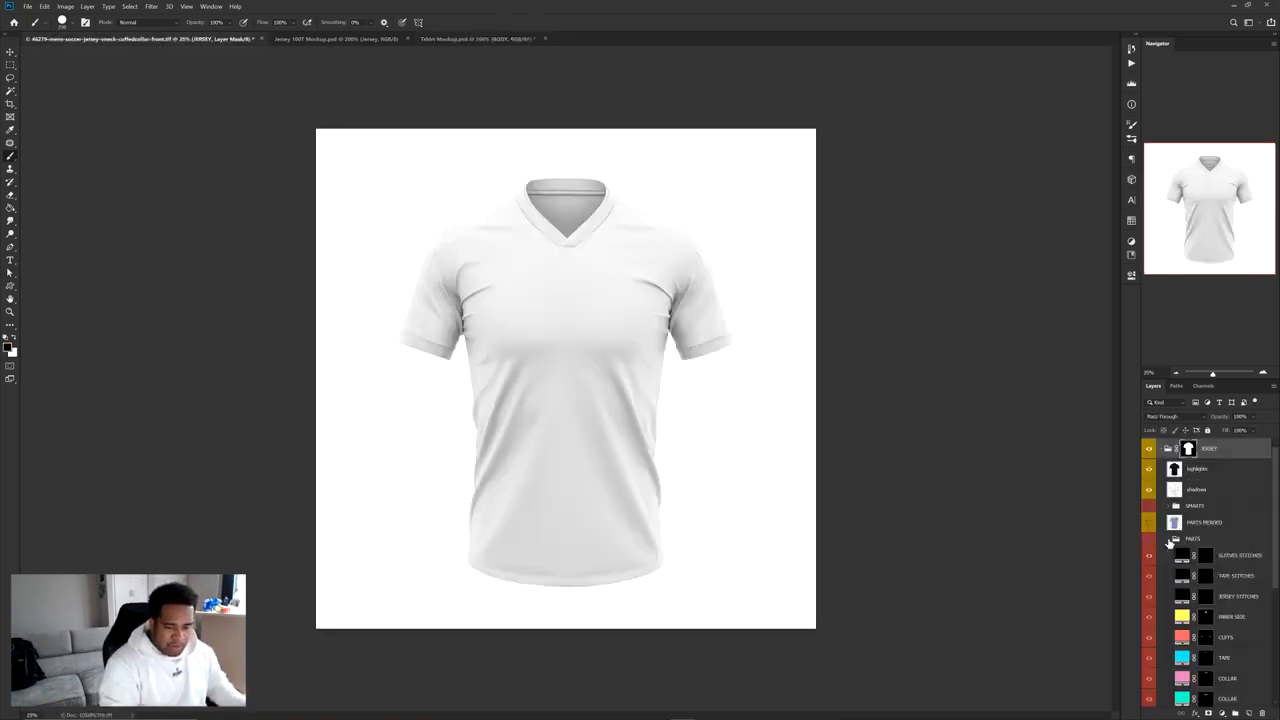
click(1149, 539)
key(v)
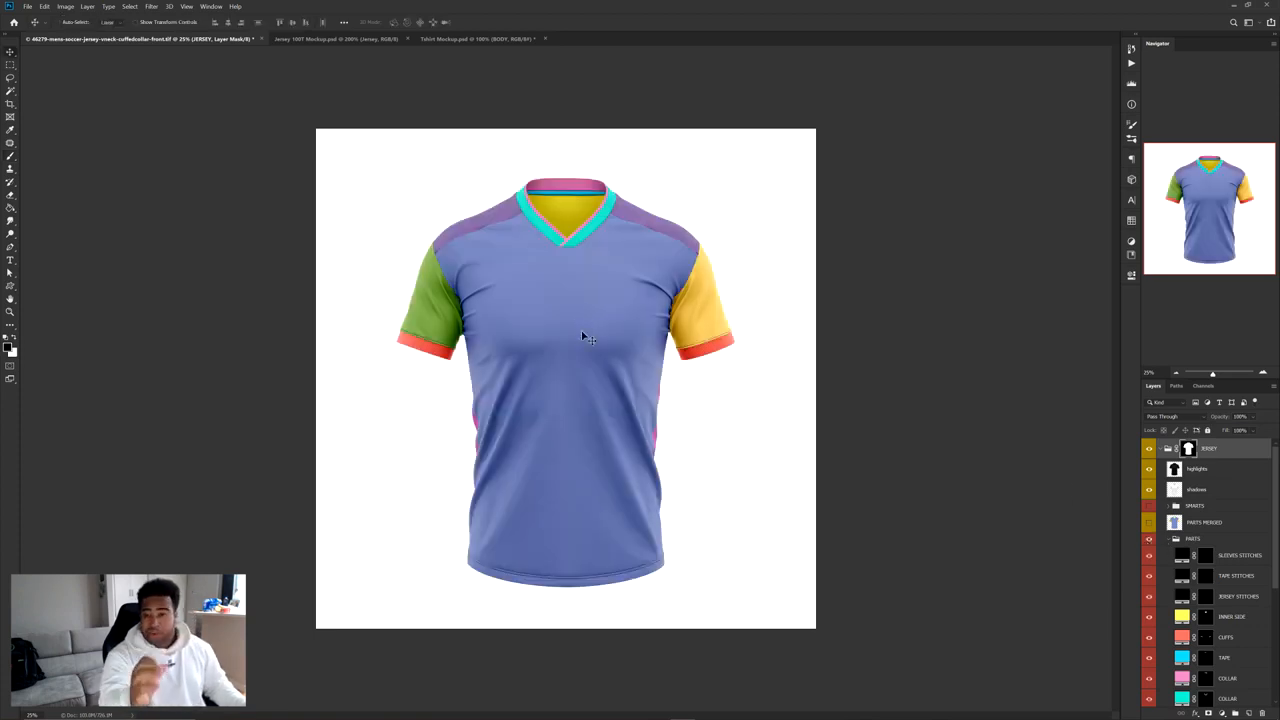
Check the effect of the highlights and shadows layers by toggling their visibility, and lock both layers
right_click(16, 54)
click(42, 54)
ctrl+click(551, 270)
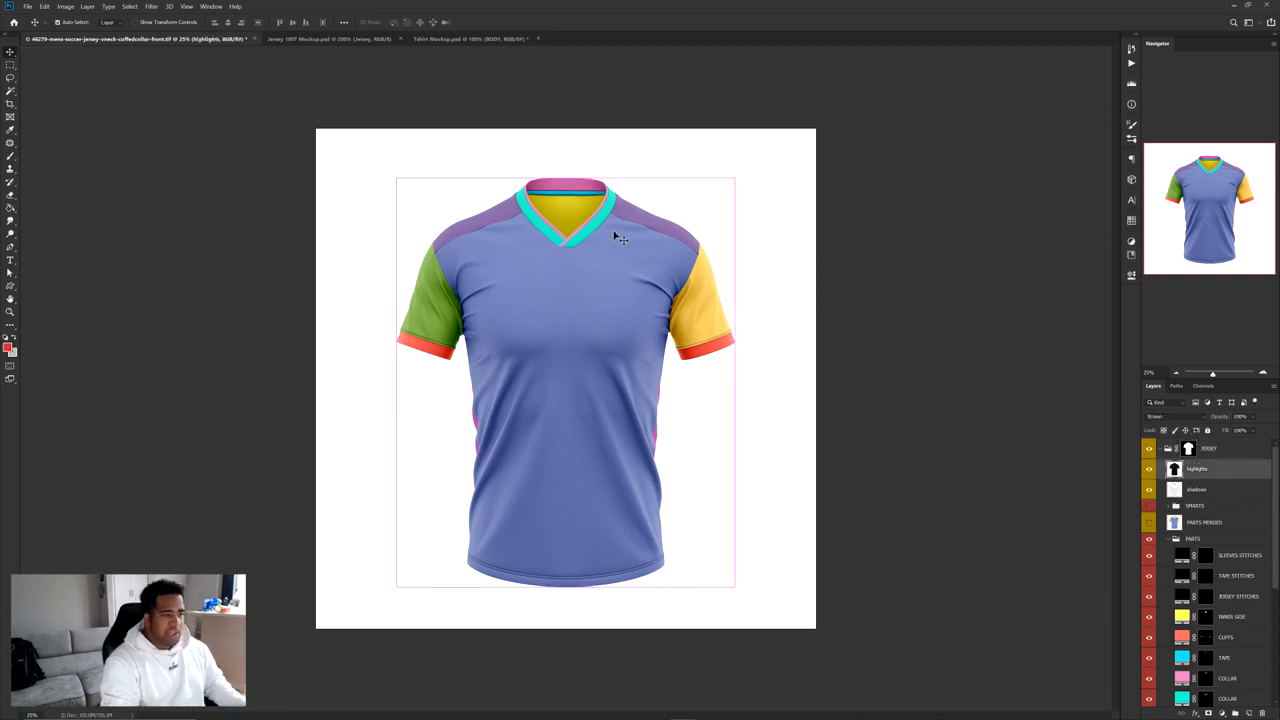
click(1149, 470)
click(1149, 470)
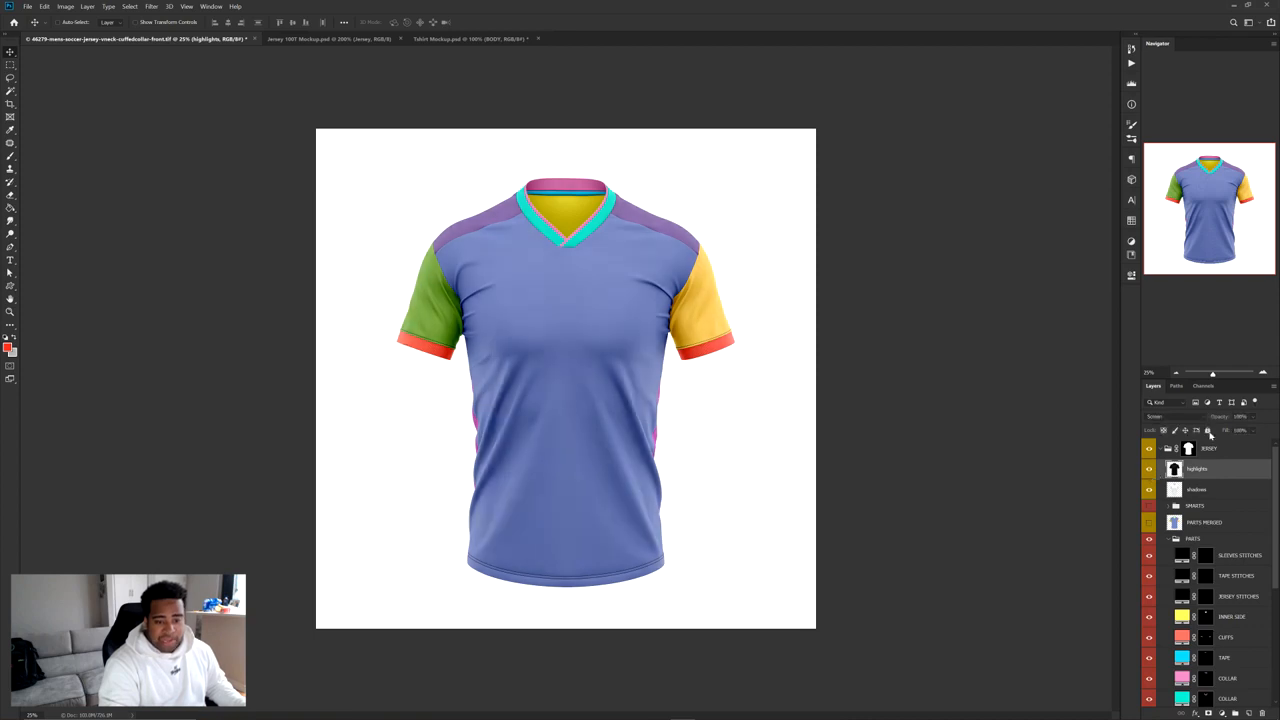
click(1149, 490)
click(1149, 490)
click(1198, 489)
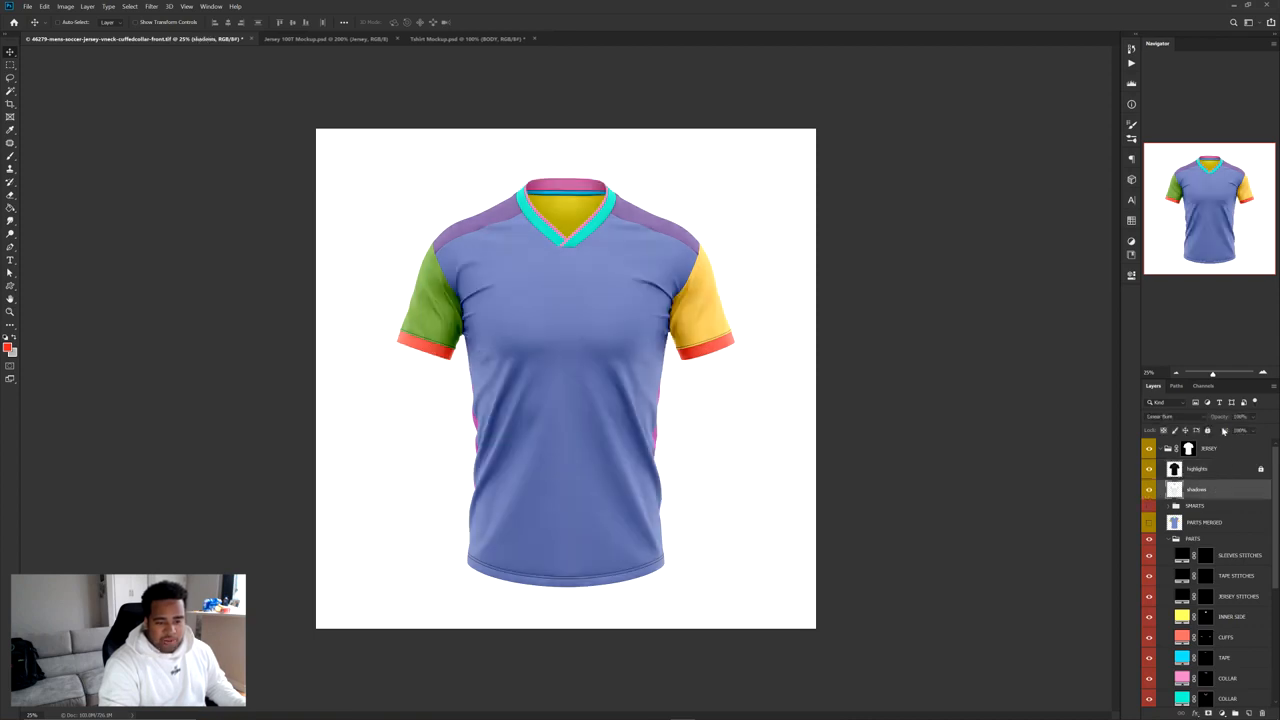
Pick the jersey's front, yellow sleeve and inner side in turn on the canvas to identify their layers
ctrl+click(585, 303)
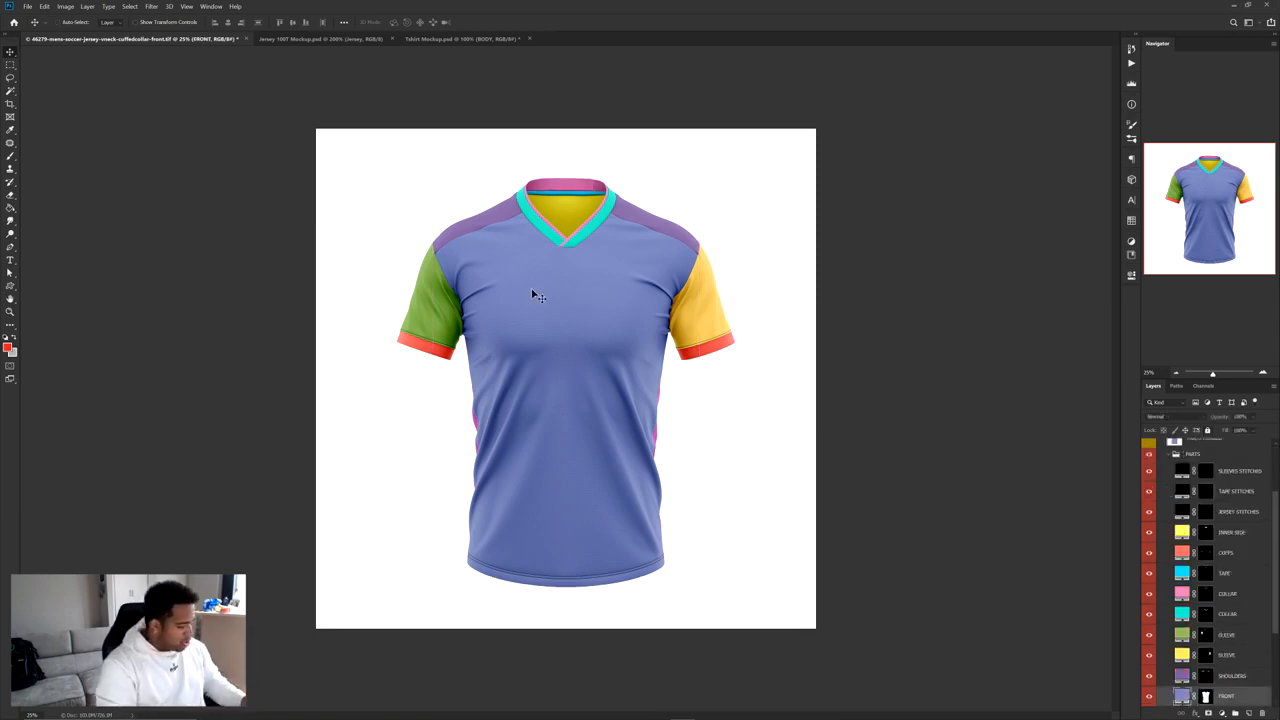
ctrl+click(691, 294)
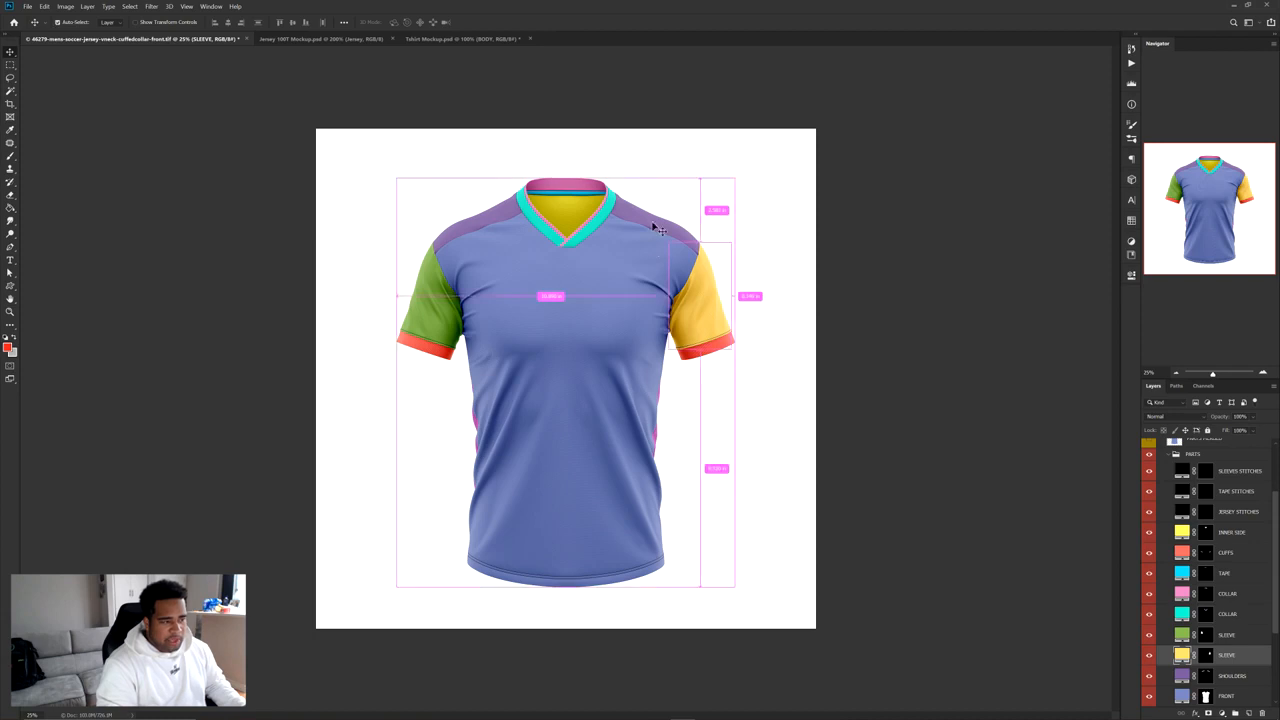
ctrl+click(622, 210)
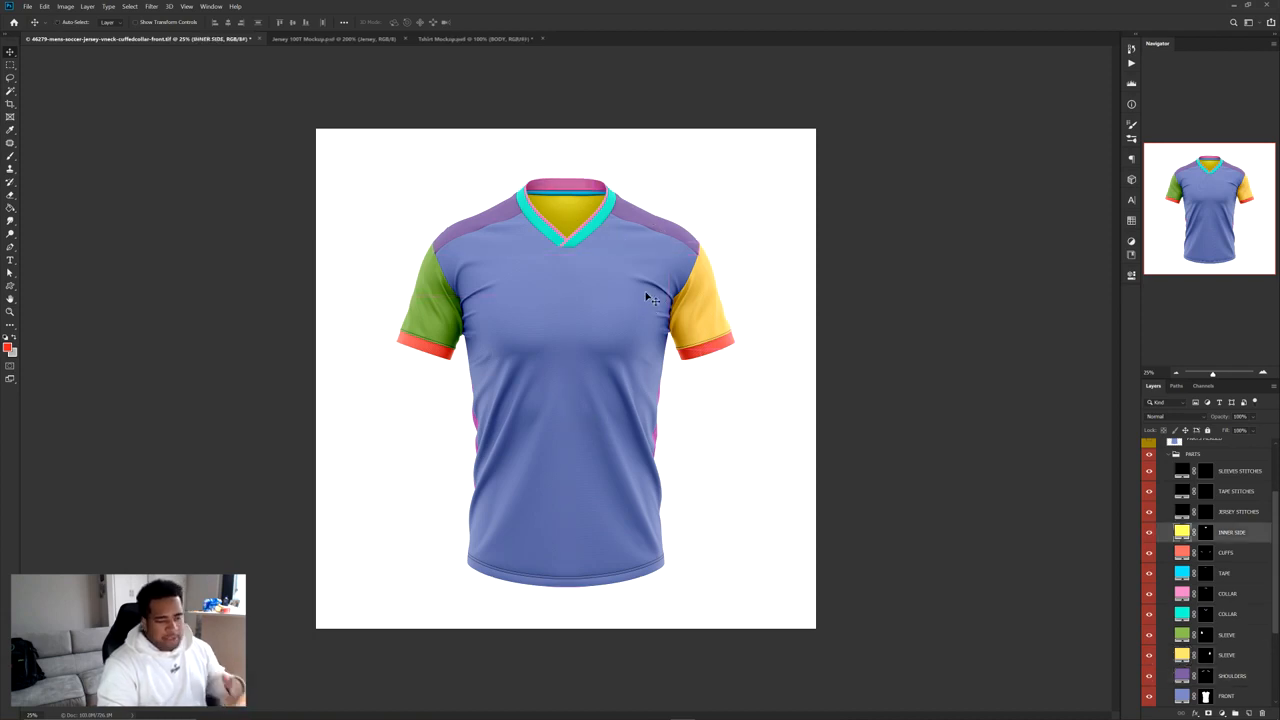
Try pure red #ff0000 and a dark navy blue as the solid colour of the FRONT layer
ctrl+click(596, 288)
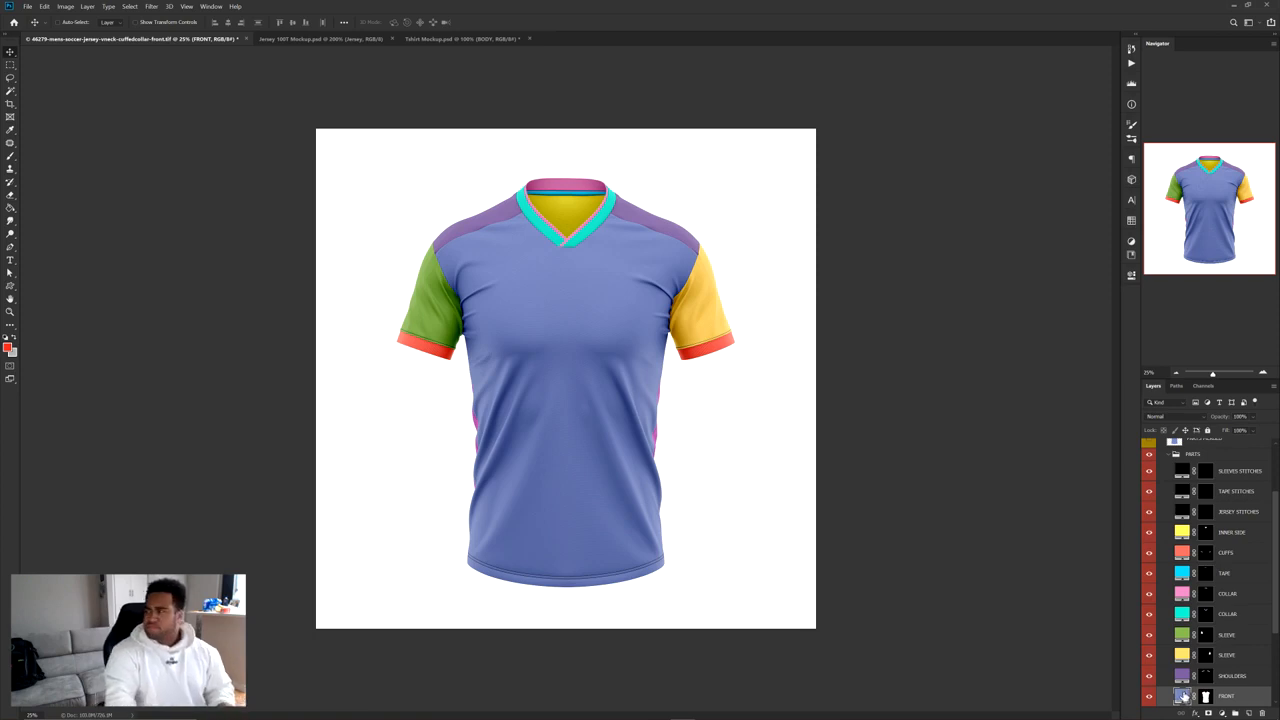
double_click(1183, 697)
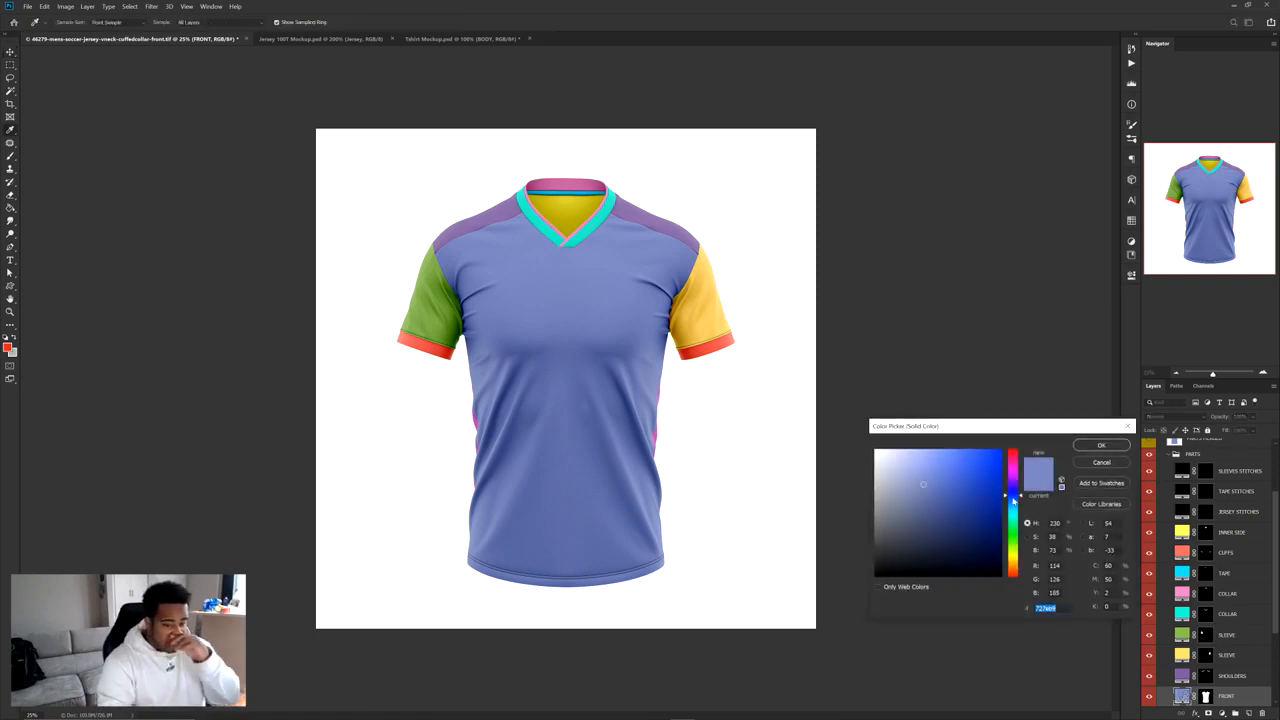
click(1011, 453)
drag(975, 466, 1041, 401)
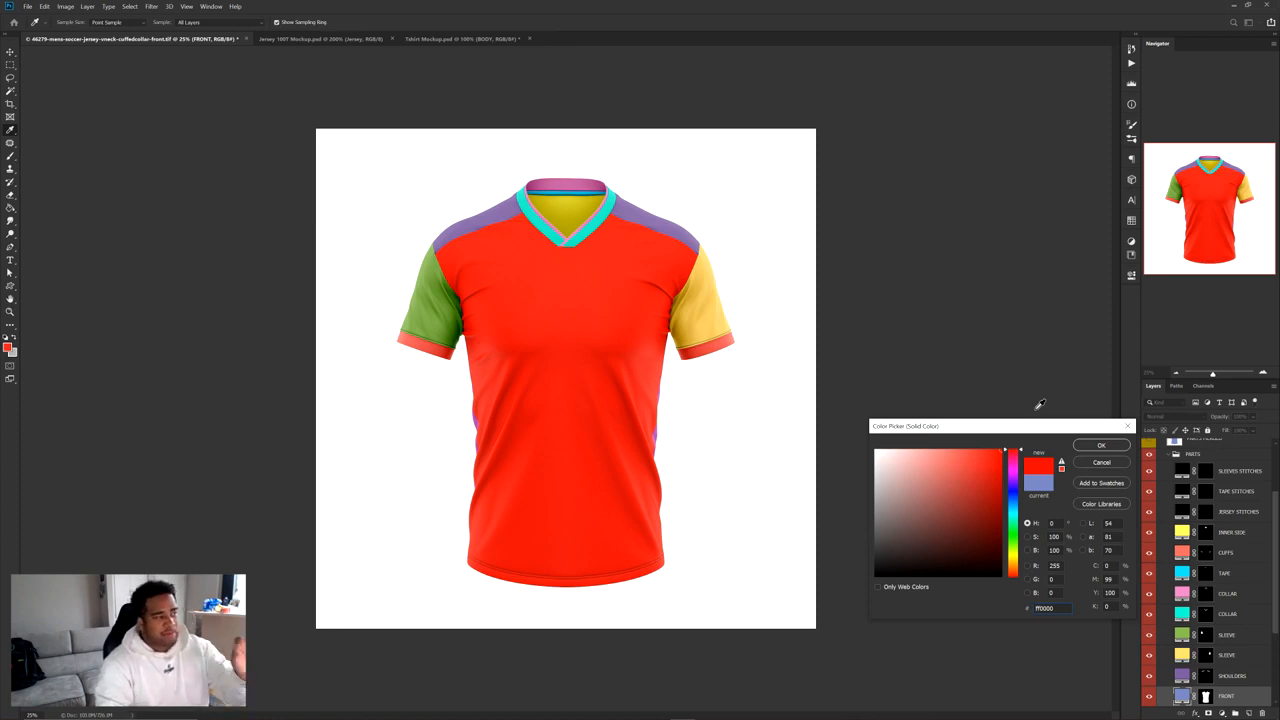
mouse_move(1017, 457)
mouse_down()
mouse_move(991, 573)
mouse_move(989, 448)
mouse_move(967, 477)
mouse_move(956, 471)
mouse_move(962, 515)
mouse_move(911, 546)
mouse_move(944, 542)
mouse_move(1013, 460)
mouse_move(1008, 573)
mouse_move(1009, 492)
mouse_move(1008, 508)
mouse_up()
click(984, 477)
click(1100, 445)
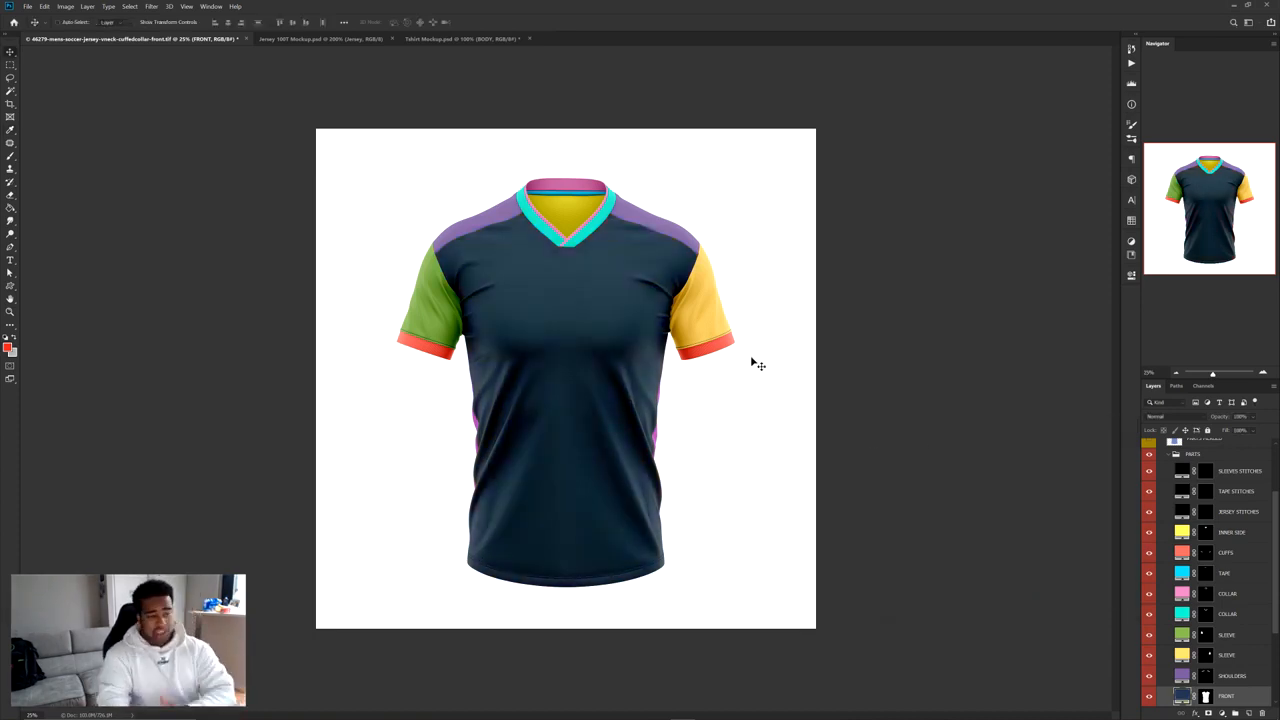
Check the Jersey 100T Mockup for reference and recolour the FRONT layer of the V-neck jersey dark grey
click(297, 44)
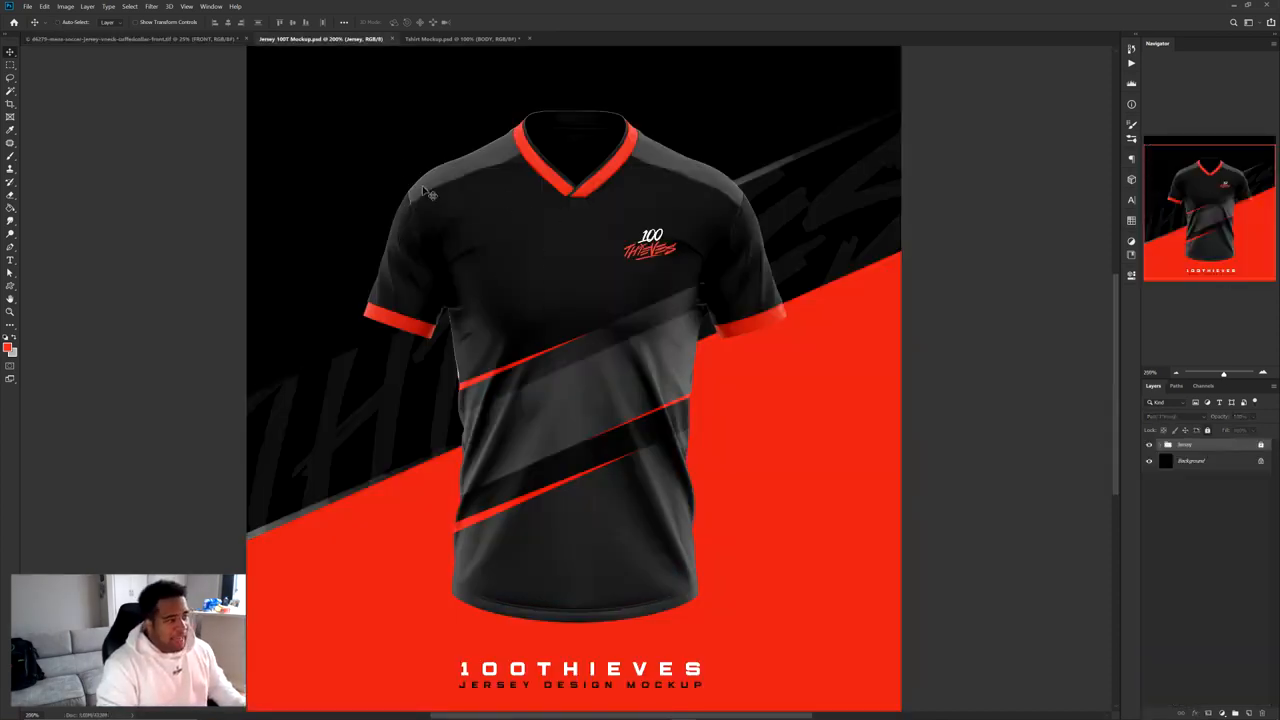
click(184, 38)
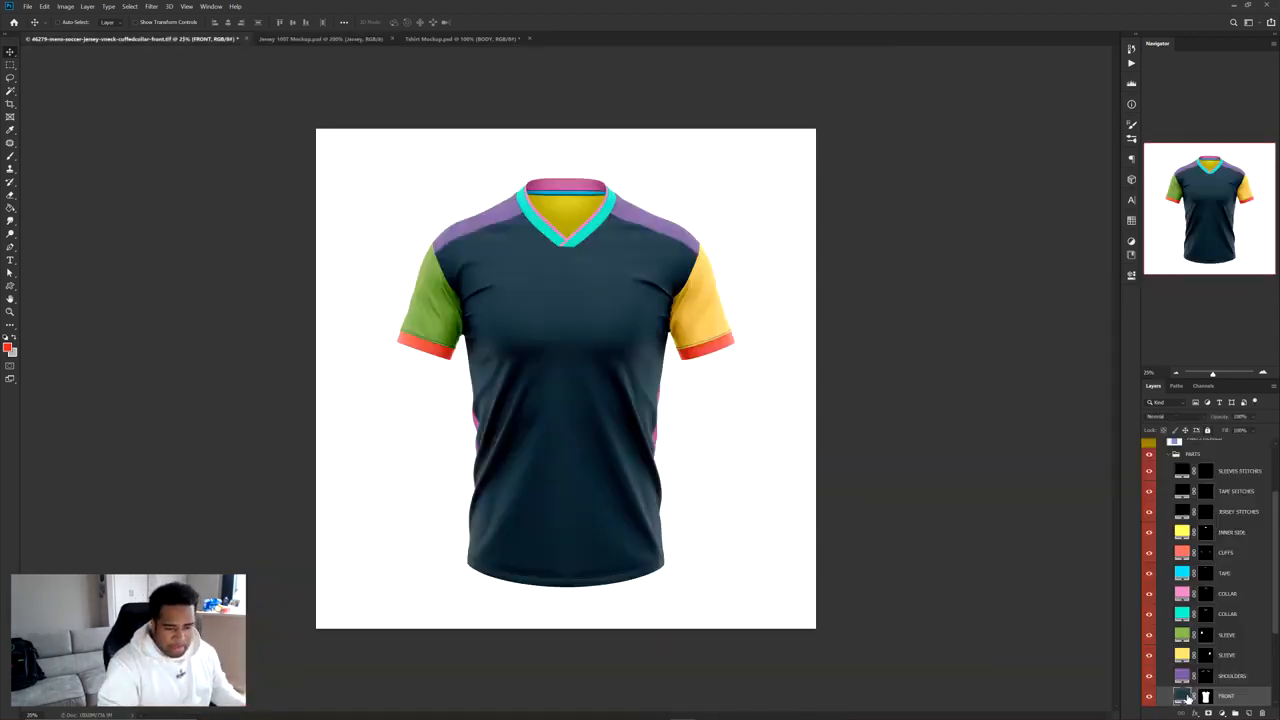
double_click(1186, 697)
drag(930, 548, 863, 554)
click(1100, 446)
Copy the FRONT layer's dark grey colour code and apply it to the yellow SLEEVE layer
click(1166, 663)
double_click(1171, 696)
click(1100, 289)
double_click(1188, 697)
click(1122, 445)
click(1183, 636)
double_click(1183, 655)
key(ctrl+v)
click(1104, 446)
Apply the copied dark grey colour to the green SLEEVE layer
double_click(1177, 637)
click(1104, 446)
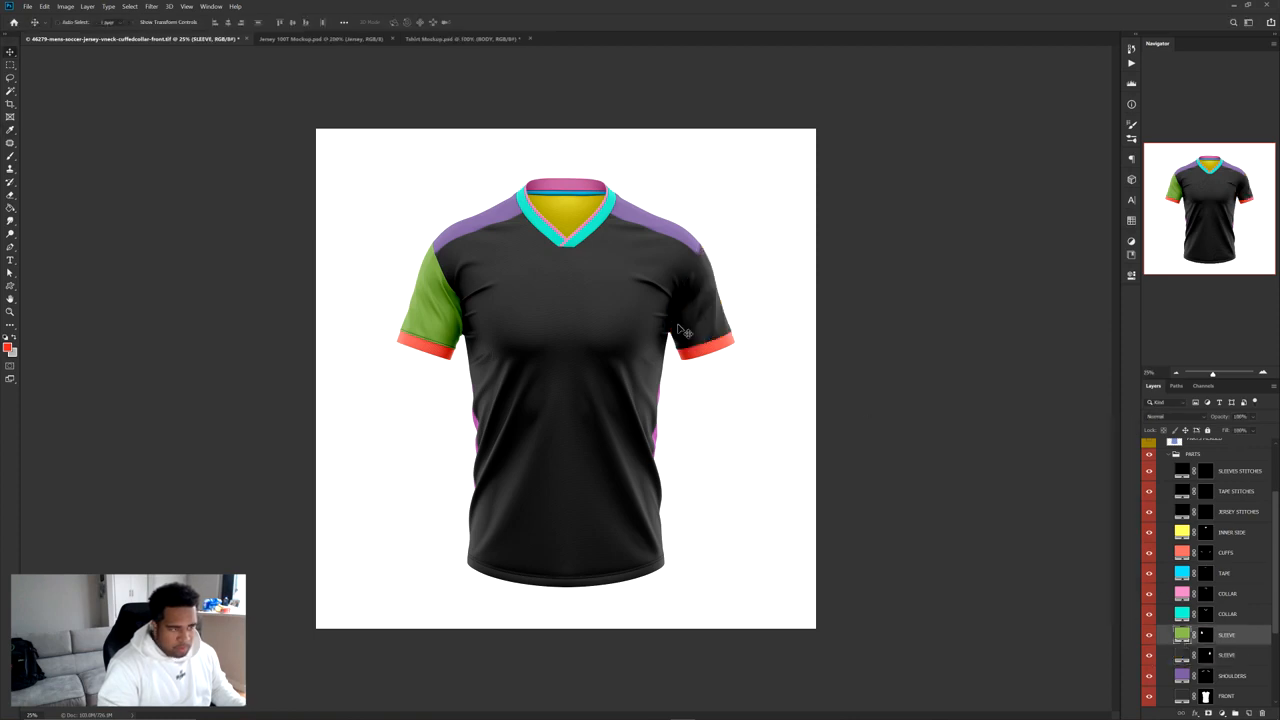
double_click(1179, 637)
key(ctrl+v)
click(1102, 446)
Recolour the CUFFS layer to a more saturated bright red
scroll(1183, 640, down, 5)
click(1184, 696)
scroll(1183, 600, up, 1)
double_click(1181, 450)
drag(979, 461, 996, 483)
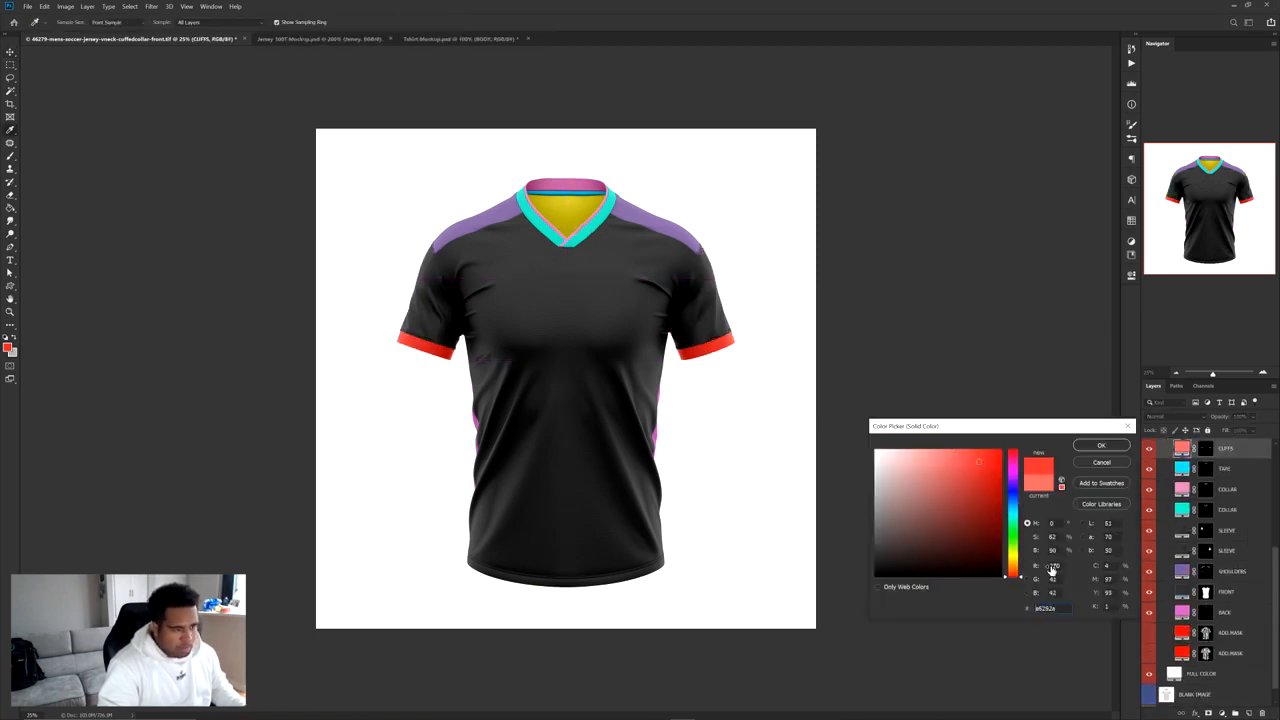
click(1101, 446)
Recolour the turquoise and pink COLLAR layers with the same bright red as the cuffs
ctrl+click(568, 242)
double_click(1182, 510)
click(1101, 446)
ctrl+click(567, 187)
double_click(1184, 489)
click(1101, 446)
Recolour the yellow INNER SIDE layer inside the neck opening dark grey
ctrl+click(567, 210)
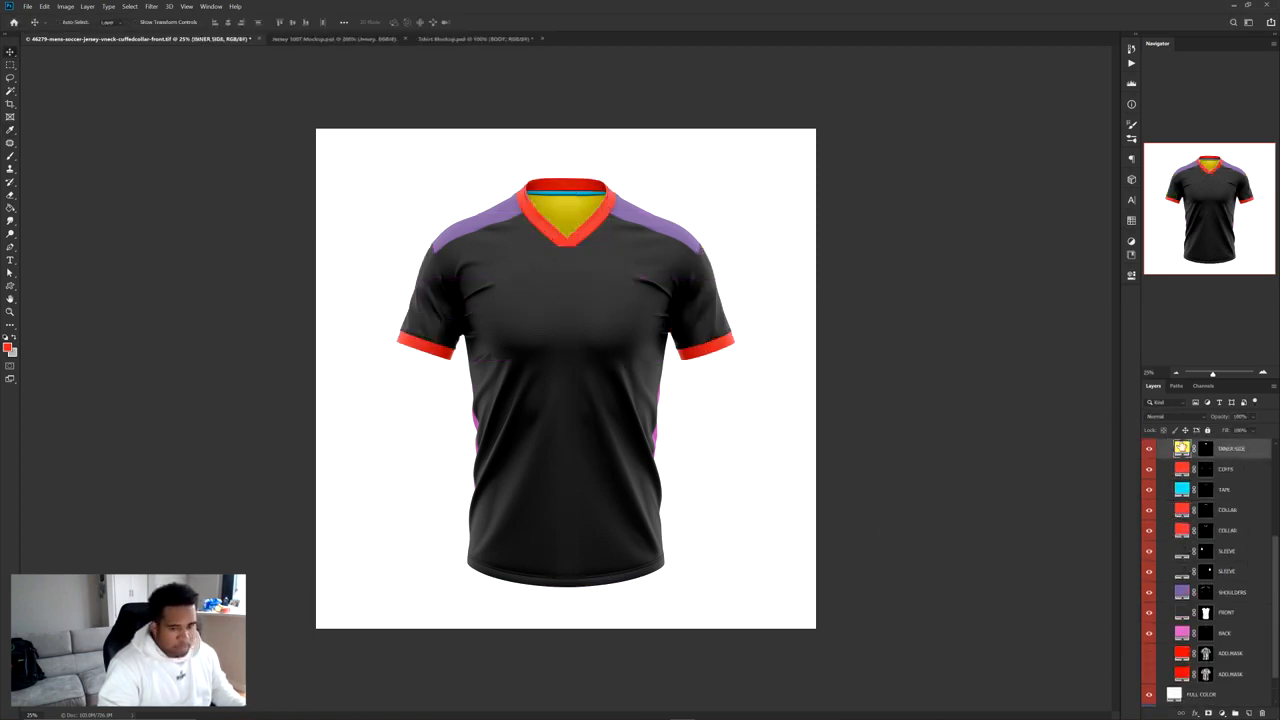
double_click(1182, 449)
click(1101, 446)
ctrl+click(560, 229)
double_click(1182, 469)
drag(900, 530, 843, 537)
click(1101, 446)
Recolour the blue TAPE layer at the back of the neck light grey
scroll(573, 193, up, 3)
double_click(1182, 510)
drag(900, 487, 856, 488)
click(1101, 446)
Recolour the purple SHOULDERS layer medium grey
double_click(1182, 612)
drag(900, 525, 815, 521)
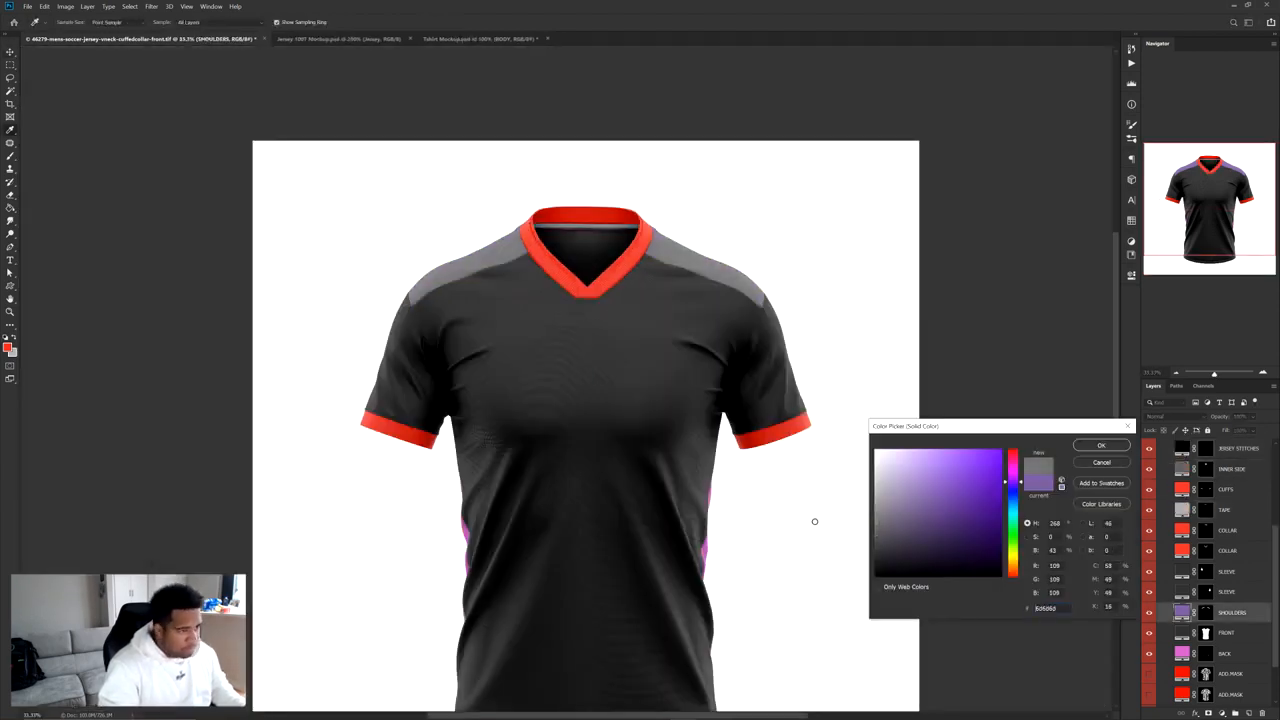
click(1101, 446)
Recolour the pink BACK layer at the jersey's sides dark grey to blend with the body
scroll(780, 565, up, 2)
ctrl+click(643, 520)
double_click(1182, 653)
drag(900, 545, 850, 570)
click(1101, 446)
Show the PARTS MERGED layer and select its blue front body area with the Magic Wand tool
scroll(607, 420, down, 2)
click(1209, 448)
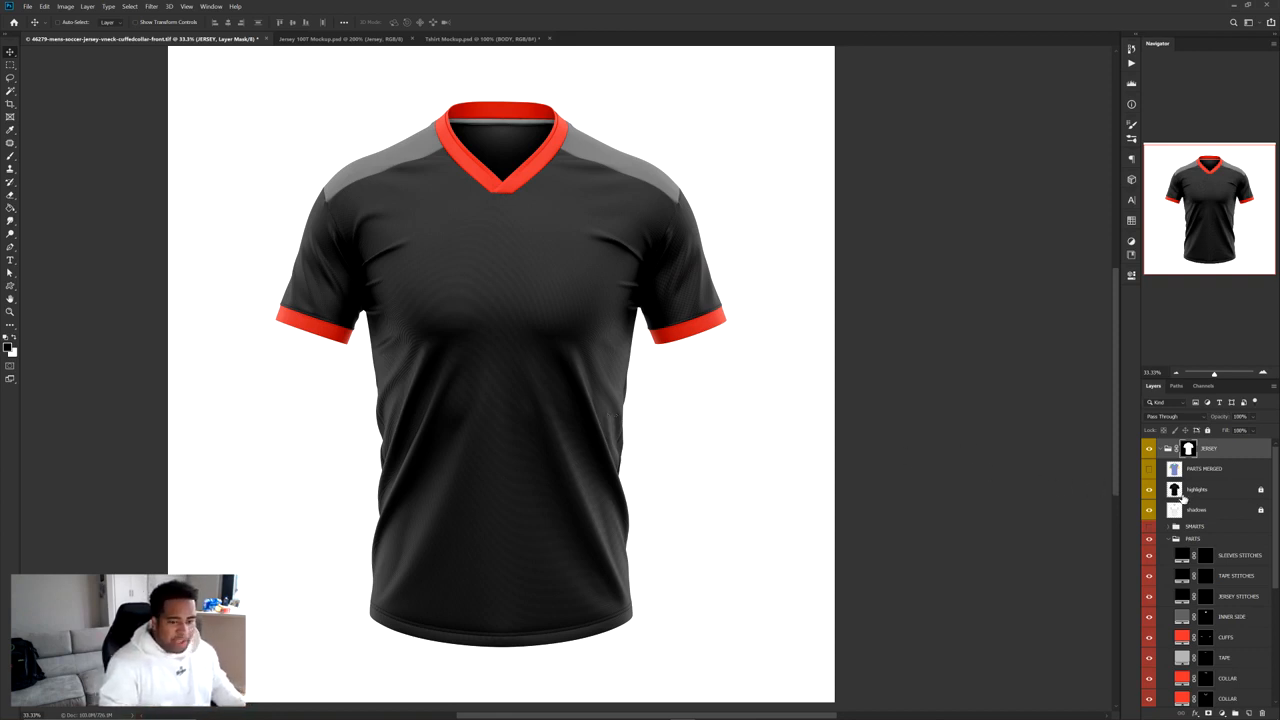
click(1210, 469)
click(1148, 469)
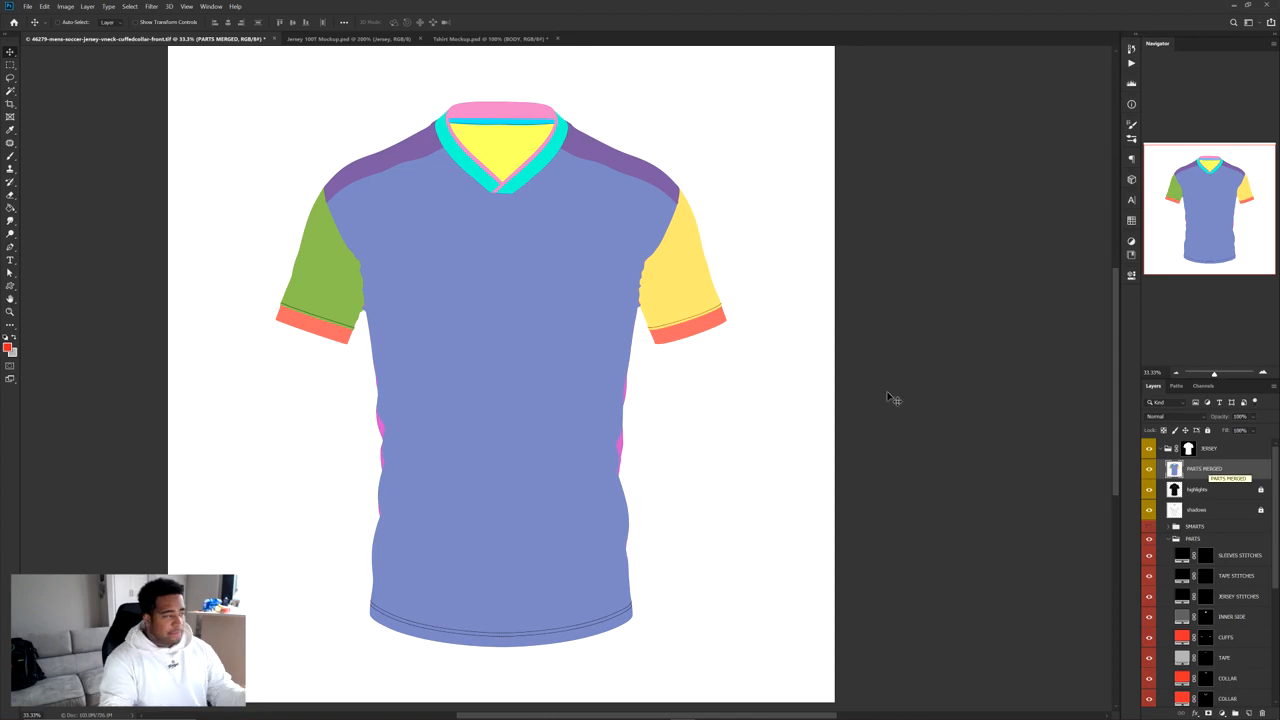
click(9, 91)
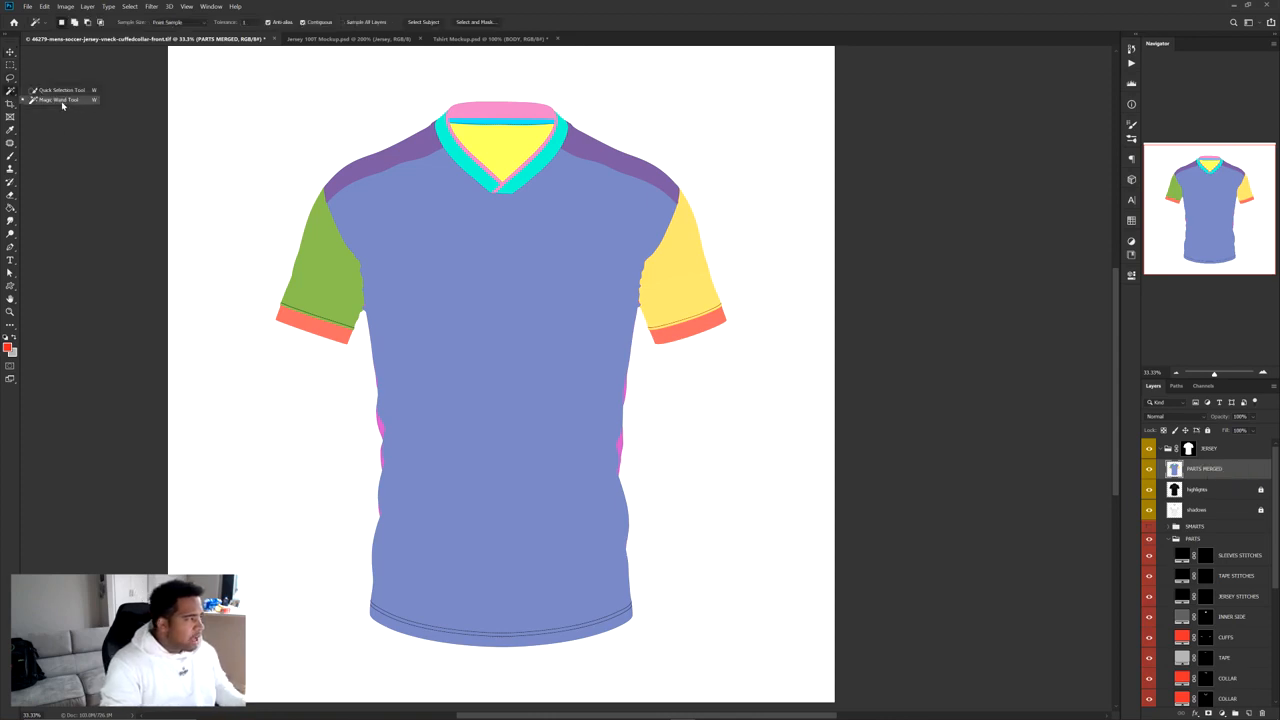
click(462, 218)
Extend the selection over the pink slivers along the jersey's sides and hide the PARTS MERGED layer
scroll(370, 440, up, 3)
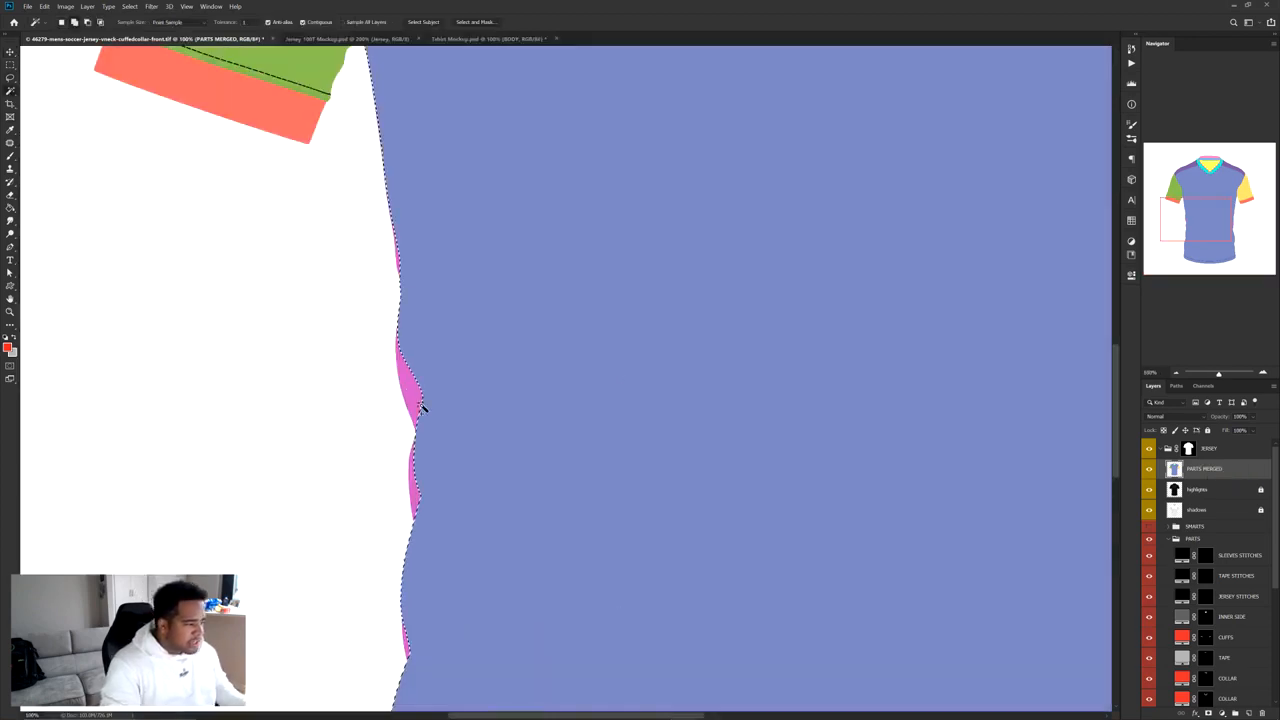
scroll(412, 450, down, 5)
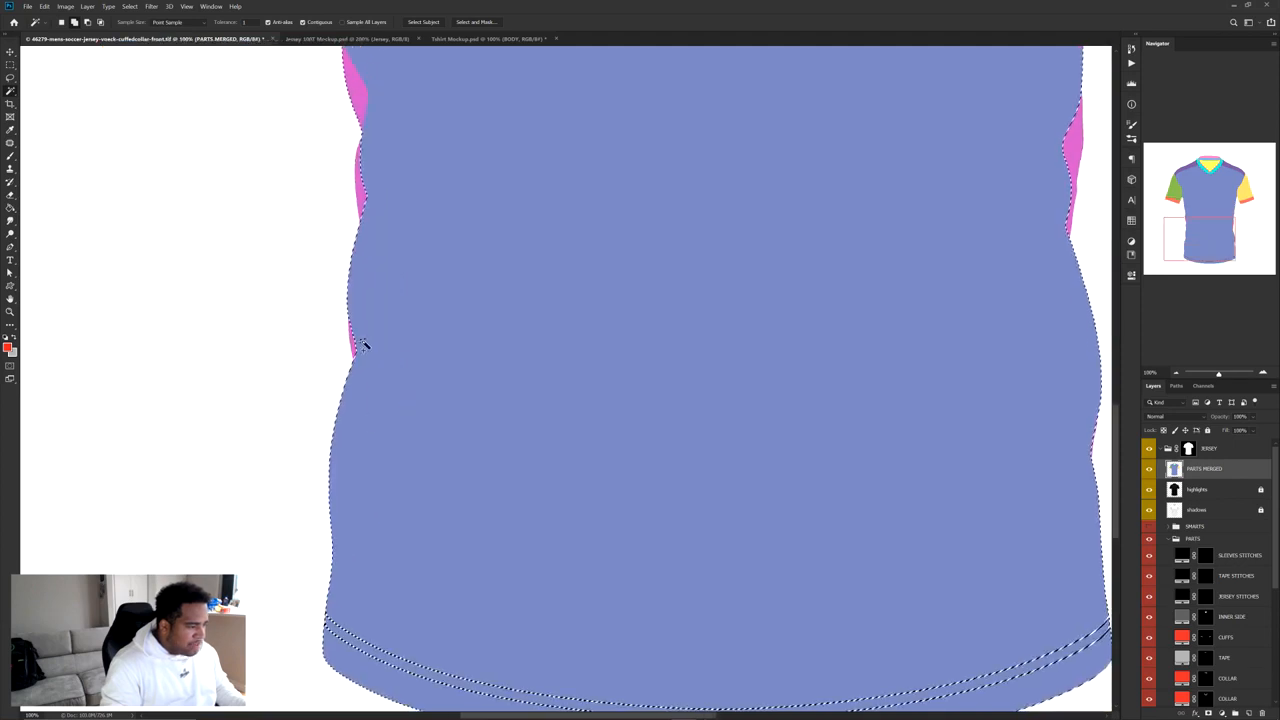
drag(401, 206, 463, 404)
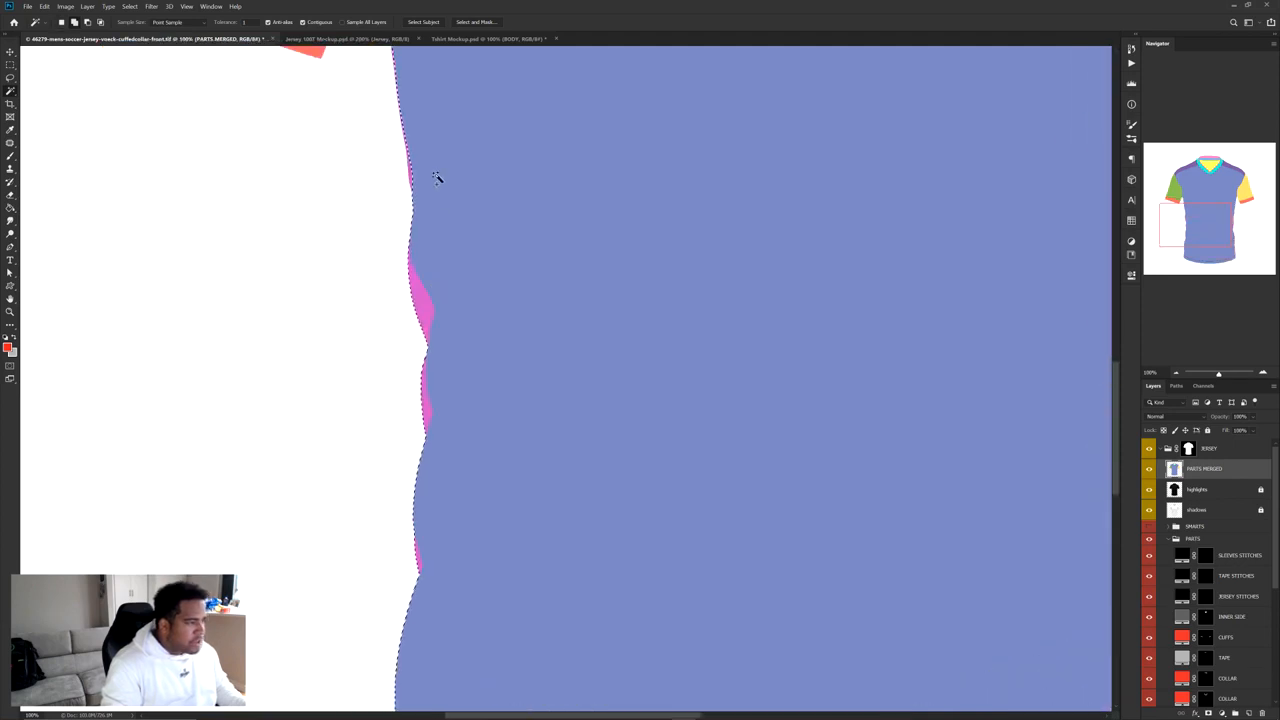
drag(751, 310, 310, 284)
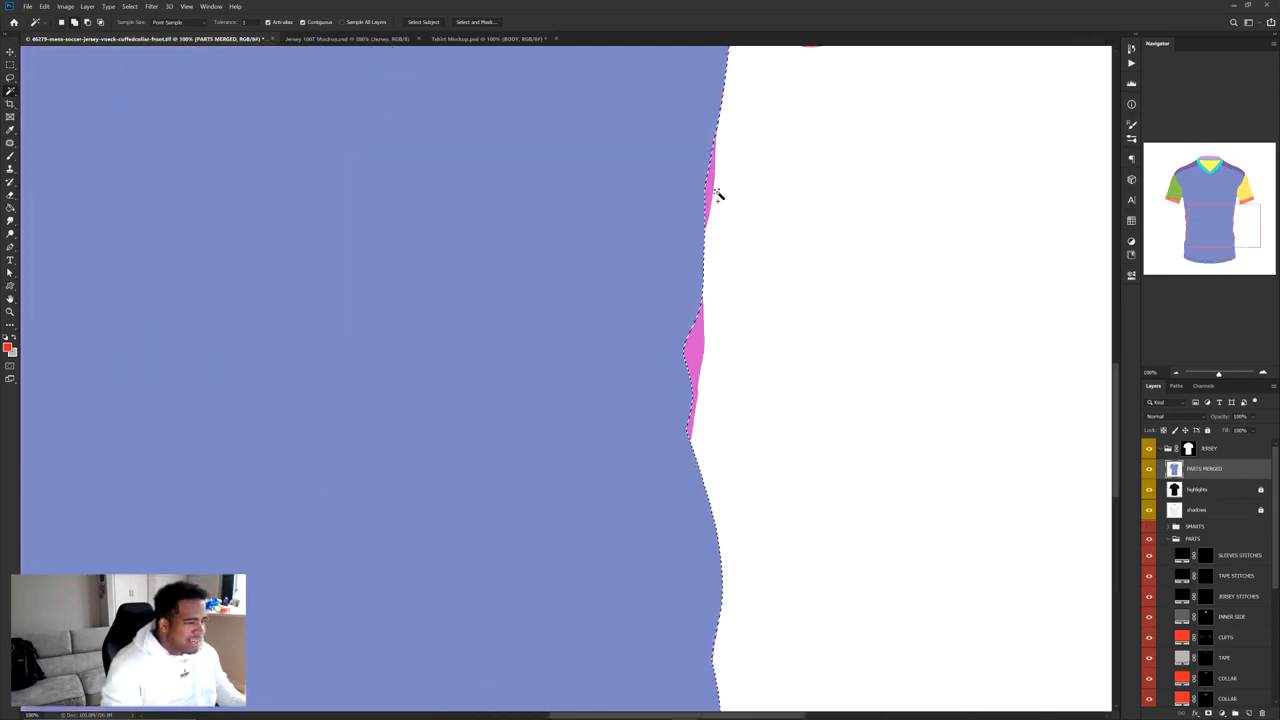
scroll(694, 345, down, 3)
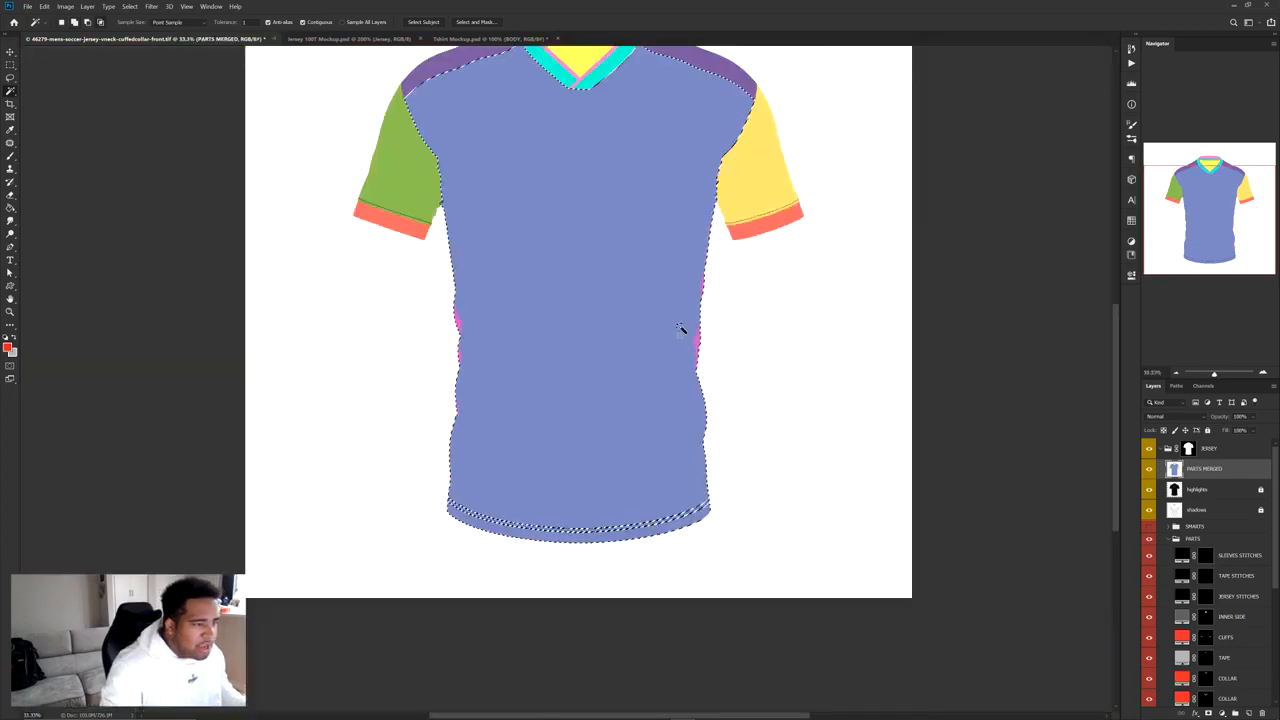
click(1148, 470)
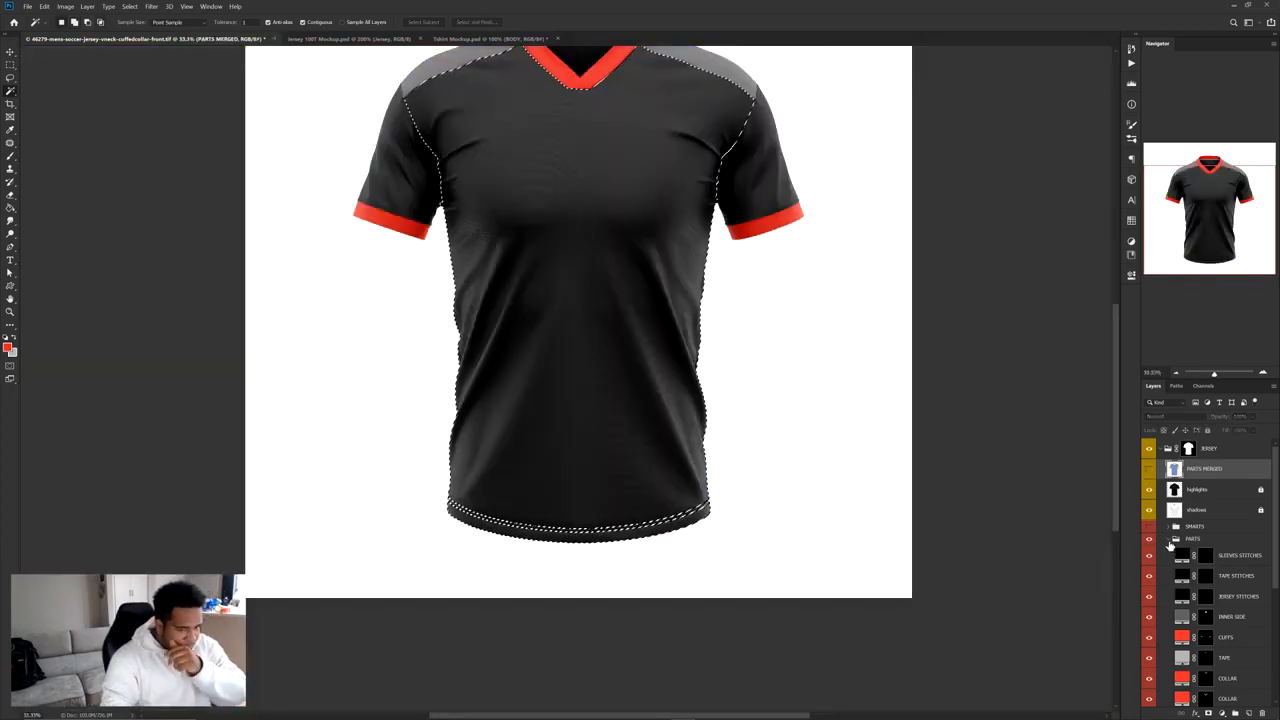
Collapse the PARTS group and add a new empty layer directly above the SMARTS group
click(1169, 540)
click(1215, 528)
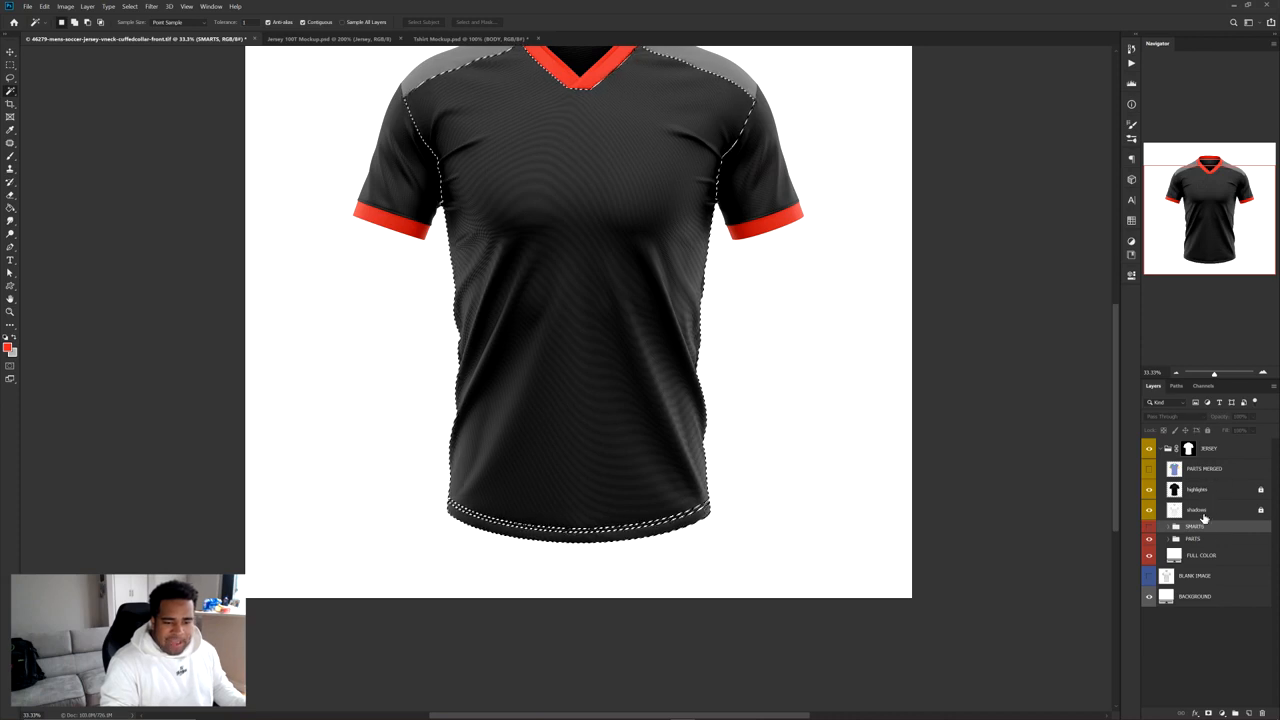
click(1248, 712)
Draw a closed four-point pen path with a diagonal upper edge around the lower part of the jersey
key(p)
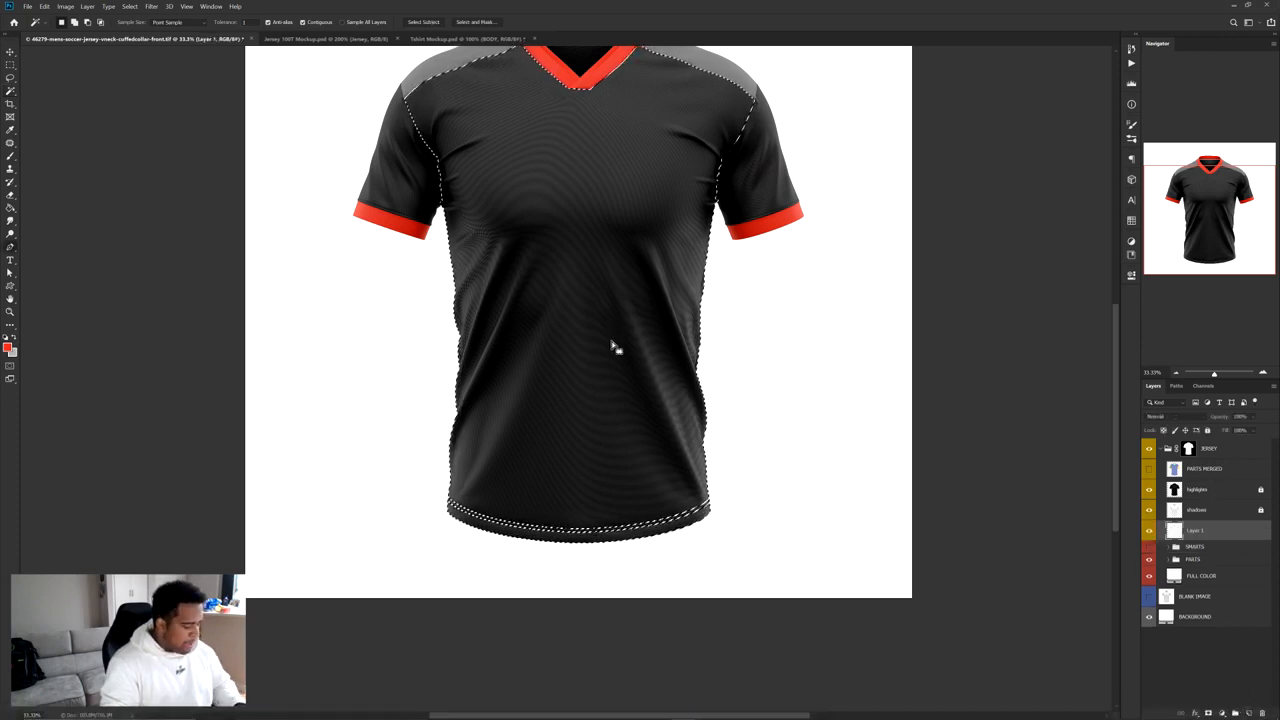
click(436, 448)
click(755, 597)
click(423, 604)
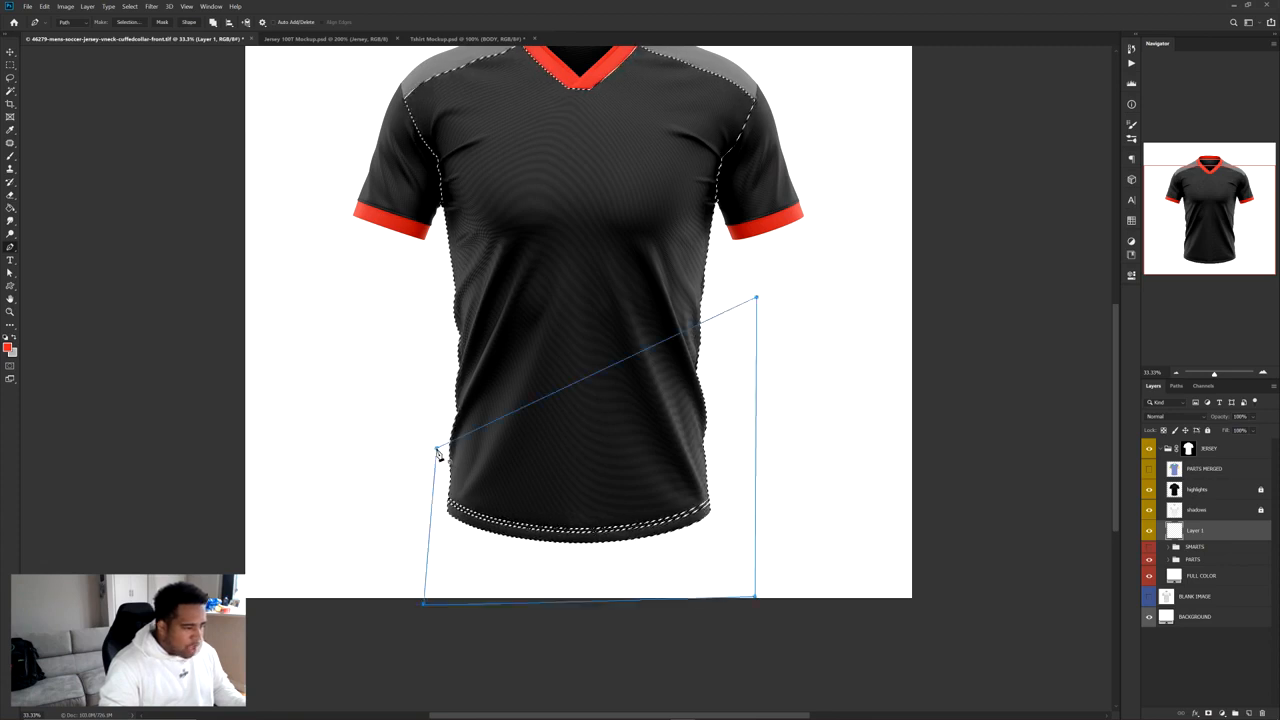
Fill the path with black at 100% opacity in Normal mode on the new layer
right_click(853, 289)
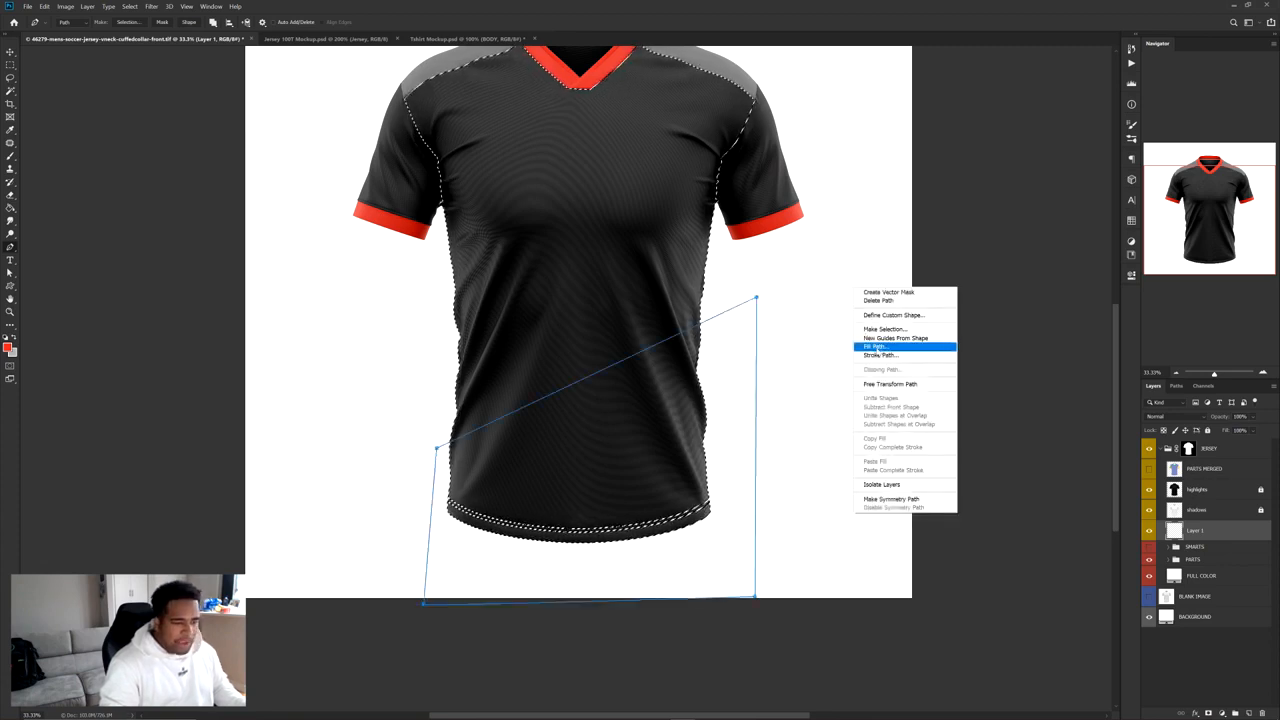
click(876, 347)
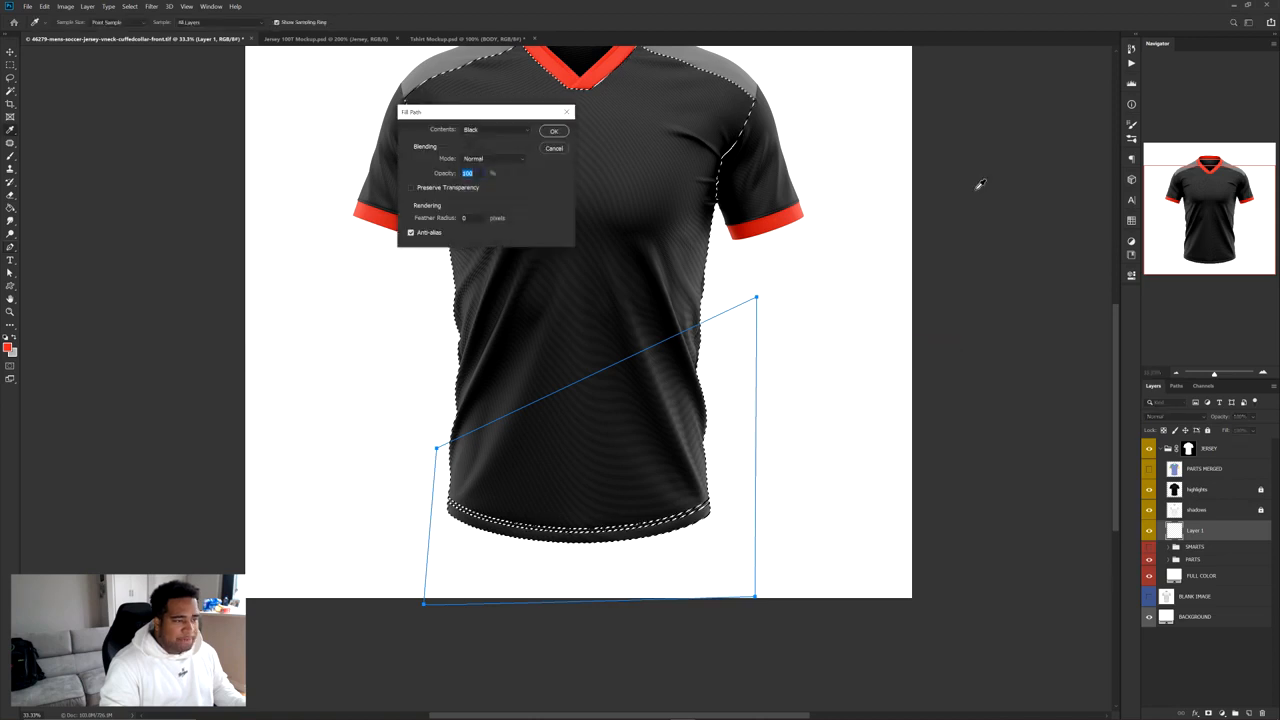
click(492, 130)
click(489, 207)
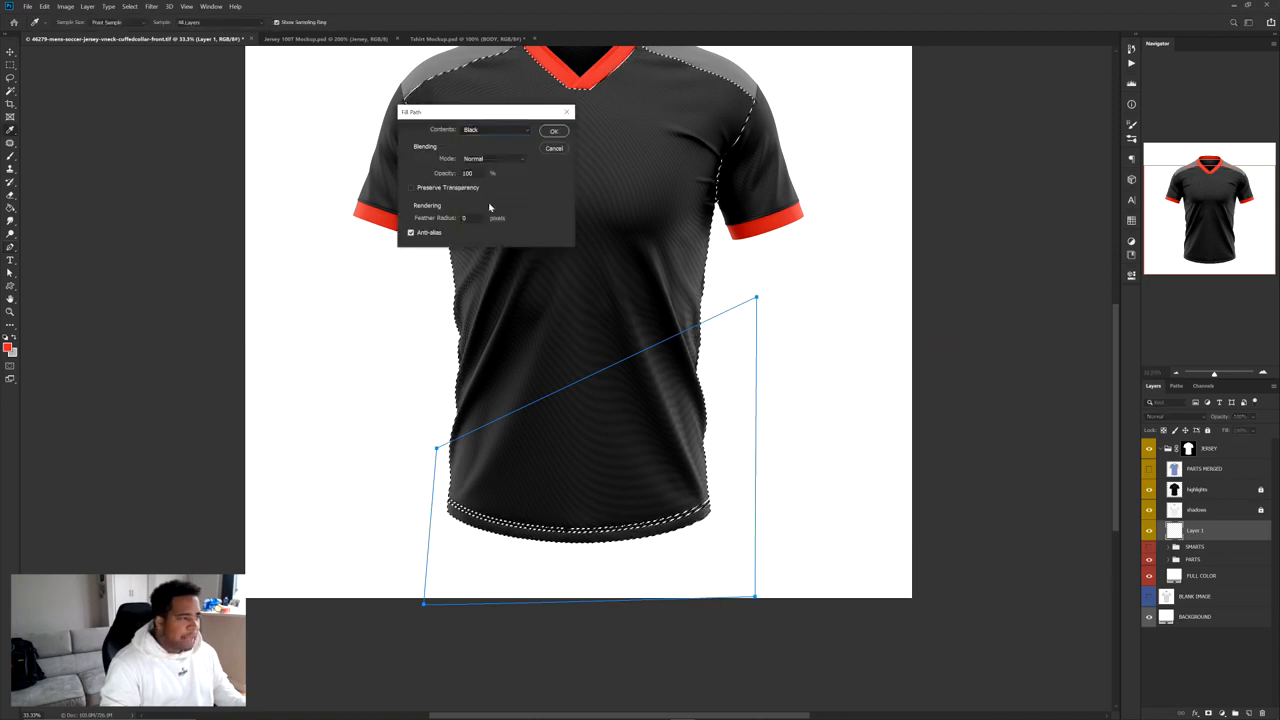
click(550, 132)
Delete the work path and deselect the front body area
right_click(603, 131)
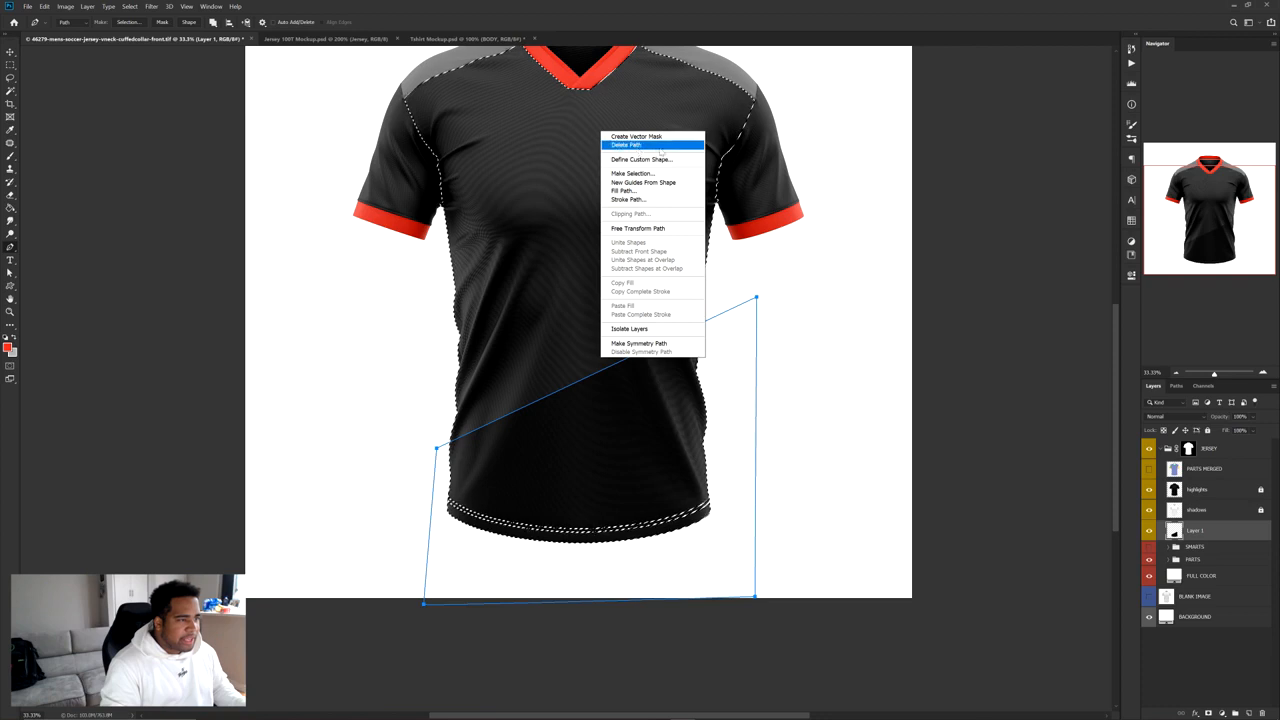
click(630, 145)
key(ctrl+d)
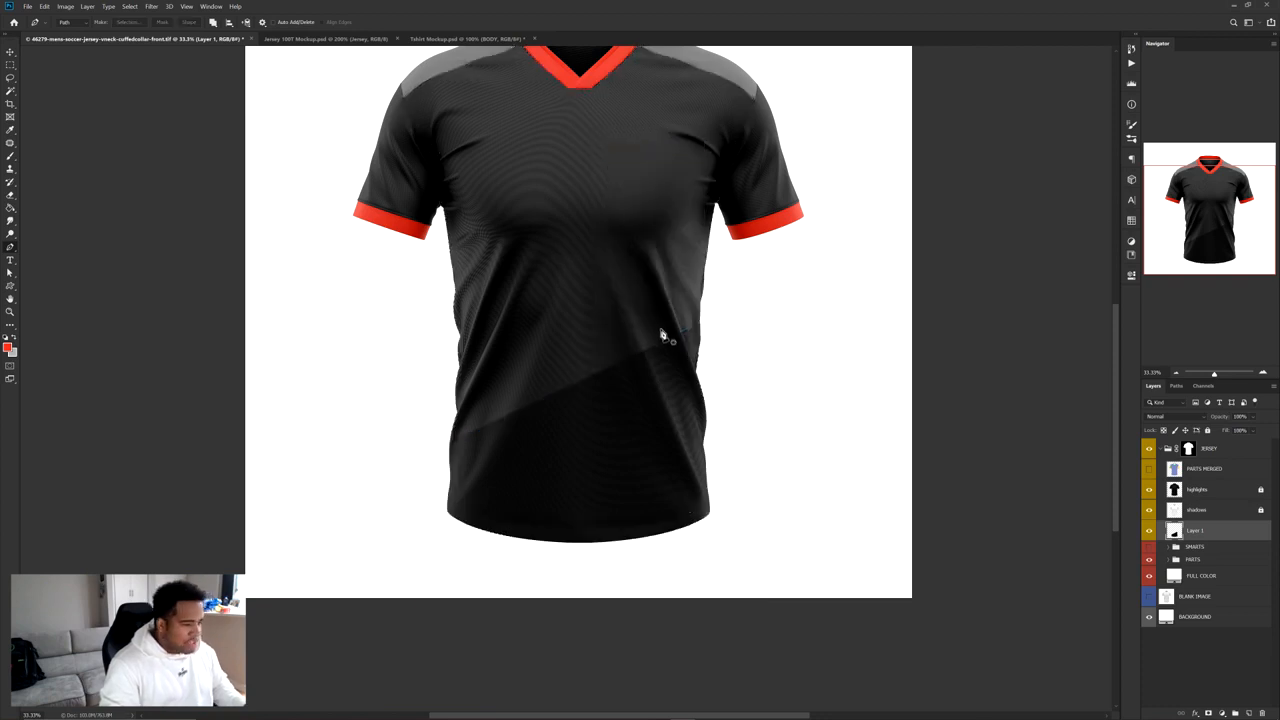
Restore the body selection and demonstrate clearing it with the Rectangular Marquee tool's Deselect command
key(ctrl+shift+d)
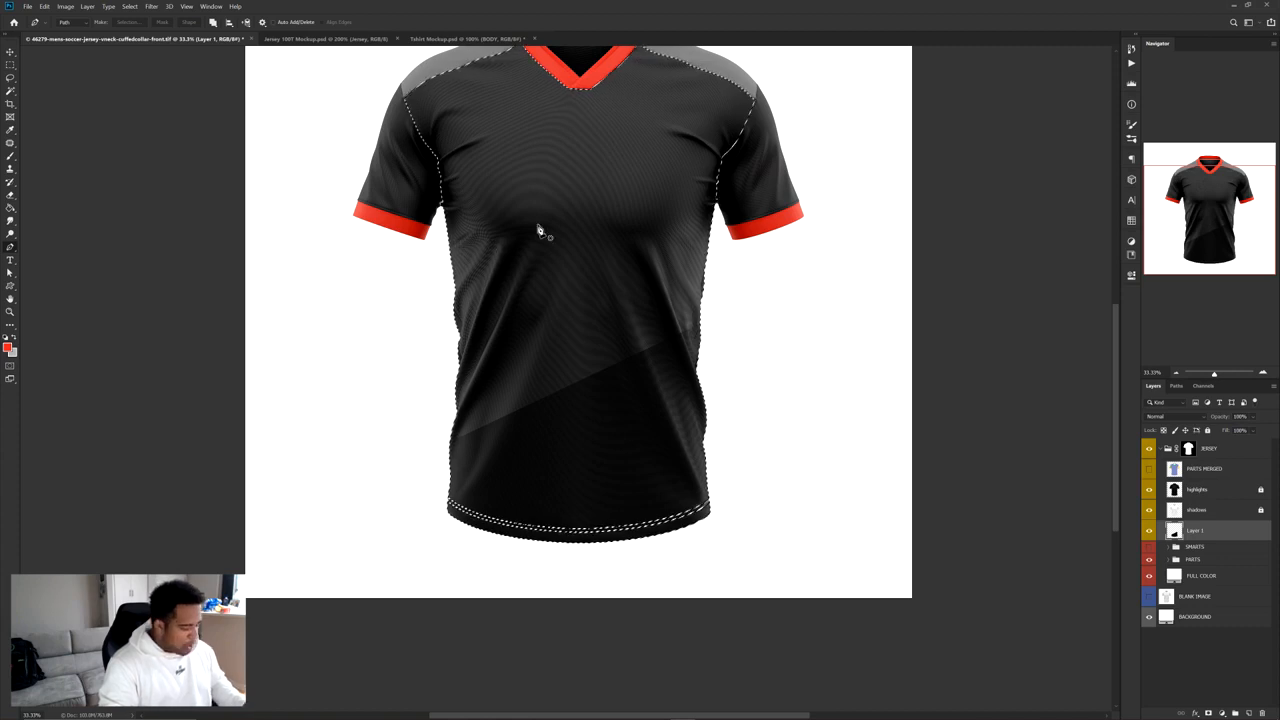
click(10, 65)
right_click(10, 65)
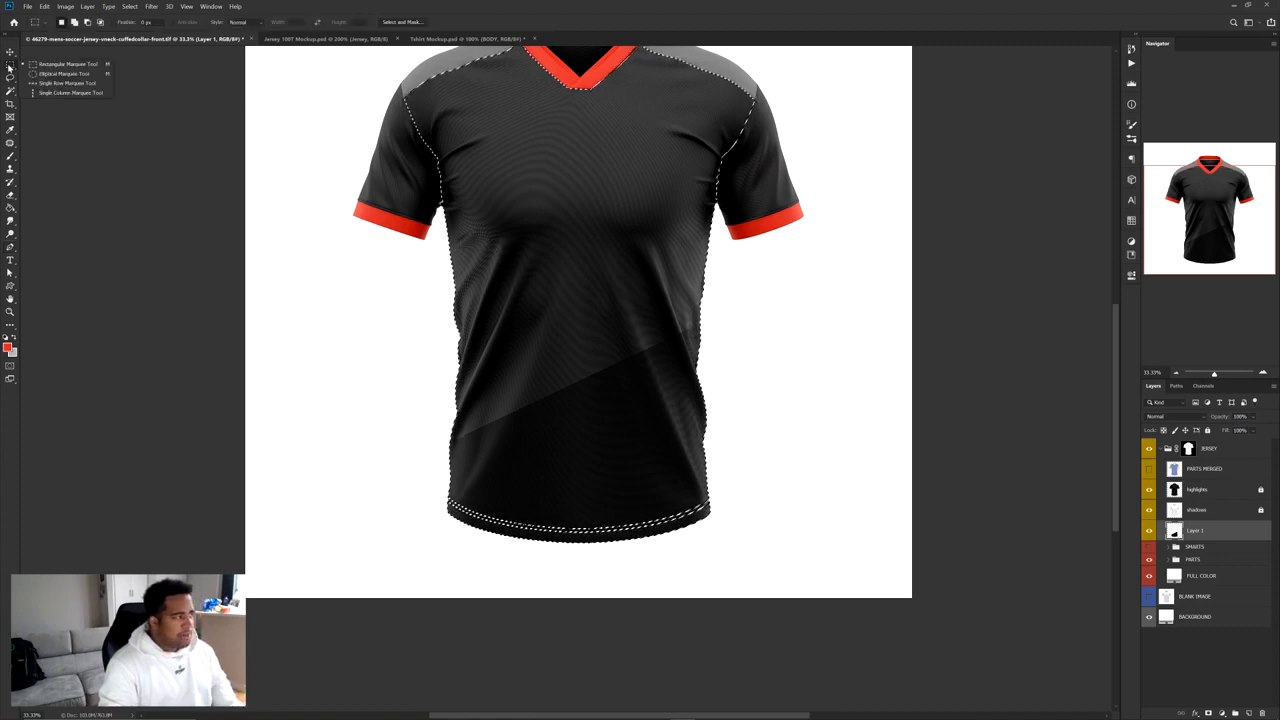
click(60, 64)
right_click(565, 188)
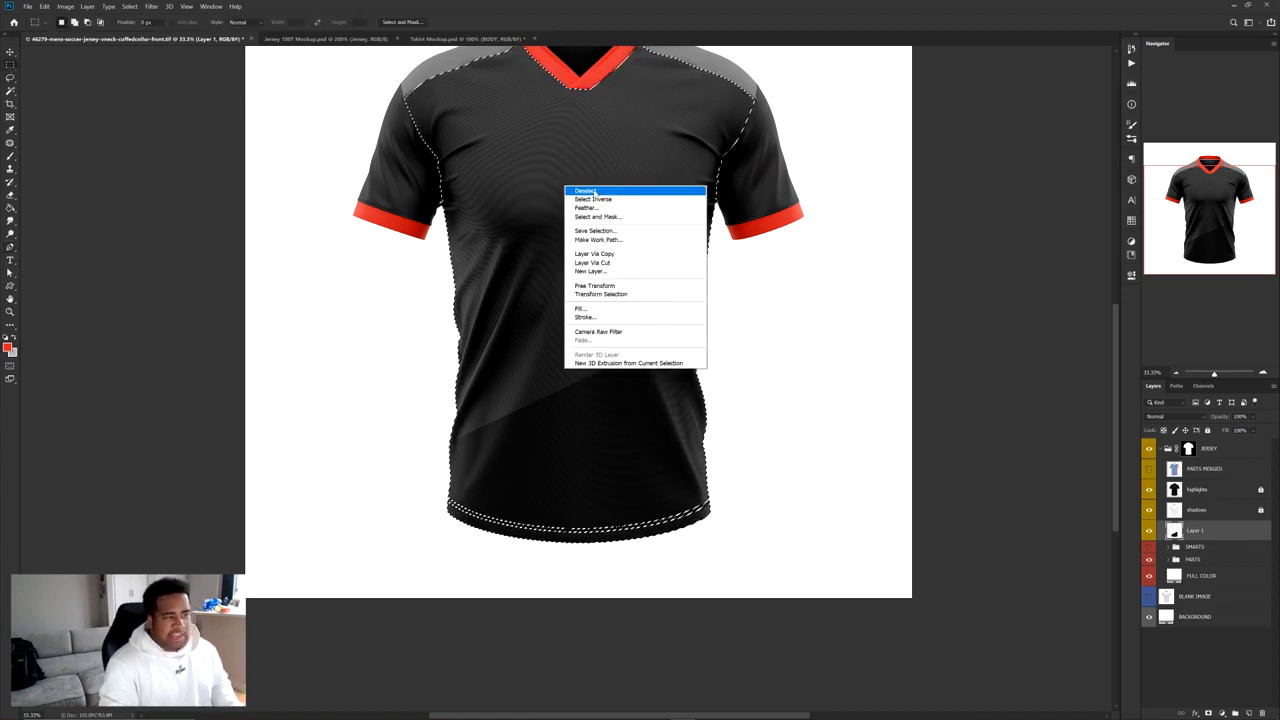
click(593, 190)
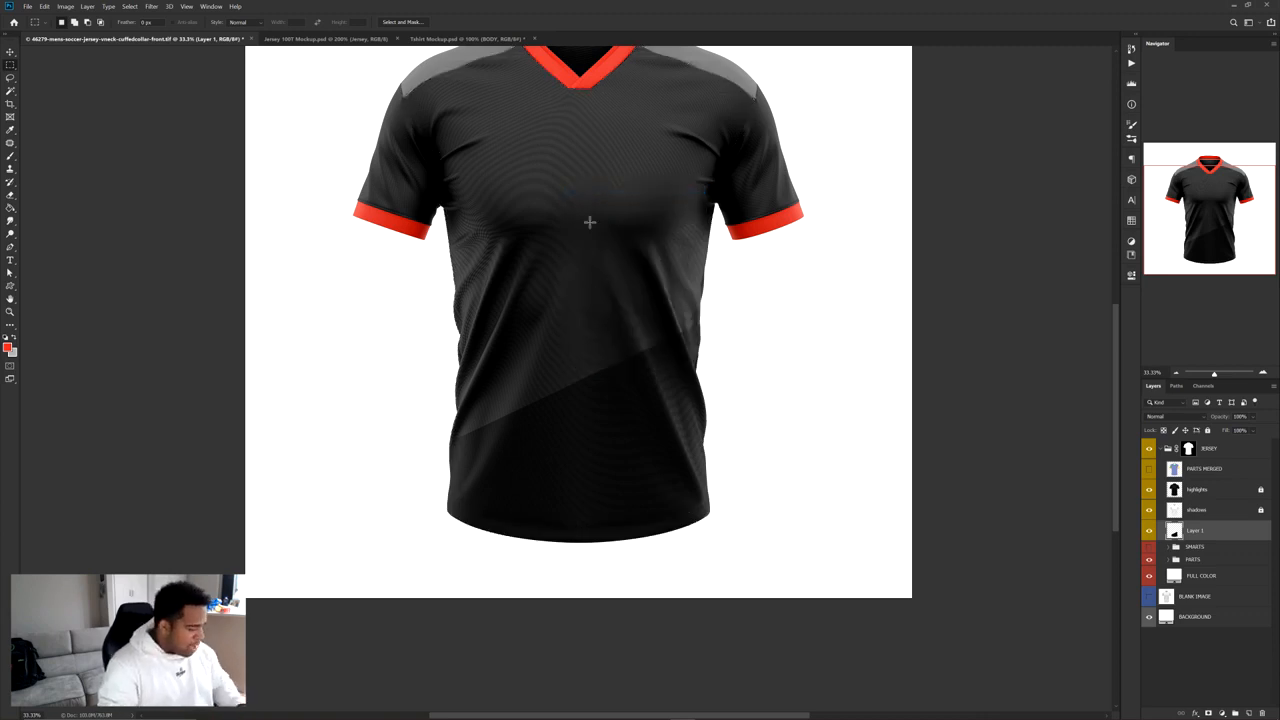
Reselect the body, check the Pen tool's available commands, and deselect again using the Rectangular Marquee tool
key(ctrl+shift+d)
key(p)
right_click(571, 187)
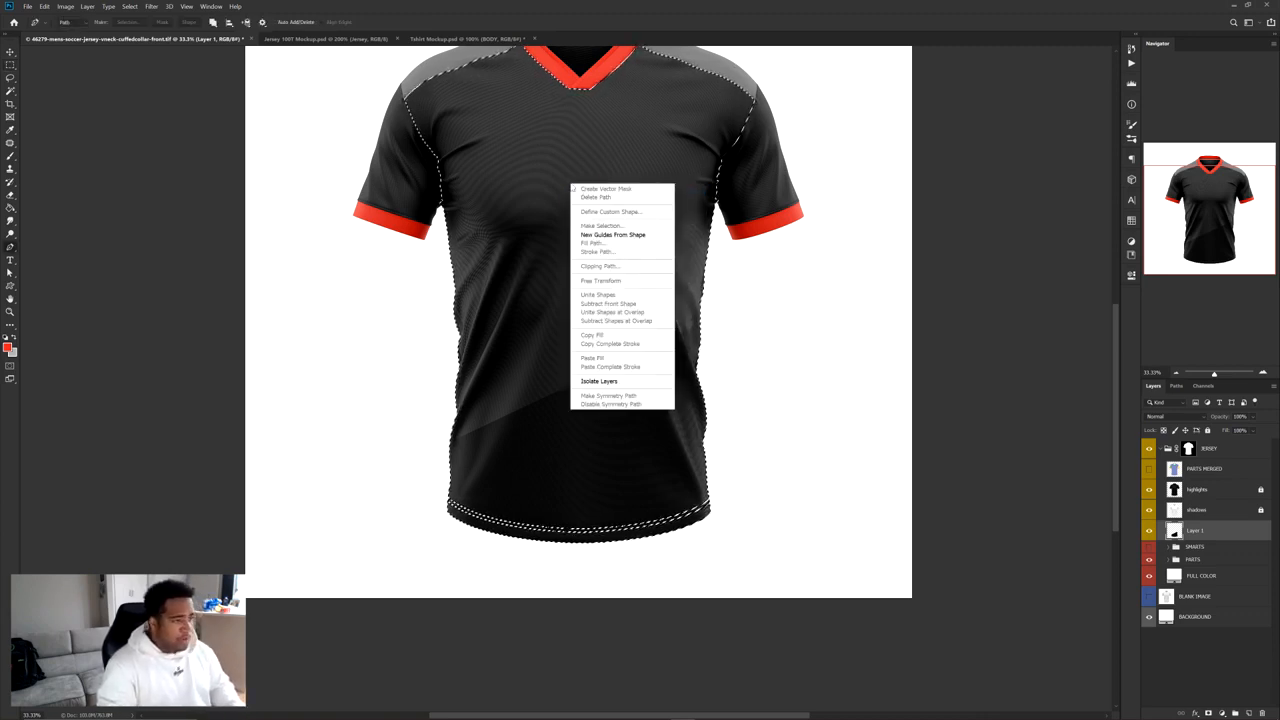
click(534, 202)
click(10, 65)
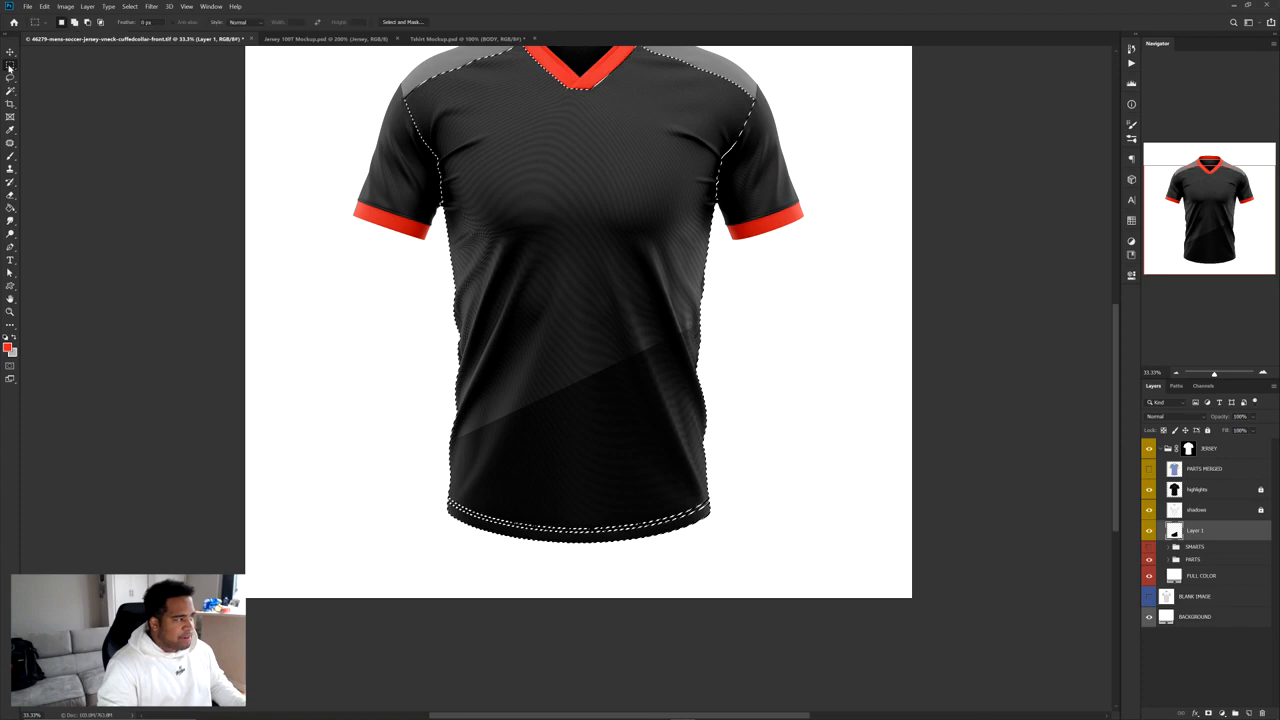
right_click(601, 216)
click(648, 228)
Darken the FRONT layer's colour slightly to #2e2e2e
key(v)
key(ctrl+minus)
key(ctrl+plus)
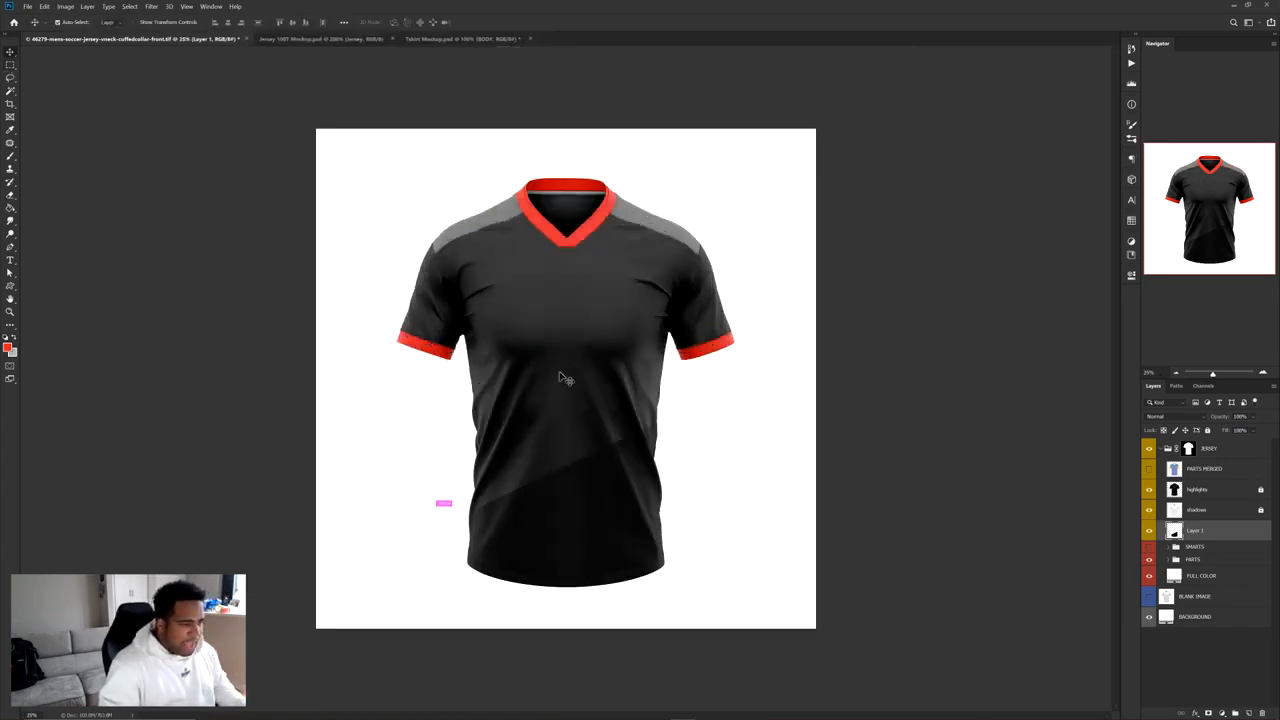
ctrl+click(560, 372)
double_click(1178, 695)
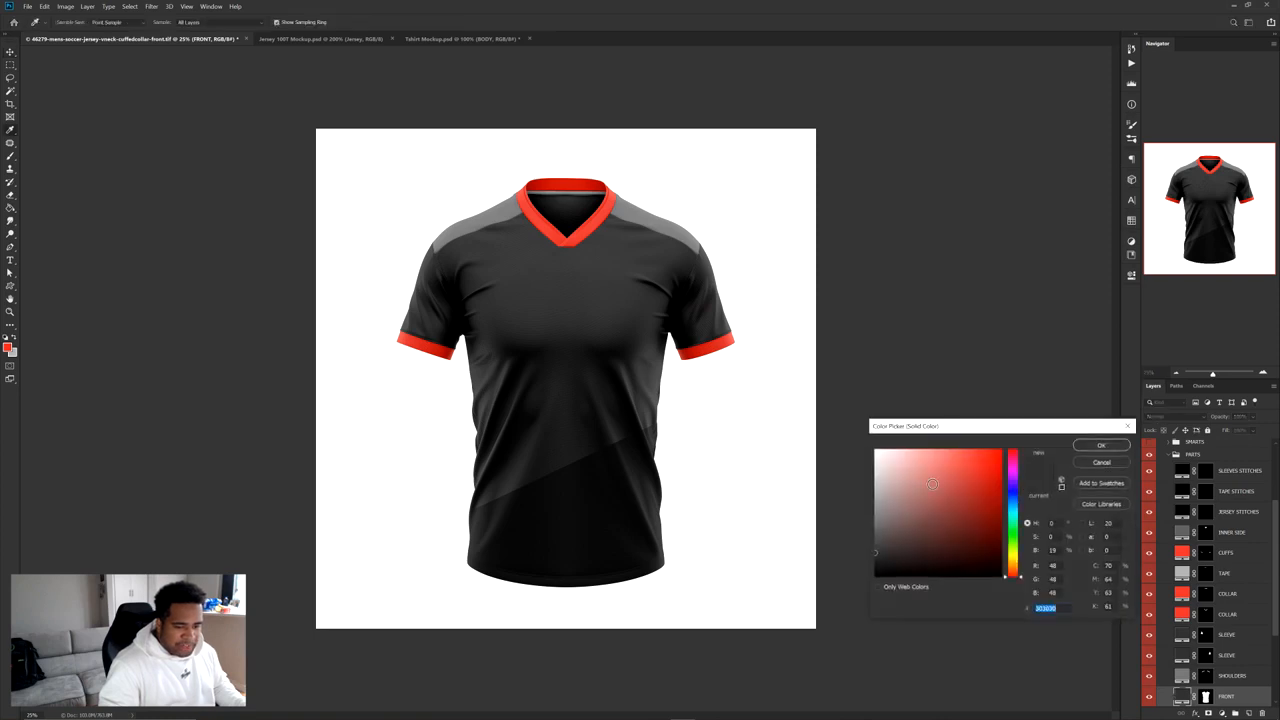
drag(878, 554, 871, 553)
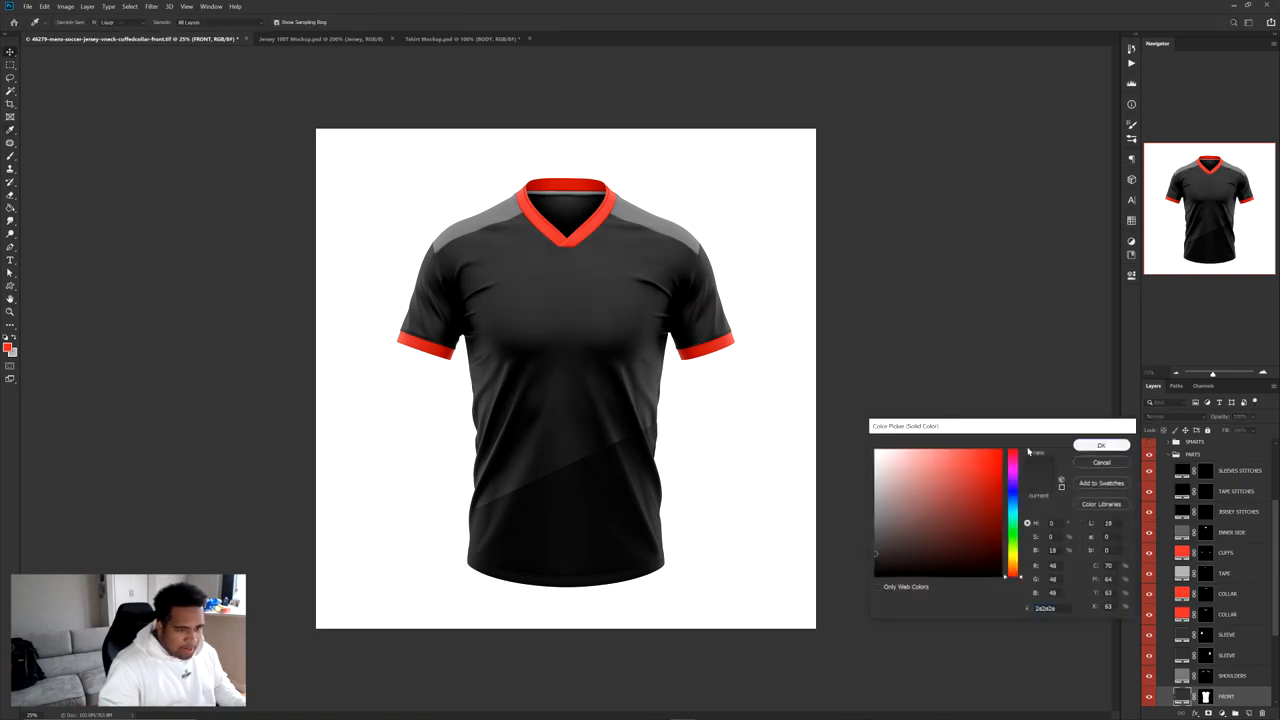
click(1101, 445)
Lighten the black diagonal shape on Layer 1 with Hue/Saturation, setting Lightness to +22
key(ctrl+alt+shift+e)
key(v)
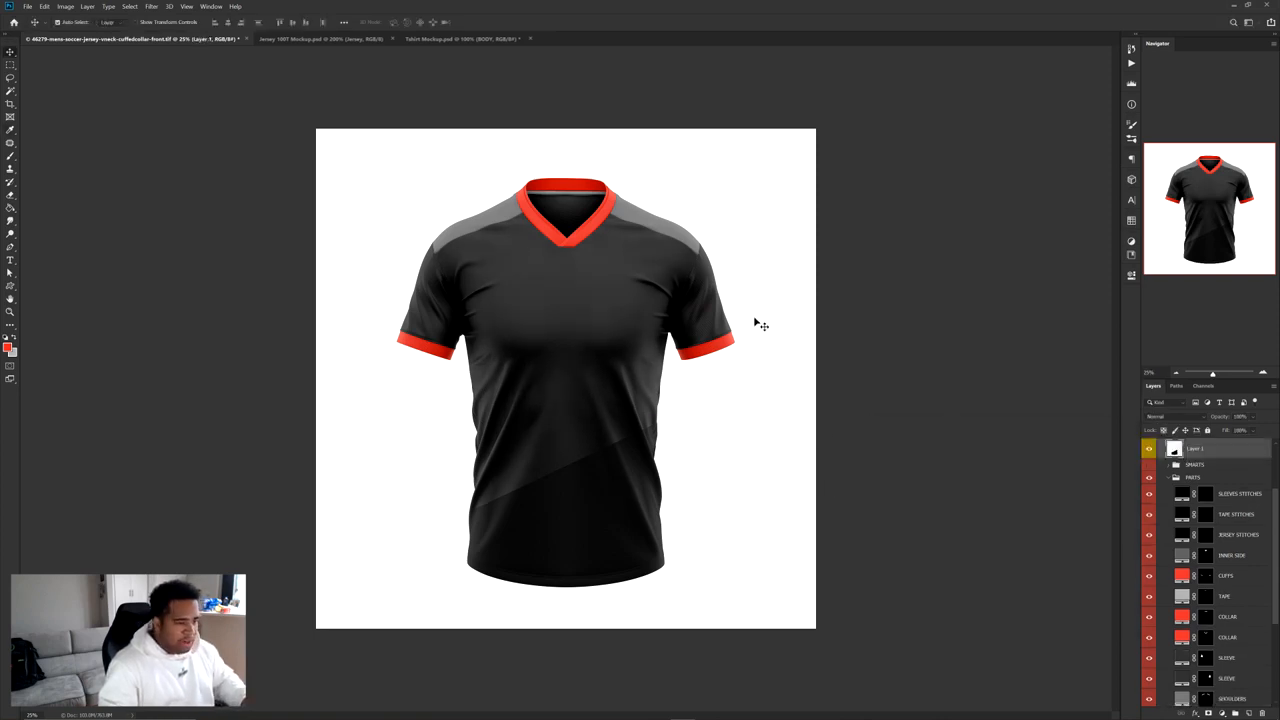
key(ctrl+u)
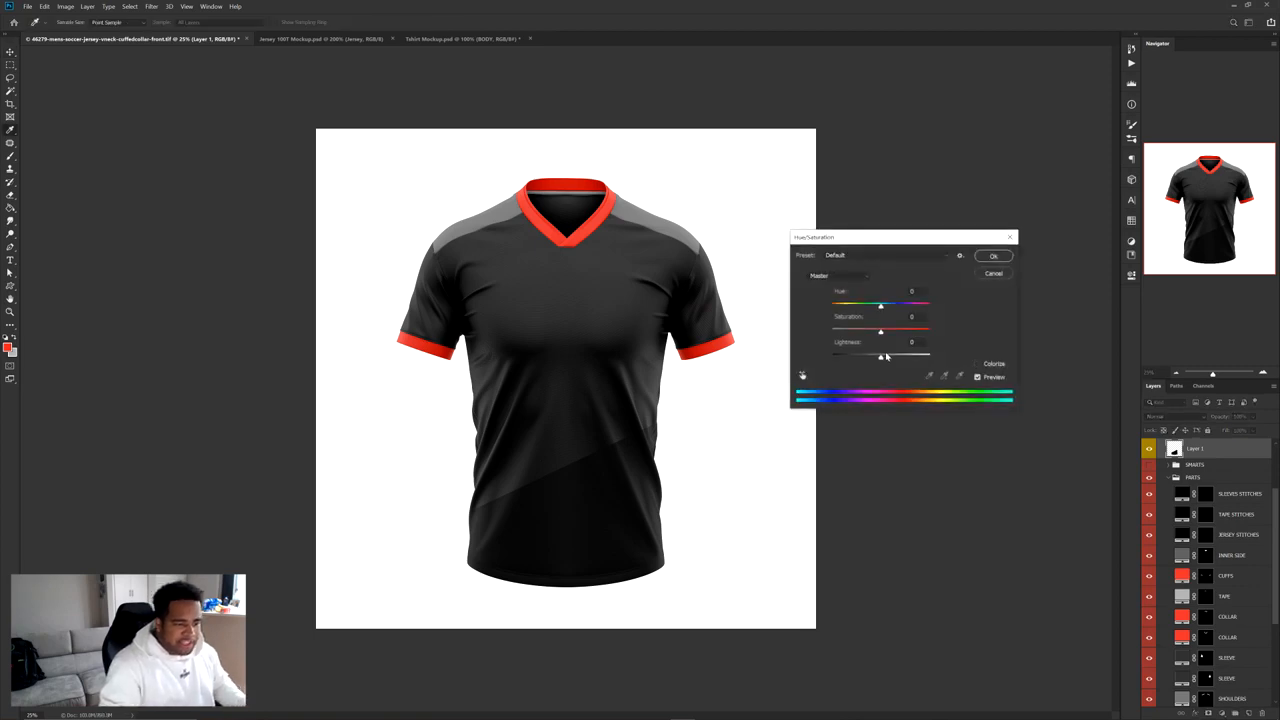
drag(882, 359, 892, 359)
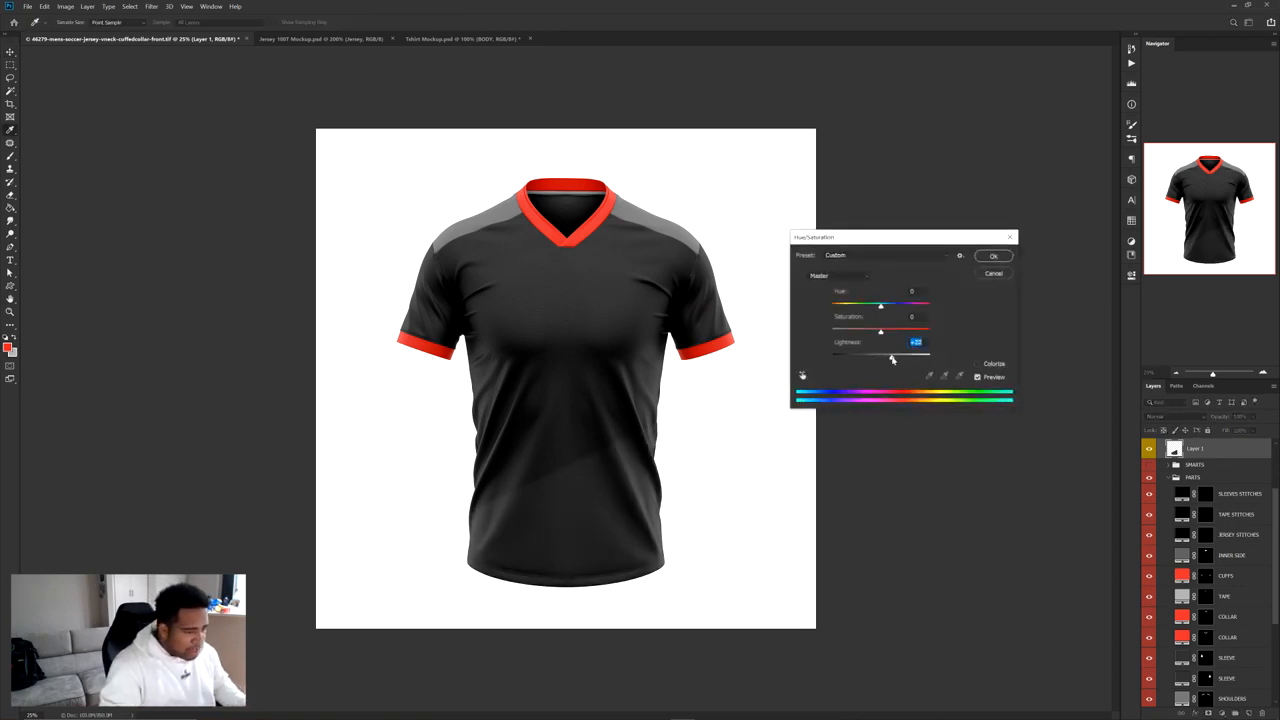
click(992, 257)
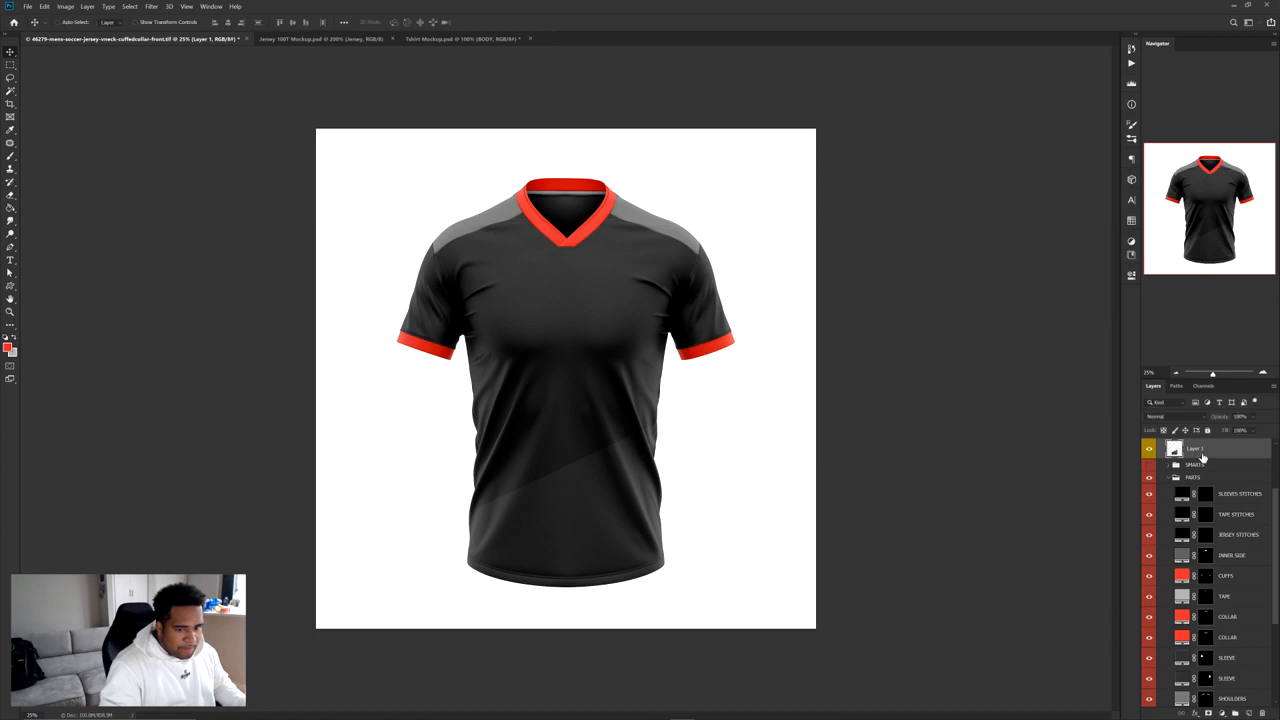
Duplicate the diagonal shape's Layer 1 and place the copy directly beneath the original
scroll(1225, 457, up, 1)
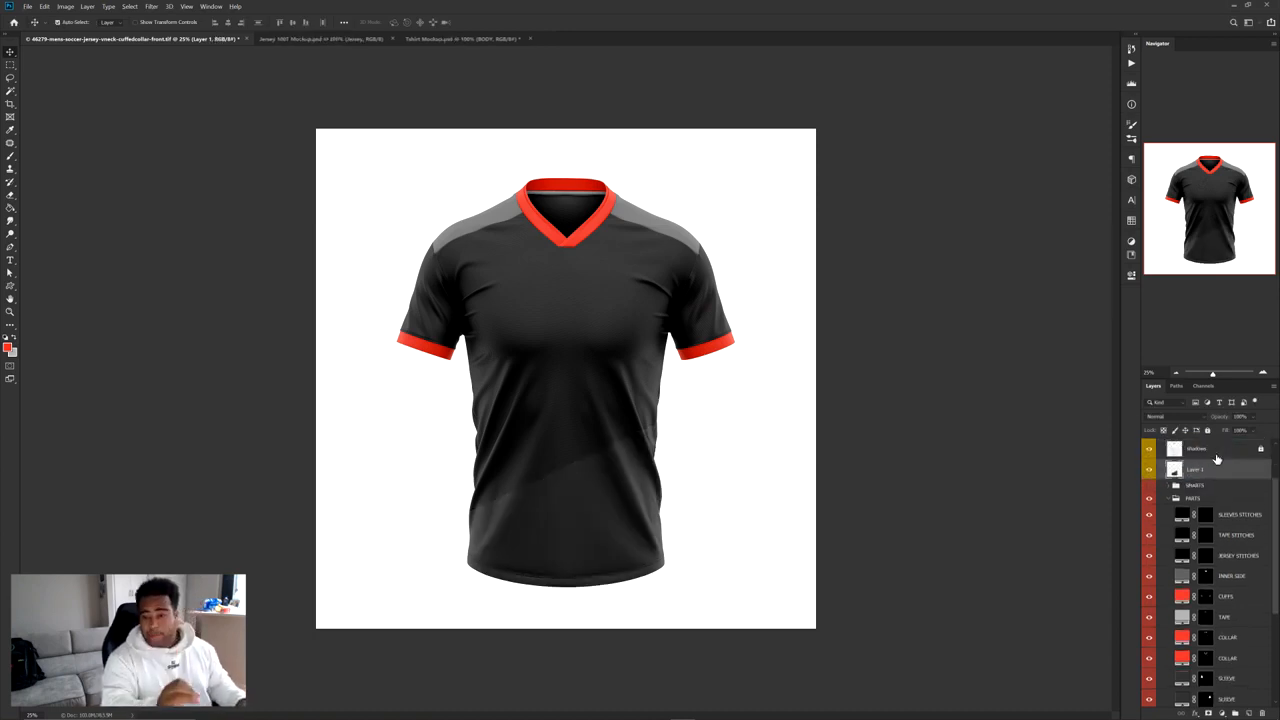
key(ctrl+j)
key(ctrl+z)
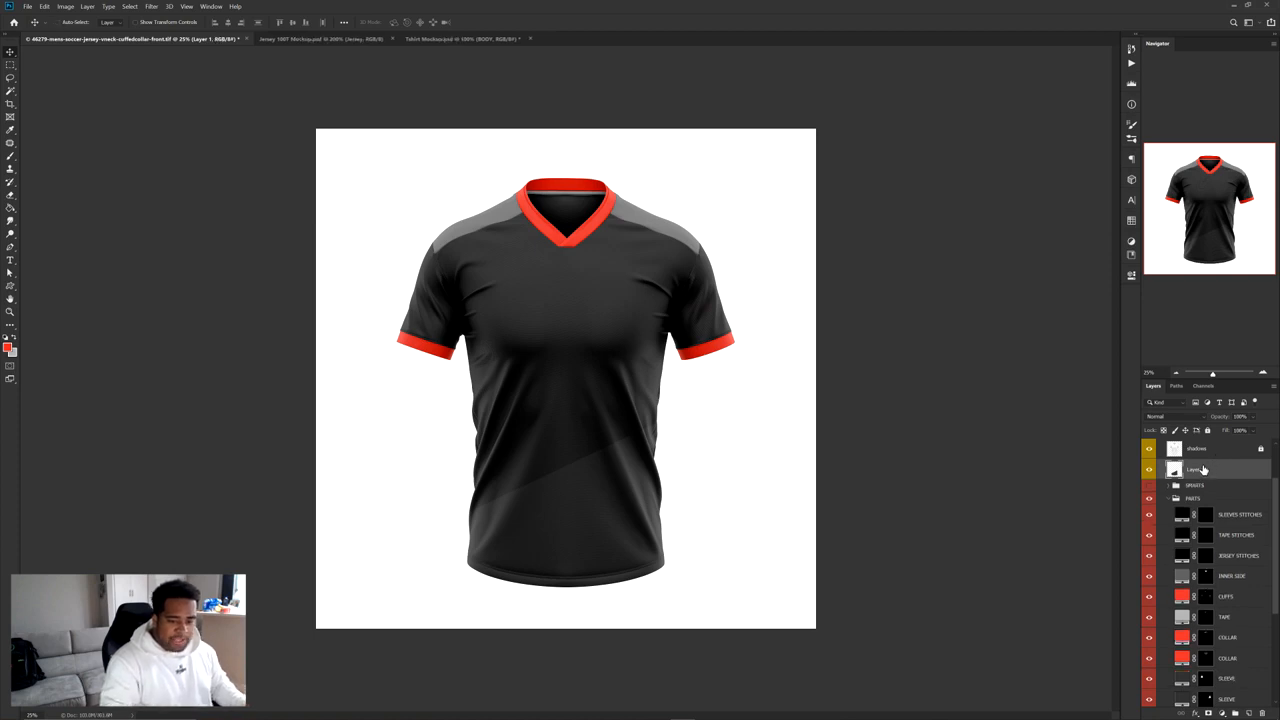
alt+drag(1206, 472, 1218, 484)
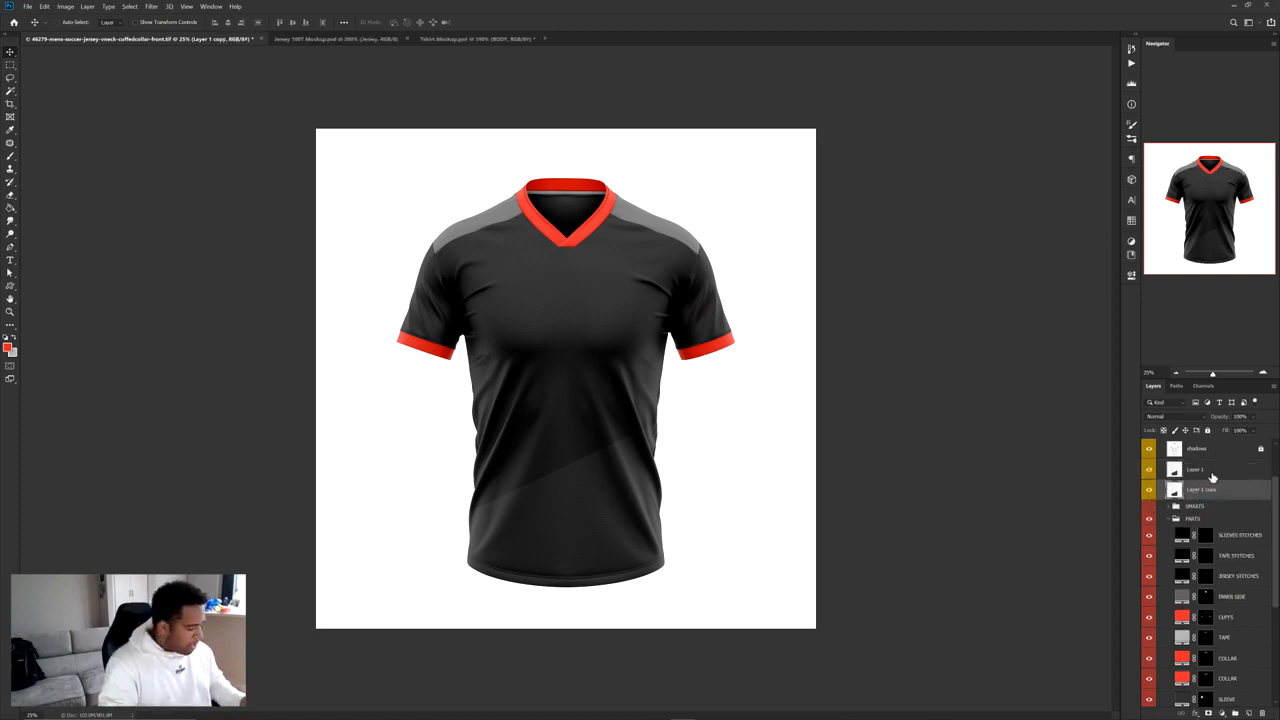
Transform the duplicated shape so its diagonal edge extends above the original's edge
key(ctrl+t)
drag(665, 503, 714, 503)
key(Return)
Darken the Layer 1 copy shape to black with Hue/Saturation by lowering Lightness to its minimum
key(ctrl+u)
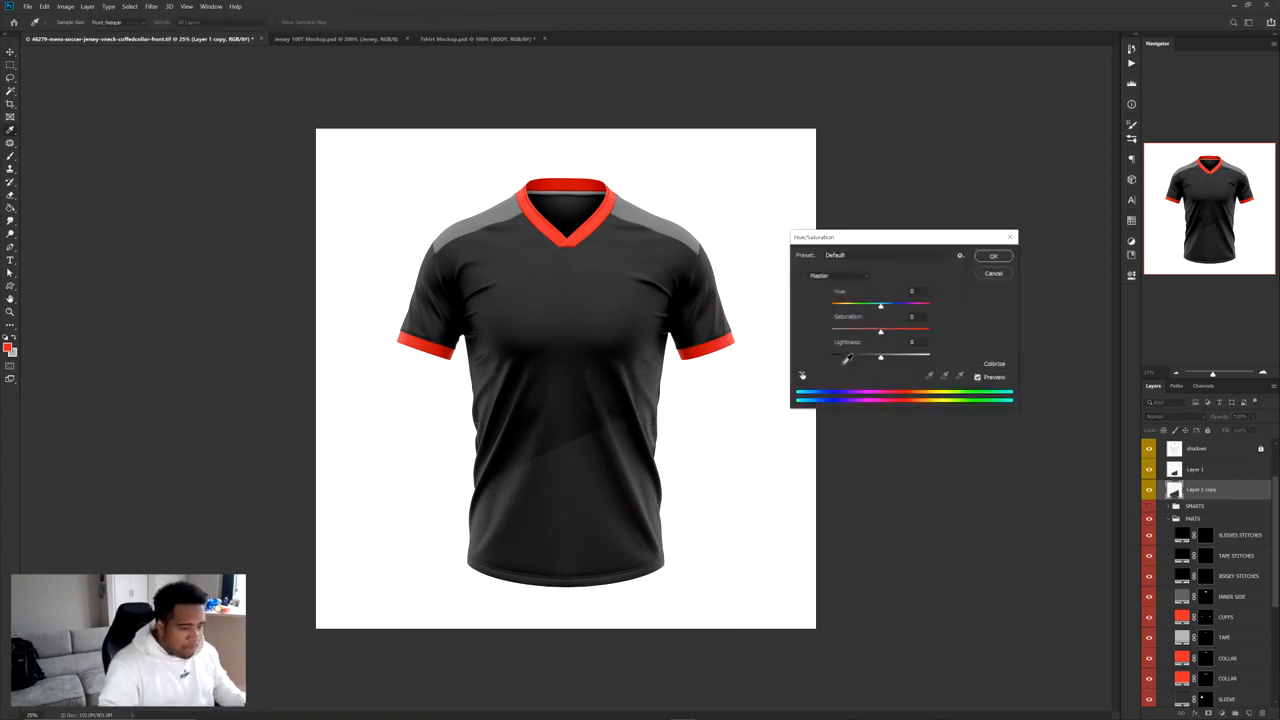
drag(880, 357, 750, 358)
click(990, 257)
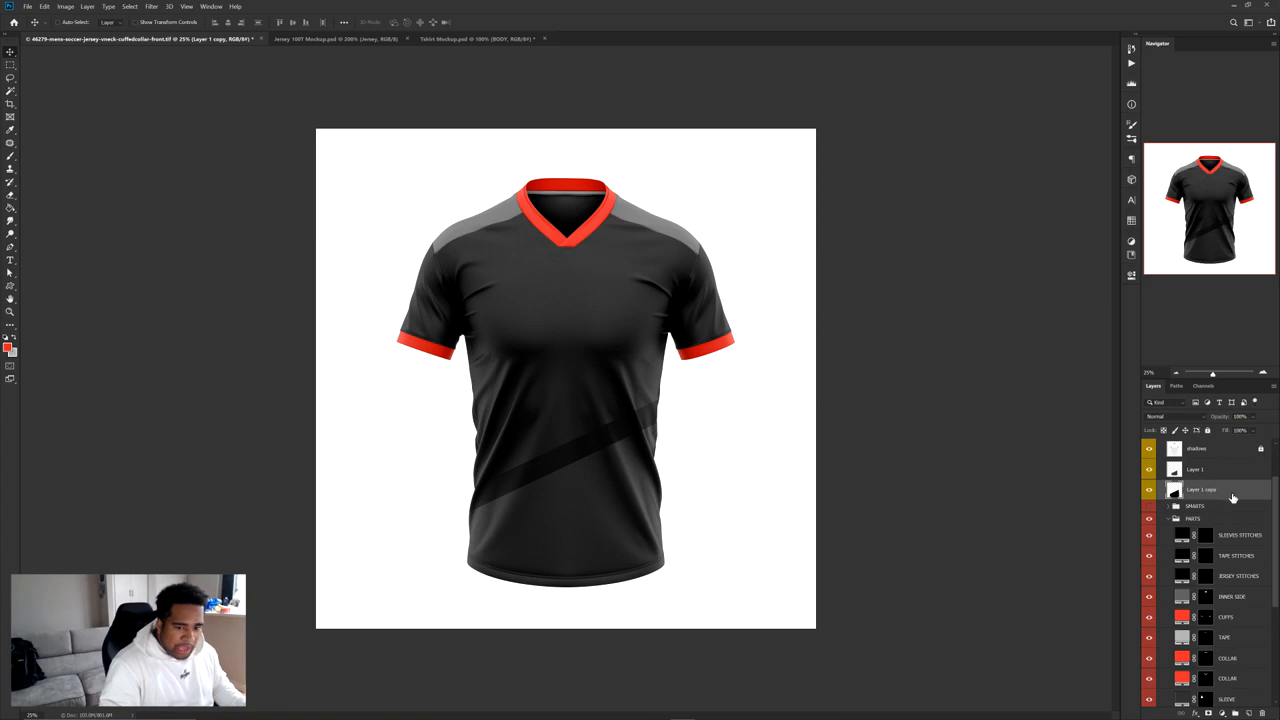
Duplicate the Layer 1 copy shape beneath it and enlarge the duplicate so its diagonal edge extends well above the black band
key(ctrl+j)
key(ctrl+t)
drag(716, 507, 876, 504)
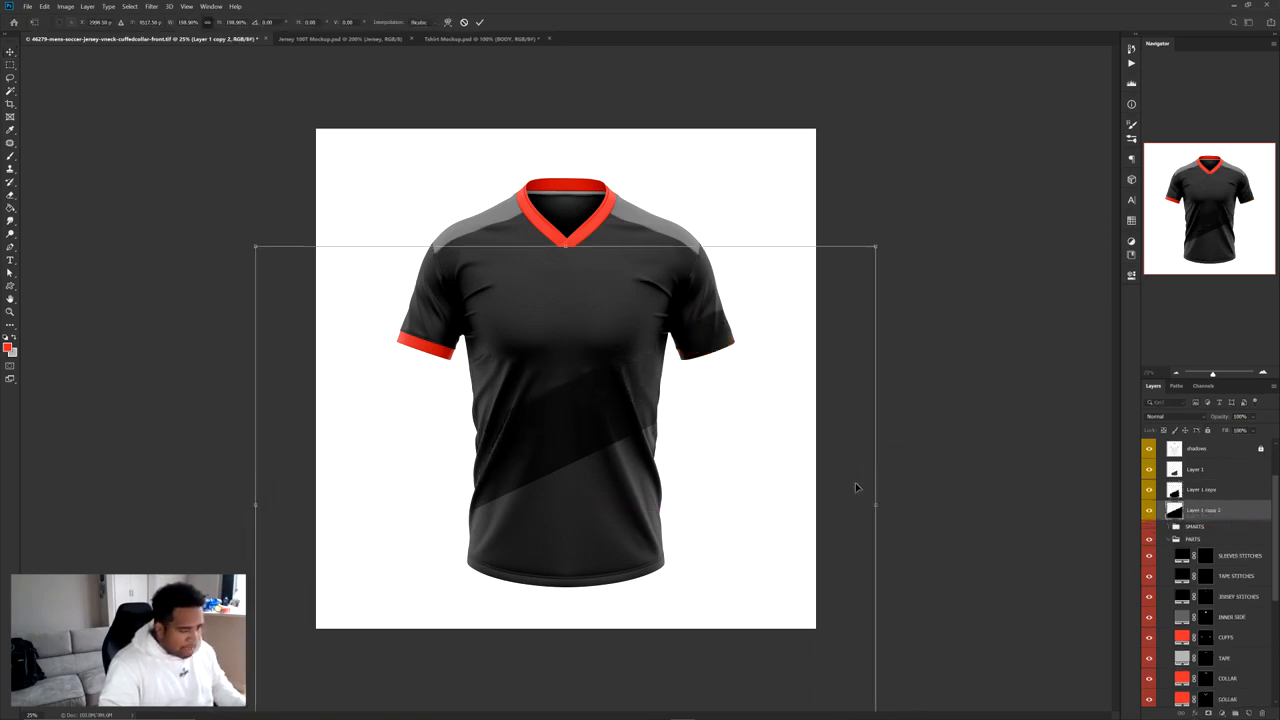
key(Return)
Lighten the Layer 1 copy 2 shape with Hue/Saturation, setting Lightness to +27
key(ctrl+u)
drag(880, 357, 894, 363)
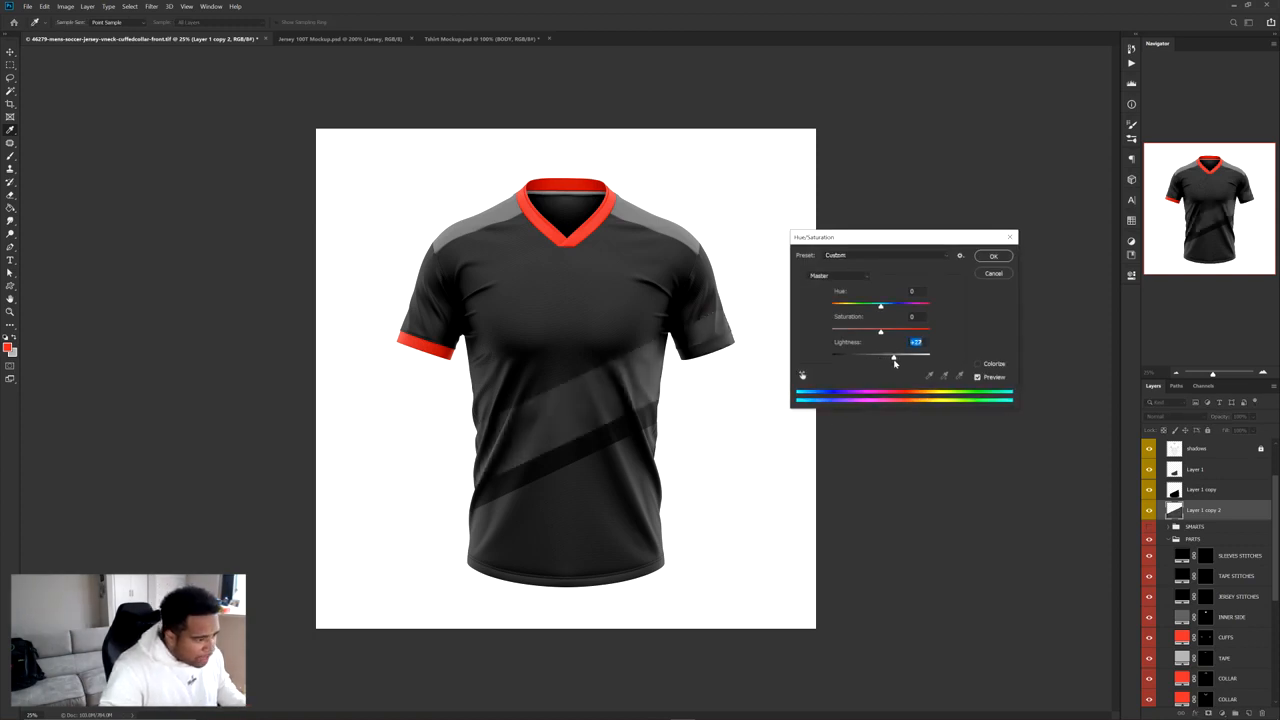
click(992, 257)
Try erasing the part of Layer 1 copy 2 that overlaps the sleeve and its red cuff
key(e)
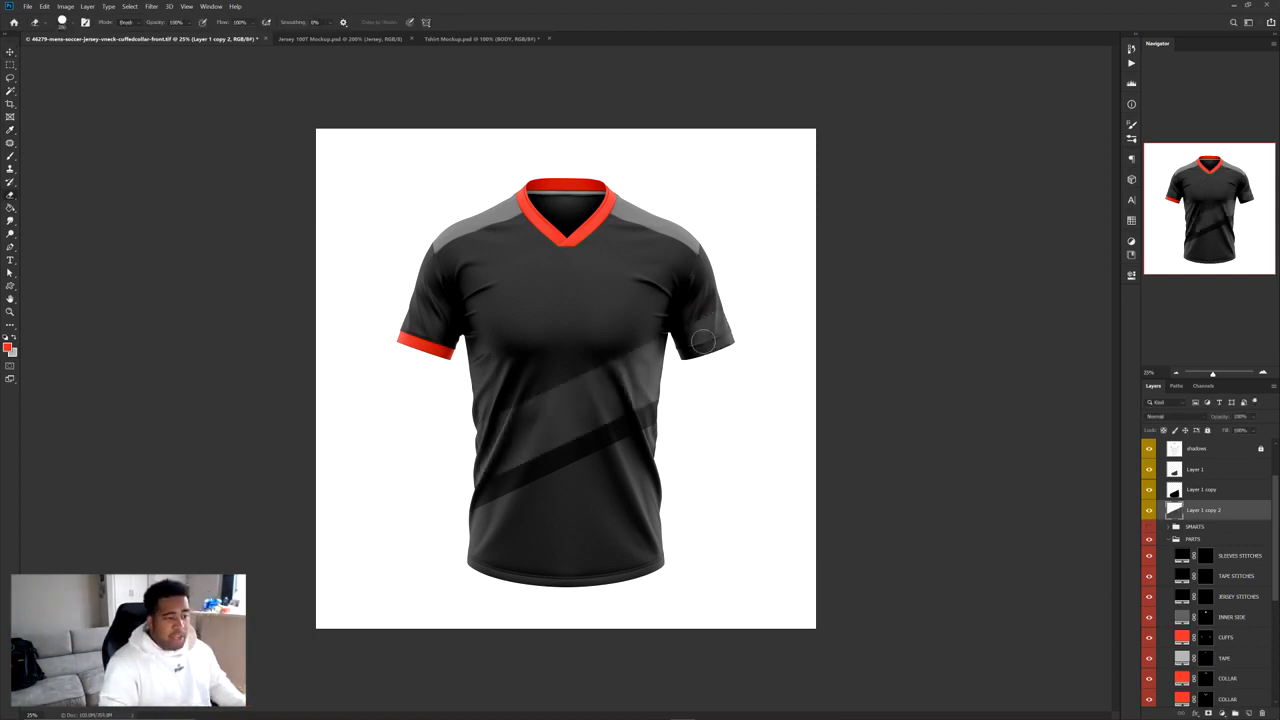
scroll(723, 335, up, 2)
mouse_move(723, 335)
mouse_down()
mouse_move(717, 280)
mouse_move(690, 350)
mouse_up()
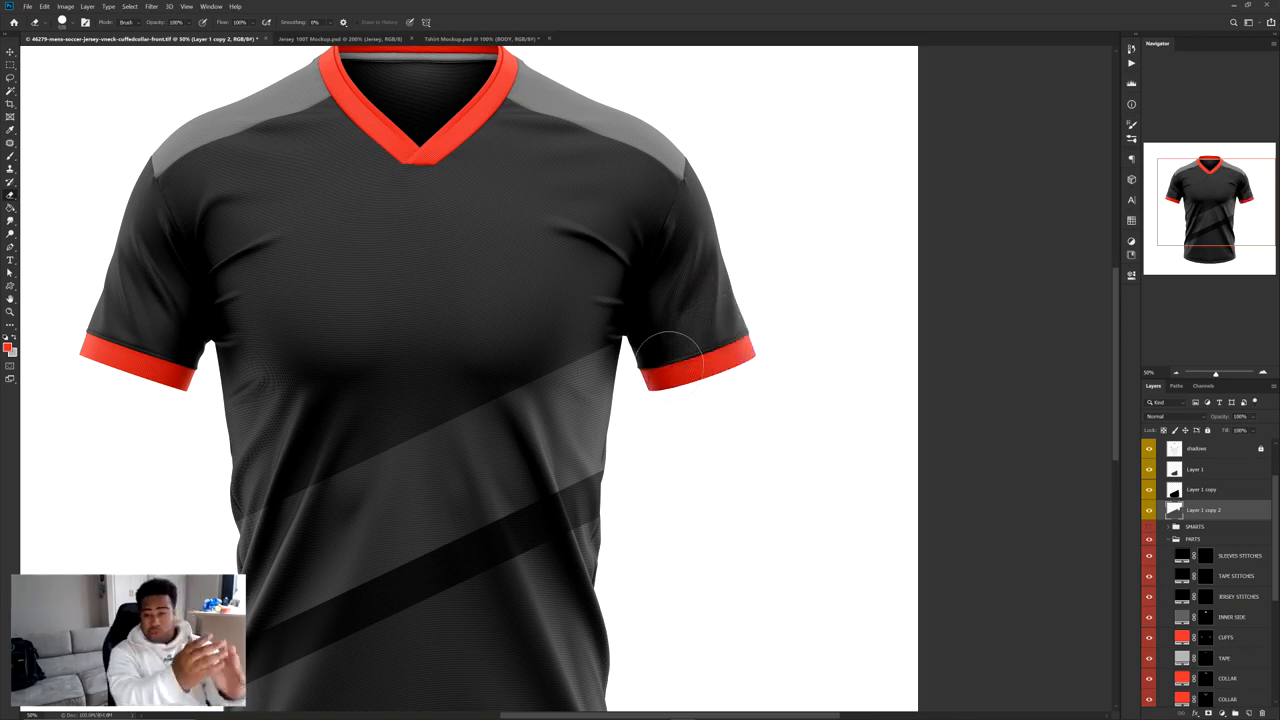
key(ctrl+z)
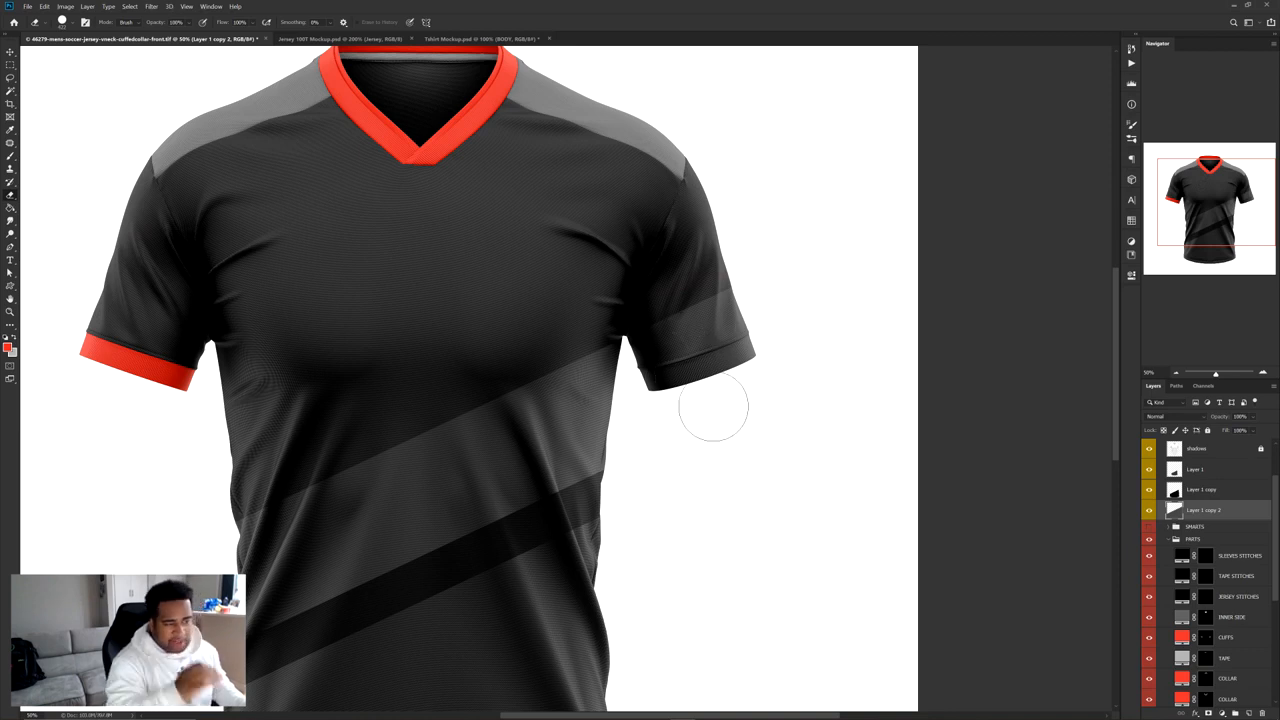
Show the PARTS MERGED layer and select its blue front body area with the Magic Wand
key(ctrl+minus)
key(ctrl+minus)
scroll(1213, 547, up, 1)
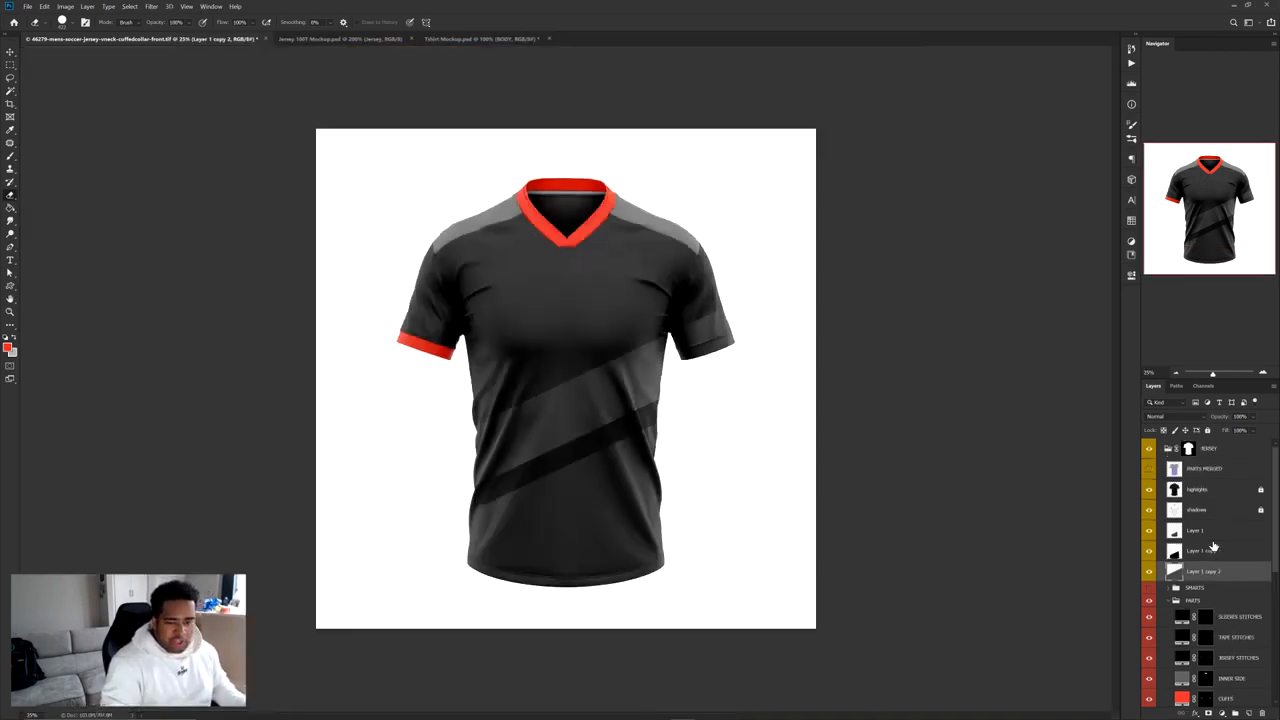
click(1148, 468)
click(1200, 469)
key(w)
click(541, 294)
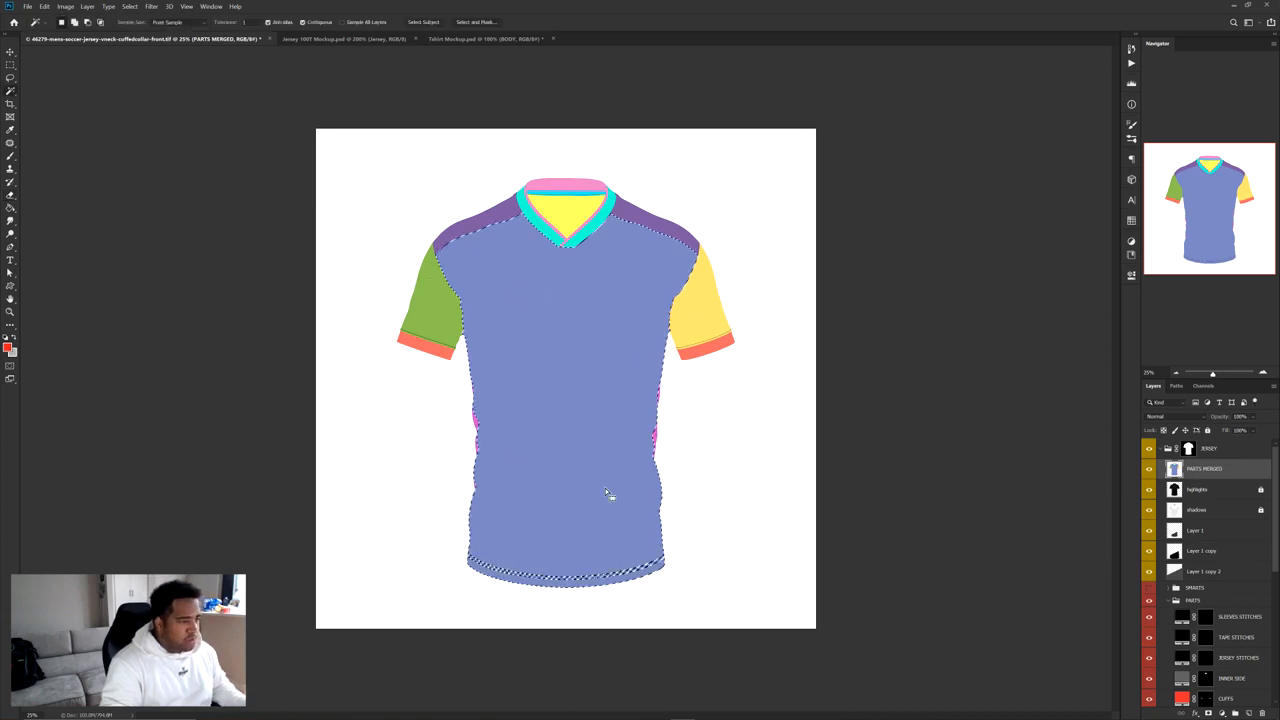
Hide PARTS MERGED, invert the selection and delete everything outside the front body from Layer 1 copy 2, clearing the selection
click(1149, 469)
click(1195, 571)
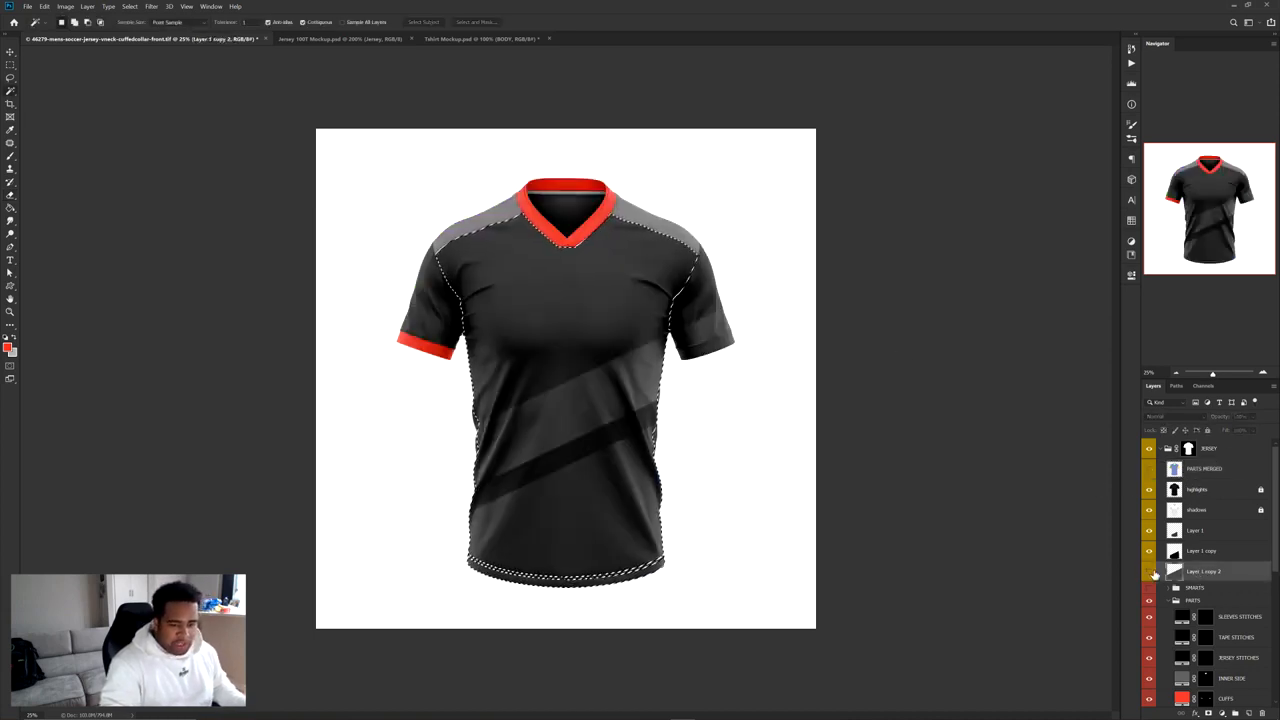
scroll(684, 311, up, 3)
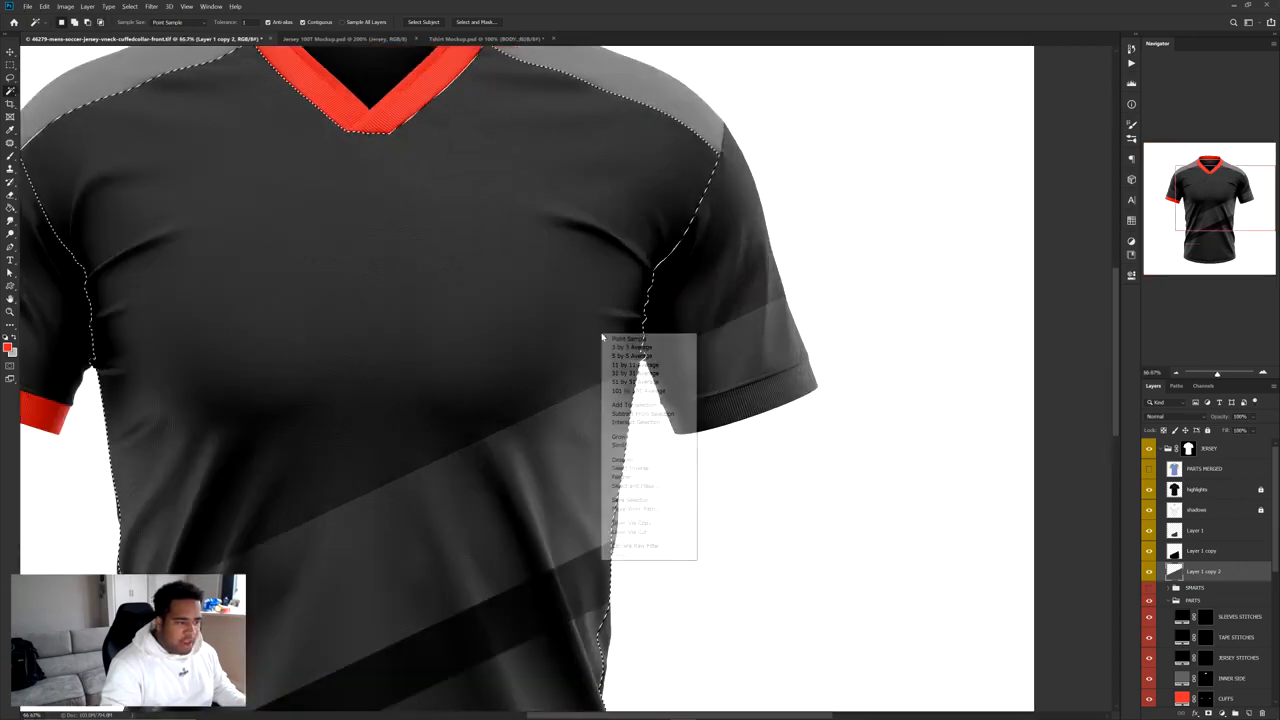
click(650, 468)
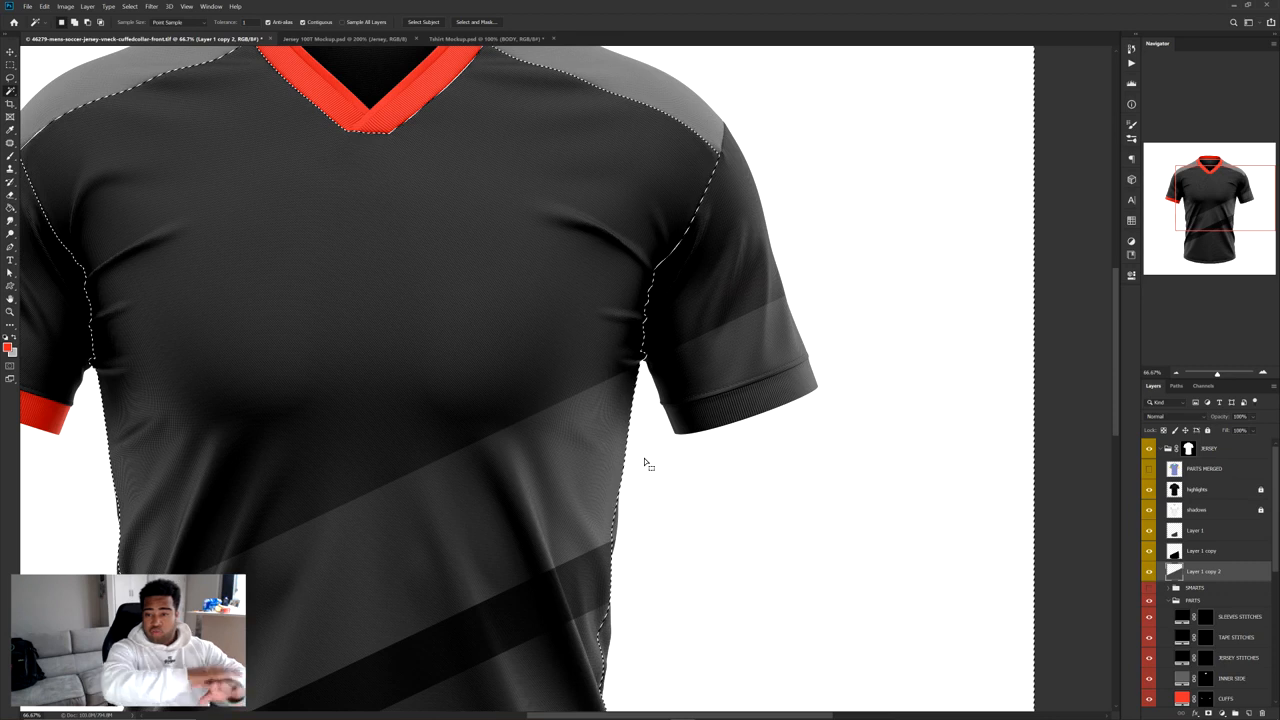
key(Delete)
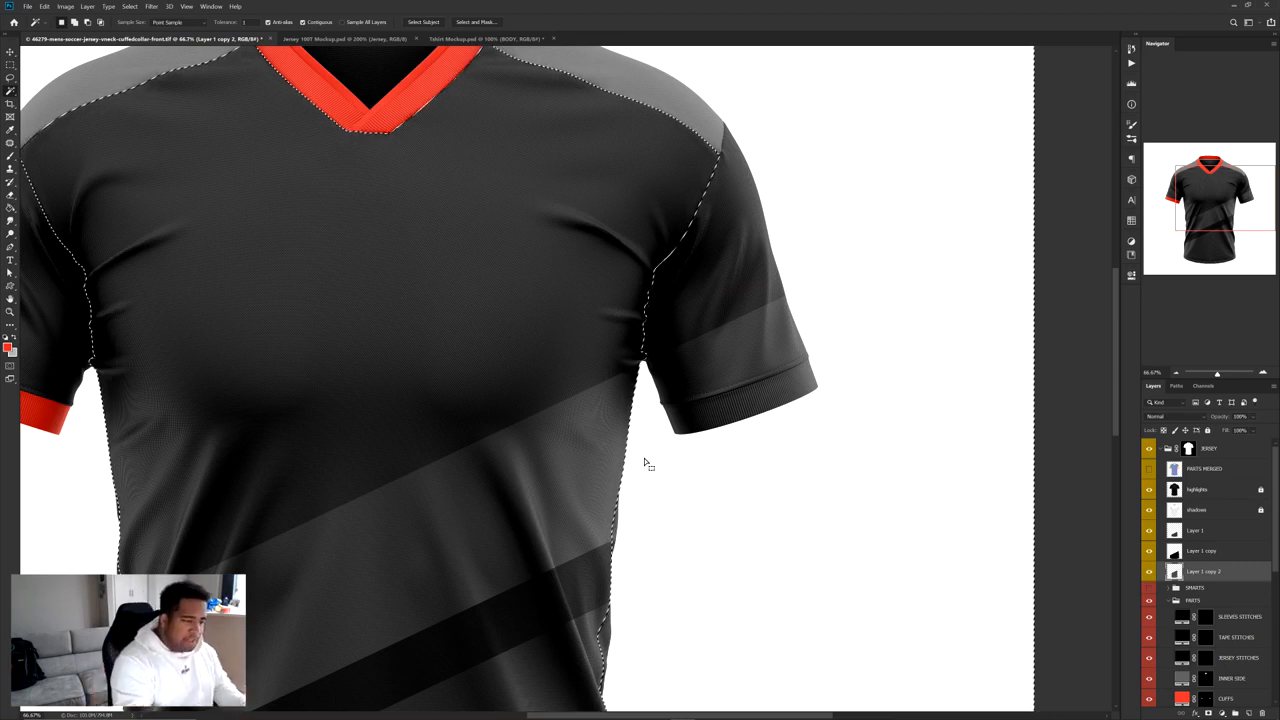
key(ctrl+d)
key(v)
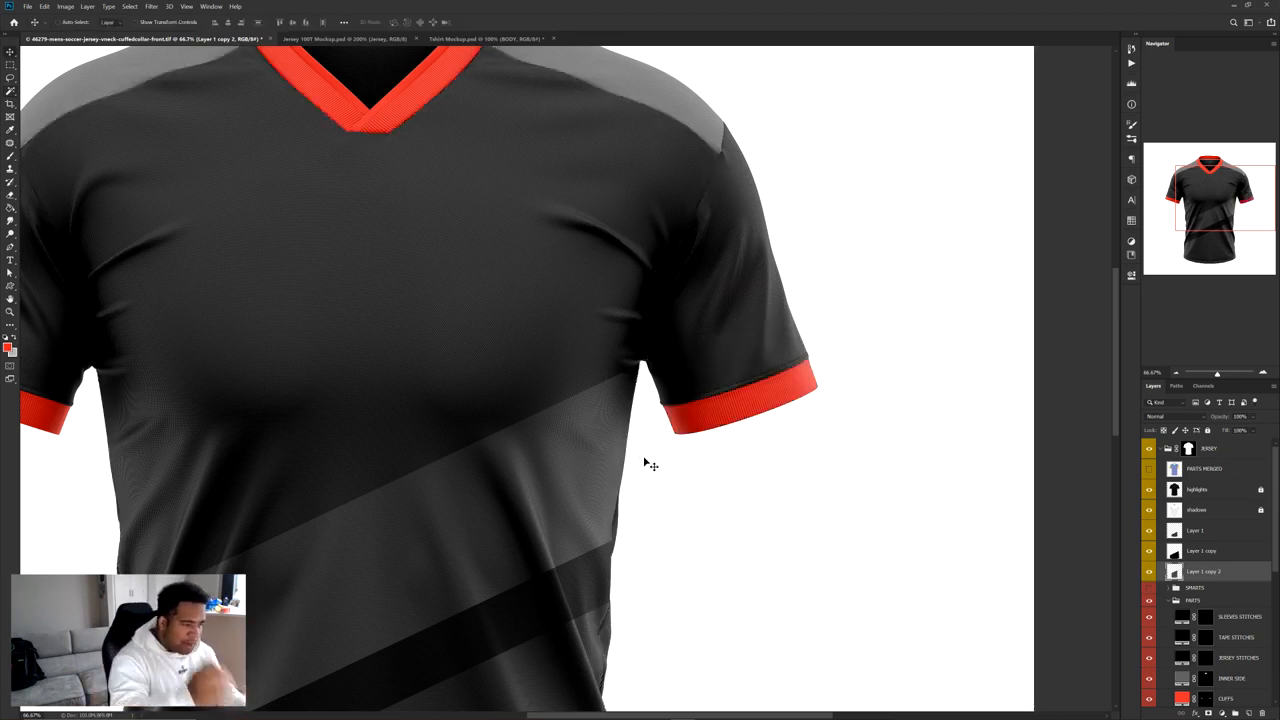
Consult the Jersey 100T mockup, then duplicate Layer 1 copy 2 beneath itself and enlarge the duplicate slightly above the original's diagonal edge
scroll(644, 460, down, 2)
drag(600, 476, 644, 416)
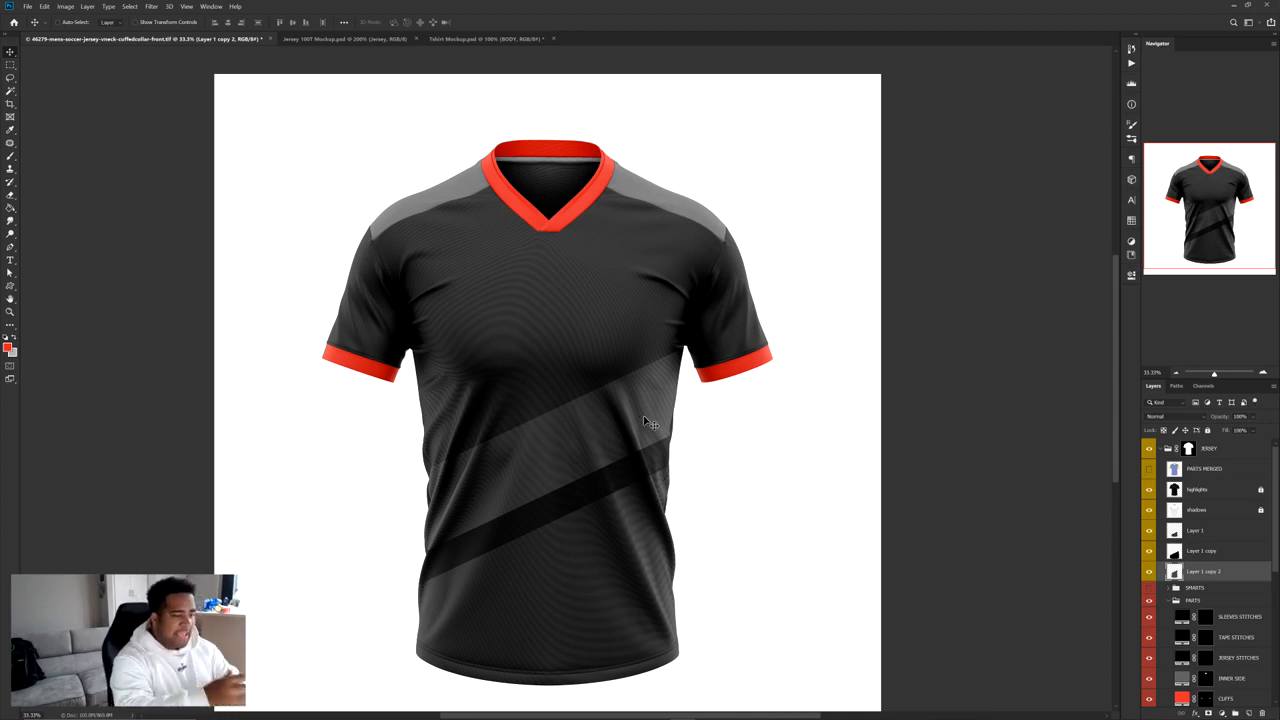
click(350, 39)
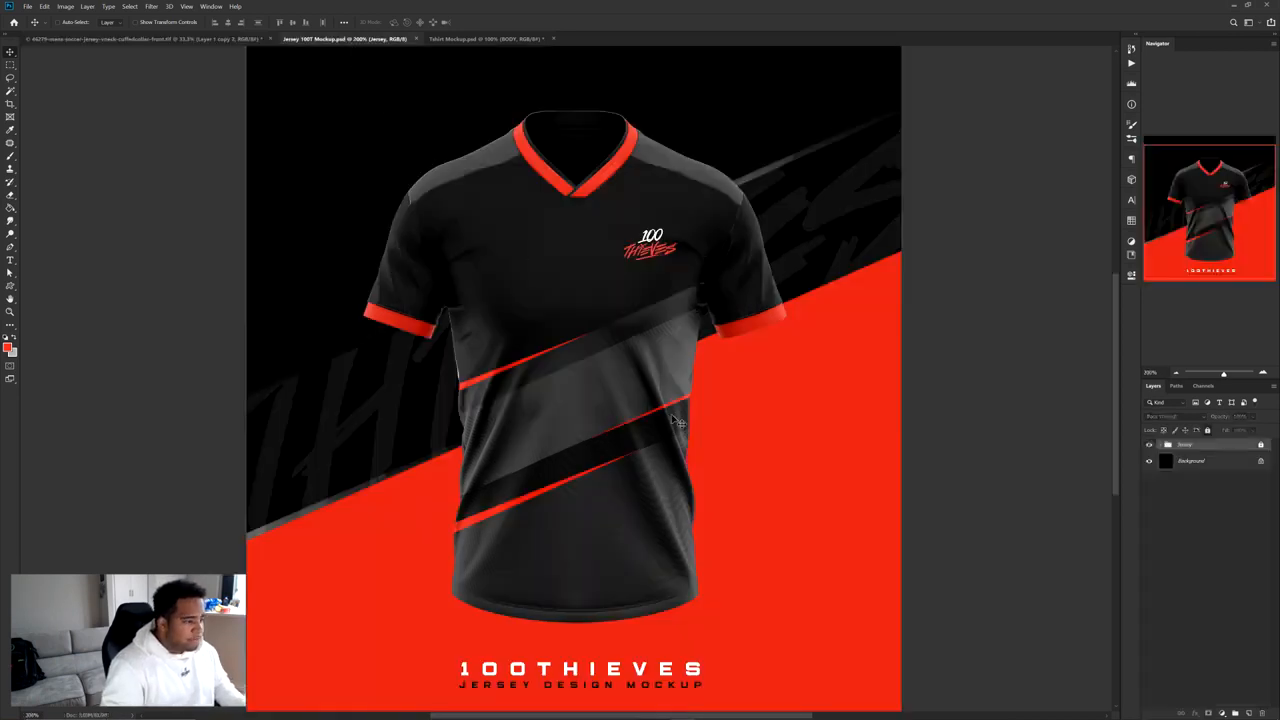
click(143, 39)
scroll(650, 410, up, 1)
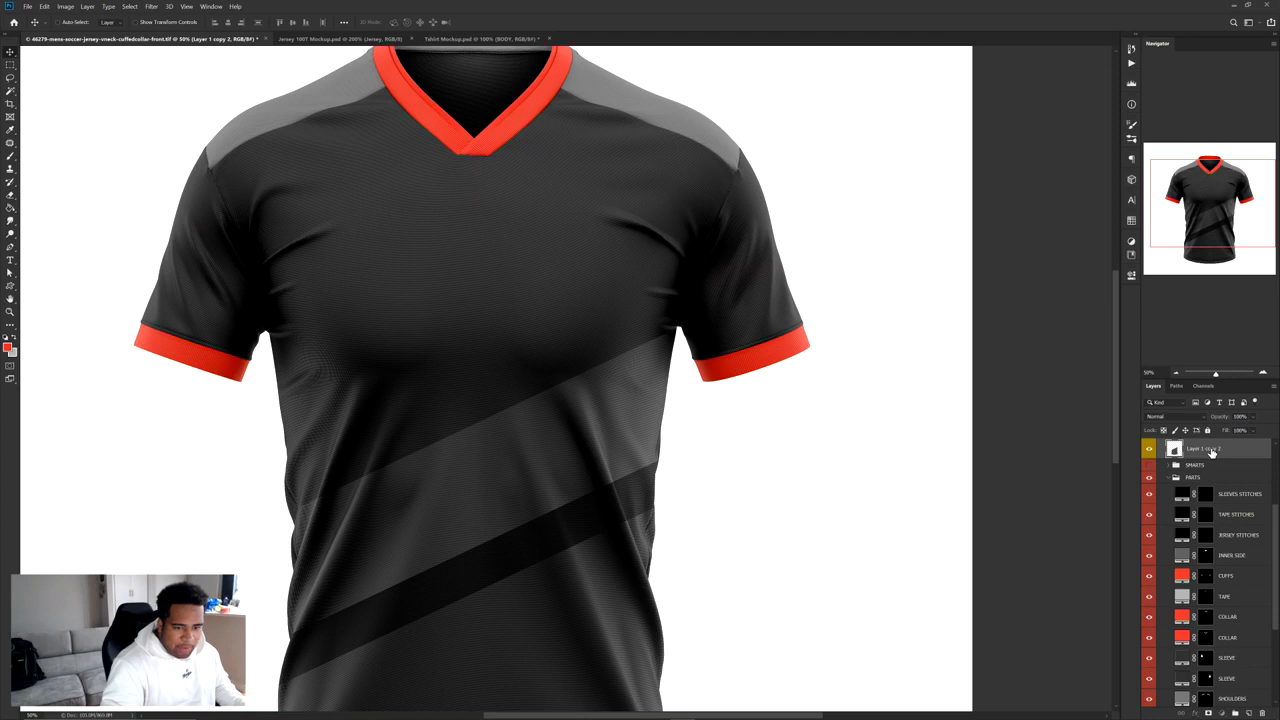
drag(1212, 453, 1210, 458)
key(ctrl+t)
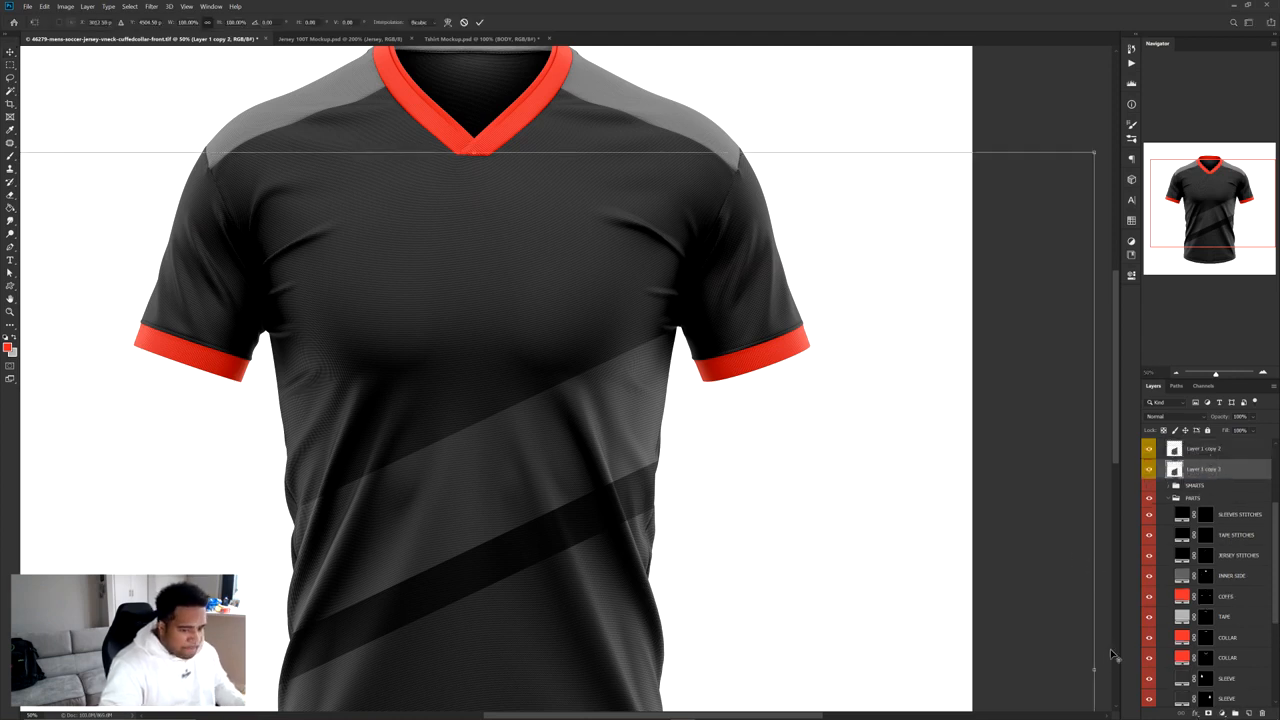
drag(1098, 671, 1157, 655)
key(Return)
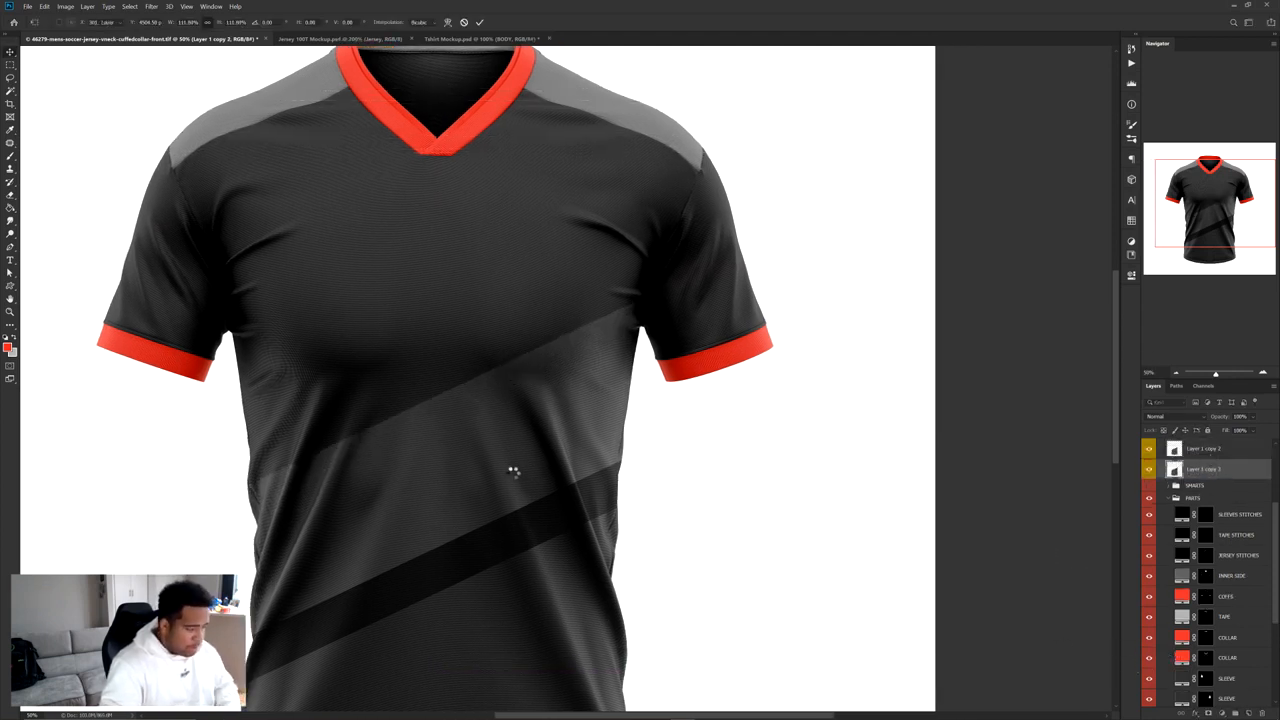
Darken the Layer 1 copy 3 shape with Hue/Saturation by lowering its Lightness to form a dark upper band
key(ctrl+u)
drag(860, 368, 857, 358)
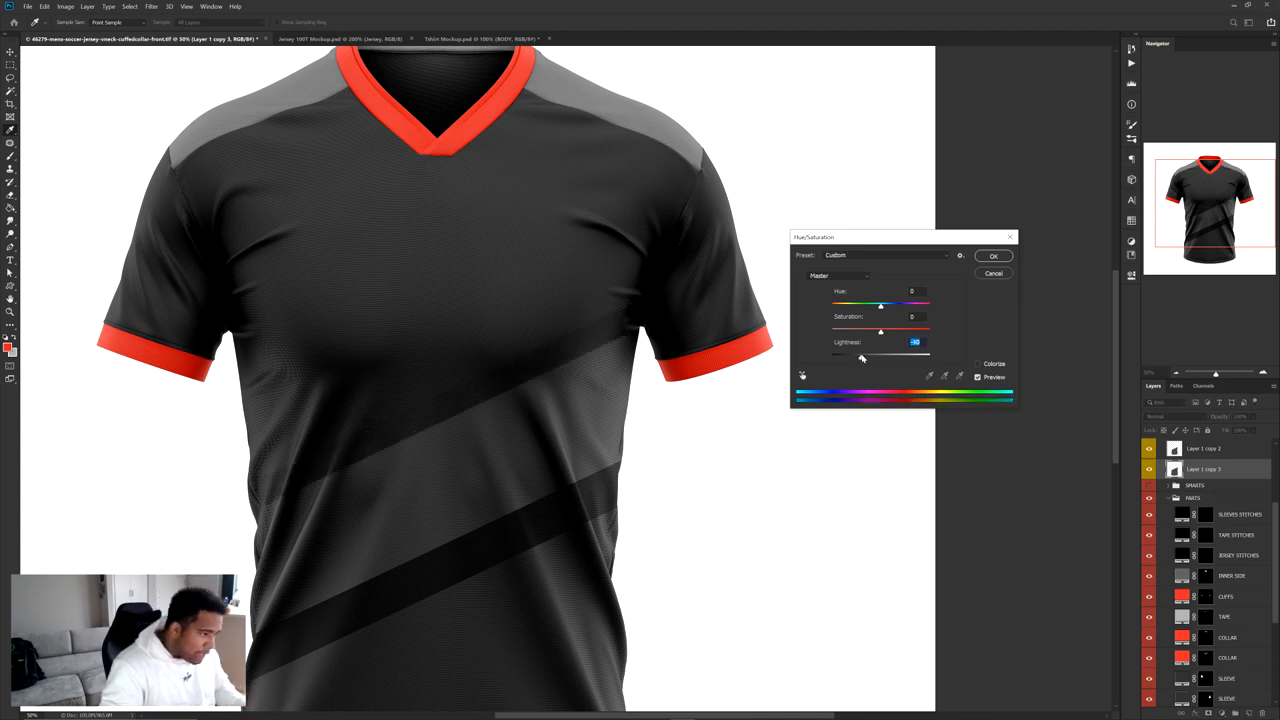
click(993, 256)
key(e)
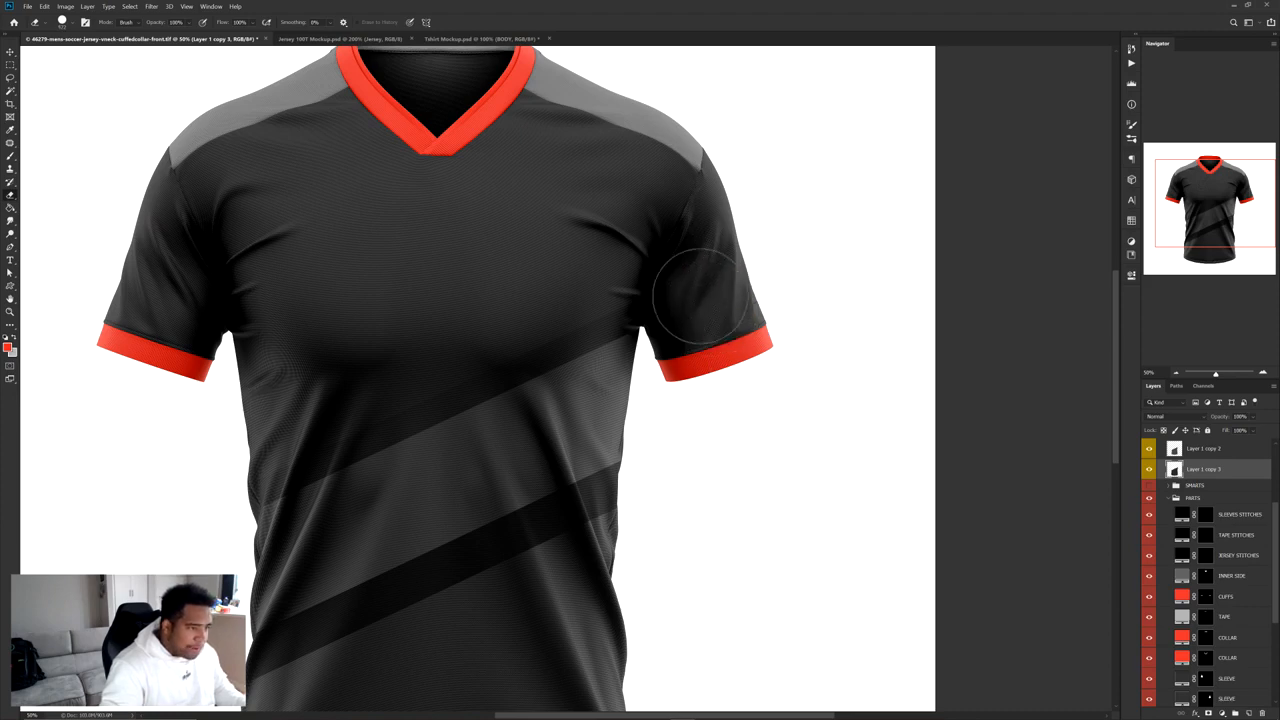
scroll(192, 500, up, 4)
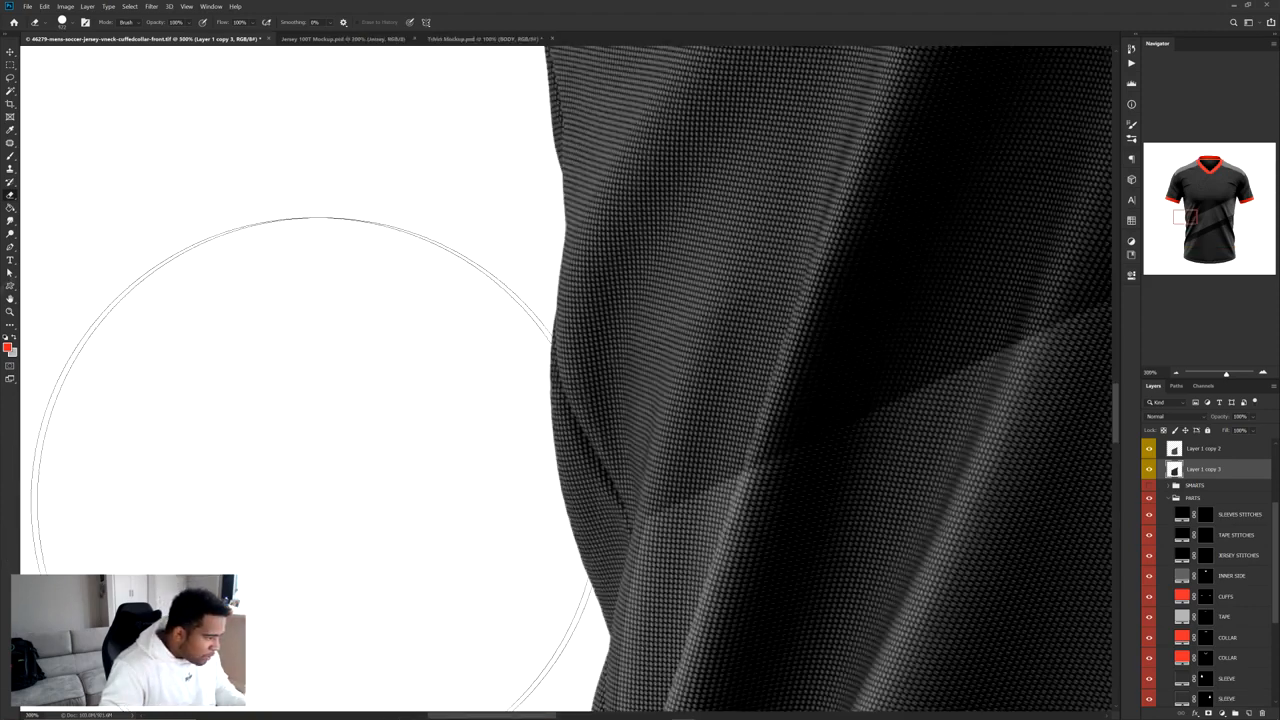
scroll(414, 504, down, 5)
scroll(614, 423, down, 1)
key(b)
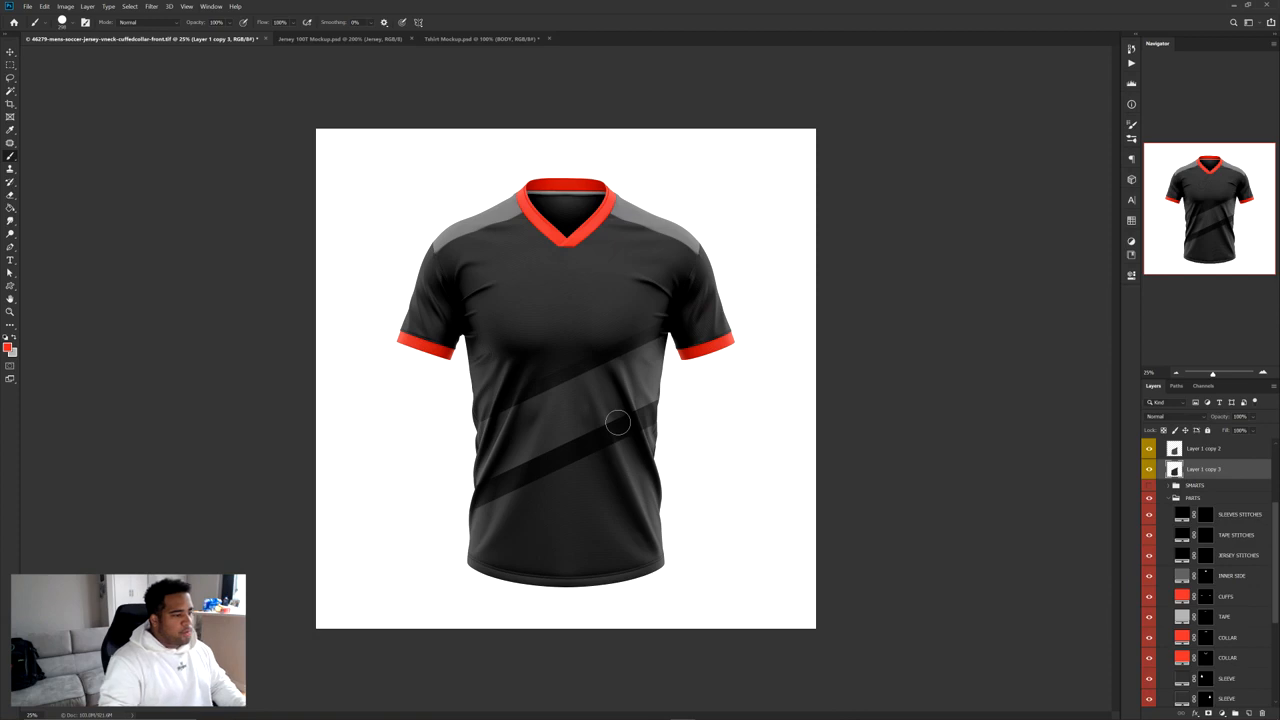
key(v)
Create a new empty layer directly above Layer 1
scroll(1235, 555, up, 3)
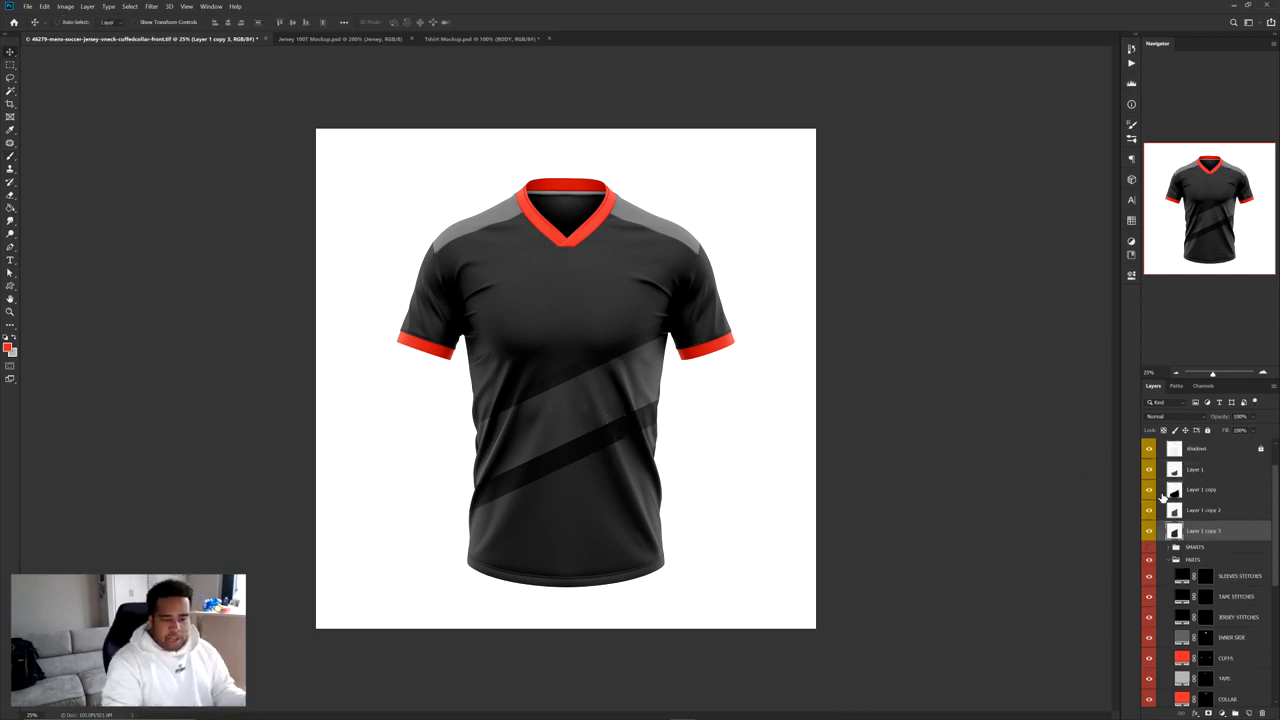
click(1216, 532)
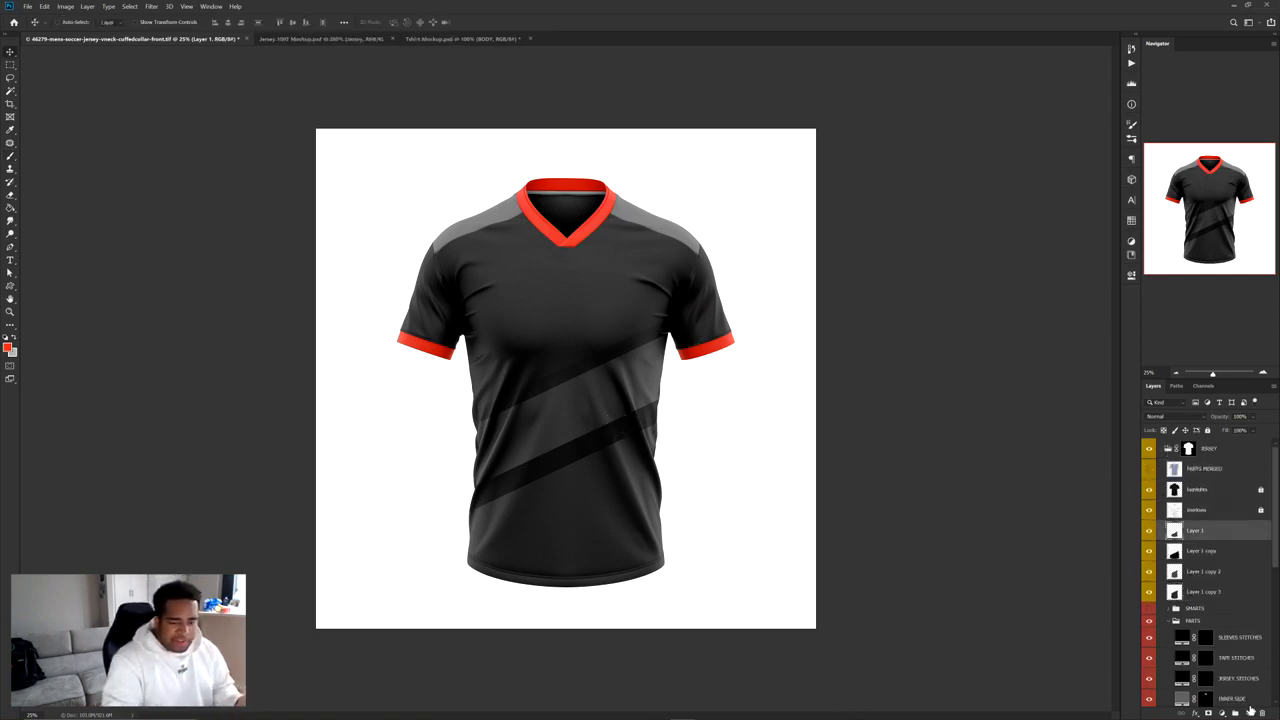
click(1249, 711)
Draw a closed, thin tapered Pen path along the upper edge of the top dark band, starting at the jersey's left side
key(p)
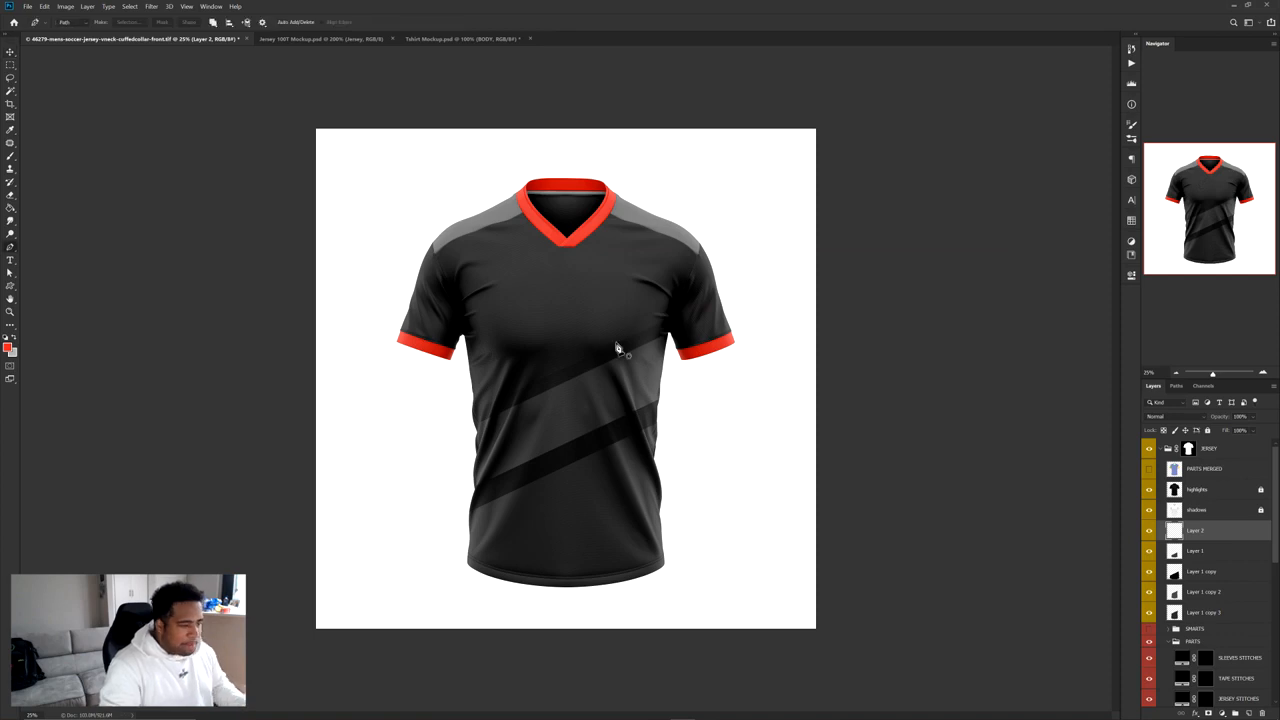
scroll(661, 328, up, 4)
drag(189, 515, 455, 361)
click(178, 527)
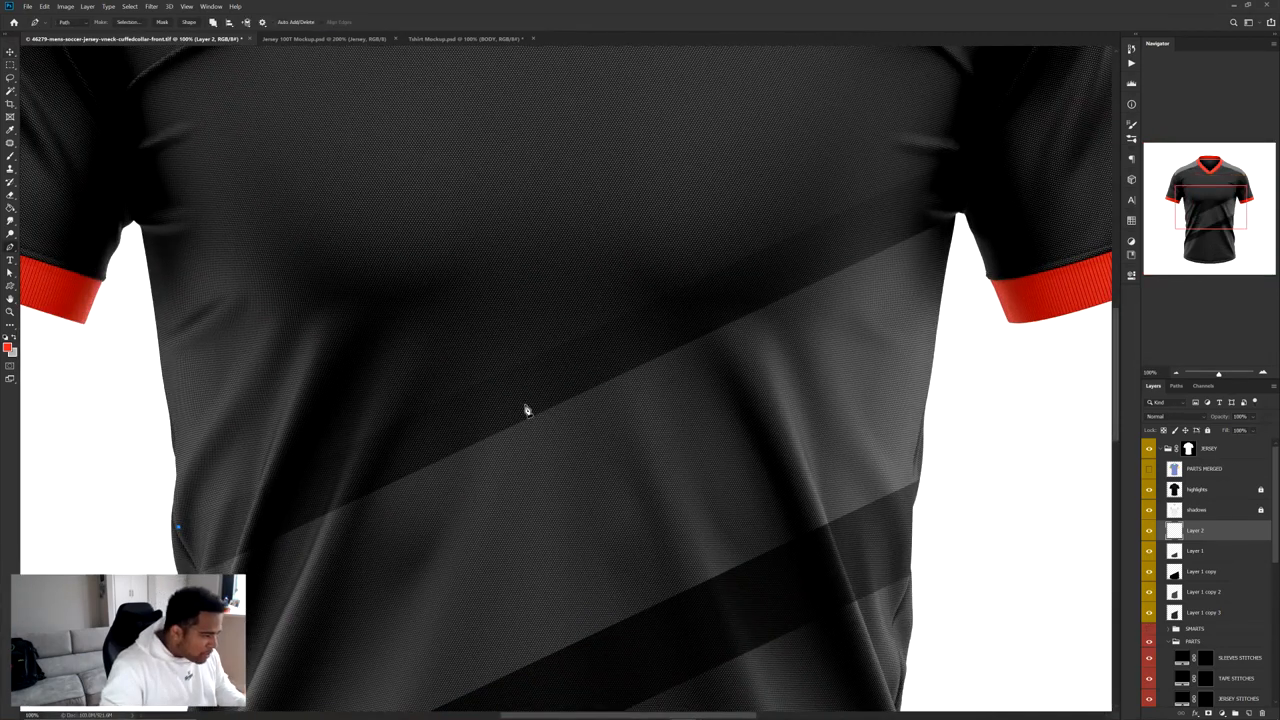
click(712, 274)
click(114, 532)
click(179, 529)
Draw a second thin tapered Pen path along the upper edge of the lower black band, widening towards the jersey's right side
drag(668, 534, 570, 420)
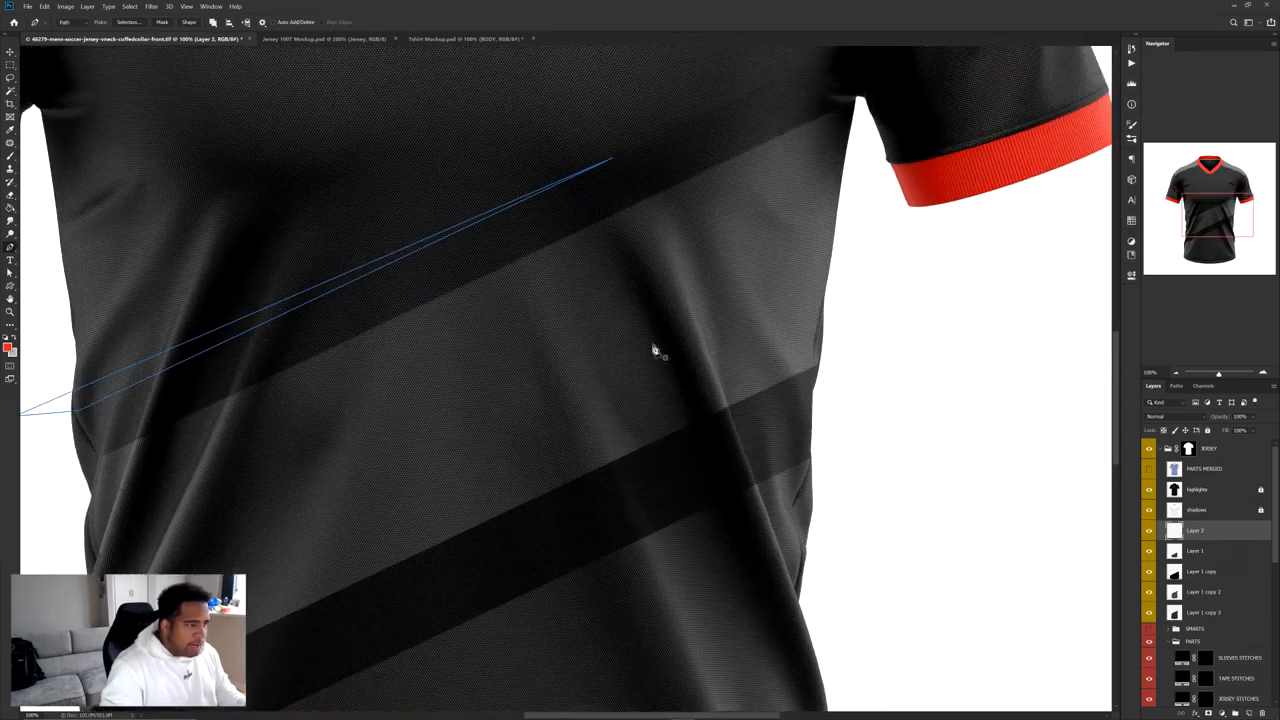
click(446, 541)
click(890, 363)
click(828, 357)
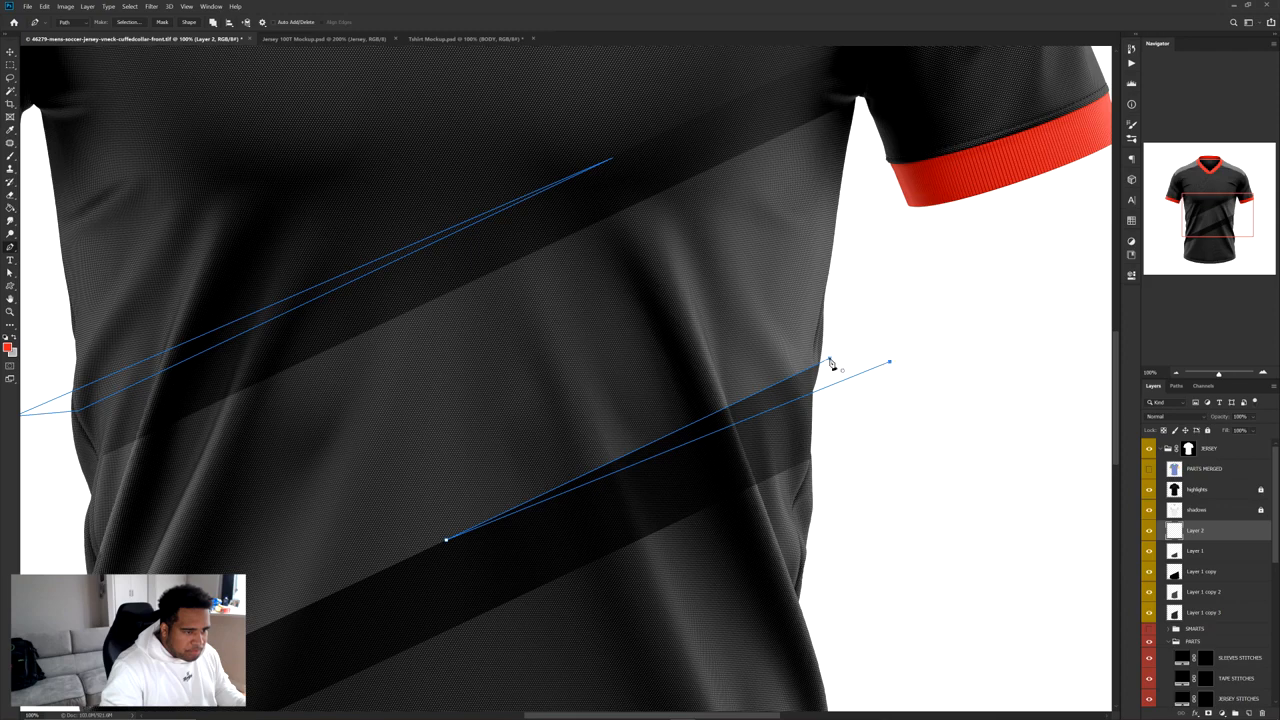
Draw a third thin tapered Pen path along the lower edge of the black band, widening towards the jersey's left side
drag(668, 460, 840, 226)
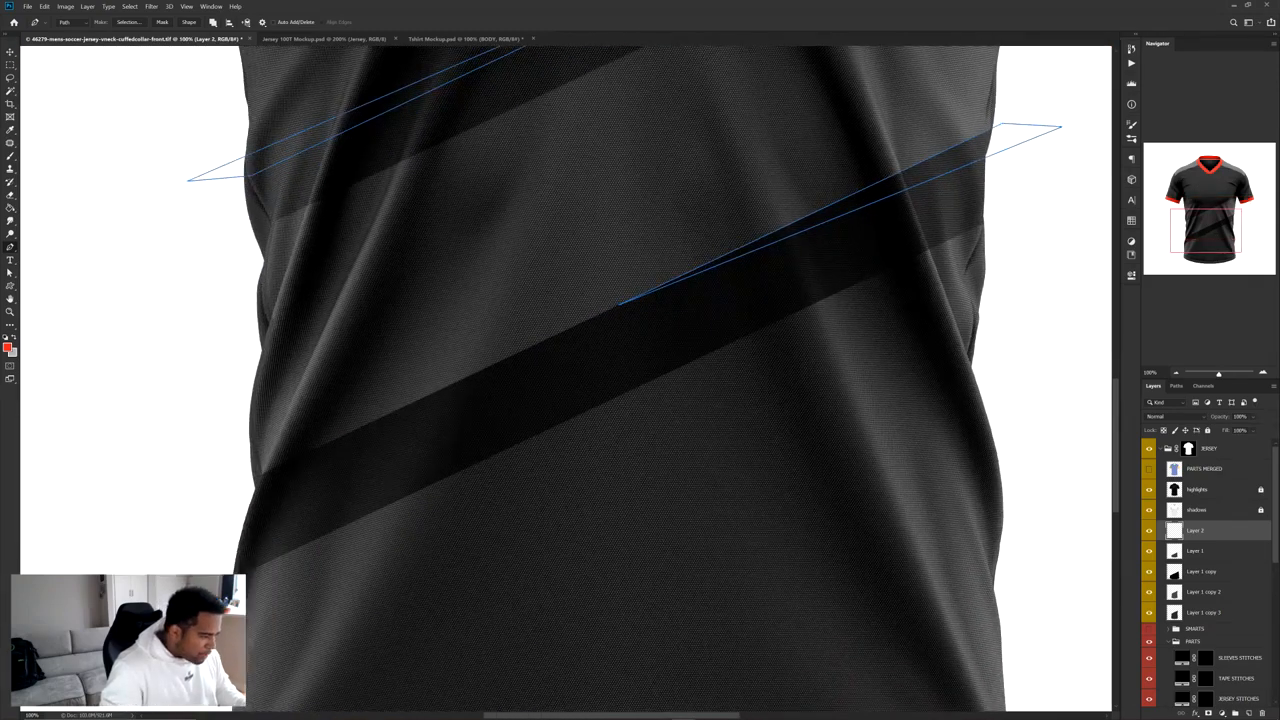
click(693, 363)
drag(584, 441, 664, 319)
click(298, 469)
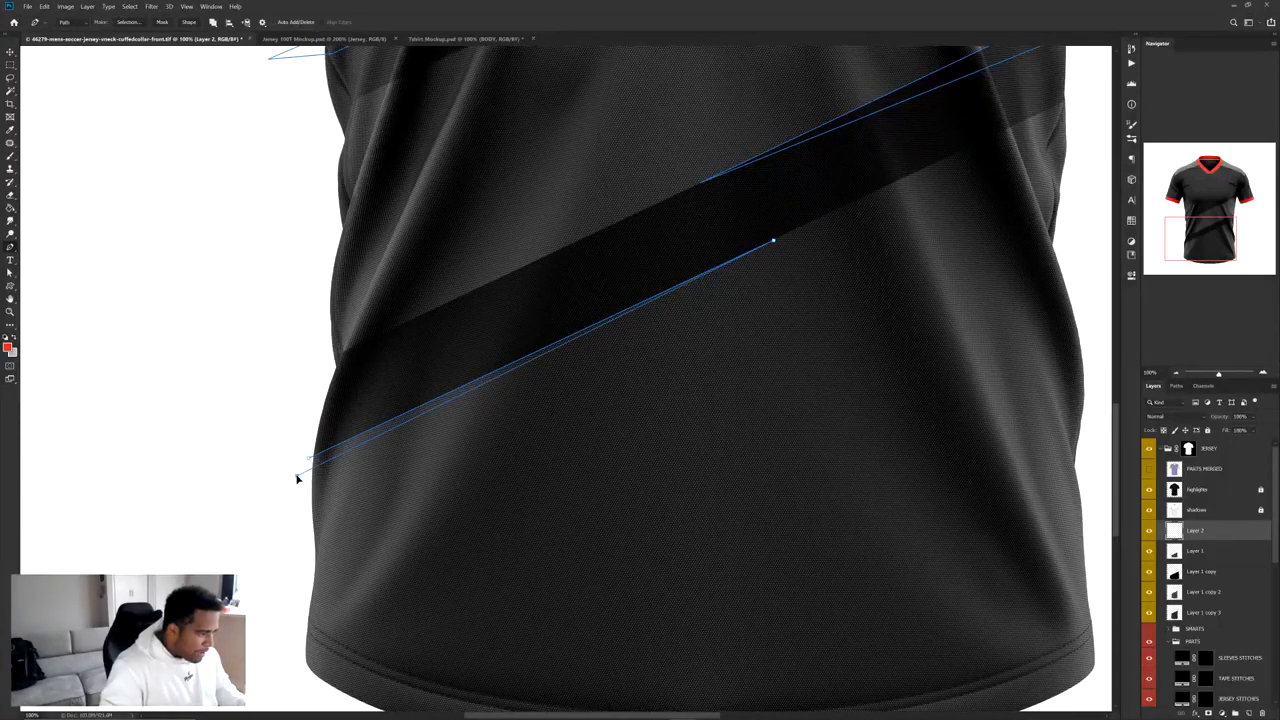
Fill the three sliver paths on Layer 2 with the red foreground colour #df1e1e at 100% opacity
scroll(386, 408, down, 3)
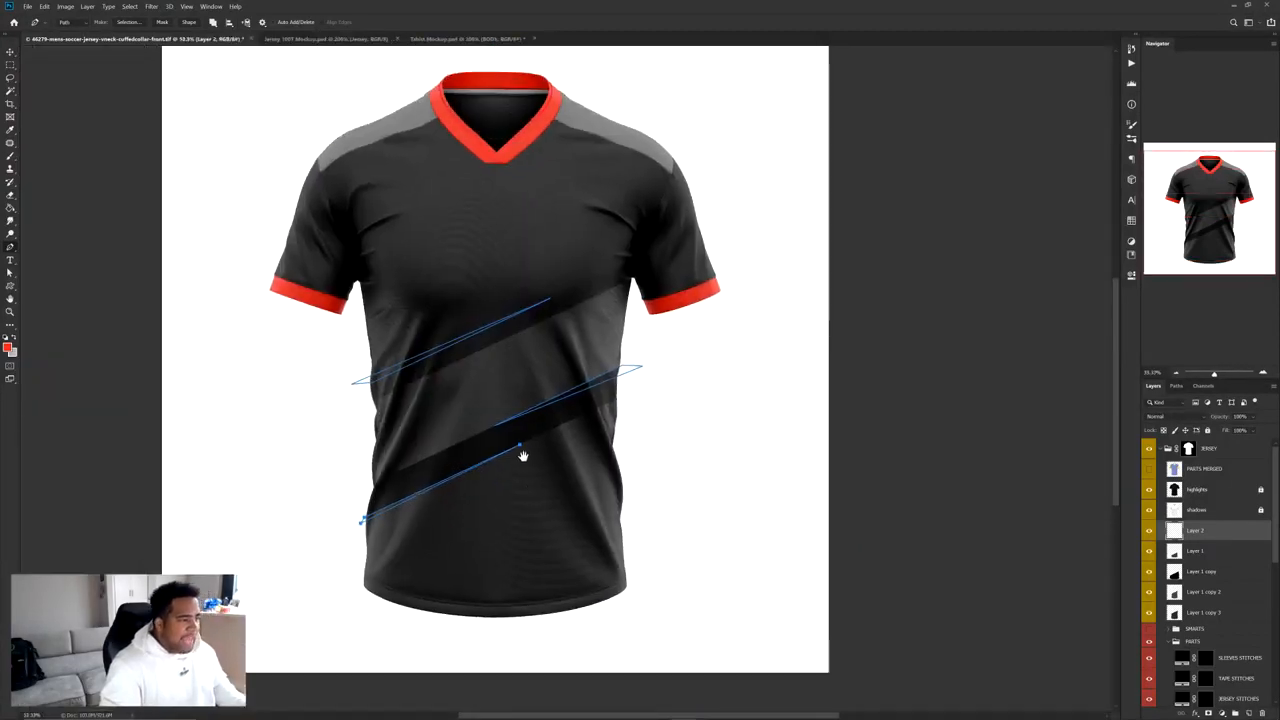
right_click(576, 242)
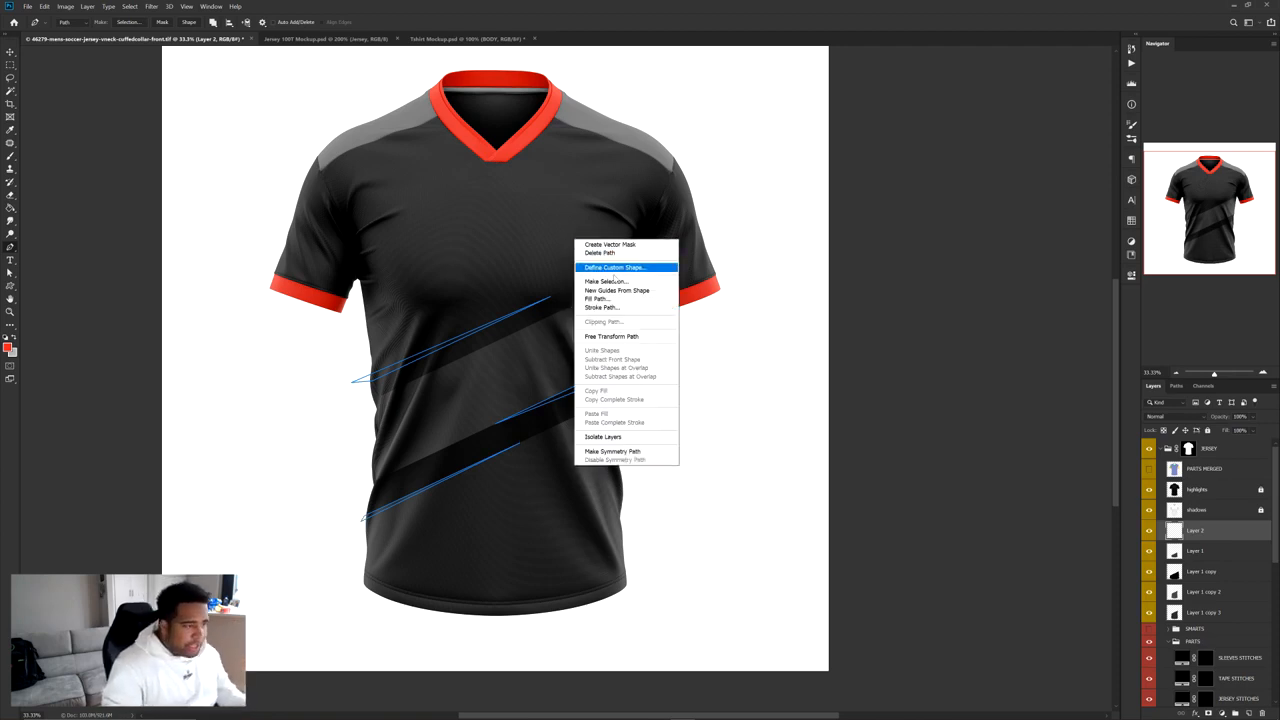
click(597, 299)
click(490, 130)
click(480, 150)
click(10, 341)
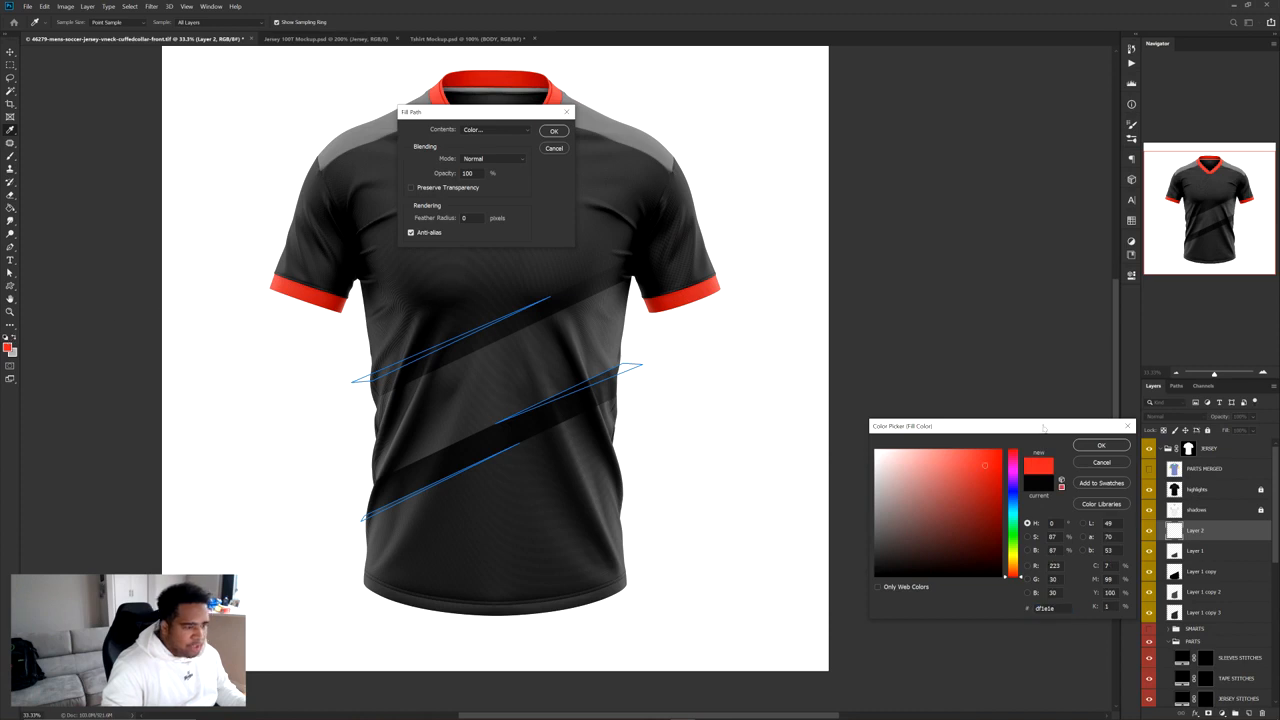
click(1100, 445)
click(553, 131)
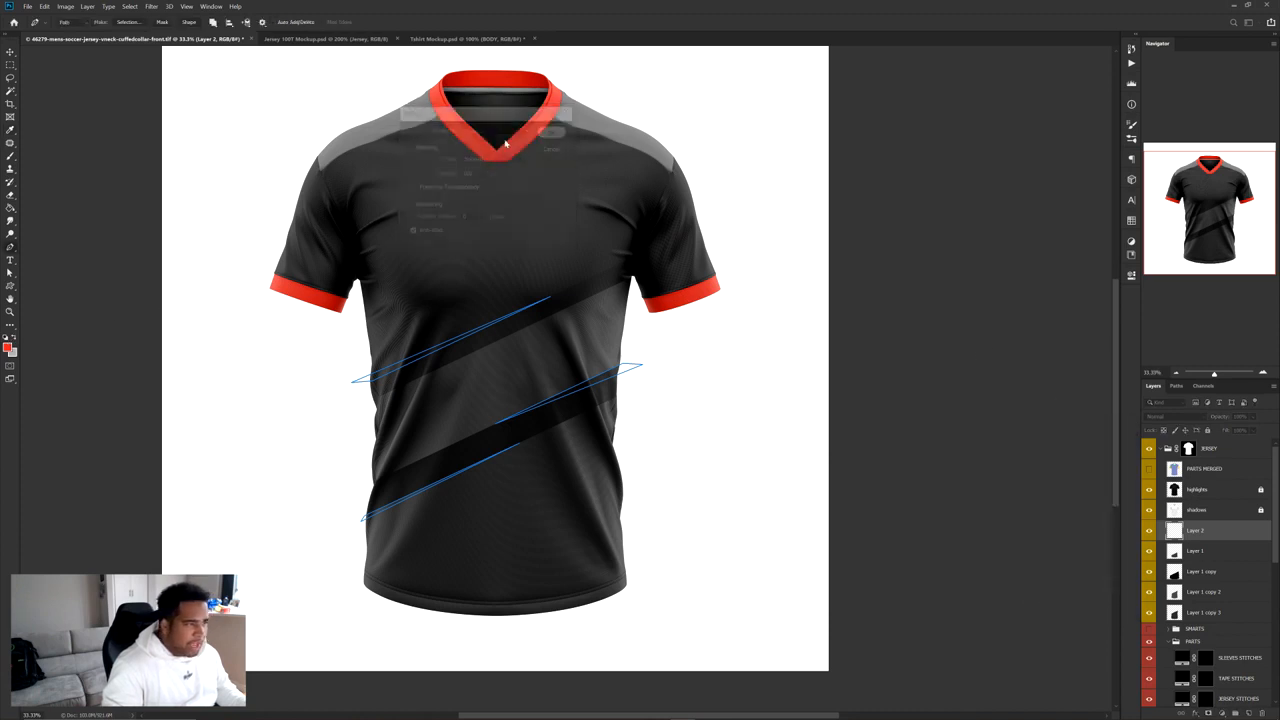
Delete the three sliver paths, leaving their red fill on Layer 2
right_click(570, 226)
click(592, 234)
key(ctrl+minus)
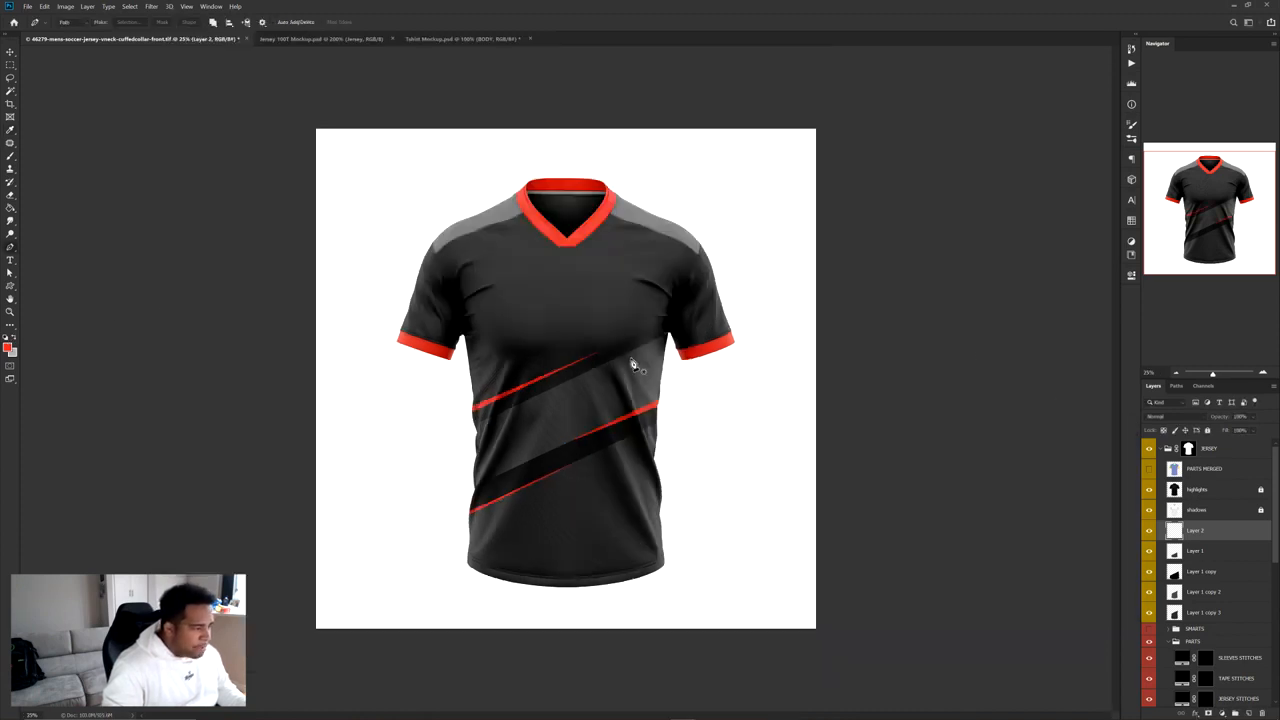
Place the 100 Thieves logo image above Layer 2 and scale it down around its centre to roughly half size
right_click(588, 328)
click(747, 401)
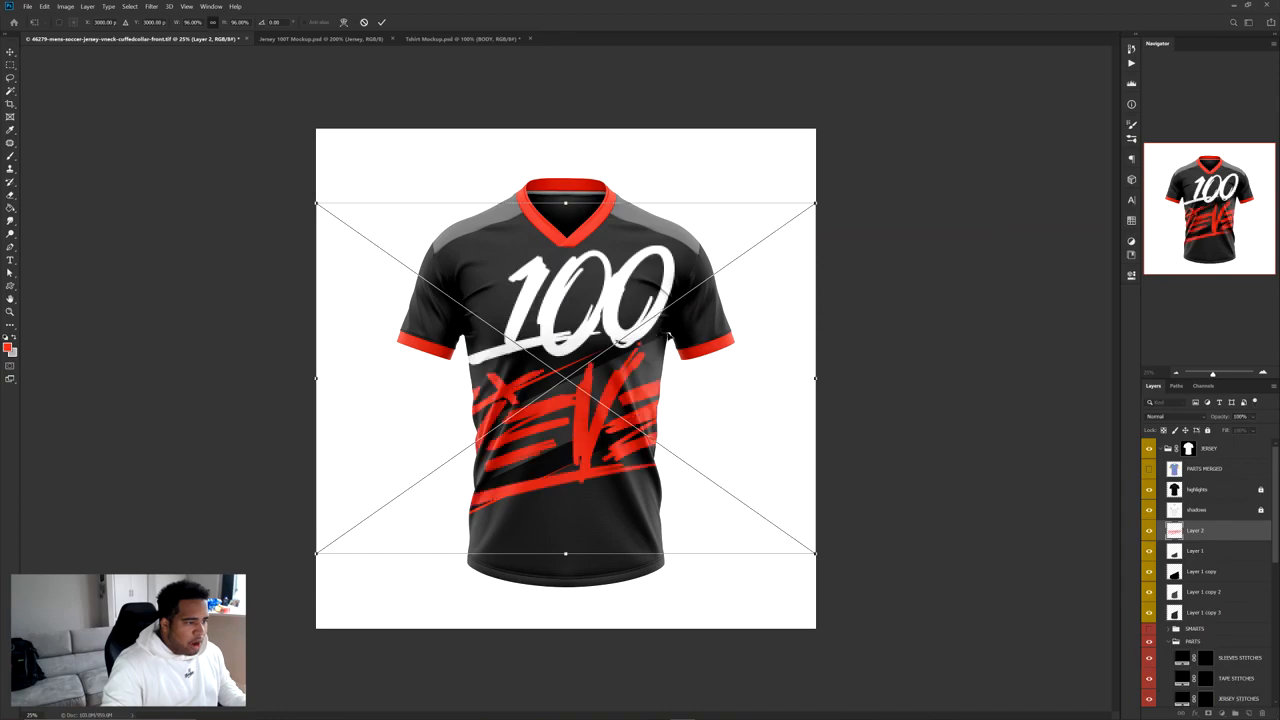
drag(817, 378, 690, 378)
key(Return)
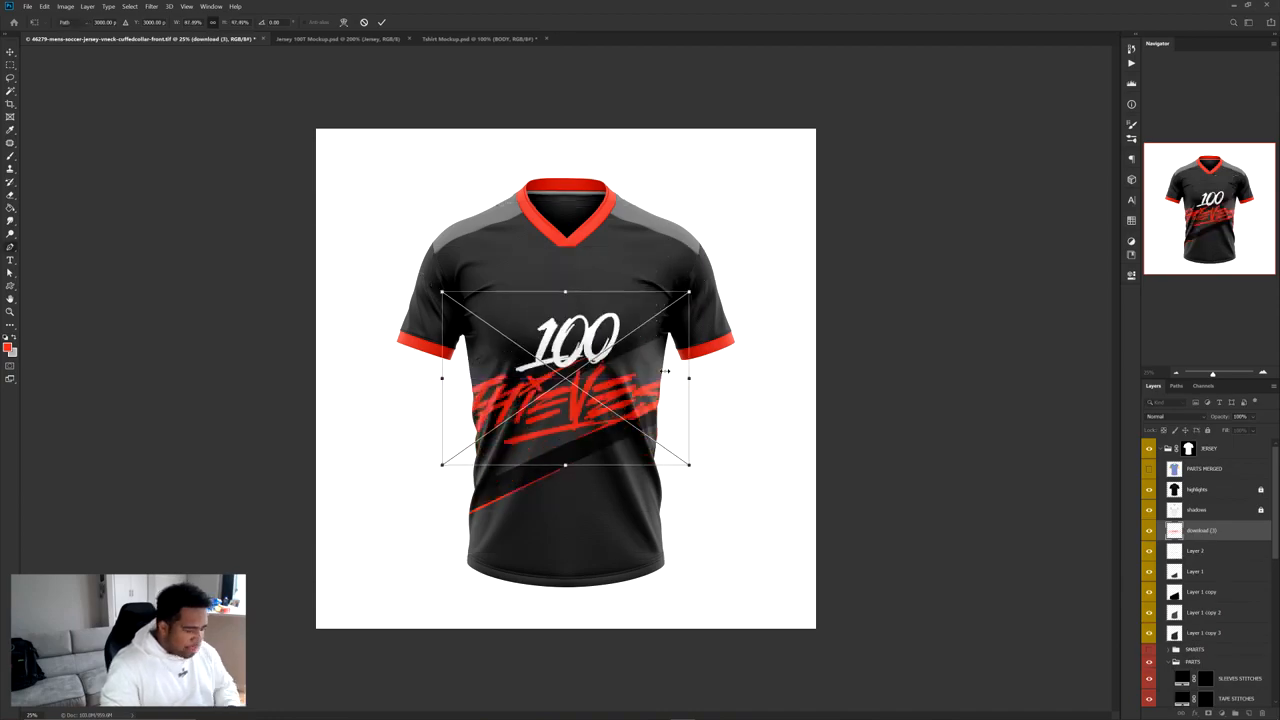
scroll(549, 347, up, 6)
scroll(533, 368, down, 4)
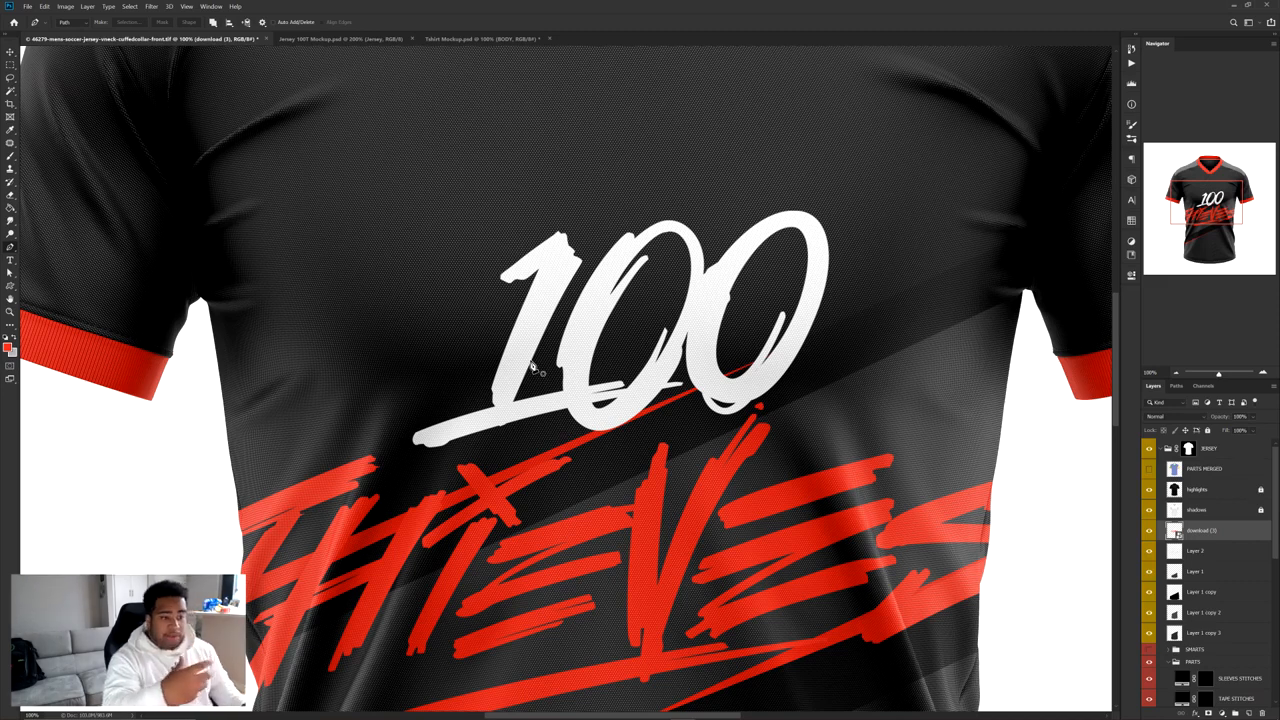
Shrink the 100 Thieves logo to a small crest and position it on the upper chest at the jersey's right side
key(v)
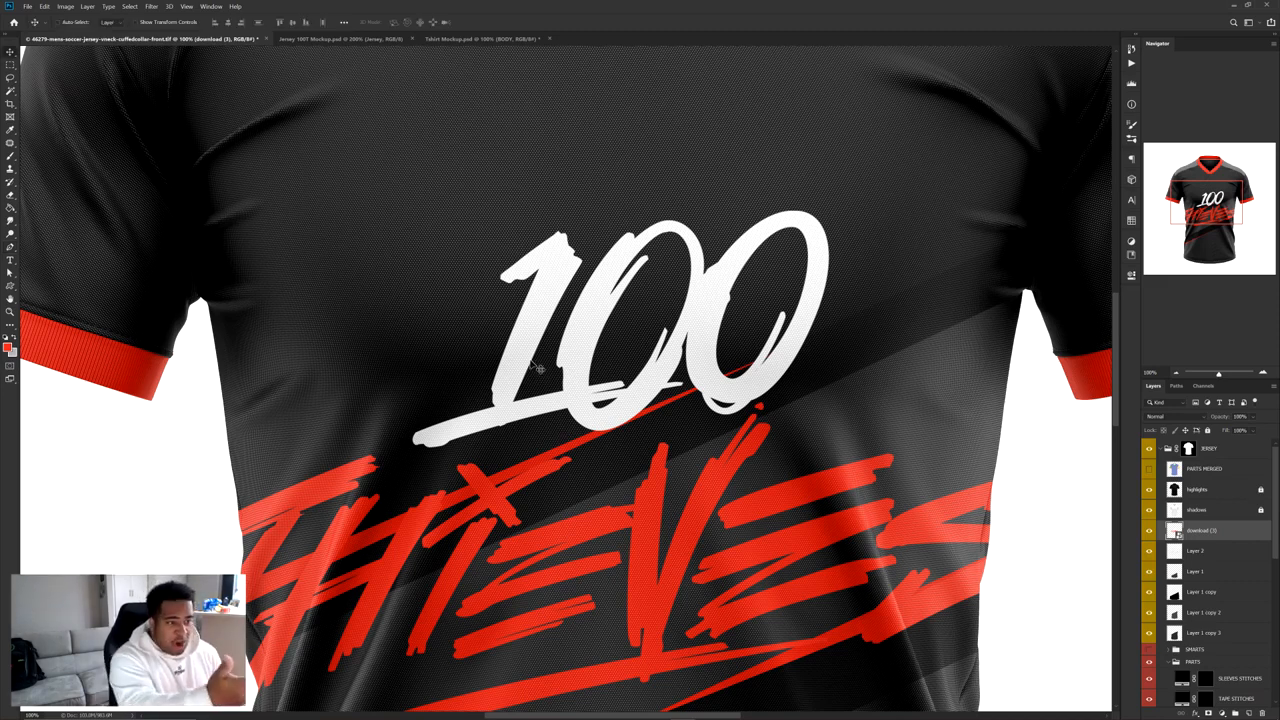
scroll(538, 368, down, 2)
drag(603, 414, 624, 323)
key(ctrl+t)
drag(830, 280, 436, 280)
drag(565, 271, 735, 227)
key(ctrl+minus)
key(ctrl+minus)
scroll(687, 273, up, 2)
drag(612, 298, 622, 296)
scroll(614, 299, down, 2)
scroll(628, 292, up, 1)
scroll(306, 345, up, 3)
Check the finished Jersey 100T Mockup.psd for reference and add a new layer above the placed logo in the soccer jersey file
ctrl+click(452, 314)
key(ctrl+0)
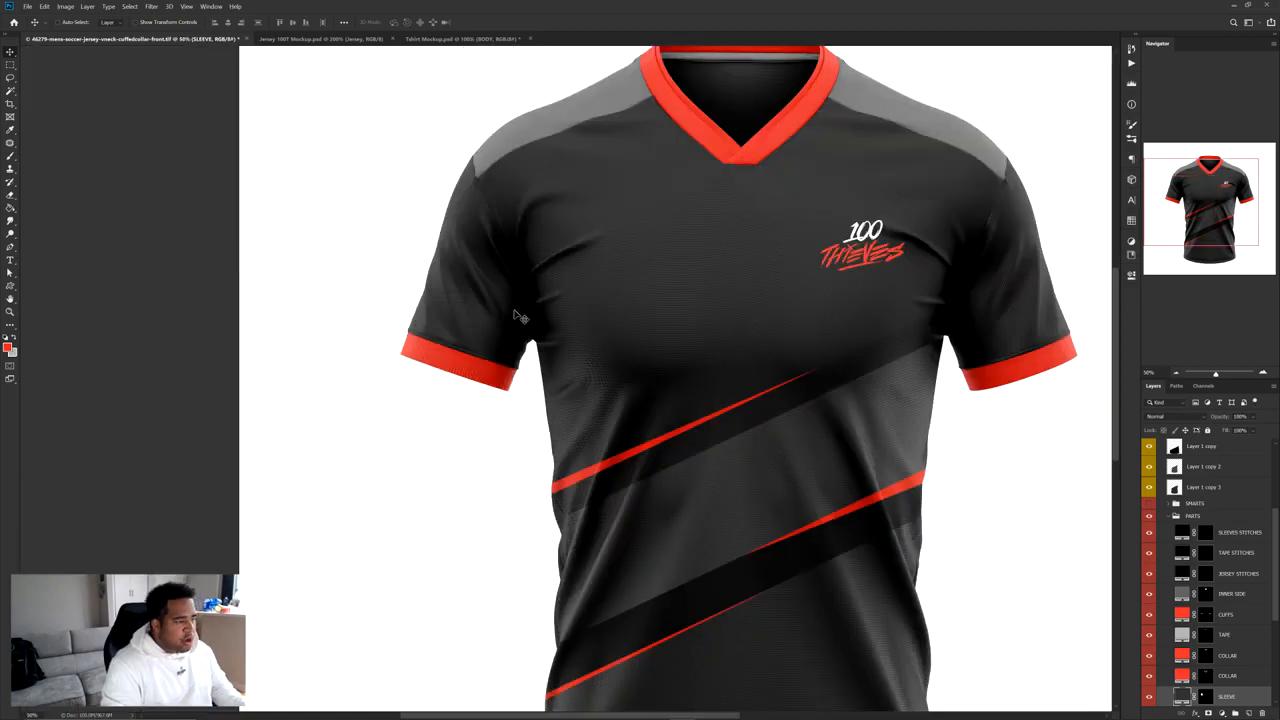
click(358, 40)
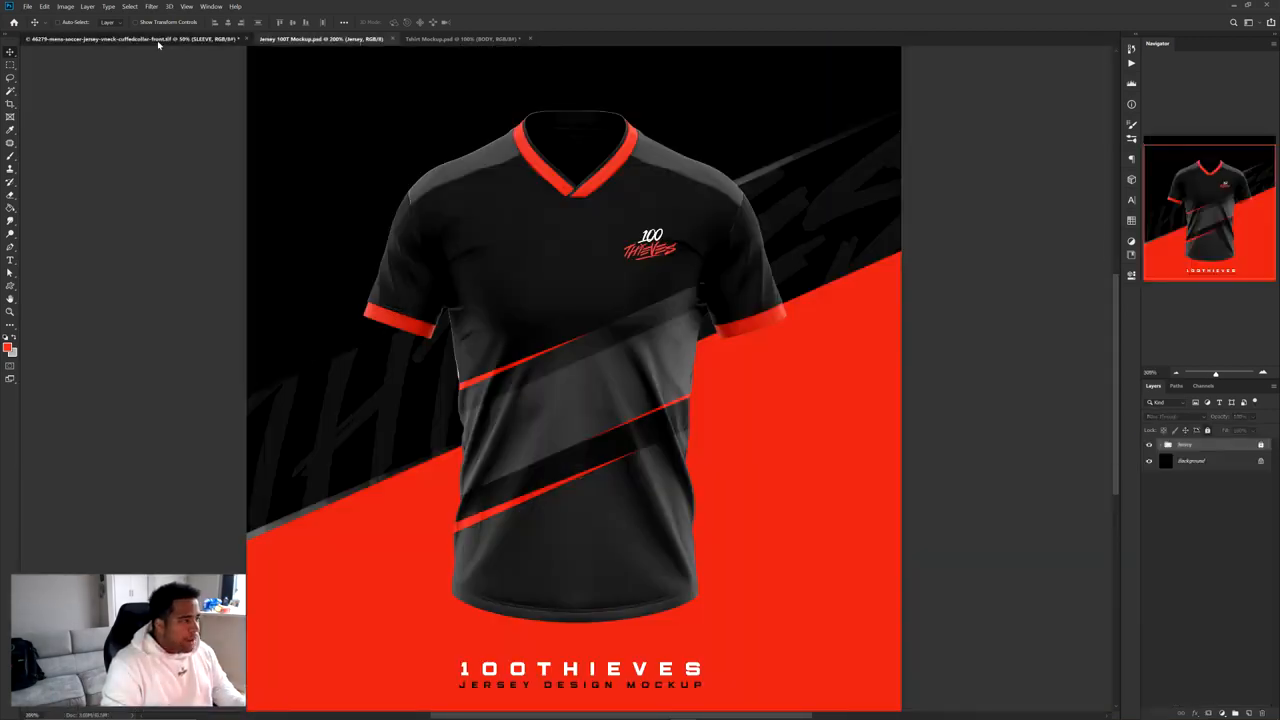
click(157, 40)
scroll(495, 333, up, 2)
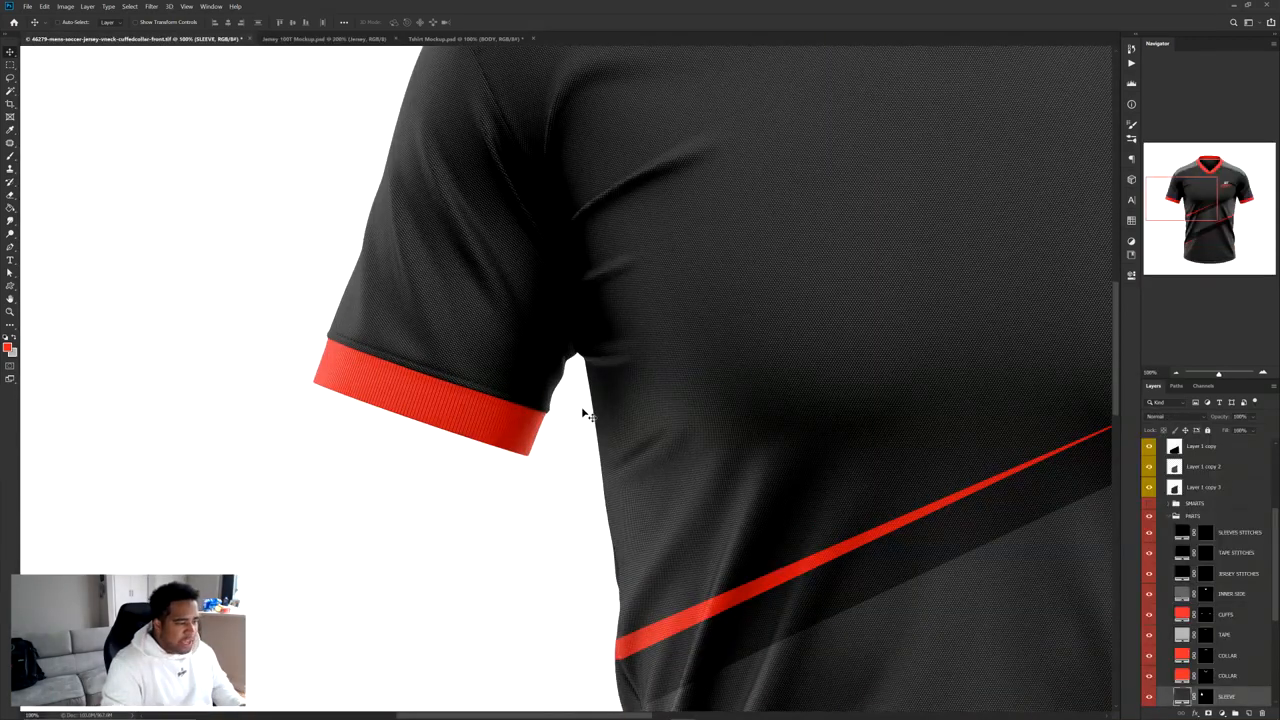
ctrl+click(425, 409)
ctrl+click(430, 371)
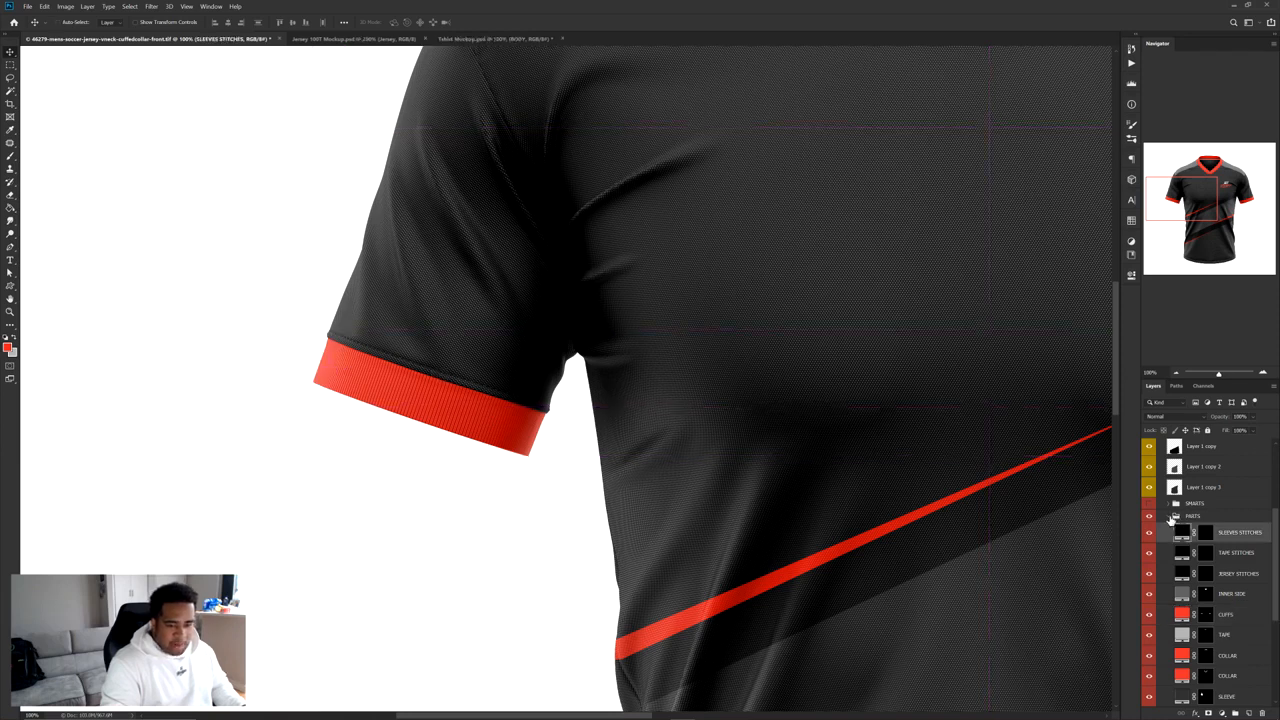
click(1174, 516)
click(1198, 508)
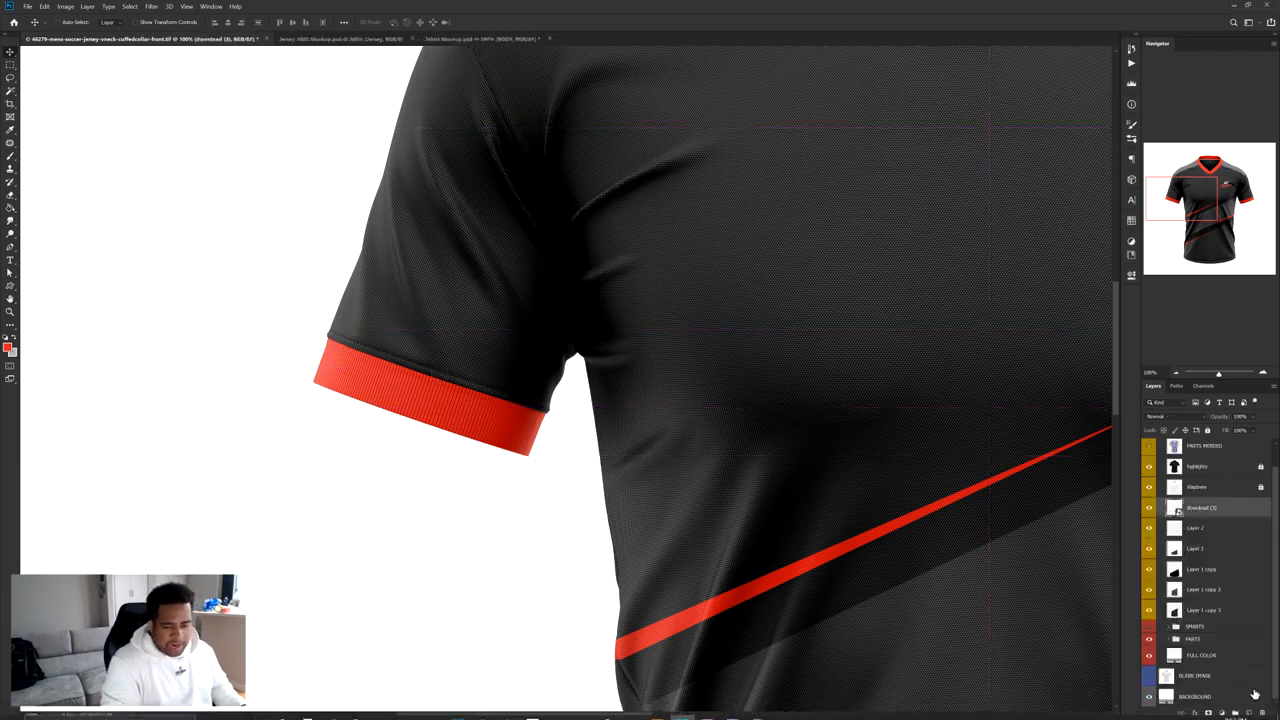
click(1249, 713)
Draw a curved Pen path for a side panel from the left sleeve's cuff up to the armpit and down the torso's edge
key(p)
click(454, 381)
drag(572, 229, 656, 145)
scroll(572, 238, down, 3)
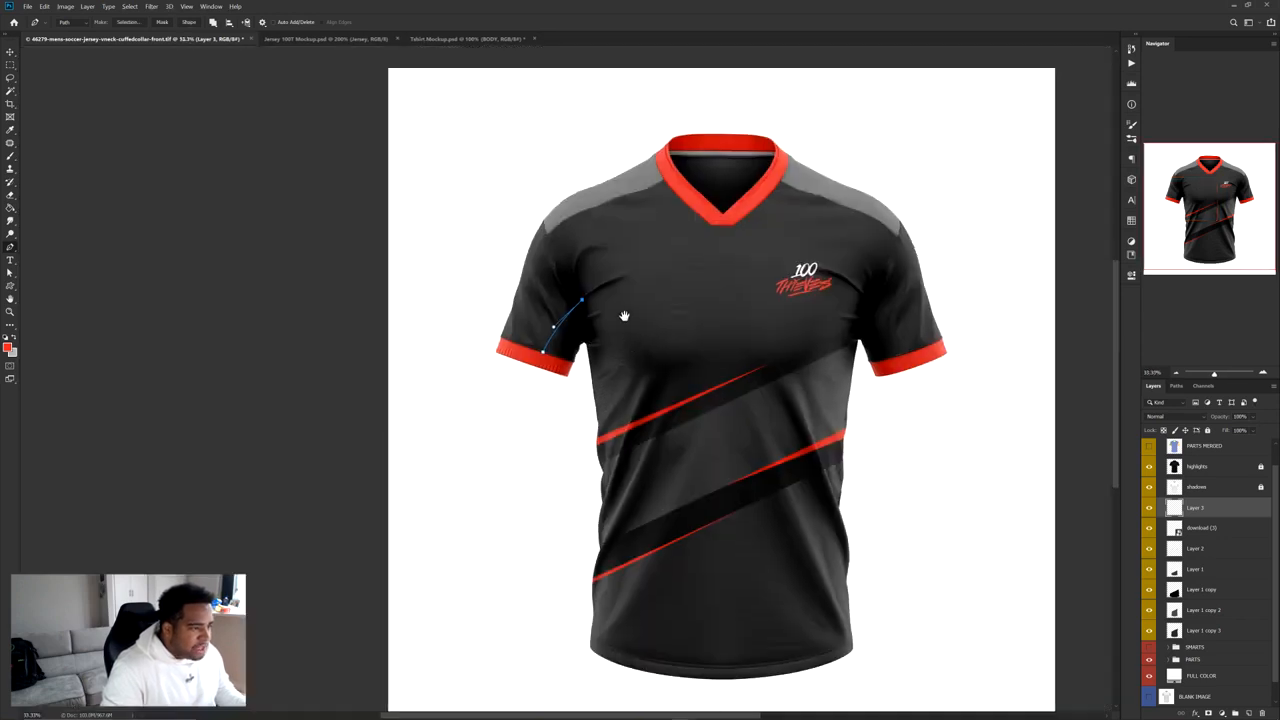
drag(566, 480, 521, 599)
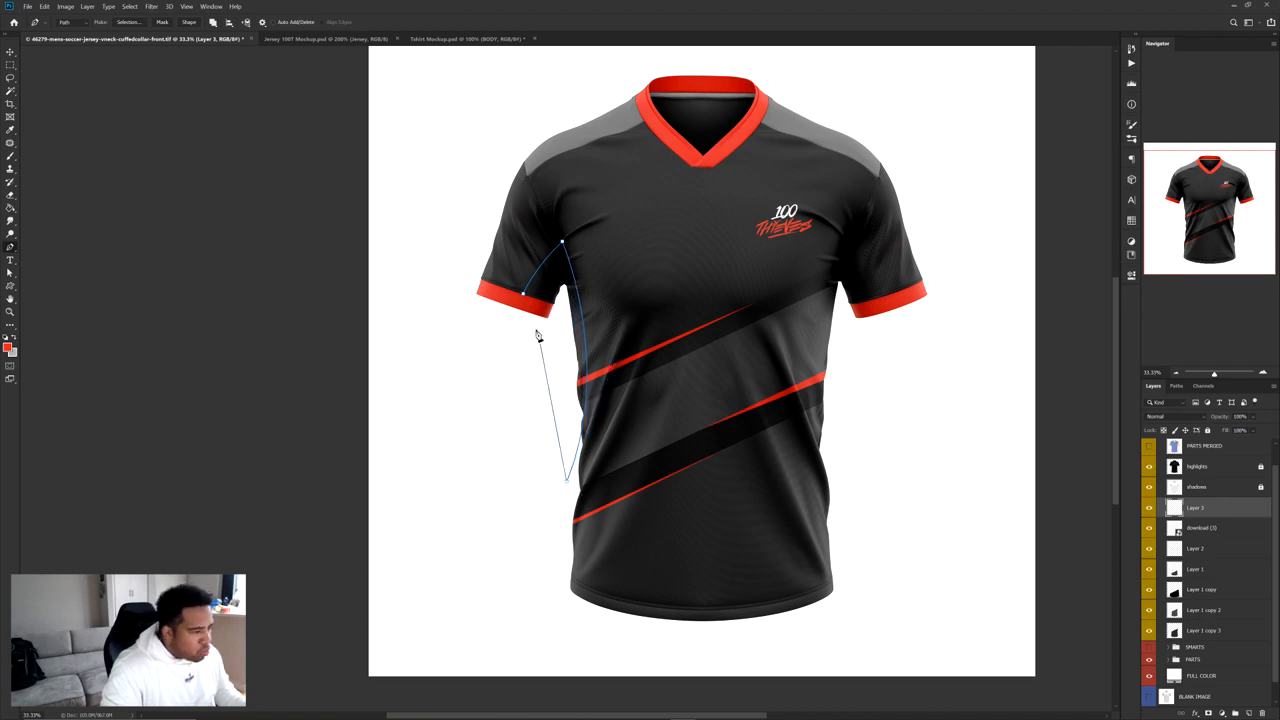
Fill the left side-panel path with the red foreground colour at 100% opacity on Layer 3 and delete the path
right_click(558, 284)
click(580, 340)
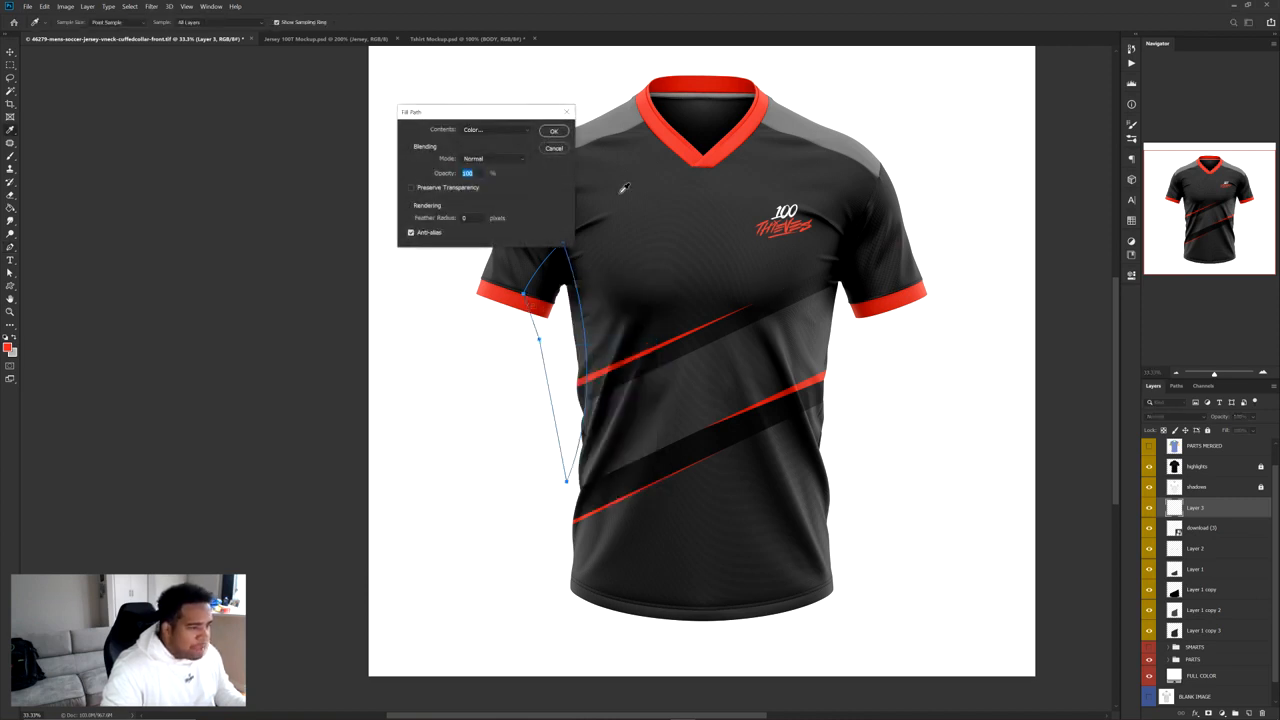
click(557, 132)
right_click(658, 198)
click(671, 213)
key(v)
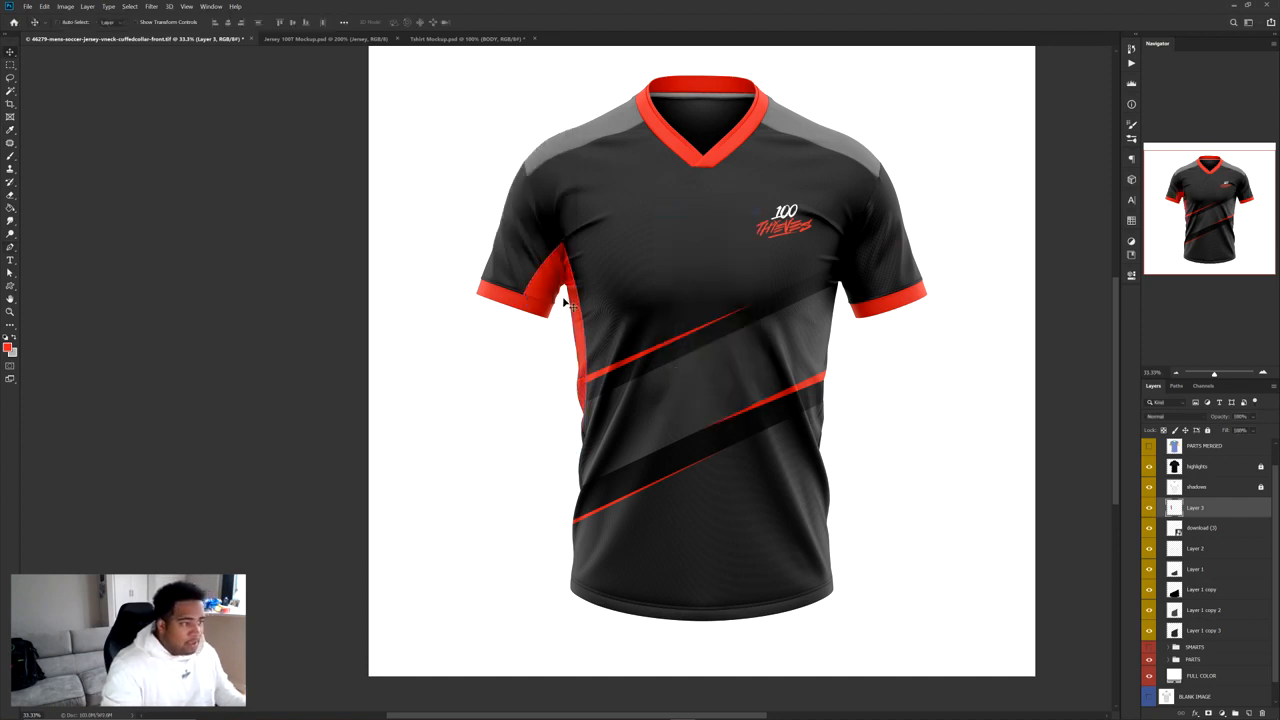
drag(565, 302, 610, 312)
key(ctrl+z)
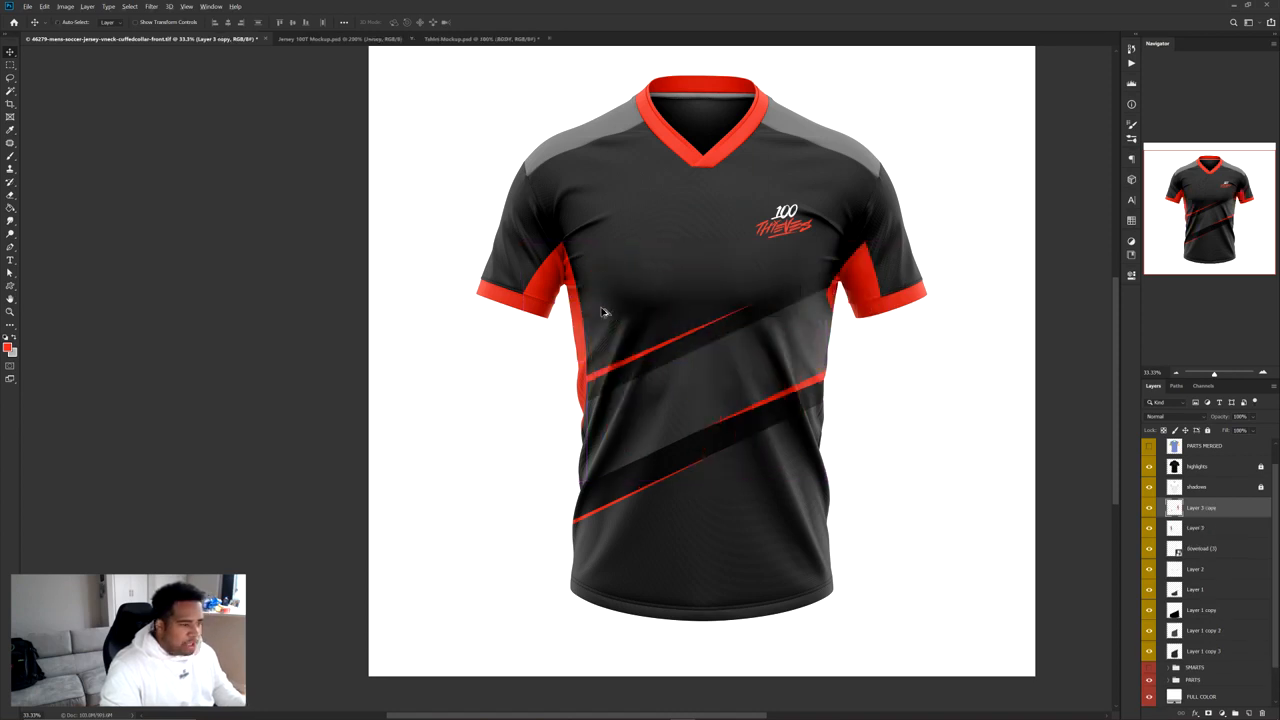
key(ctrl+e)
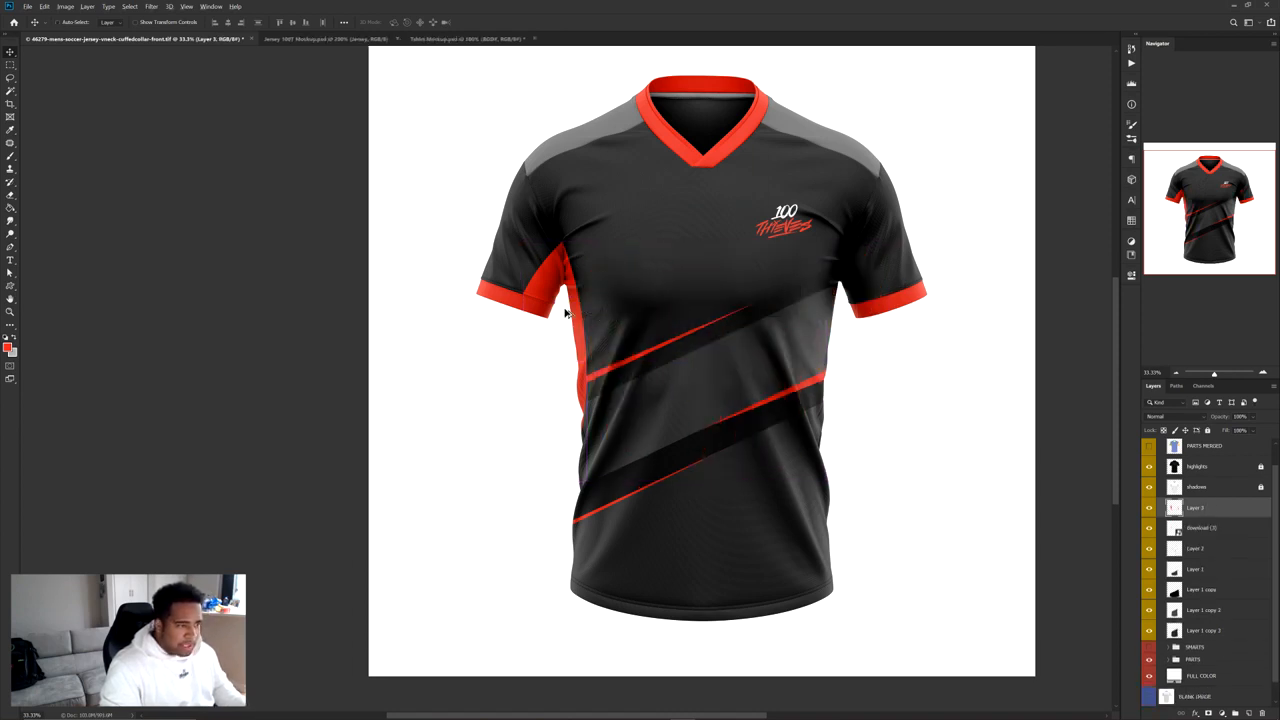
Duplicate the red side panel onto the jersey's right side and flip the copy horizontally
drag(565, 313, 830, 310)
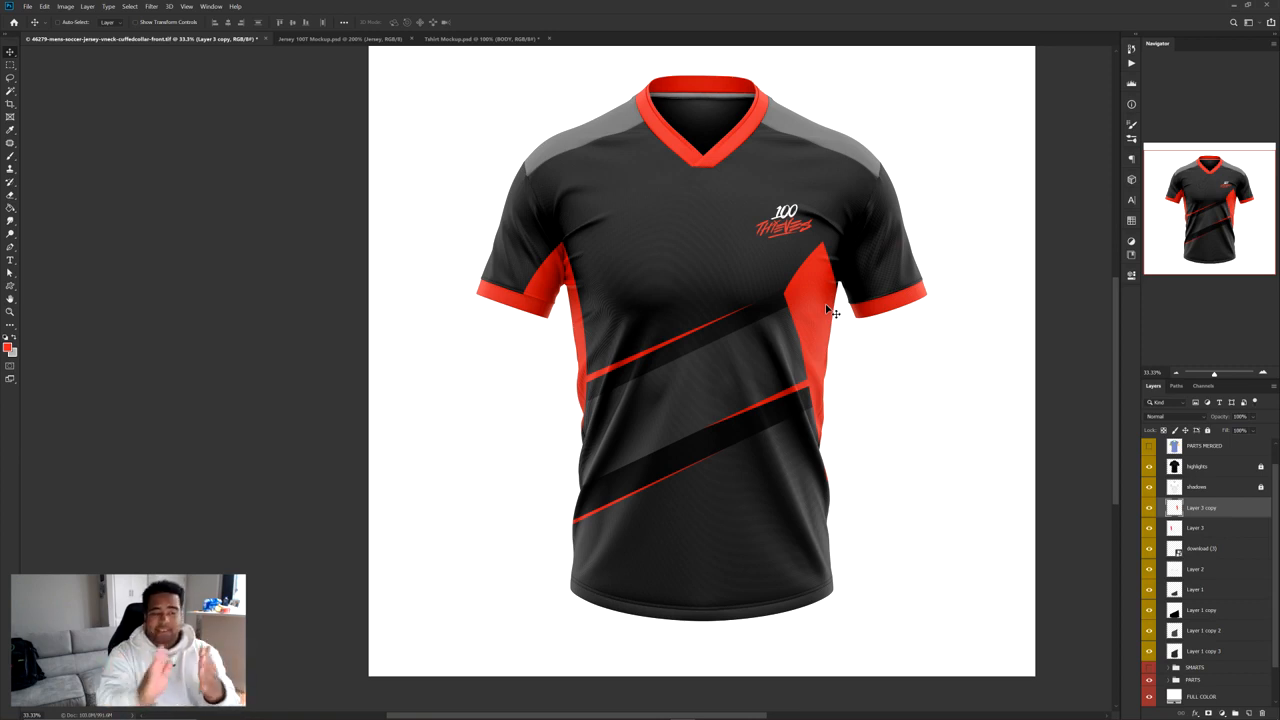
key(ctrl+t)
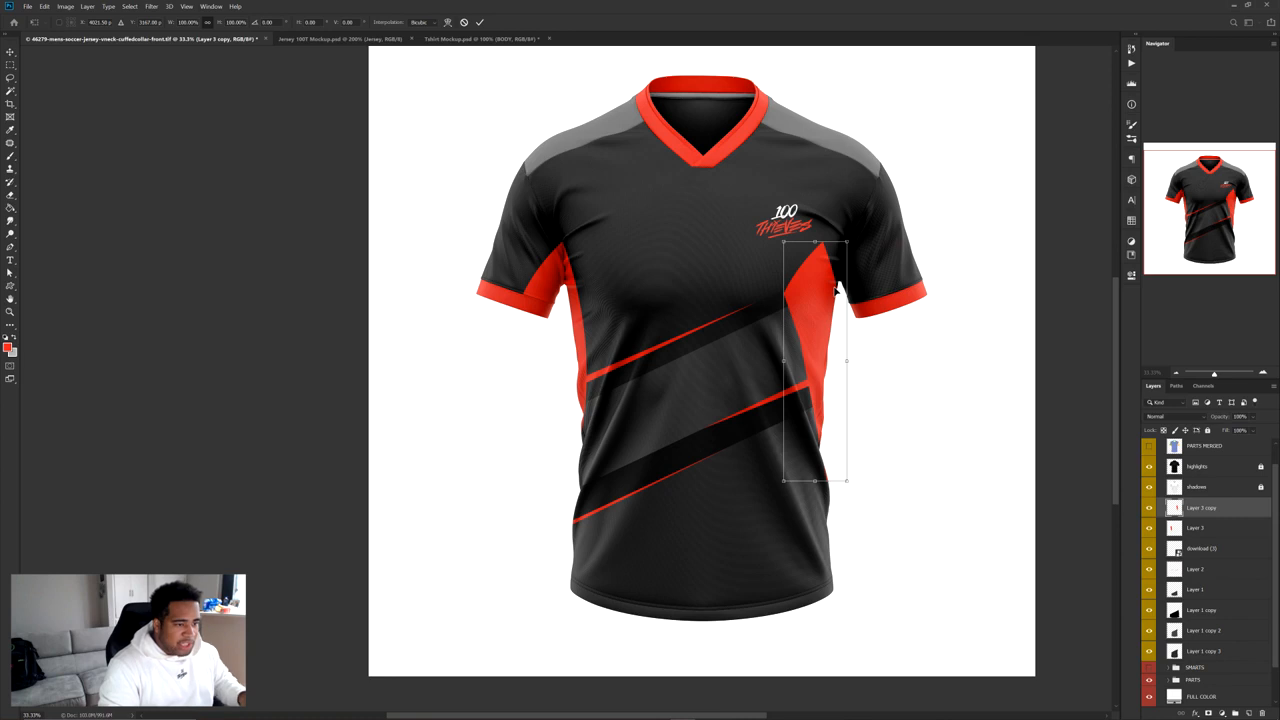
right_click(835, 289)
click(869, 422)
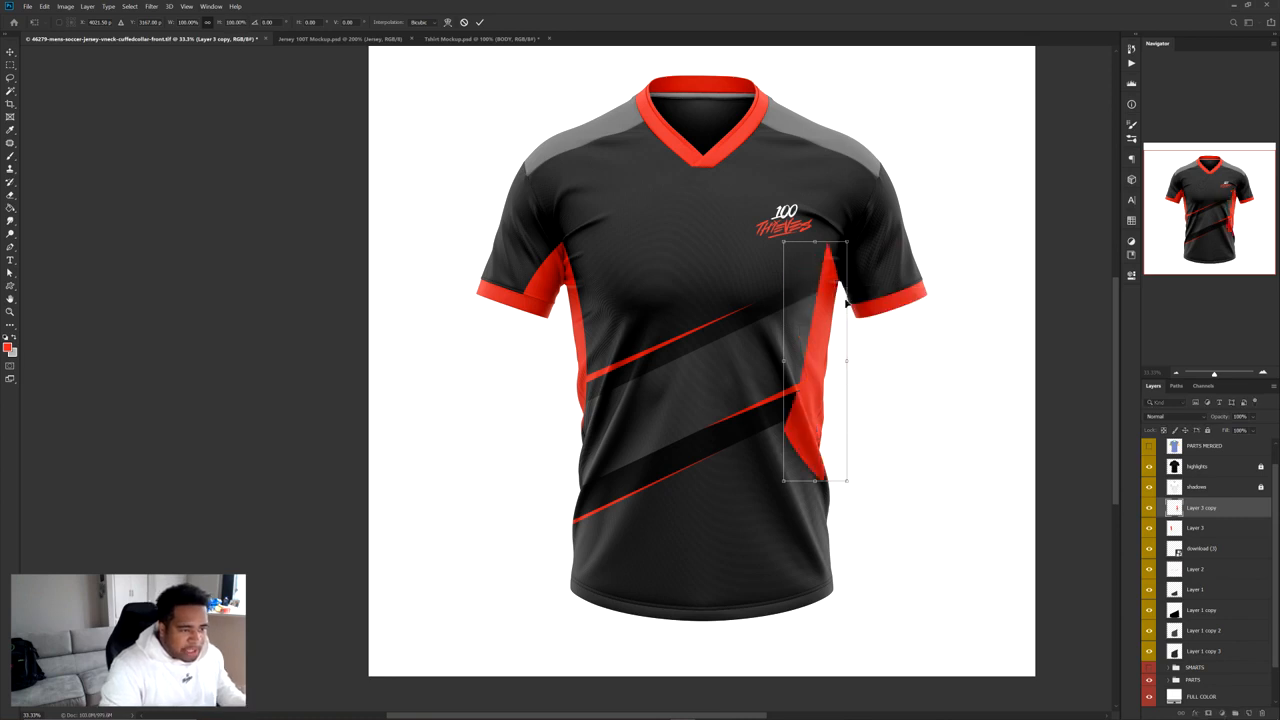
key(ctrl+z)
right_click(846, 292)
click(875, 428)
key(Return)
Align the mirrored red panel with the underarm and side edge on the jersey's right side
scroll(835, 280, up, 2)
mouse_move(809, 315)
mouse_down()
mouse_move(888, 324)
mouse_move(857, 285)
mouse_move(910, 293)
mouse_move(357, 277)
mouse_move(355, 312)
mouse_move(314, 306)
mouse_move(480, 260)
mouse_move(909, 286)
mouse_move(901, 297)
mouse_move(870, 280)
mouse_up()
scroll(890, 338, down, 2)
scroll(905, 343, up, 2)
scroll(926, 314, up, 2)
Brush red over the gap between the mirrored panel and the right sleeve's cuff on Layer 3 copy
key(b)
mouse_move(888, 328)
mouse_down()
mouse_move(813, 326)
mouse_move(866, 330)
mouse_up()
scroll(866, 330, up, 2)
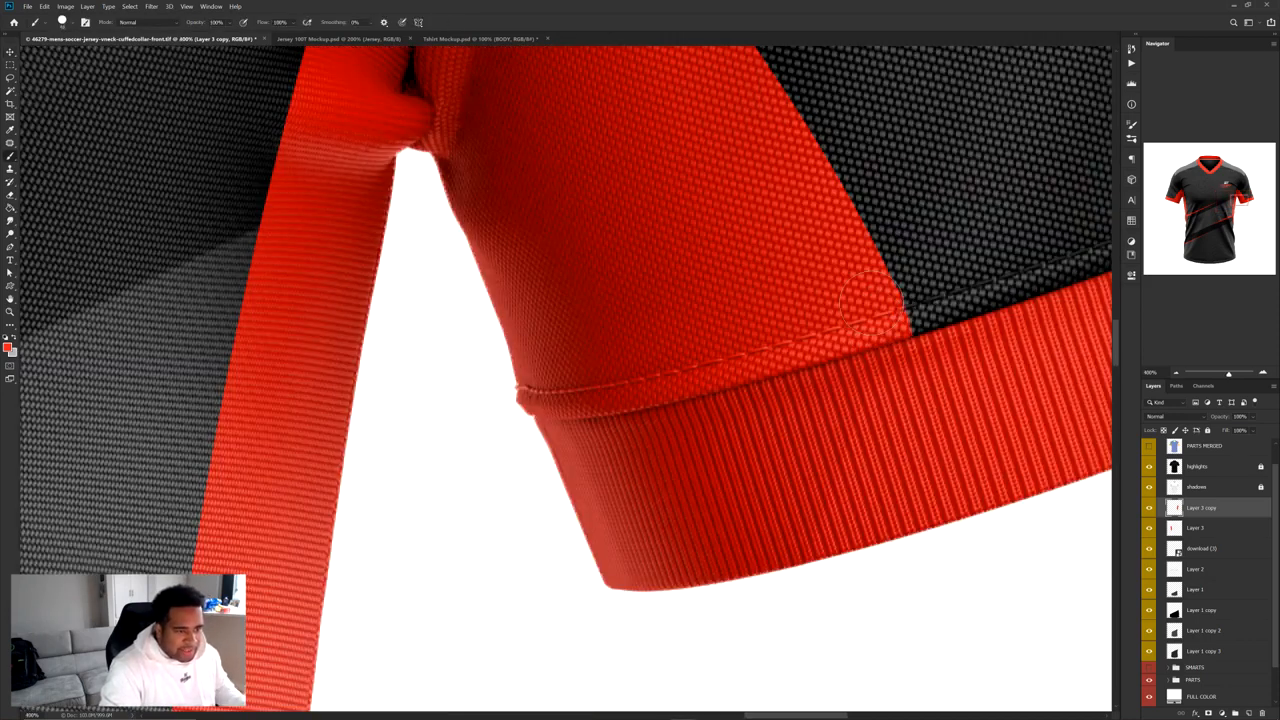
scroll(871, 335, down, 7)
key(v)
drag(908, 349, 774, 320)
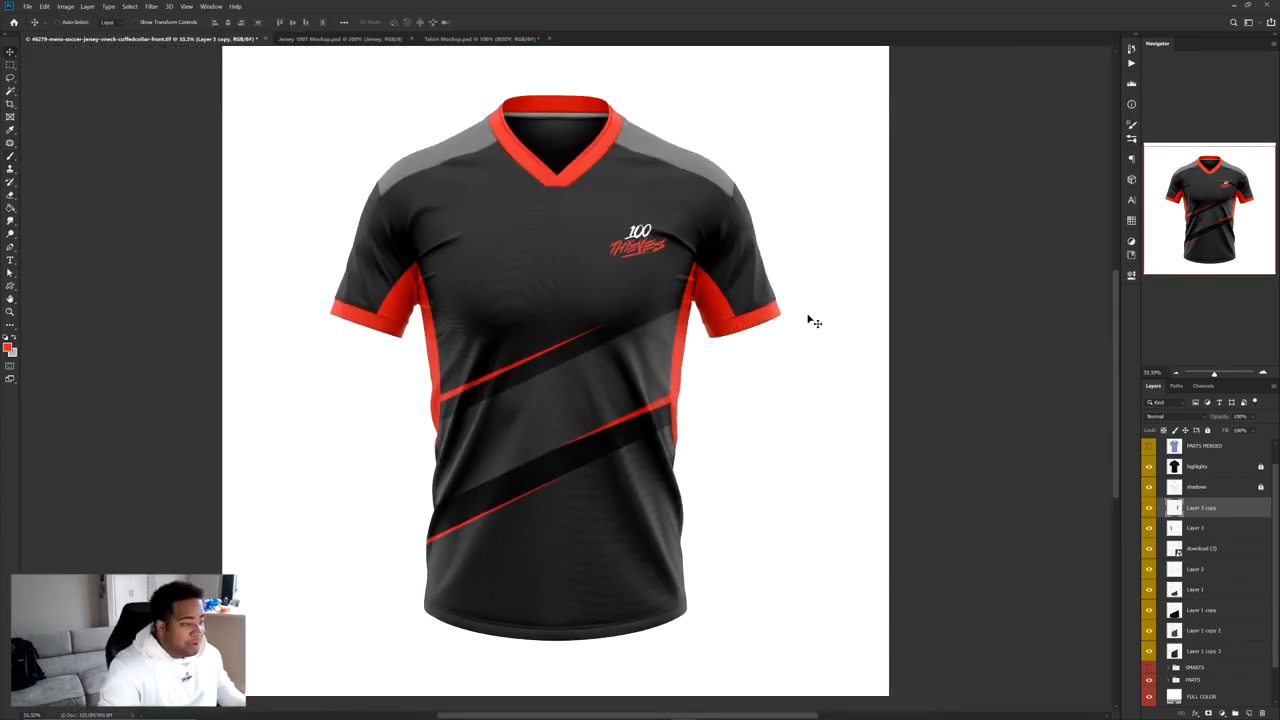
scroll(740, 322, up, 3)
scroll(743, 348, down, 3)
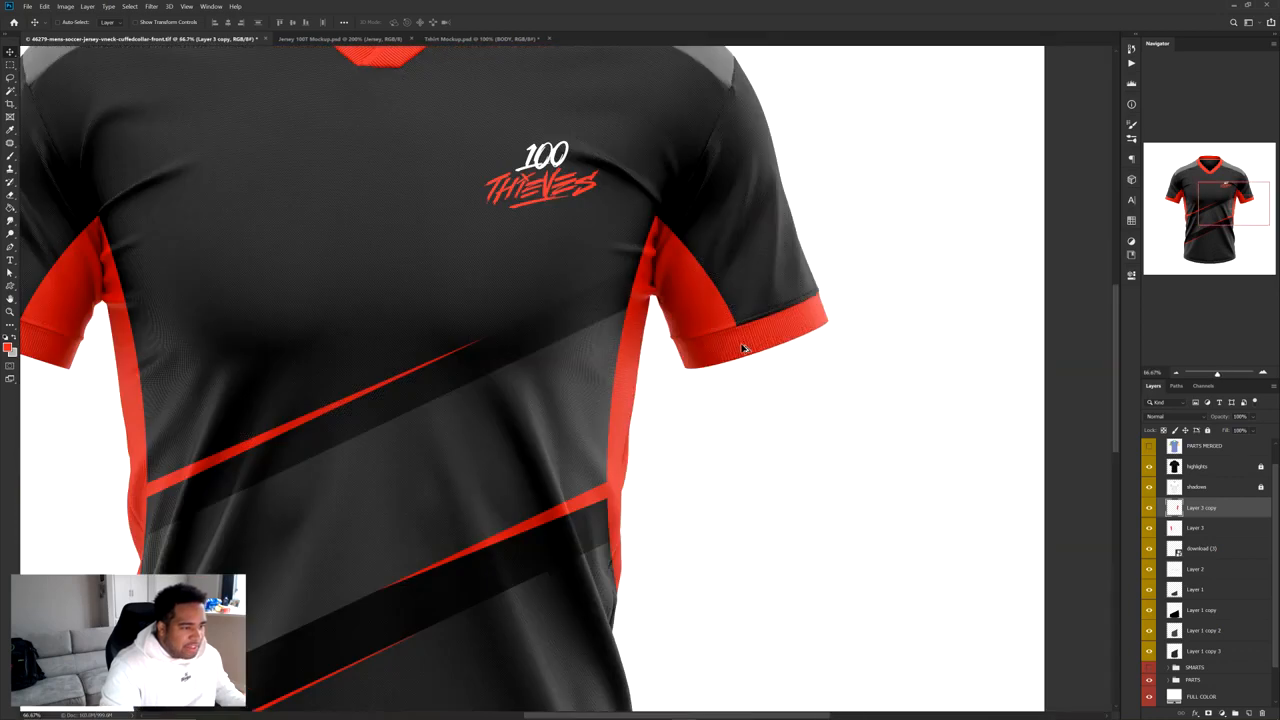
Copy the foreground red #df1e1e and apply it to the CUFFS fill layer
click(8, 348)
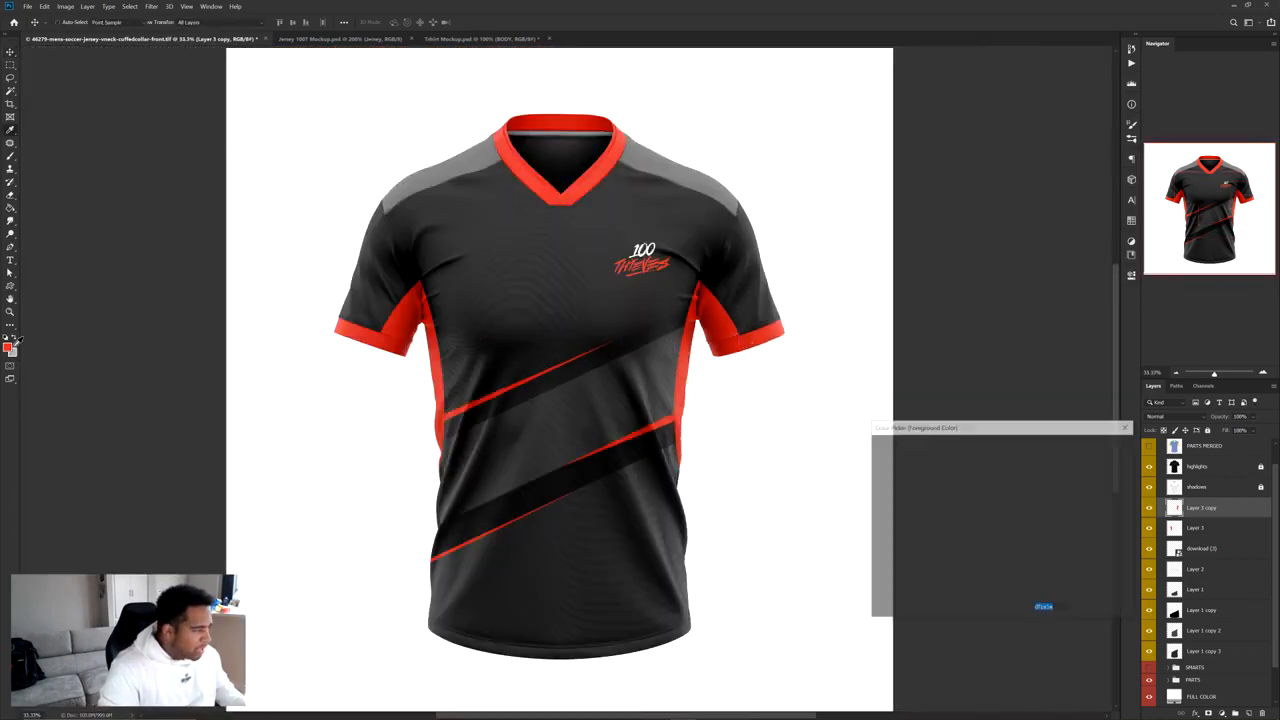
key(Return)
ctrl+click(760, 334)
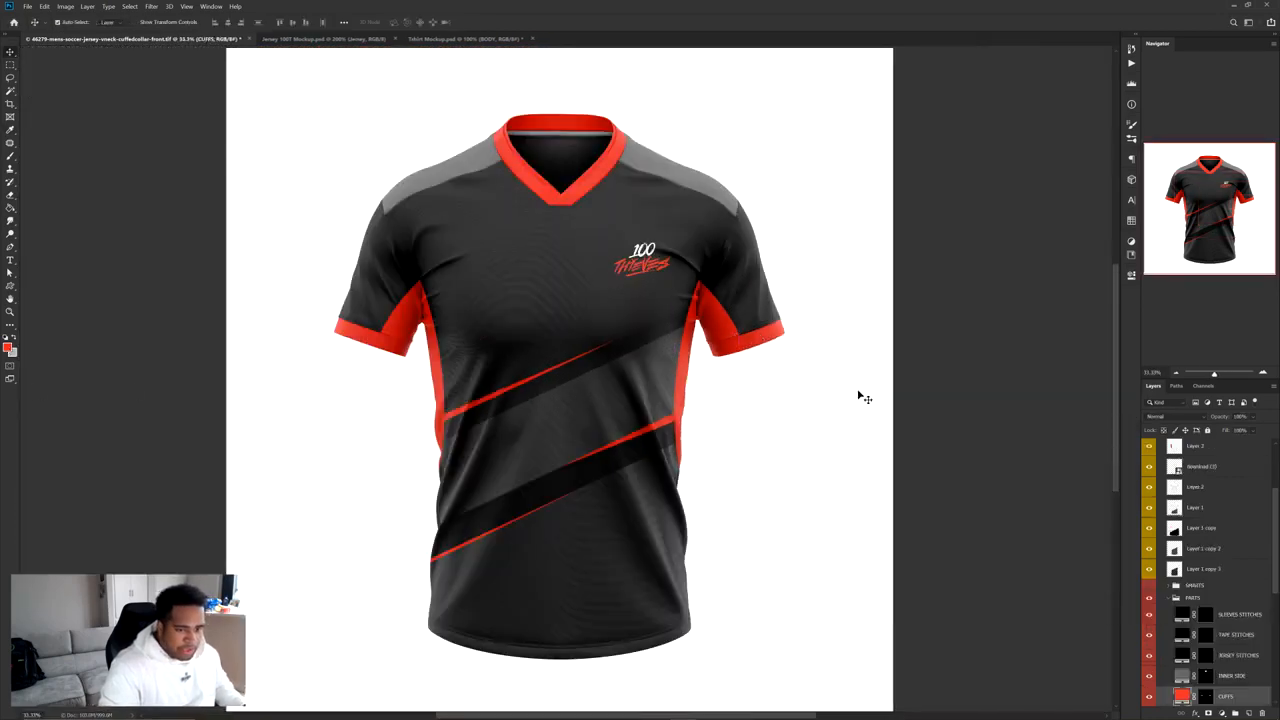
double_click(1181, 695)
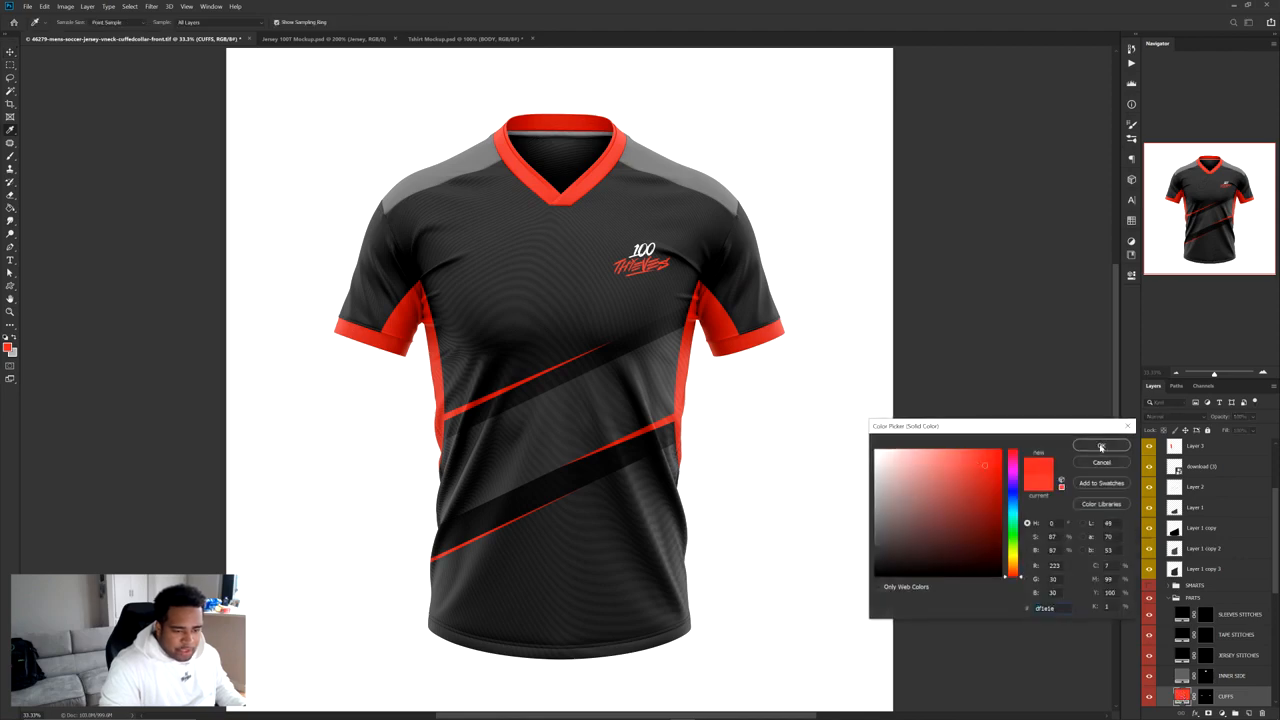
click(1101, 447)
scroll(743, 332, up, 4)
scroll(747, 372, down, 4)
Apply the copied red #df1e1e to the COLLAR fill layer
ctrl+click(577, 238)
double_click(1182, 695)
key(ctrl+v)
click(1100, 446)
drag(722, 404, 765, 353)
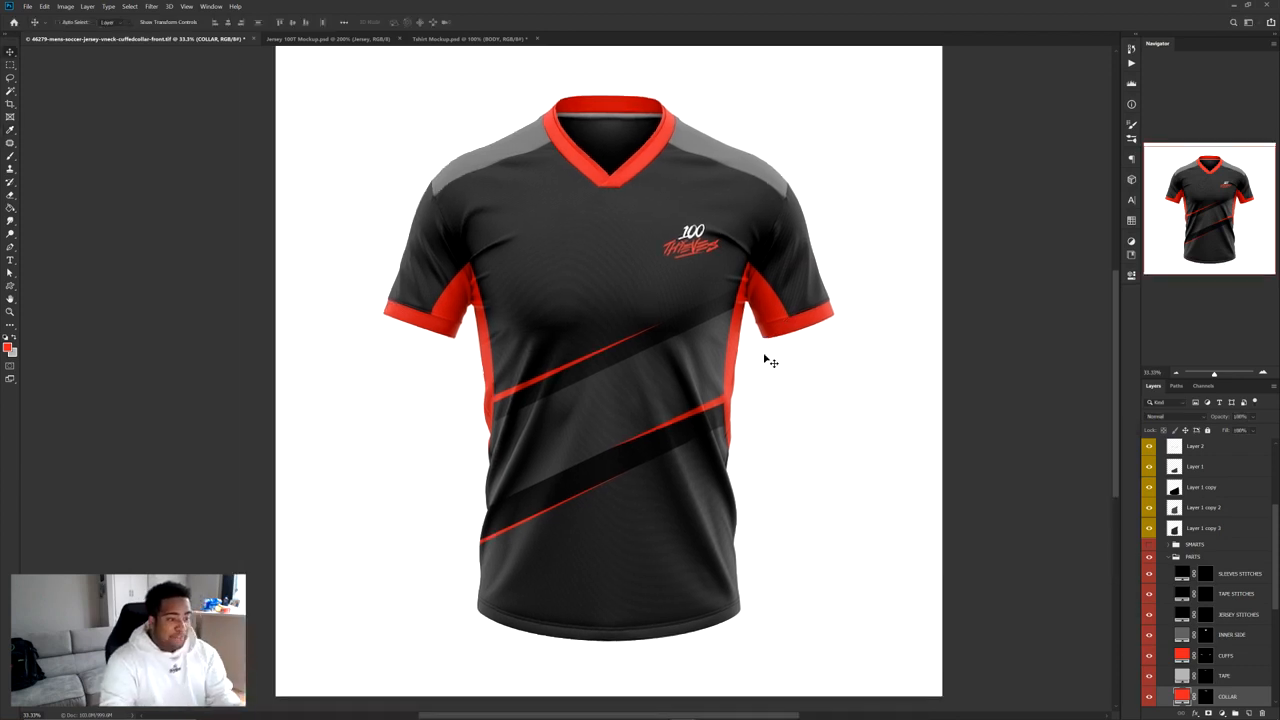
Collapse the PARTS group and add a new layer directly above Layer 2
click(1170, 557)
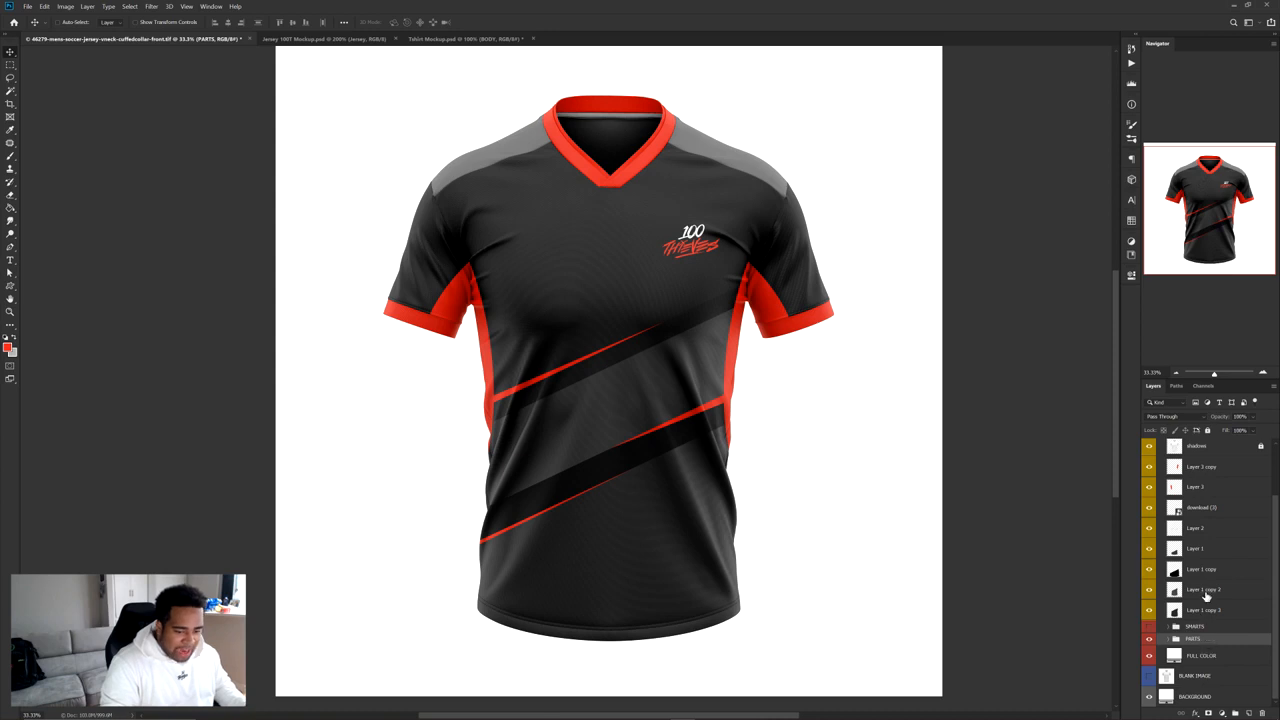
click(1205, 591)
click(1196, 535)
click(1248, 712)
key(p)
scroll(530, 255, up, 1)
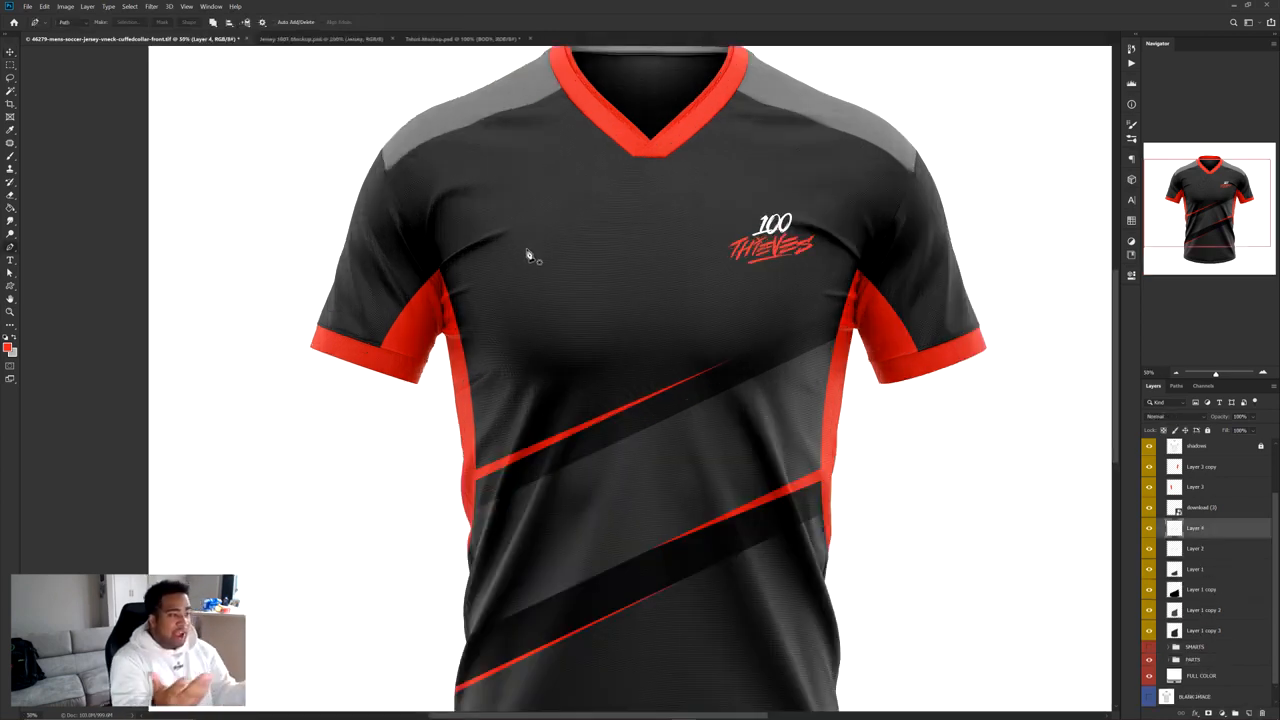
scroll(537, 105, up, 1)
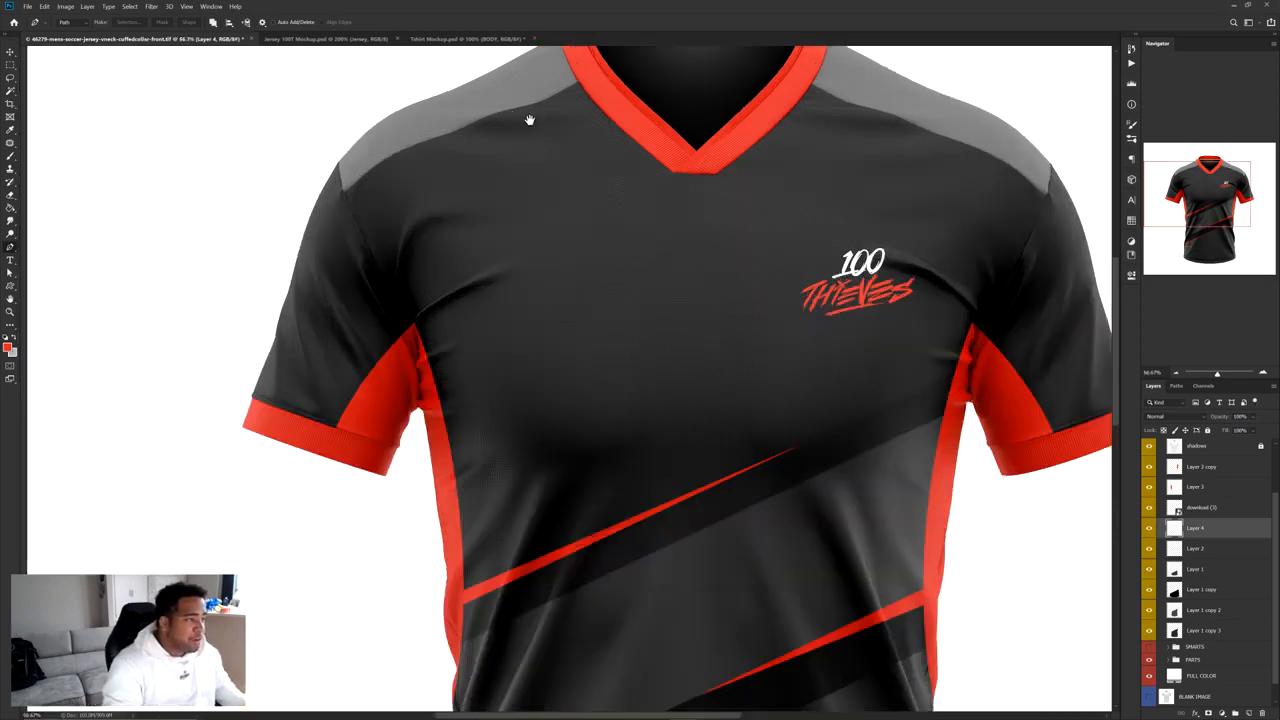
scroll(600, 297, down, 2)
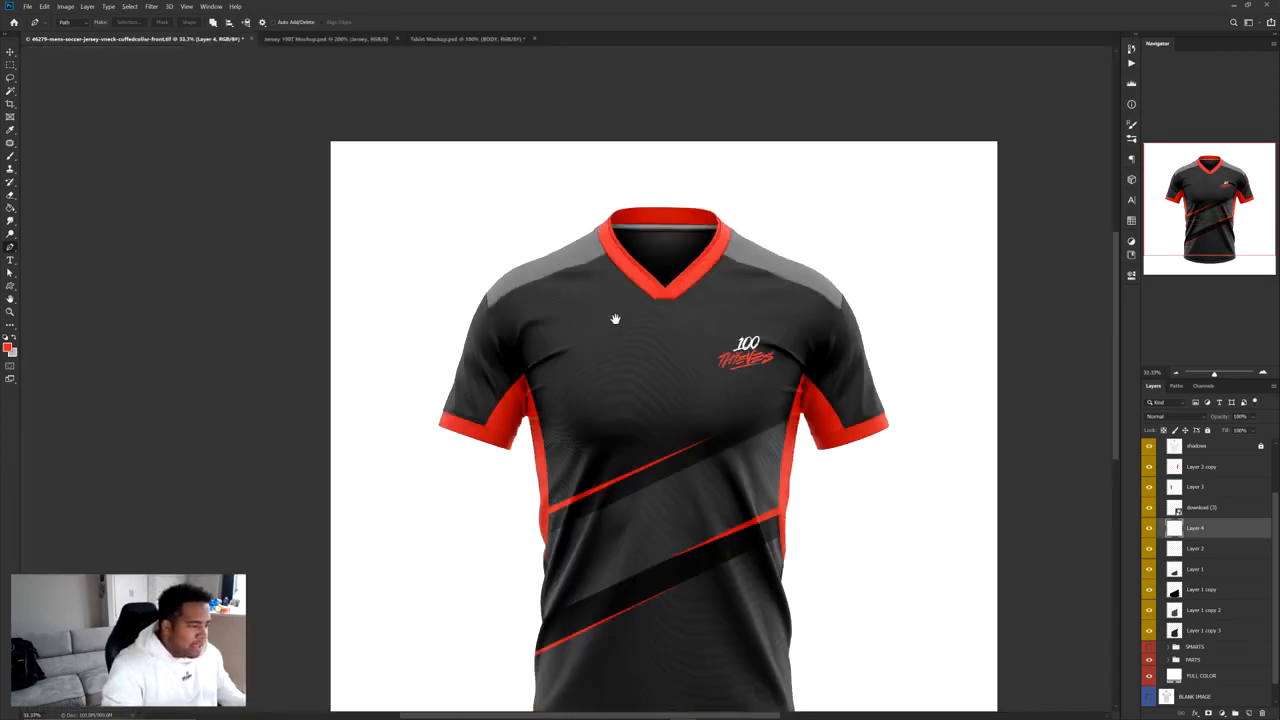
drag(615, 444, 608, 382)
Make a large circular selection over the jersey's bottom hem, fill it with the red foreground colour on Layer 4, and deselect
click(10, 65)
click(62, 74)
drag(549, 527, 588, 614)
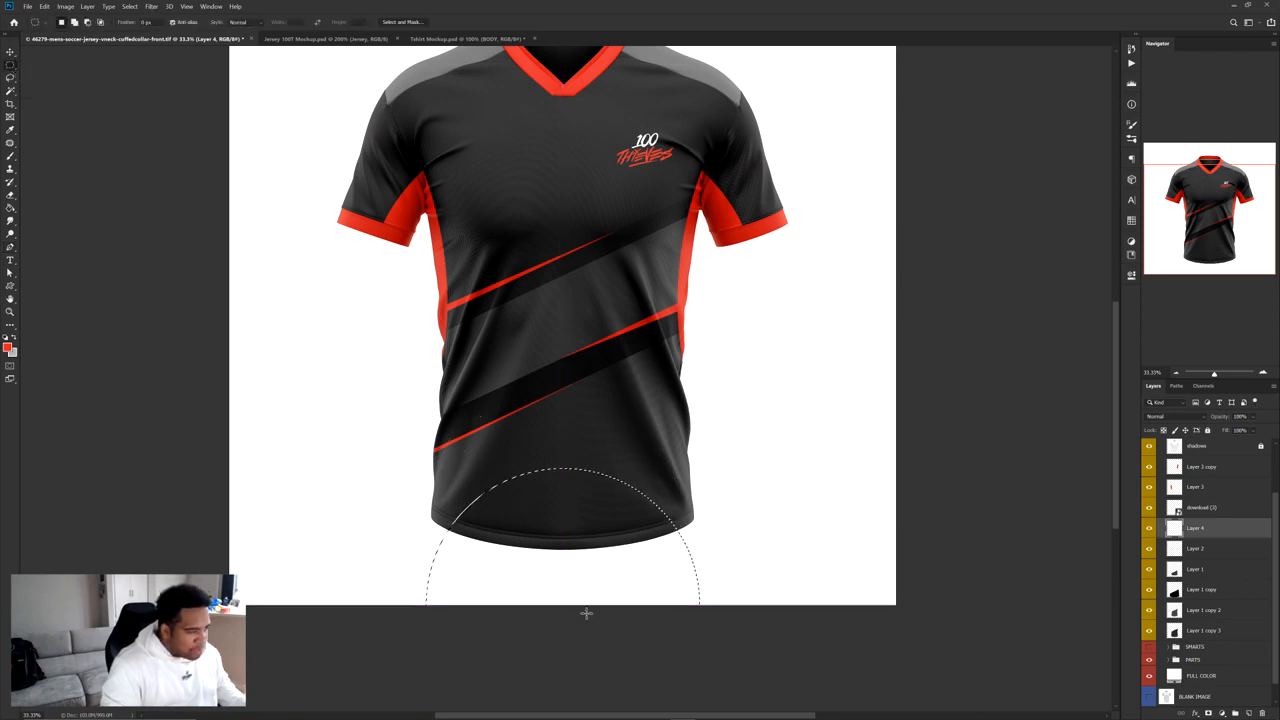
key(alt+BackSpace)
key(ctrl+d)
key(v)
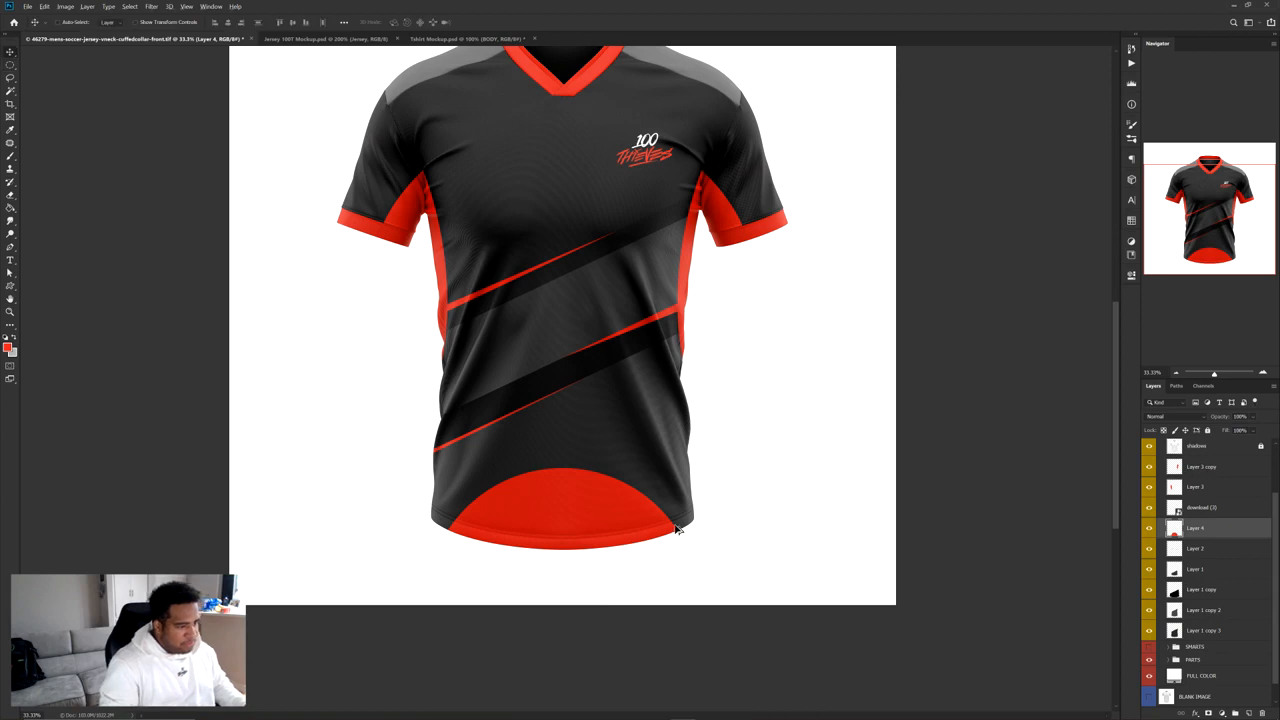
Darken the curved hem shape on Layer 4 to black by lowering its Hue/Saturation Lightness to the minimum
key(ctrl+minus)
key(ctrl+plus)
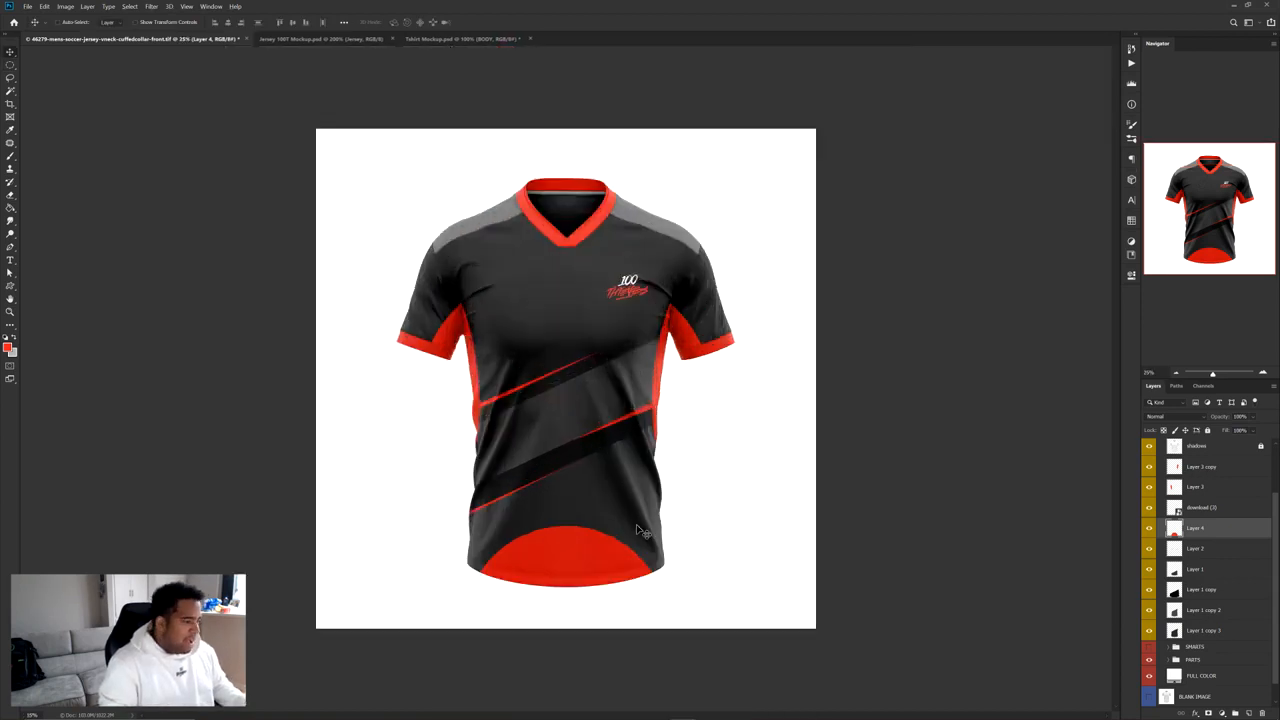
key(ctrl+u)
drag(880, 356, 817, 358)
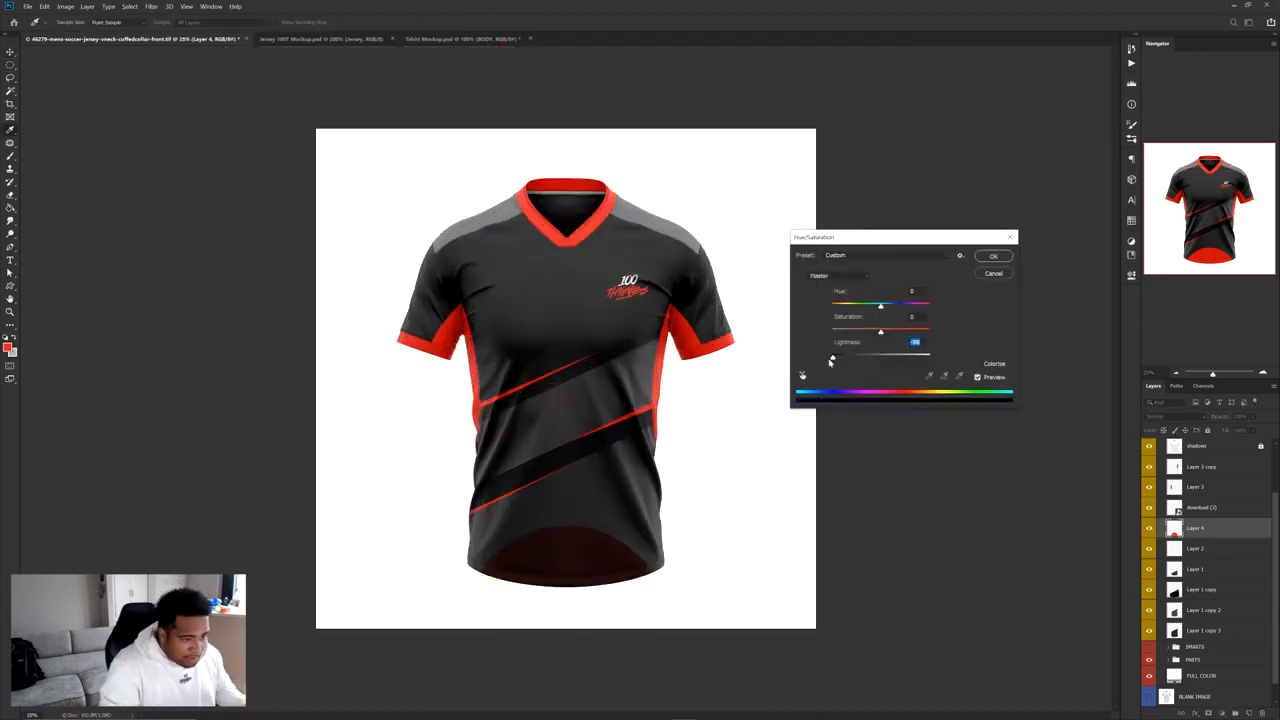
click(993, 256)
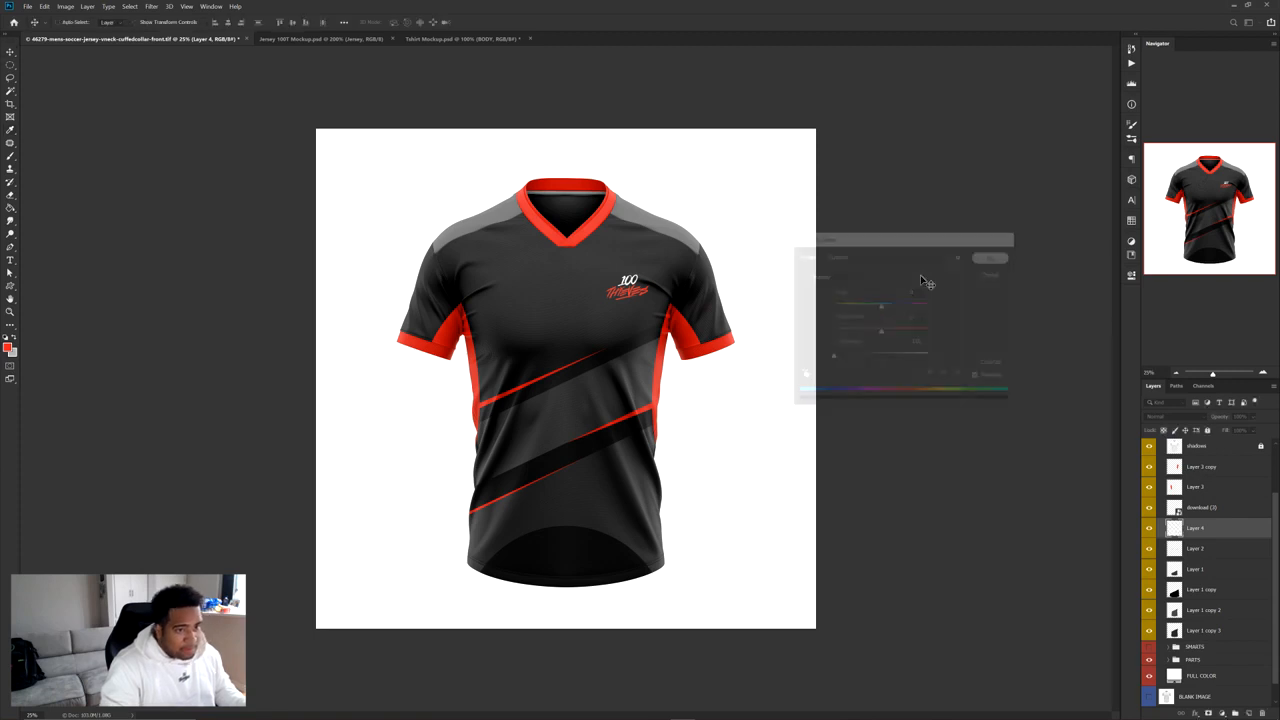
Create a new 1920 × 1080 pixel document at 300 ppi in RGB Color with a white background
drag(589, 522, 586, 522)
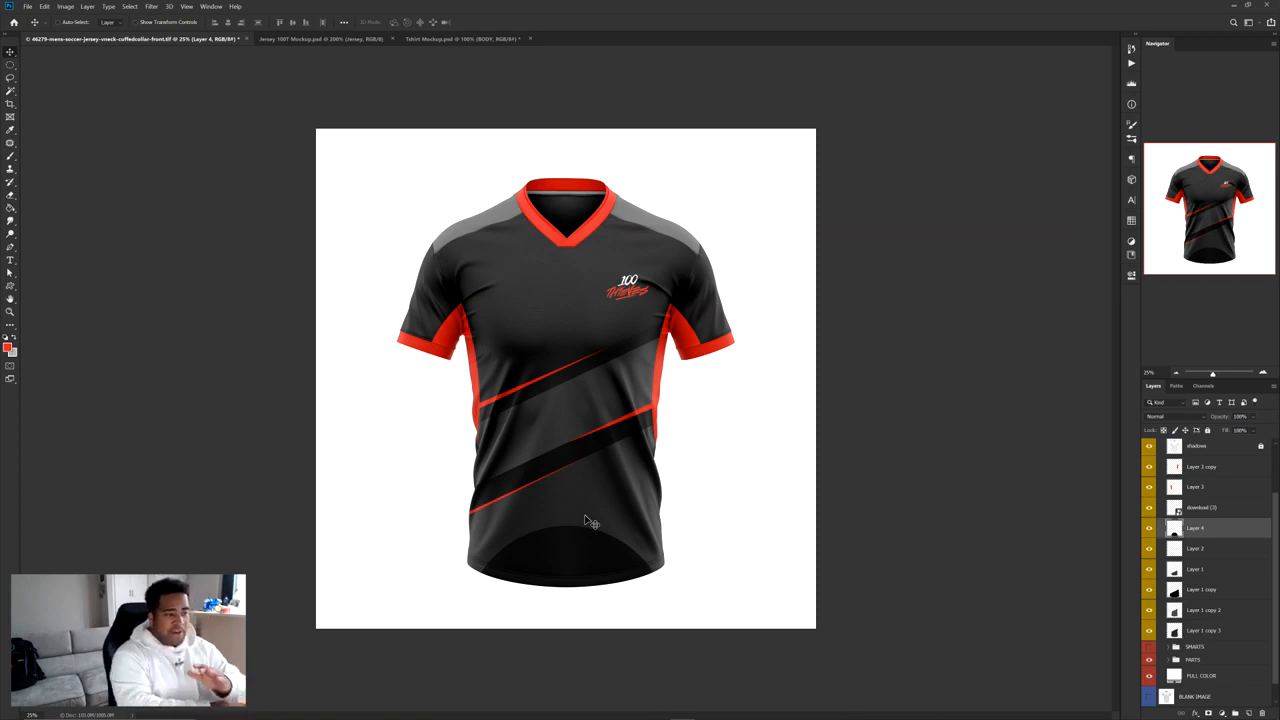
click(27, 6)
click(30, 7)
click(30, 7)
click(34, 17)
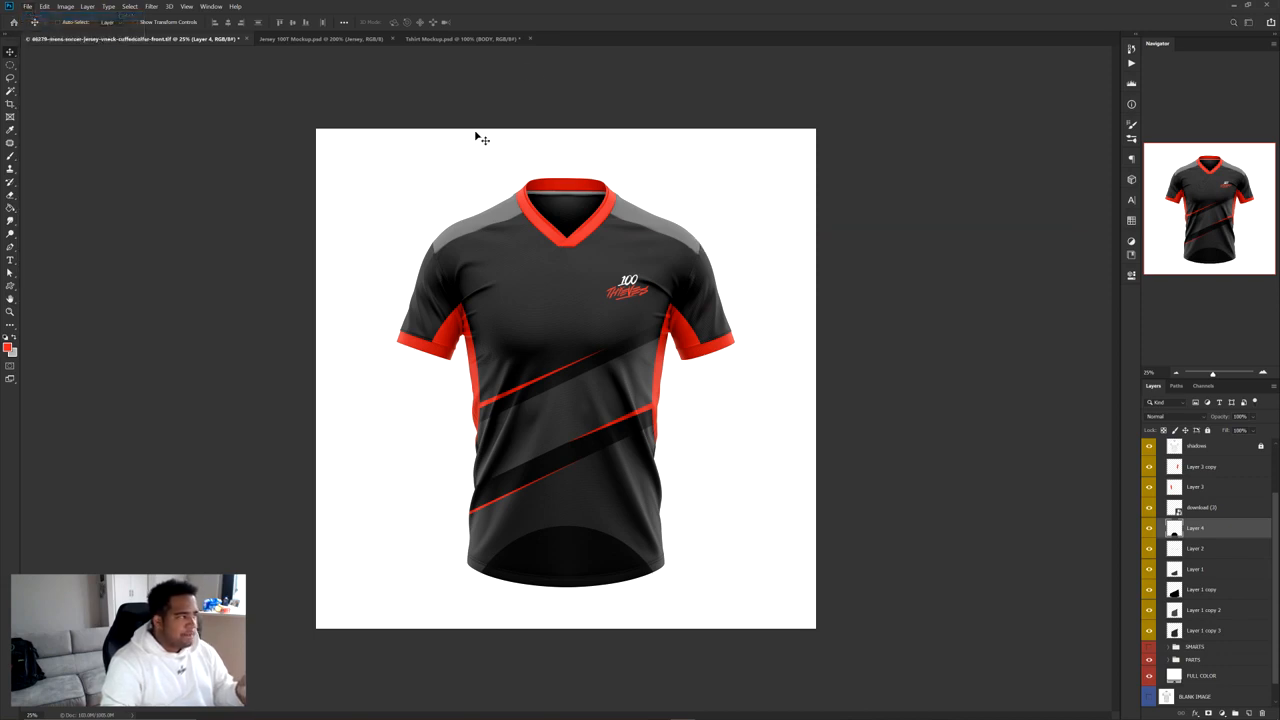
click(30, 7)
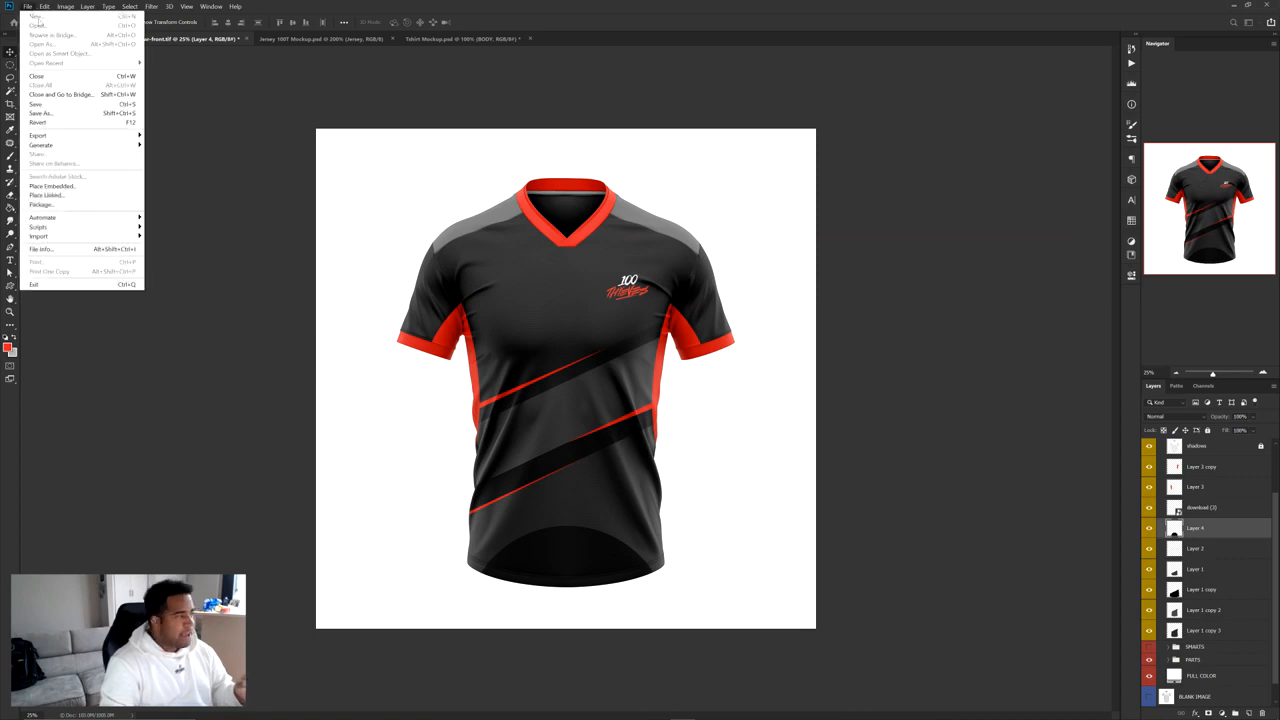
click(402, 128)
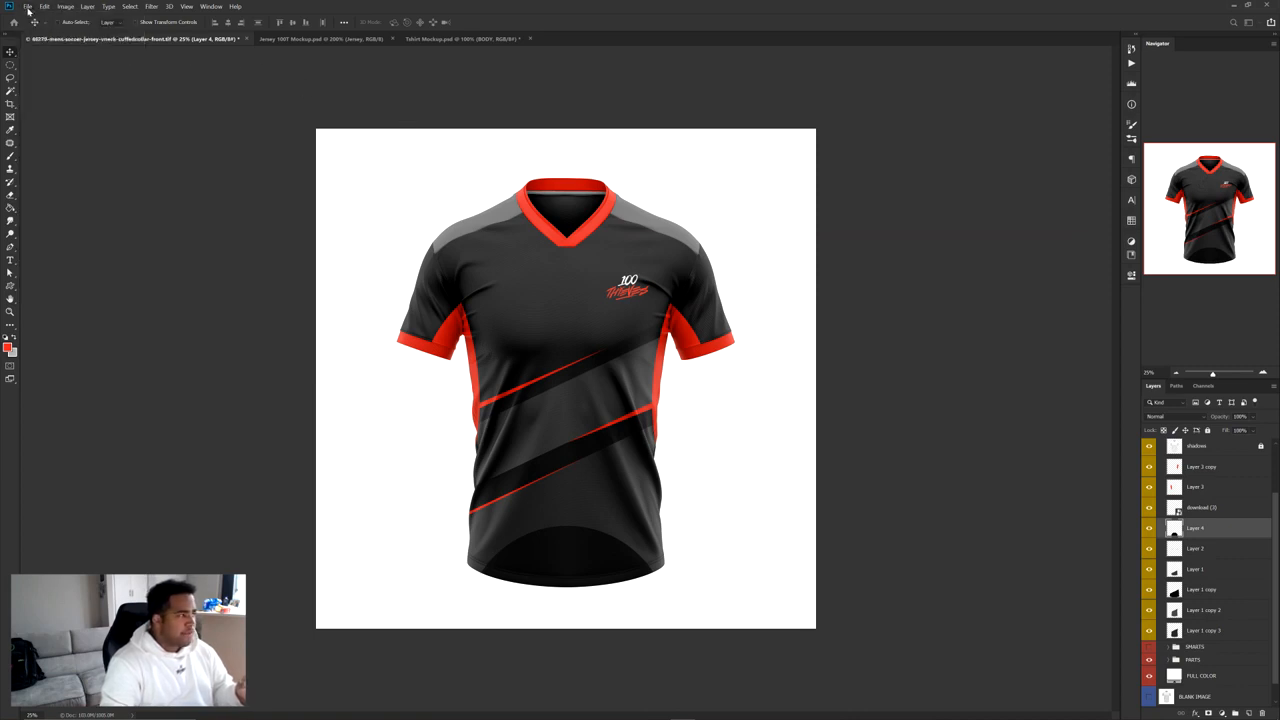
key(ctrl+n)
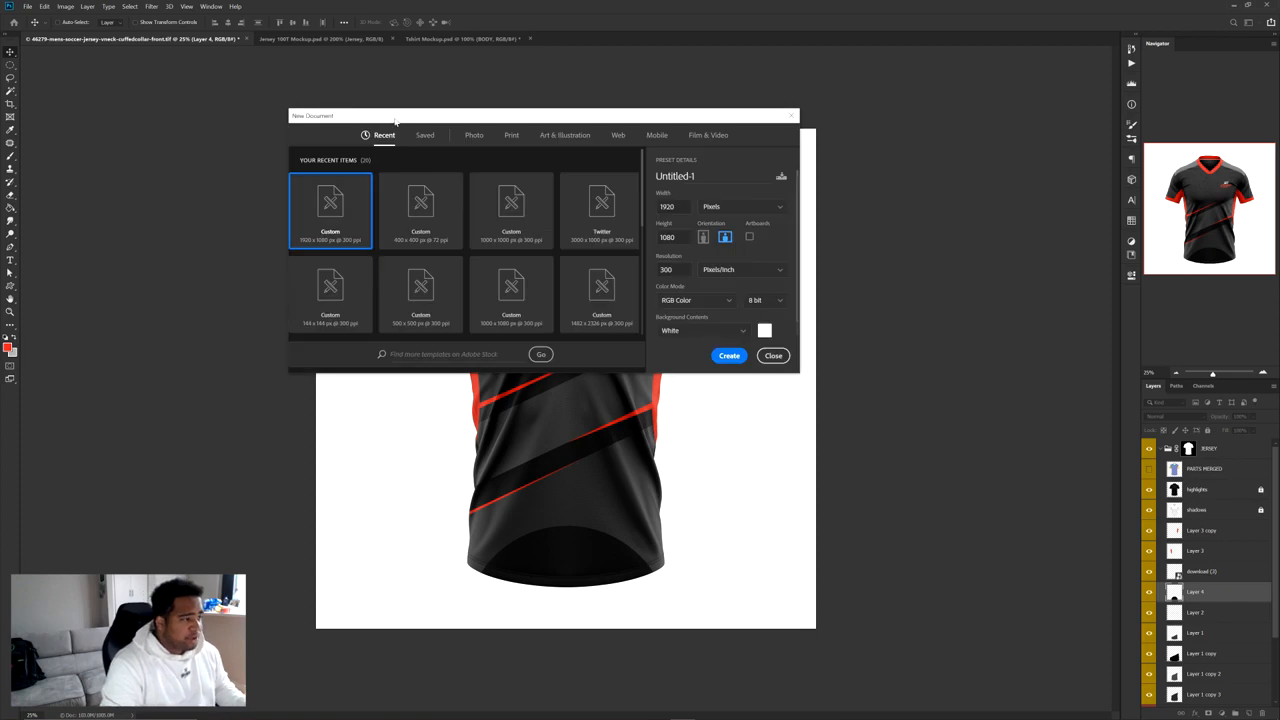
click(733, 357)
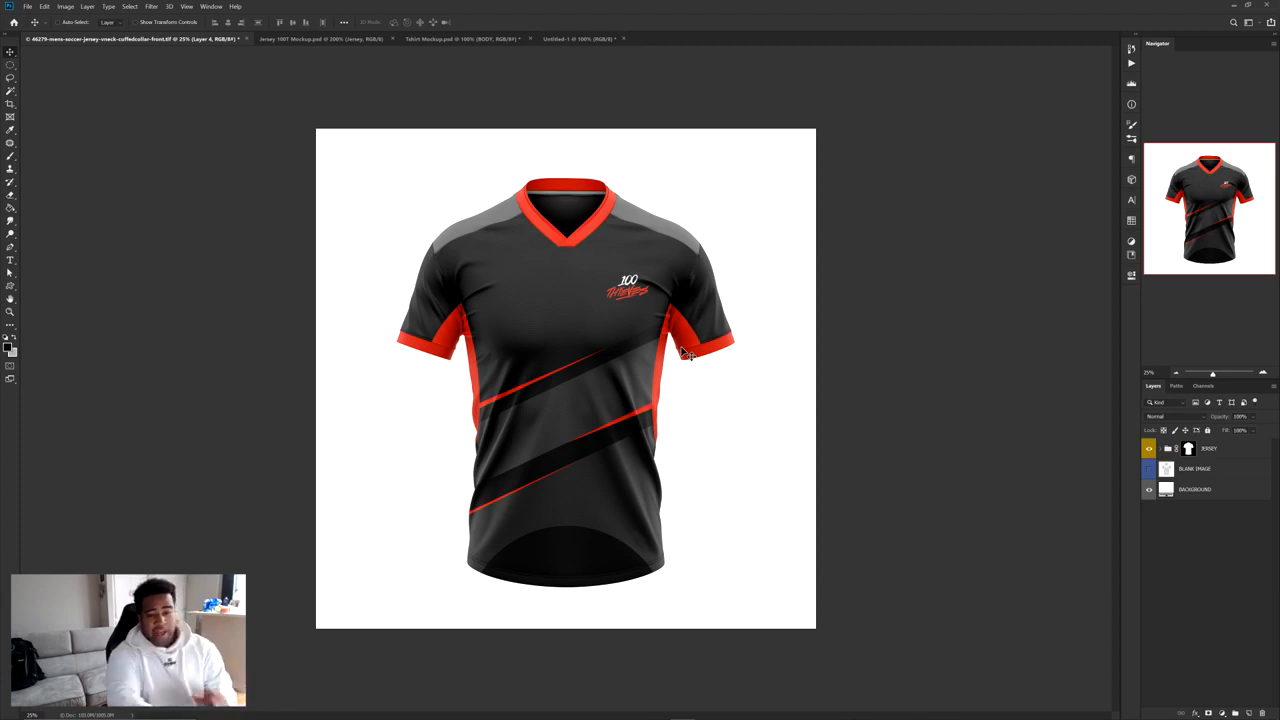
Convert the JERSEY group to a smart object, open its contents to check the editable layers, and close them without saving
right_click(1237, 449)
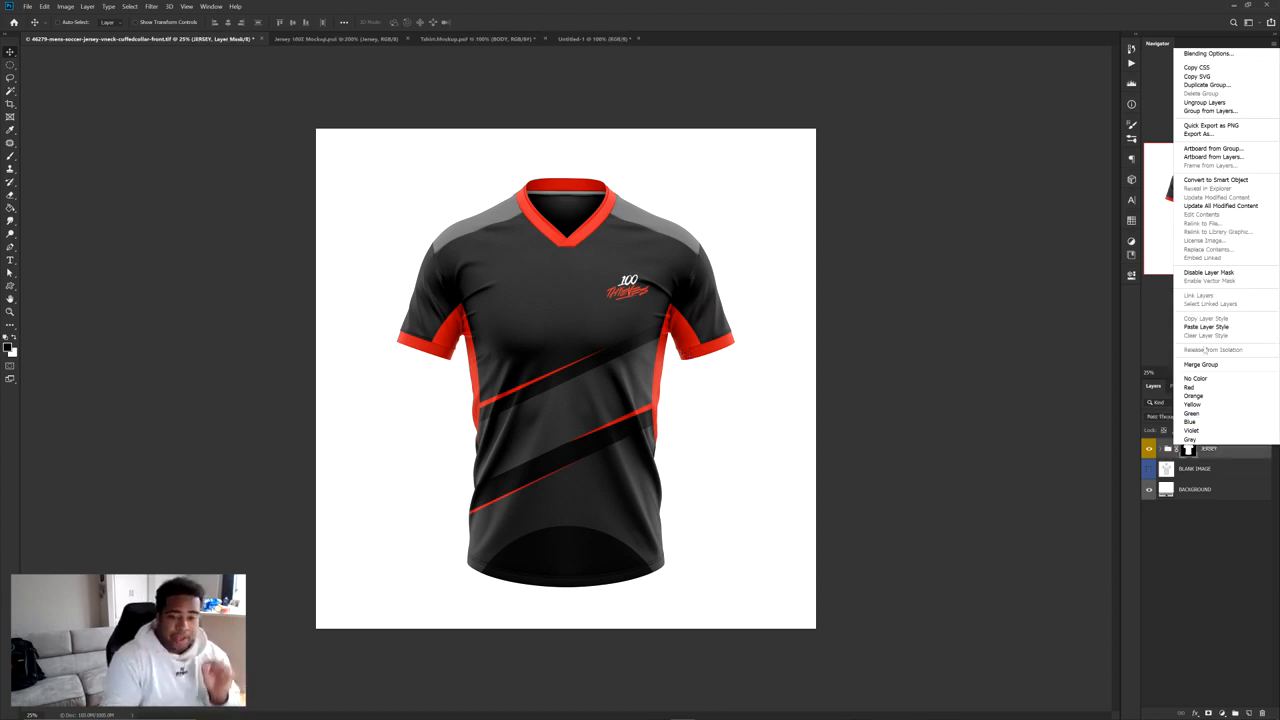
click(1204, 181)
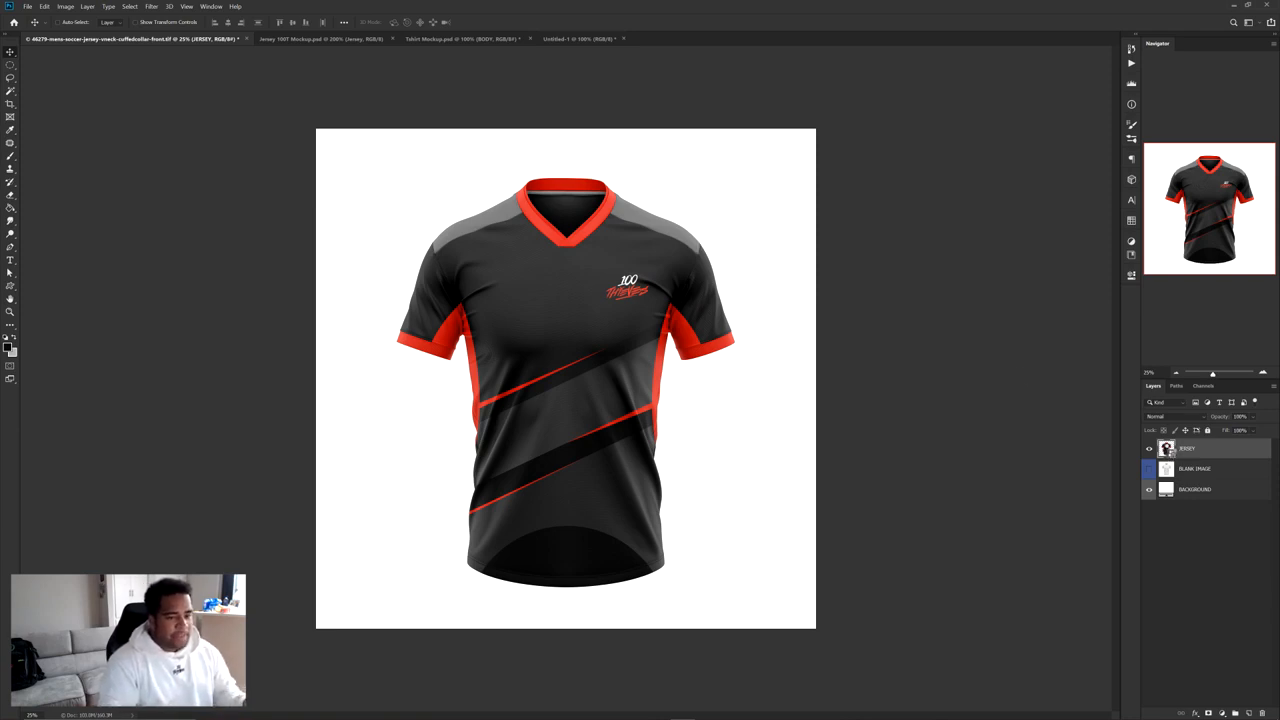
double_click(1167, 450)
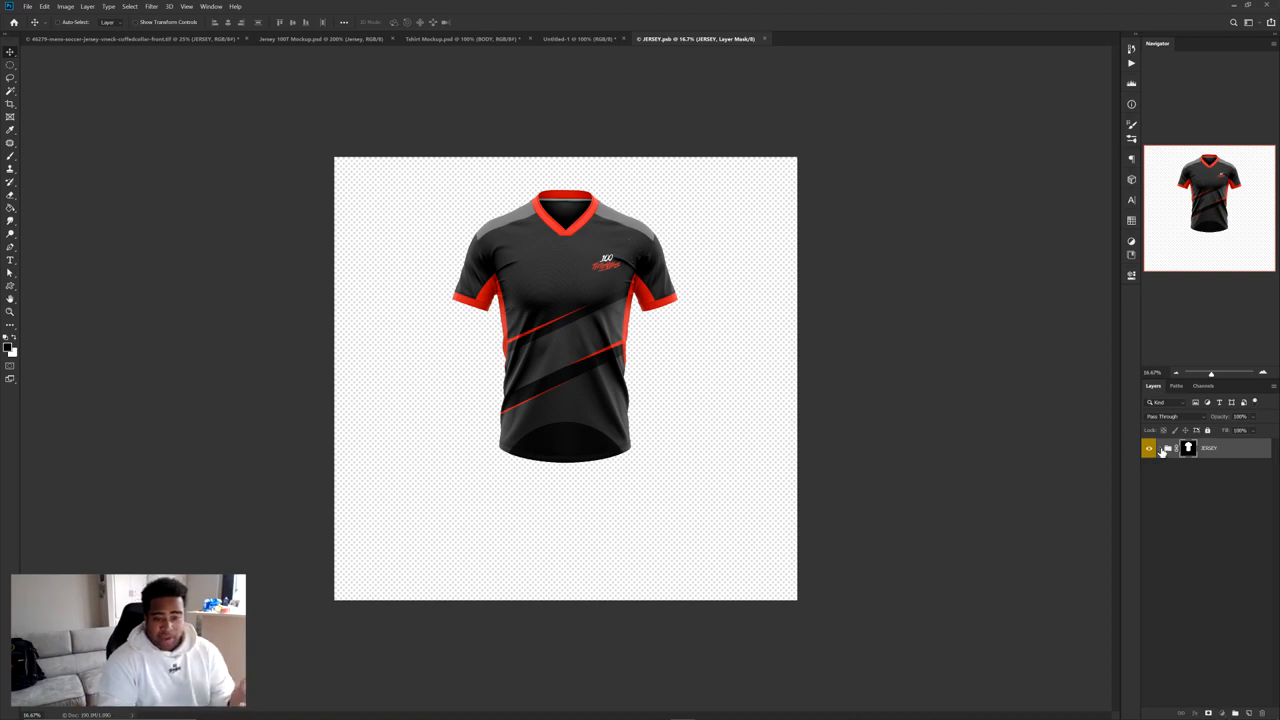
click(1161, 449)
click(768, 39)
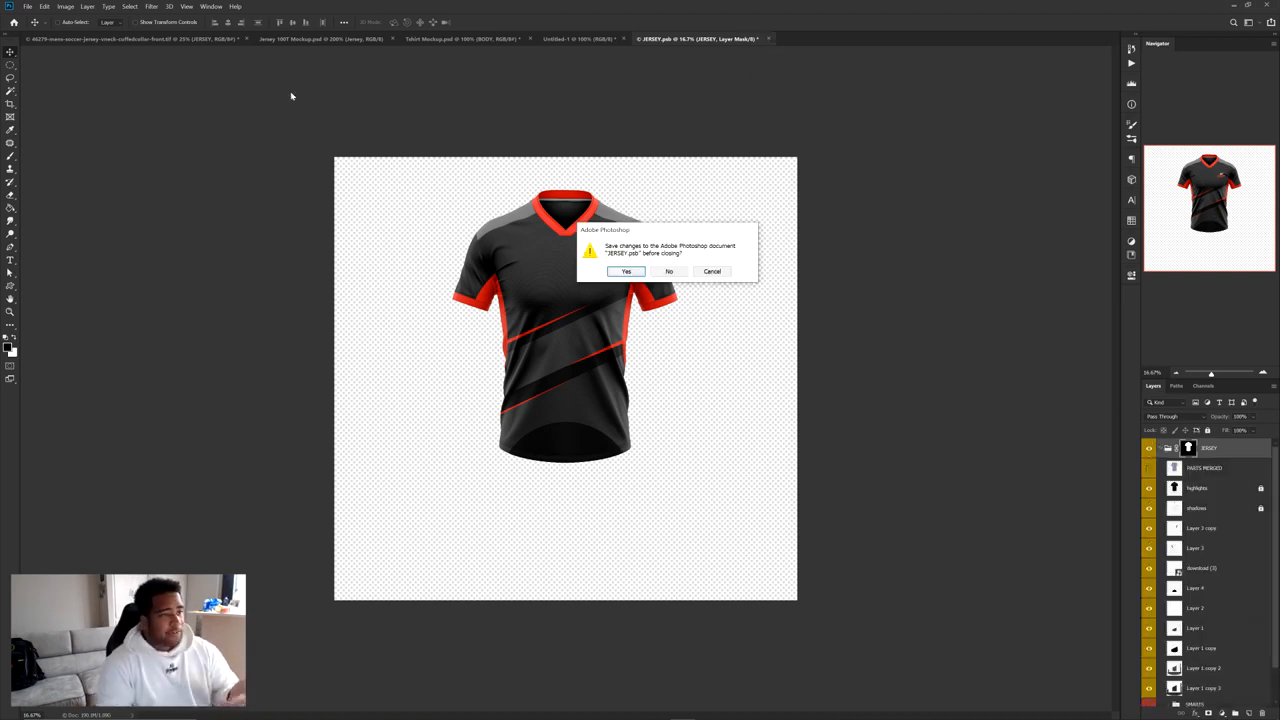
click(670, 271)
Copy the JERSEY smart object into the Untitled-1 document, undoing the extra move made after placing it
drag(492, 218, 573, 42)
drag(572, 44, 573, 297)
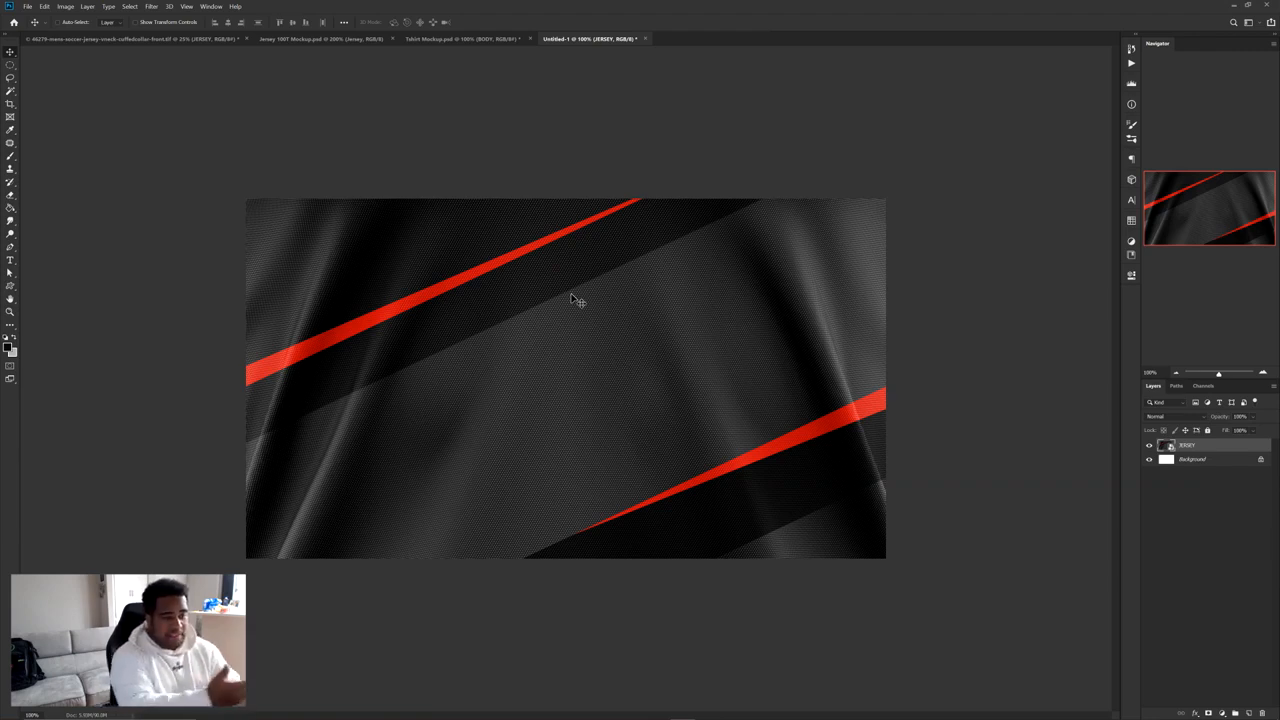
drag(609, 215, 598, 341)
key(ctrl+z)
Scale the JERSEY smart object down proportionally so the whole shirt fits inside the Untitled-1 canvas
key(ctrl+minus)
key(ctrl+minus)
key(ctrl+minus)
key(ctrl+minus)
key(ctrl+minus)
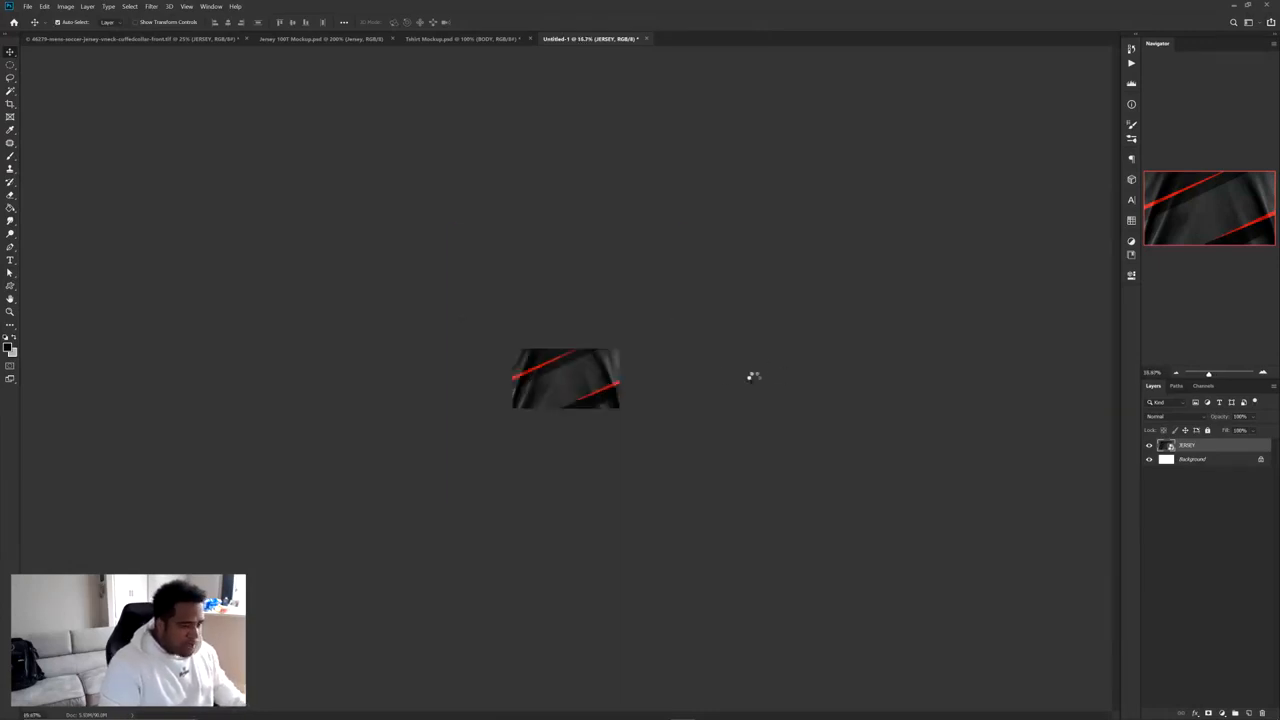
key(ctrl+t)
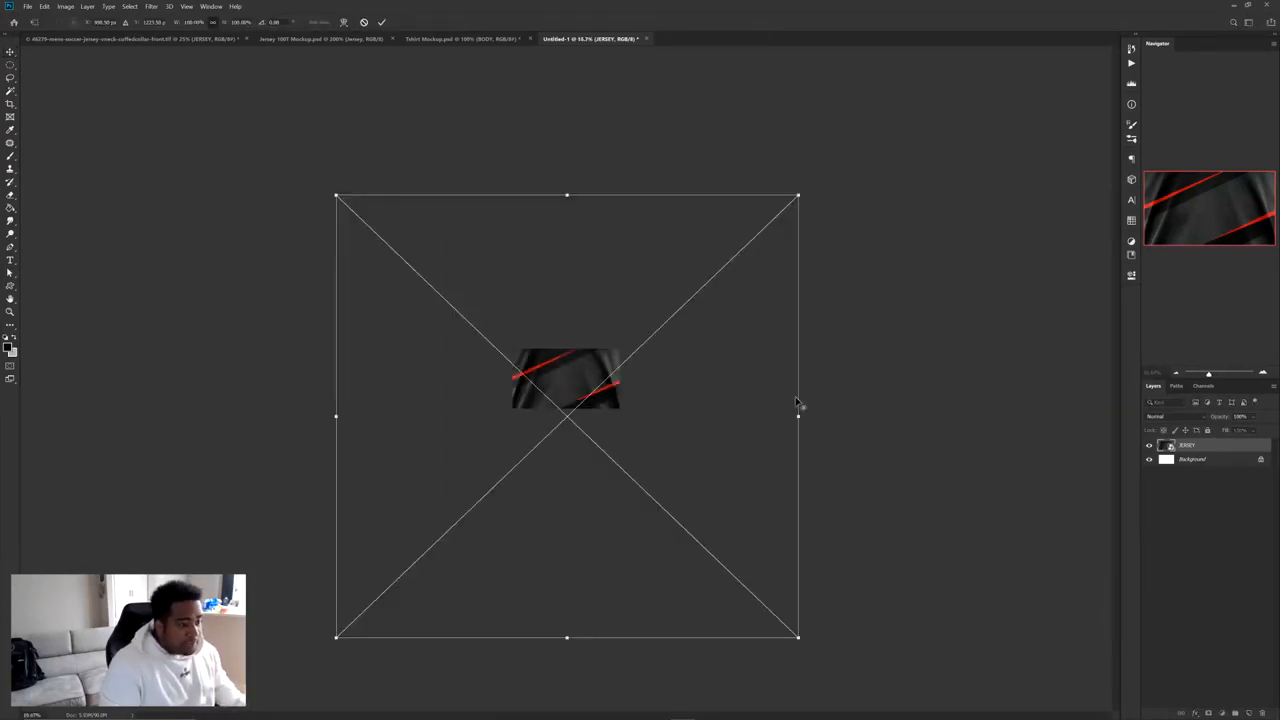
drag(797, 415, 580, 392)
key(Return)
Enlarge the JERSEY smart object slightly to about 17.9% so the shirt fills most of the canvas height
key(ctrl+plus)
key(ctrl+plus)
key(ctrl+plus)
key(ctrl+plus)
key(ctrl+plus)
key(ctrl+plus)
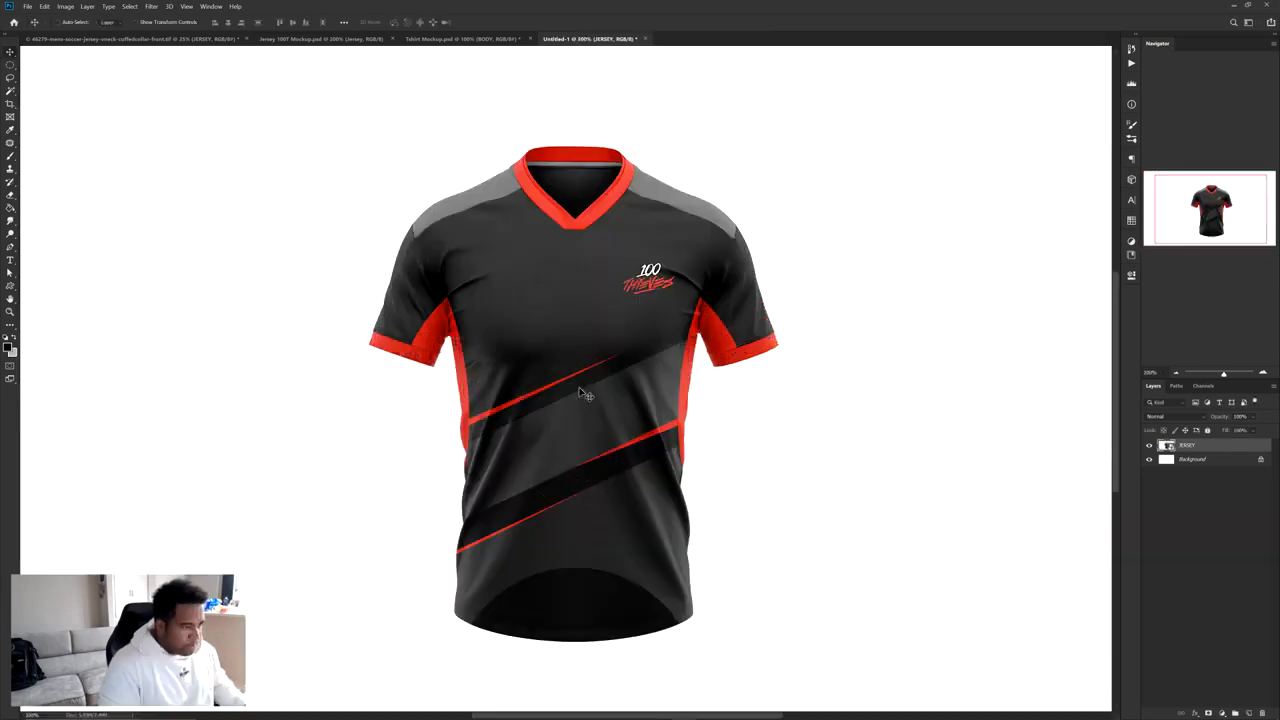
key(ctrl+minus)
key(ctrl+minus)
key(ctrl+t)
drag(706, 417, 738, 417)
key(Return)
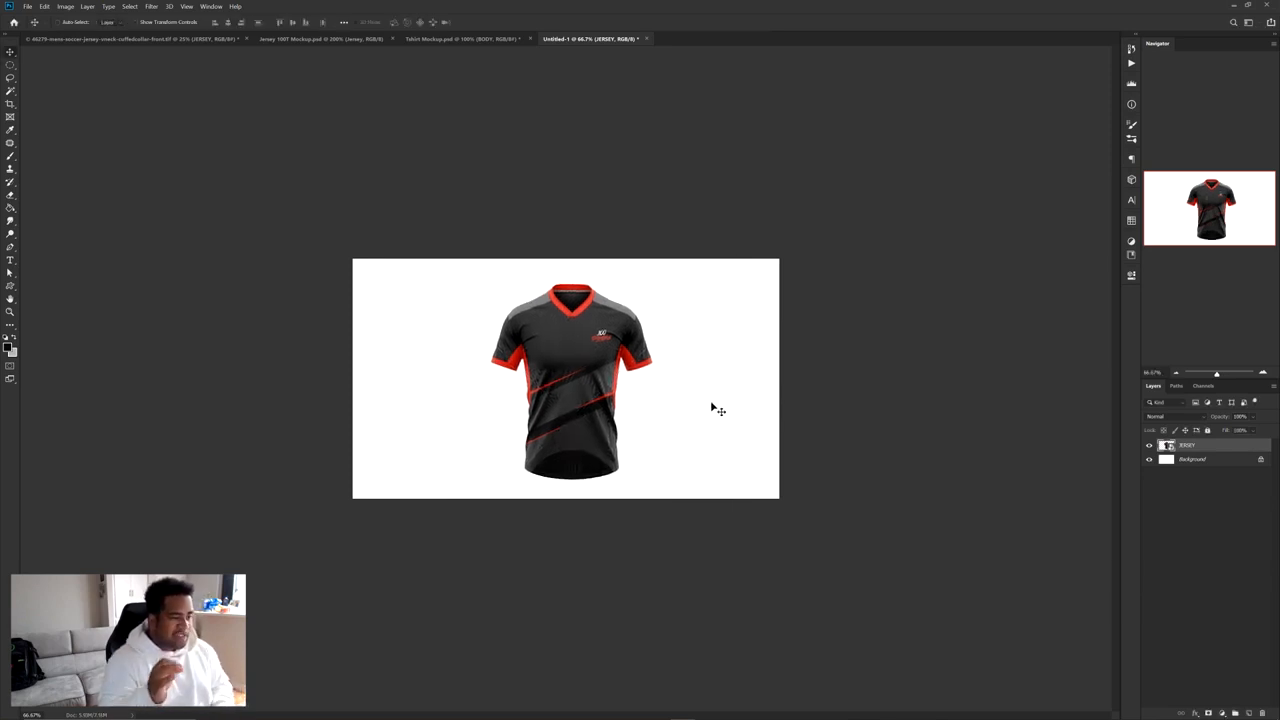
Crop the canvas equally from both sides to a portrait format around the shirt and centre the jersey horizontally
key(c)
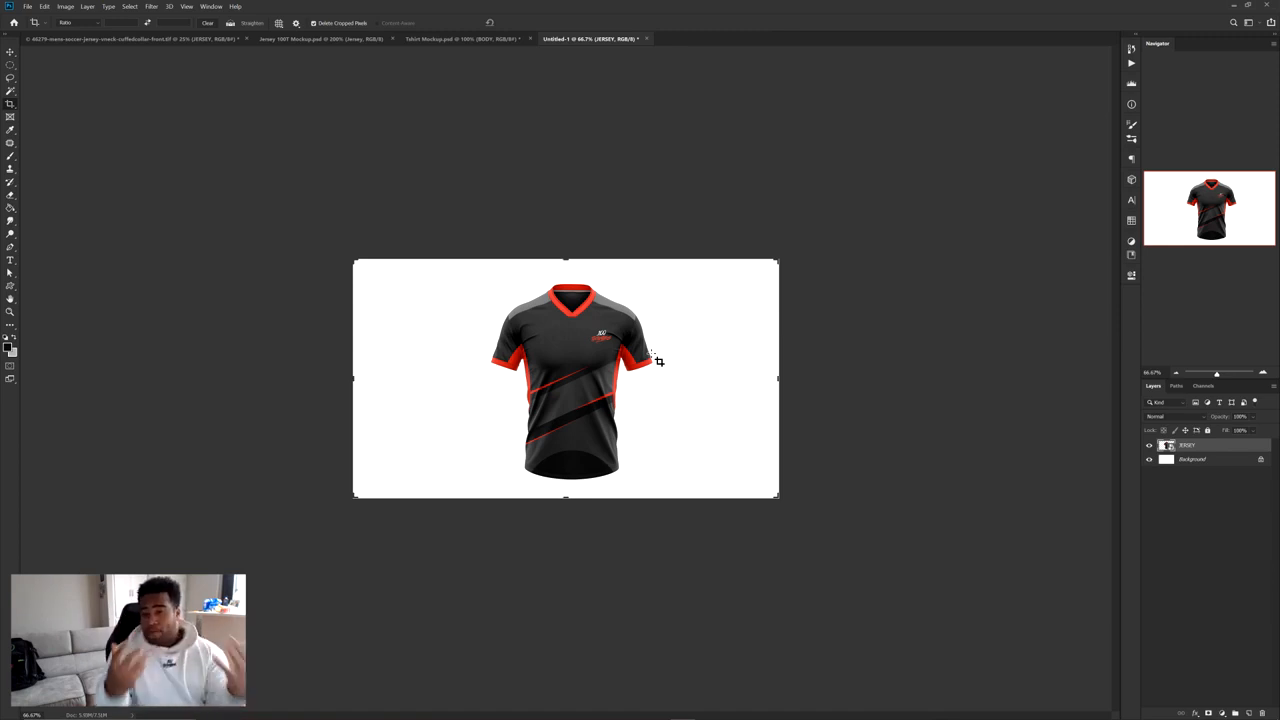
key(ctrl+plus)
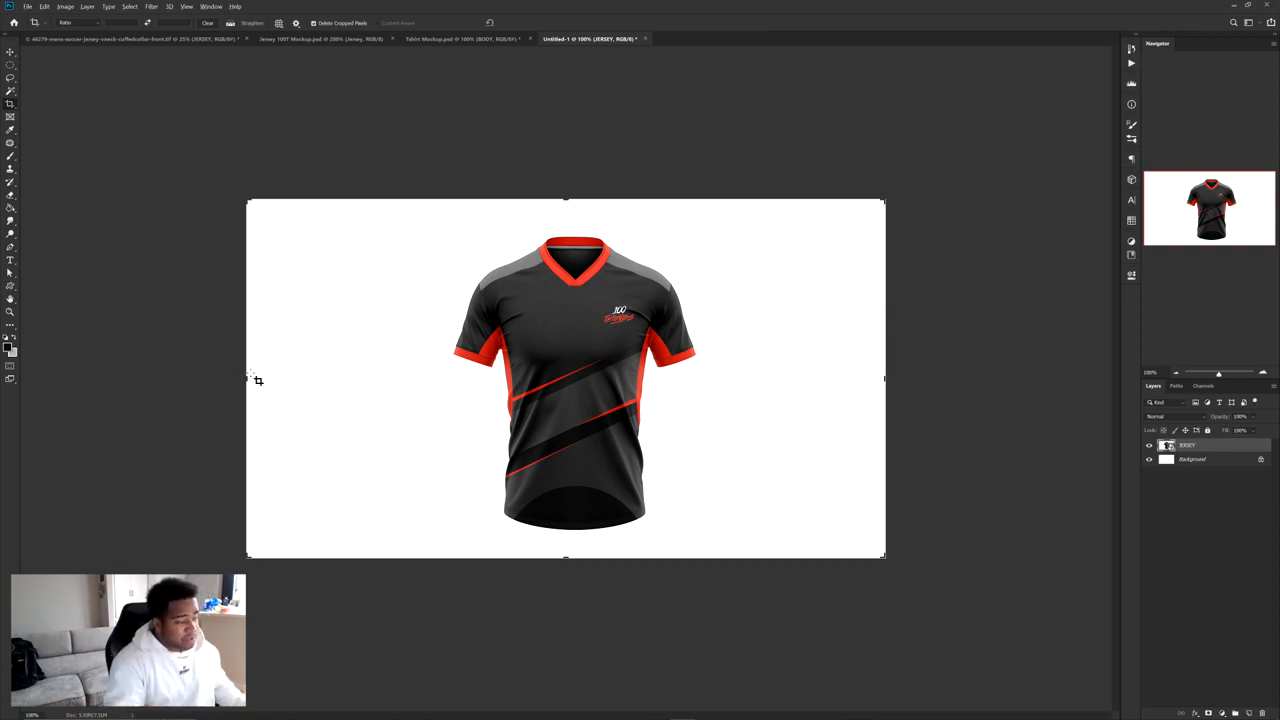
drag(243, 378, 414, 392)
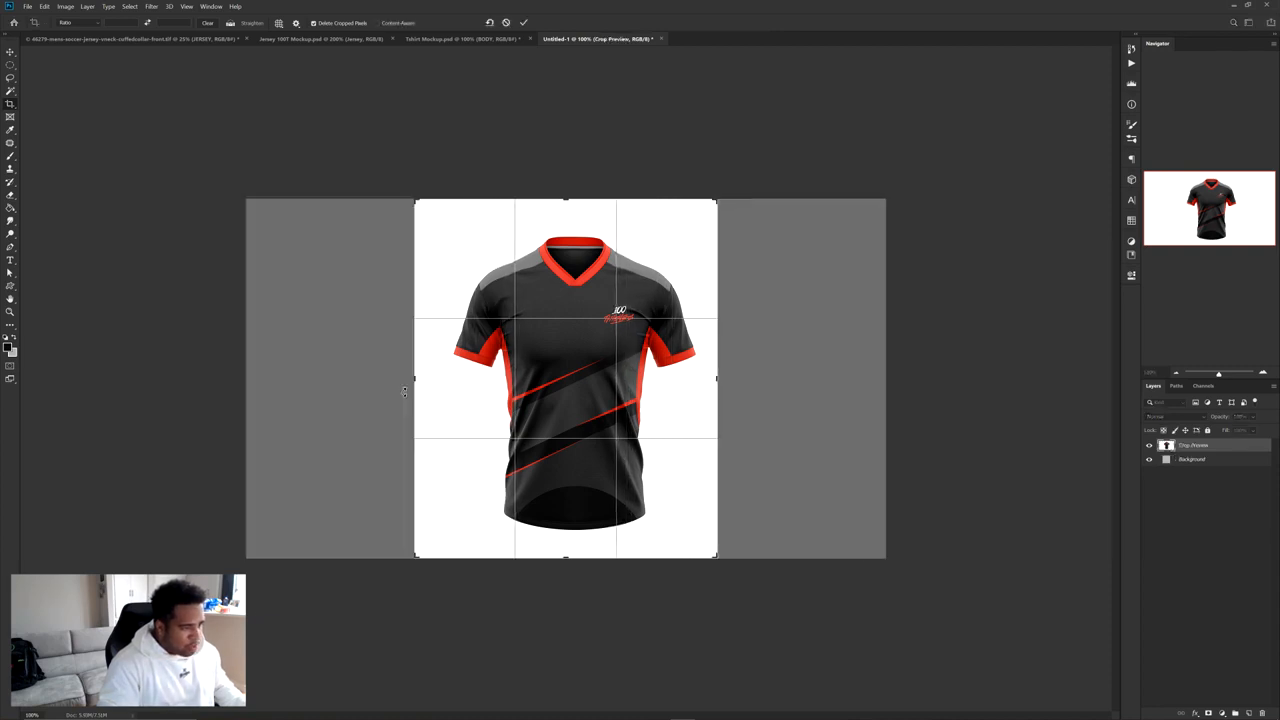
key(Return)
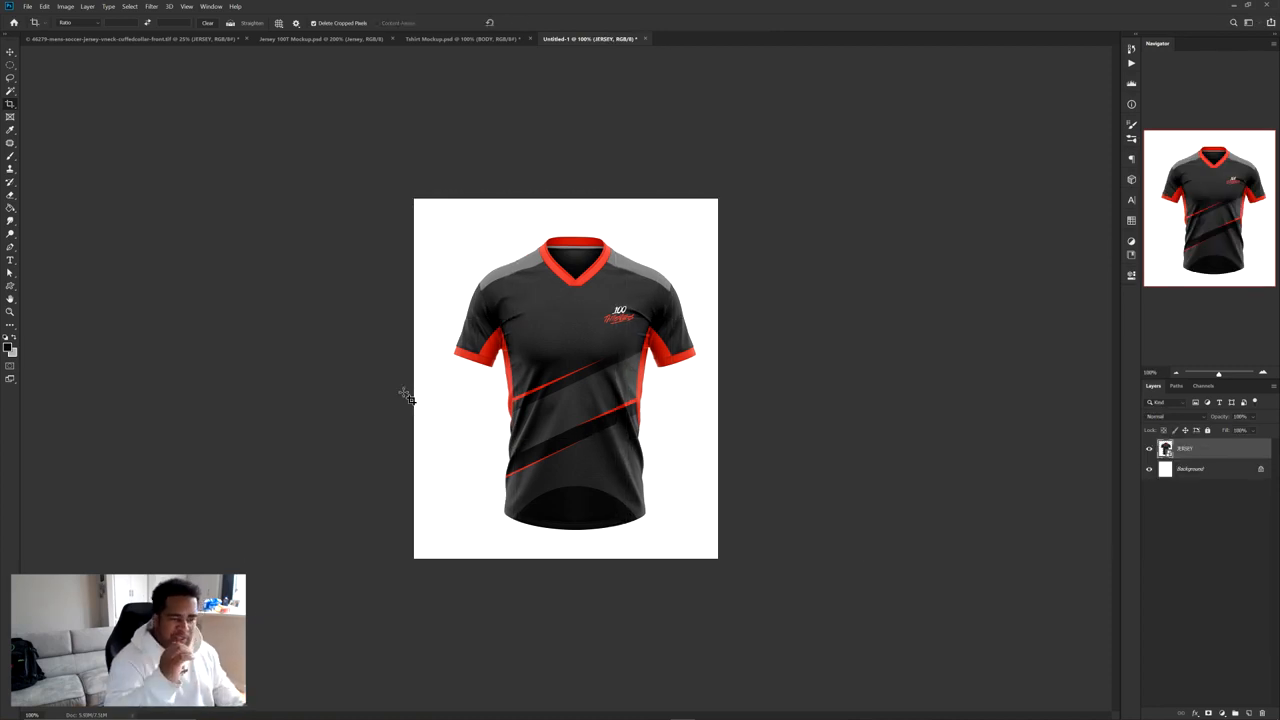
key(v)
drag(613, 336, 598, 340)
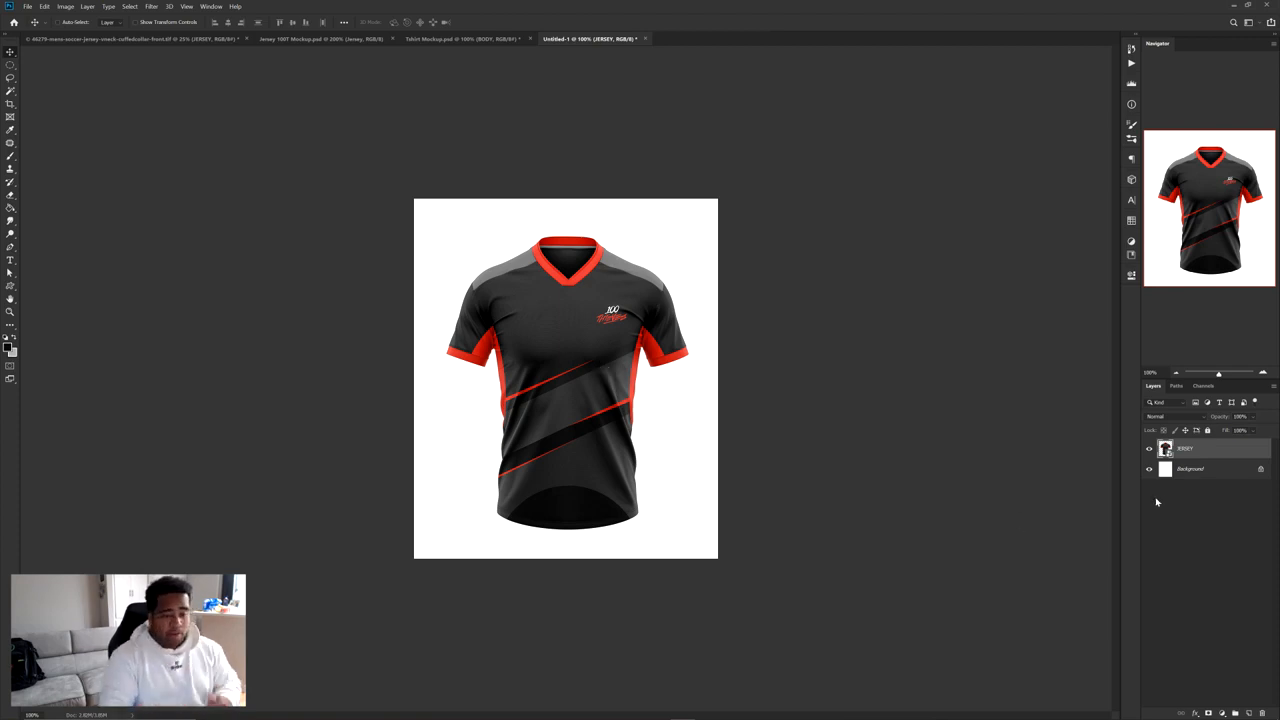
Duplicate the JERSEY layer beneath the original, and fill the Background layer with black, lowering its Hue/Saturation Lightness
drag(1204, 454, 1207, 466)
click(1213, 490)
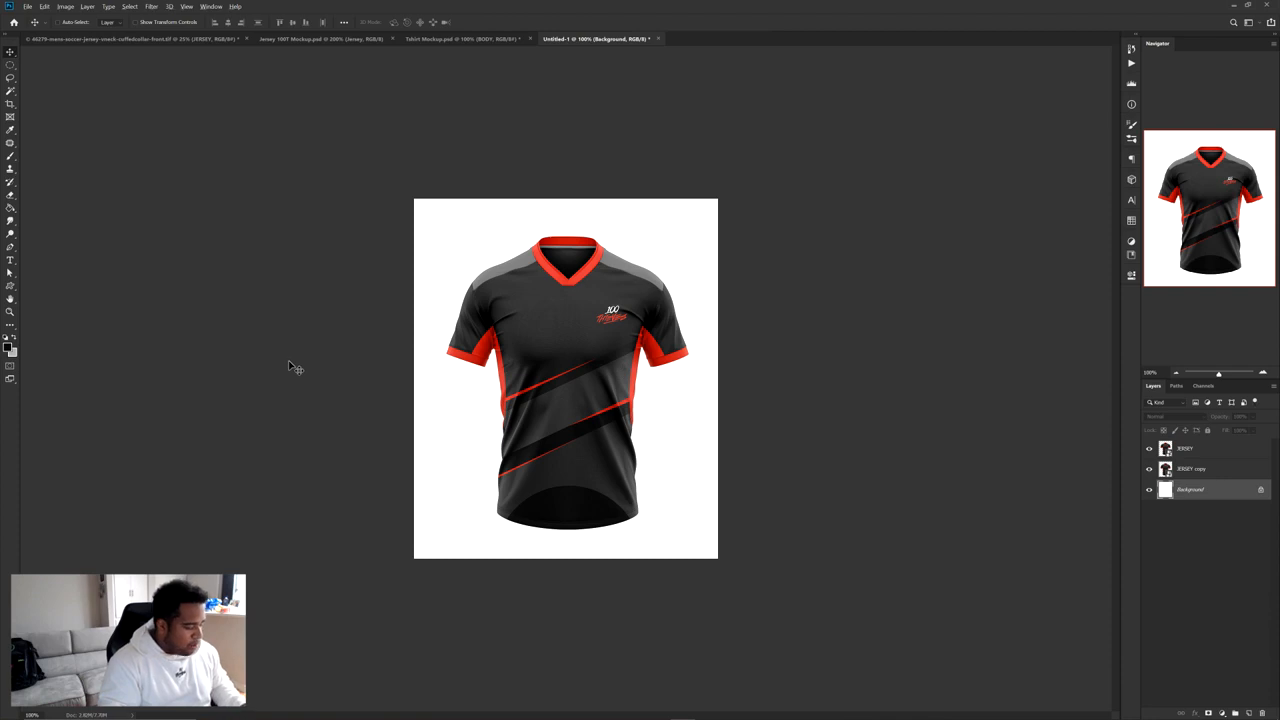
key(alt+BackSpace)
key(ctrl+u)
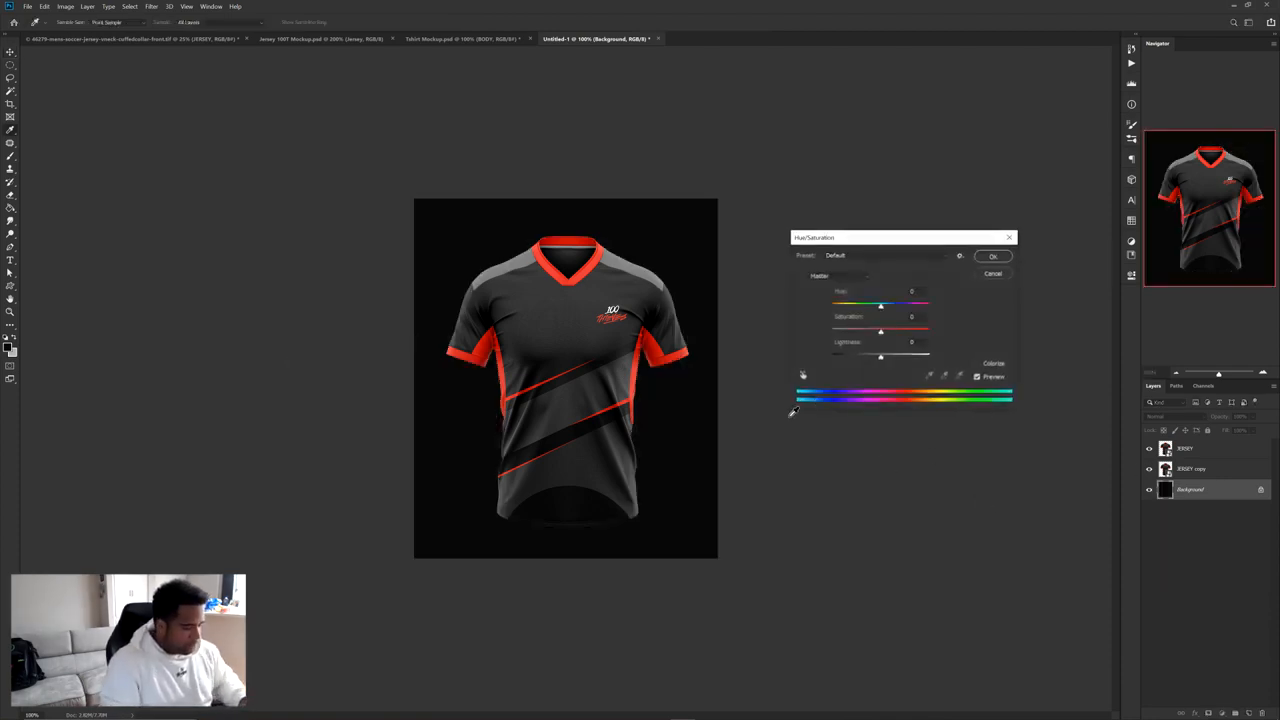
drag(880, 357, 863, 358)
click(980, 259)
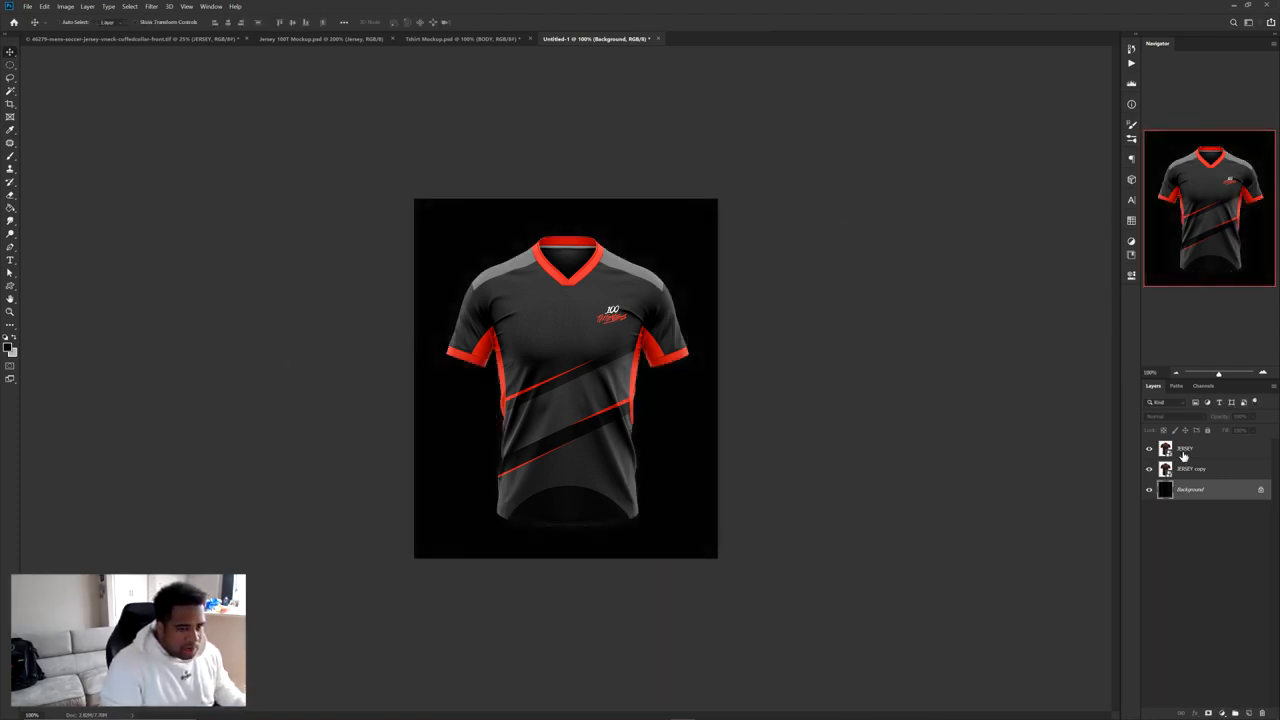
Enlarge the JERSEY copy layer well beyond the canvas as a backdrop behind the shirt
click(1212, 468)
key(ctrl+t)
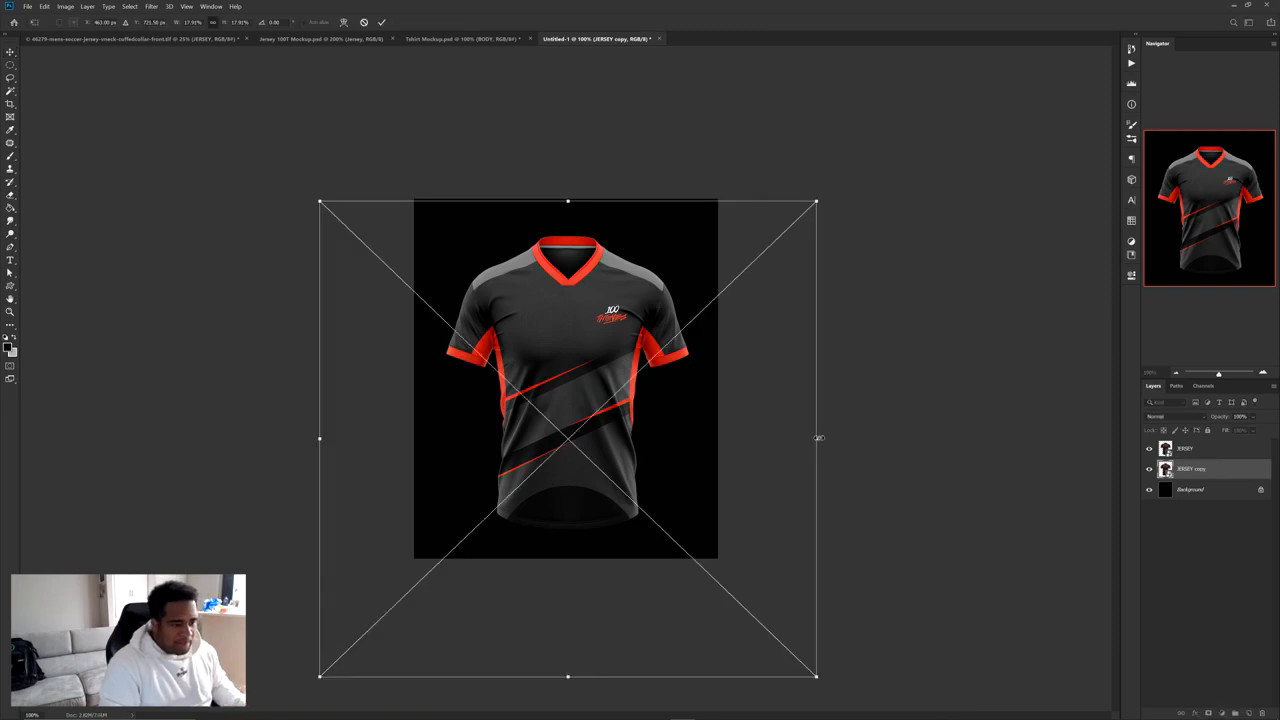
drag(823, 437, 1051, 437)
key(Return)
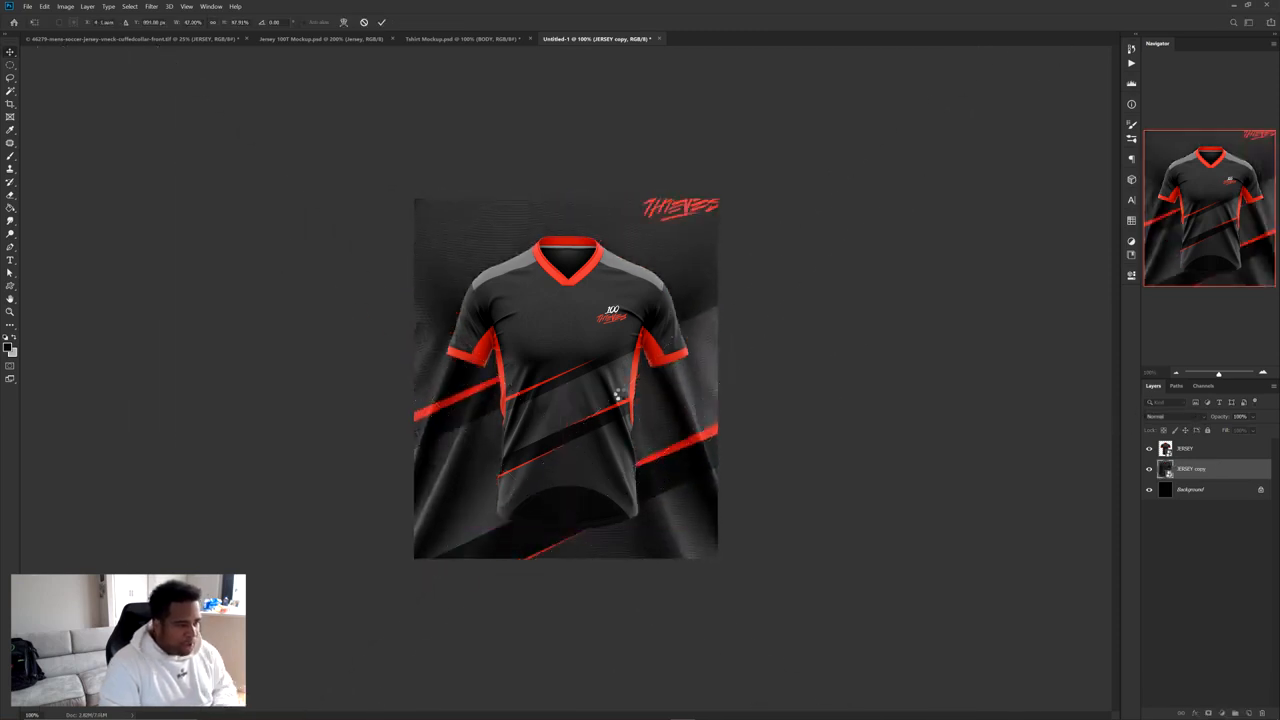
Set the JERSEY copy layer to Luminosity blending at 50% opacity and reposition it behind the shirt
click(1193, 418)
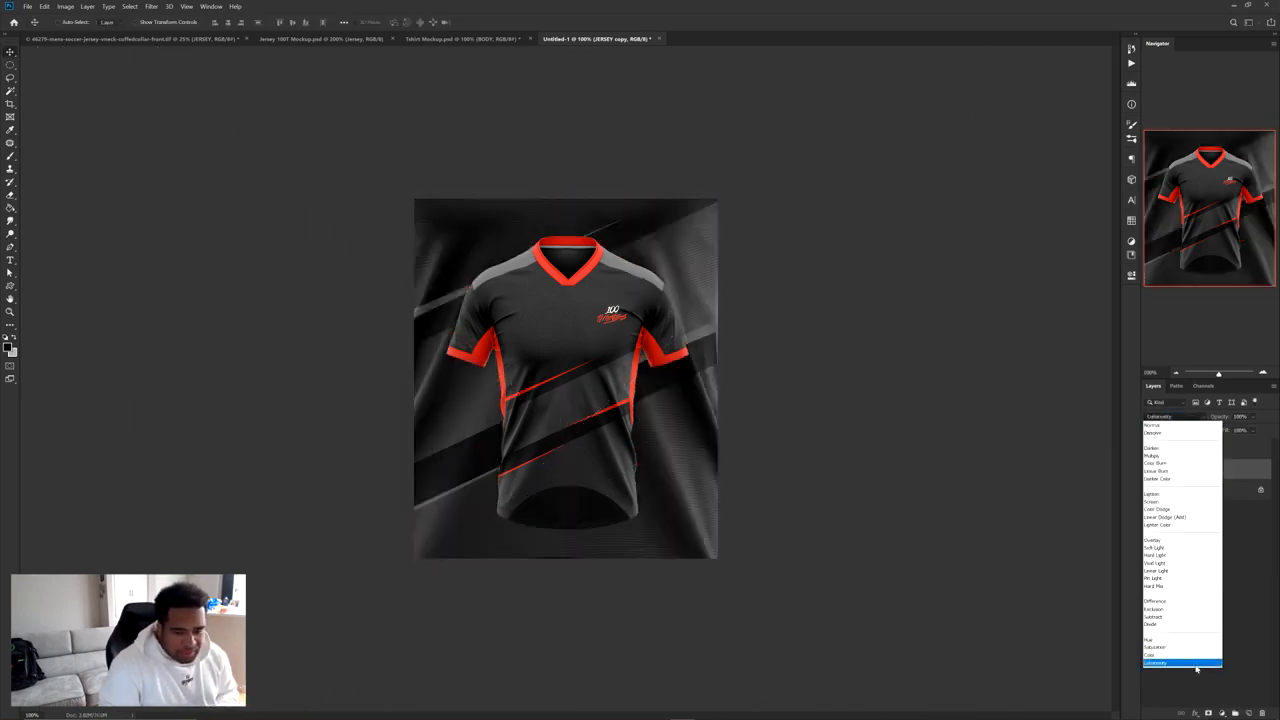
click(1165, 660)
drag(1205, 417, 1176, 417)
click(677, 304)
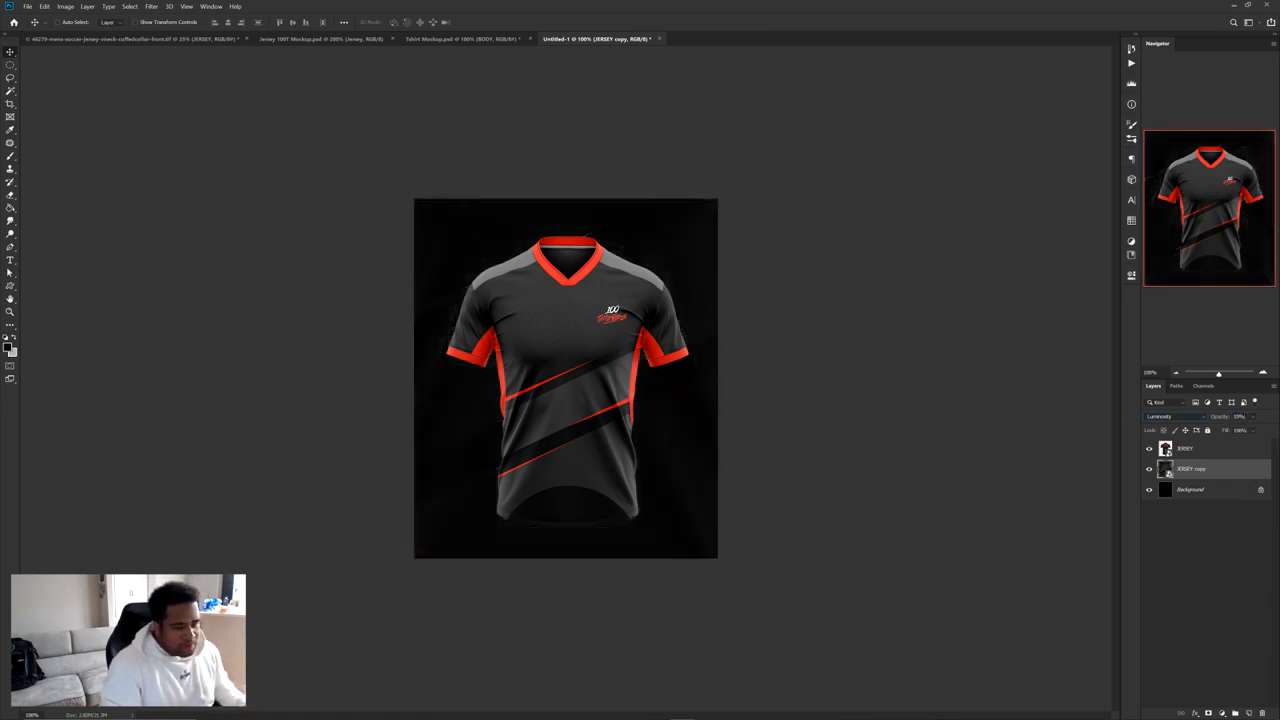
key(5)
mouse_move(688, 318)
mouse_down()
mouse_move(726, 420)
mouse_move(722, 500)
mouse_move(698, 335)
mouse_up()
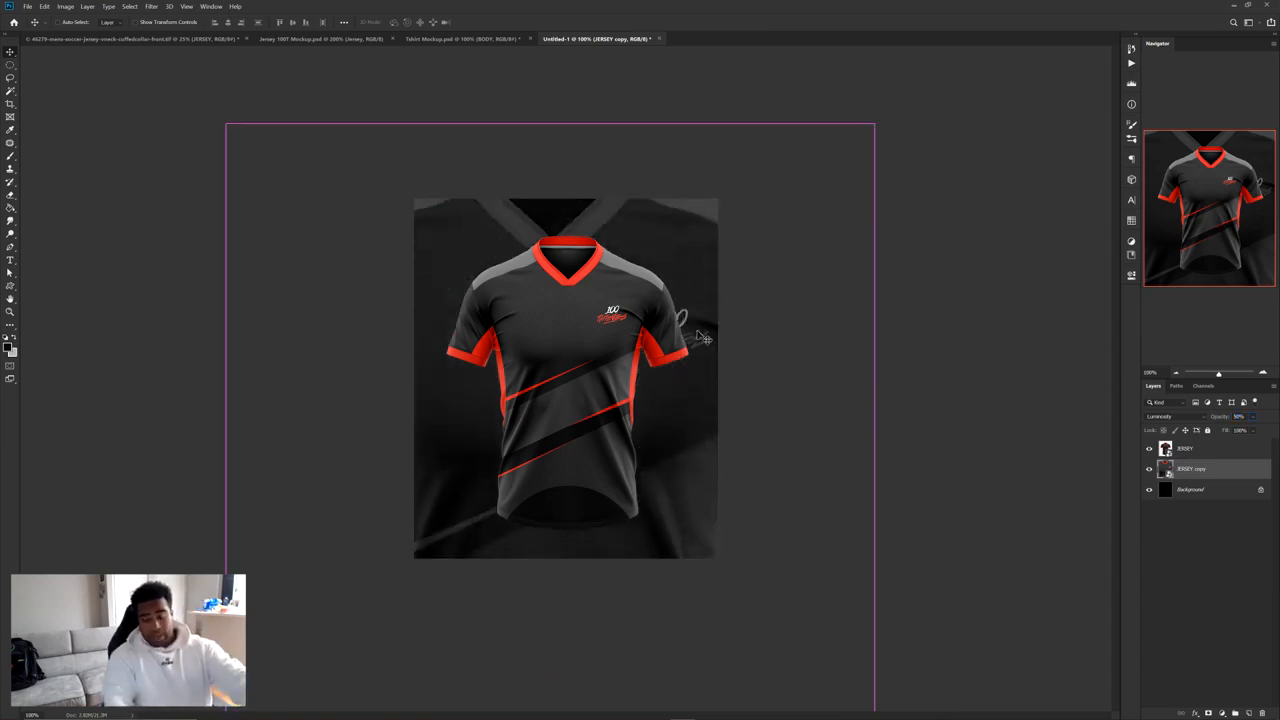
Examine the background layout of the finished Jersey 100T Mockup document and return to Untitled-1
click(336, 39)
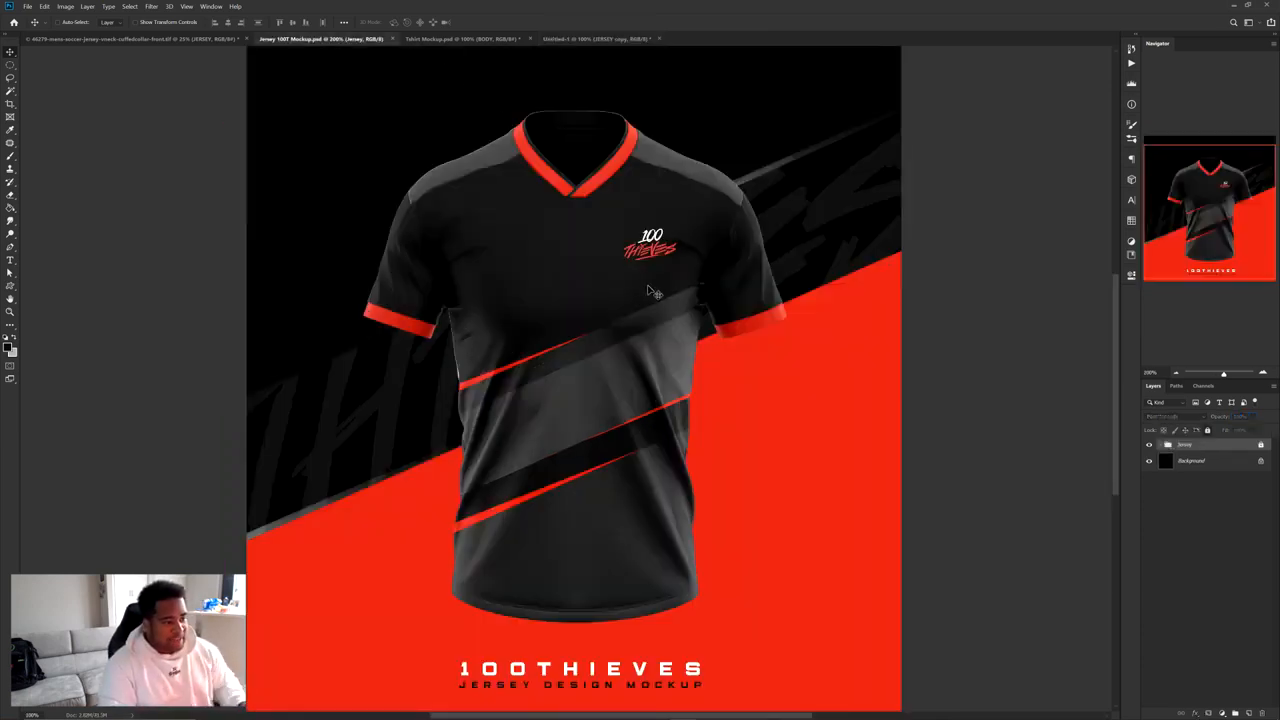
key(ctrl+minus)
key(ctrl+minus)
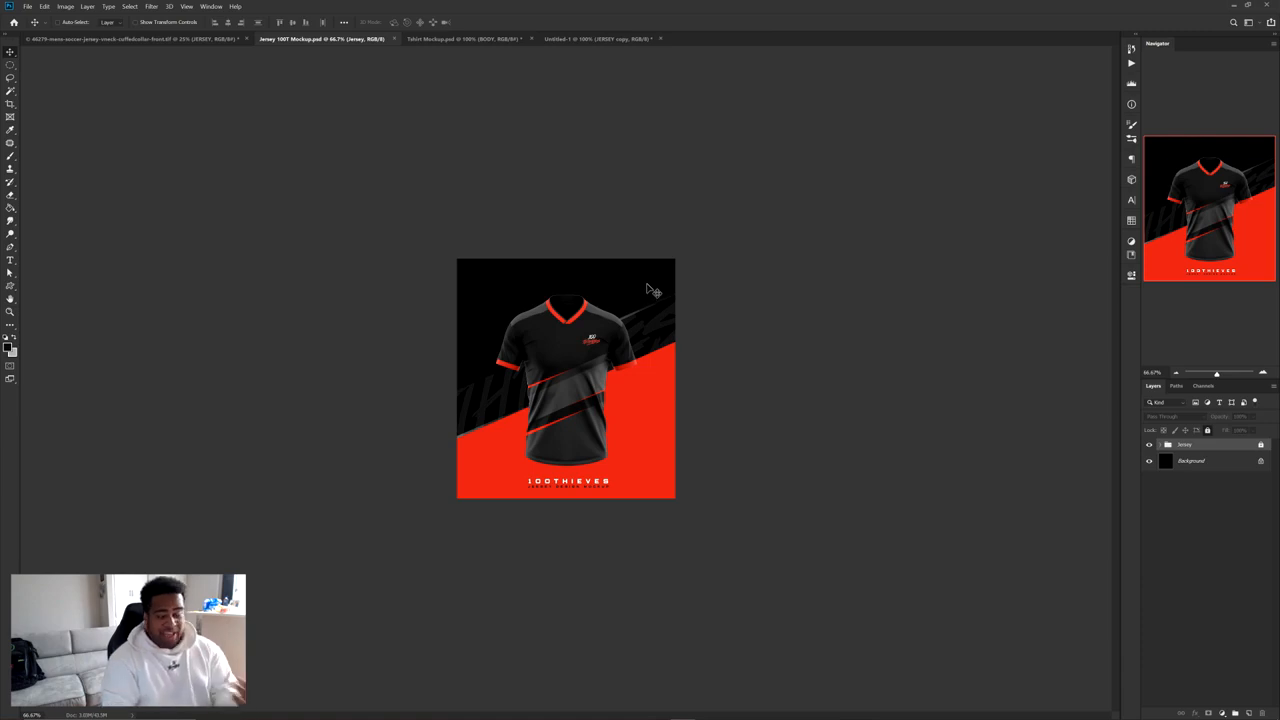
click(588, 40)
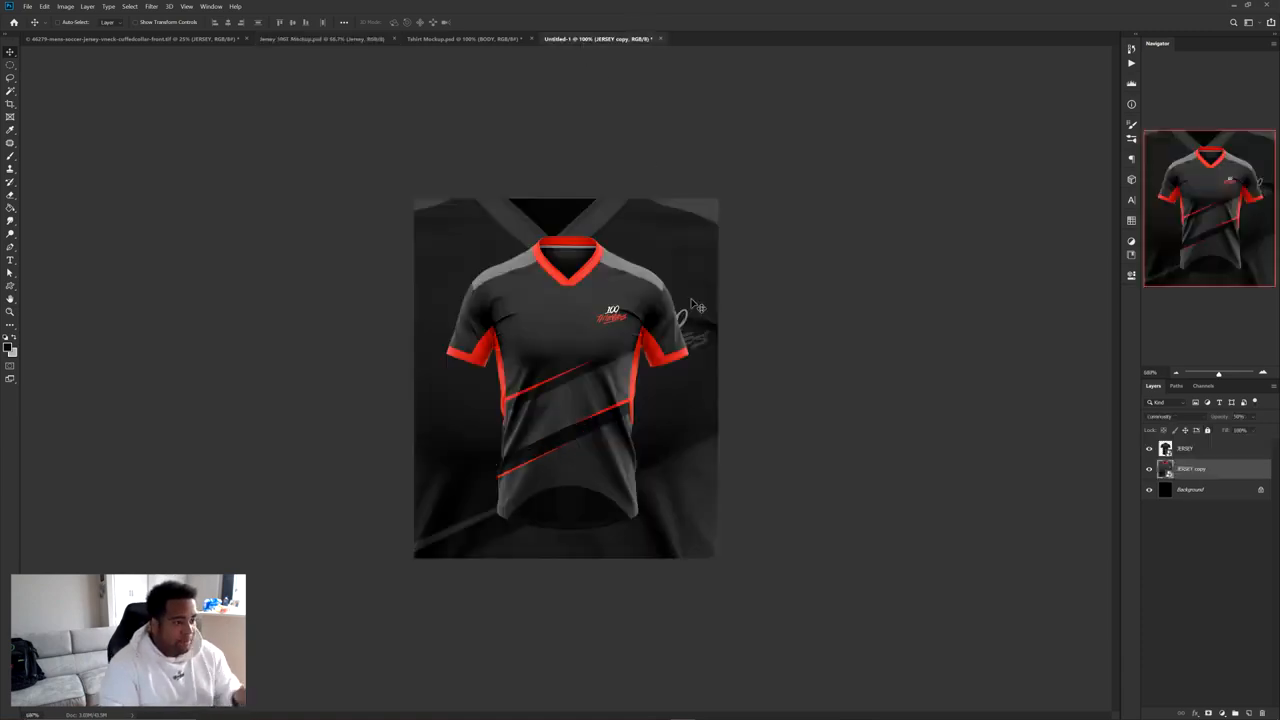
Delete the JERSEY copy layer and add a new empty layer between JERSEY and the Background
click(1151, 469)
key(Delete)
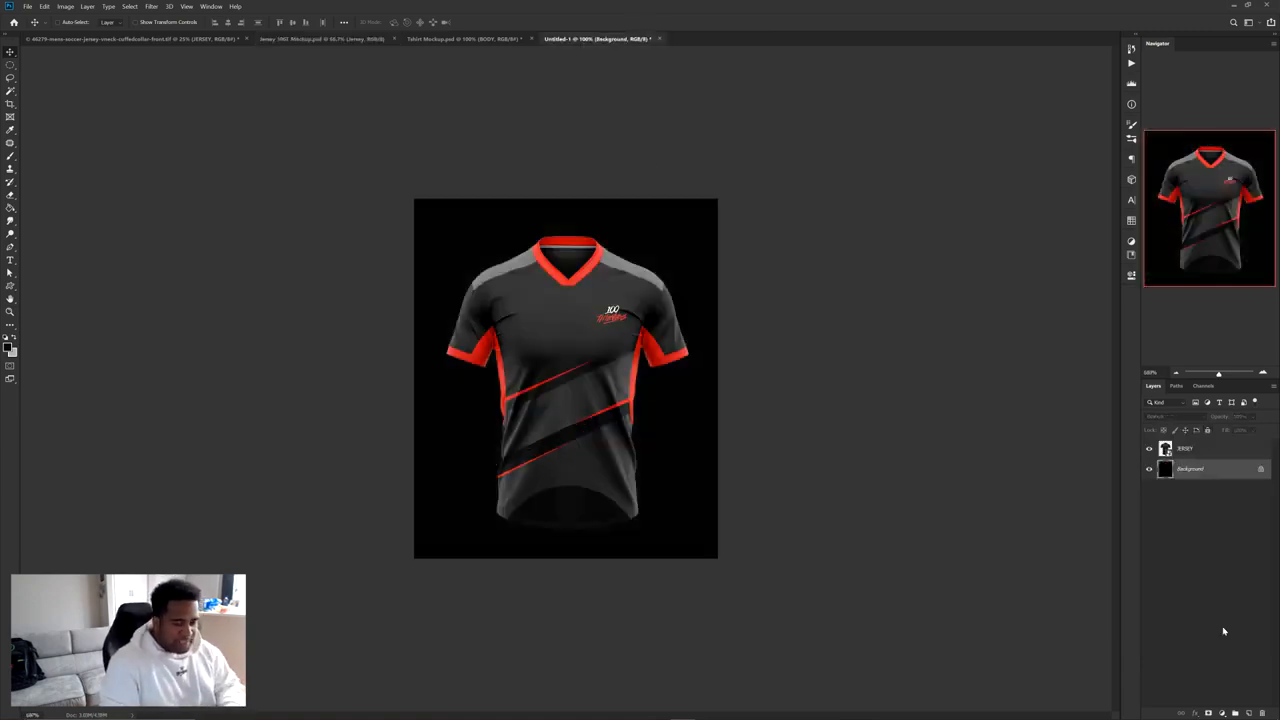
click(1250, 713)
Draw a closed Pen path on Layer 1 with a rising diagonal upper edge, enclosing the lower part of the canvas
key(p)
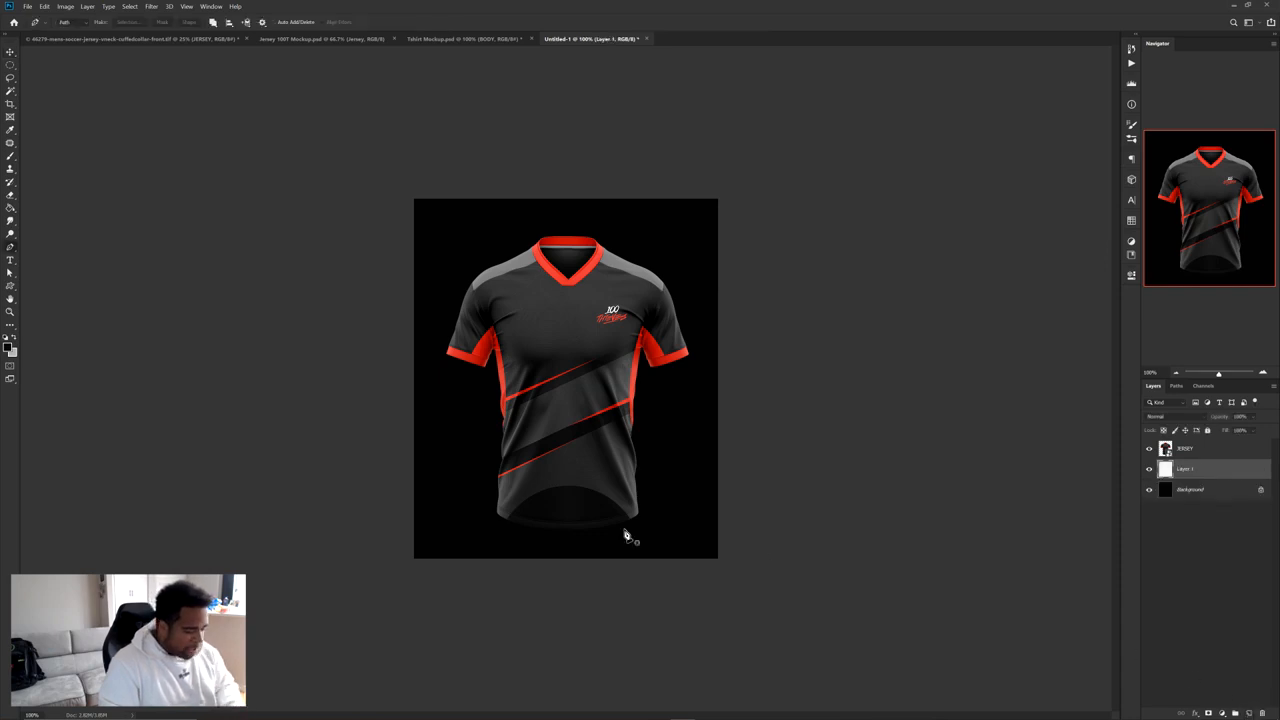
click(389, 490)
click(770, 324)
click(770, 577)
drag(738, 608, 747, 608)
click(389, 570)
click(389, 490)
Fill the closed path on Layer 1 with a red sampled from the jersey's trim, and delete the path
right_click(537, 345)
click(557, 400)
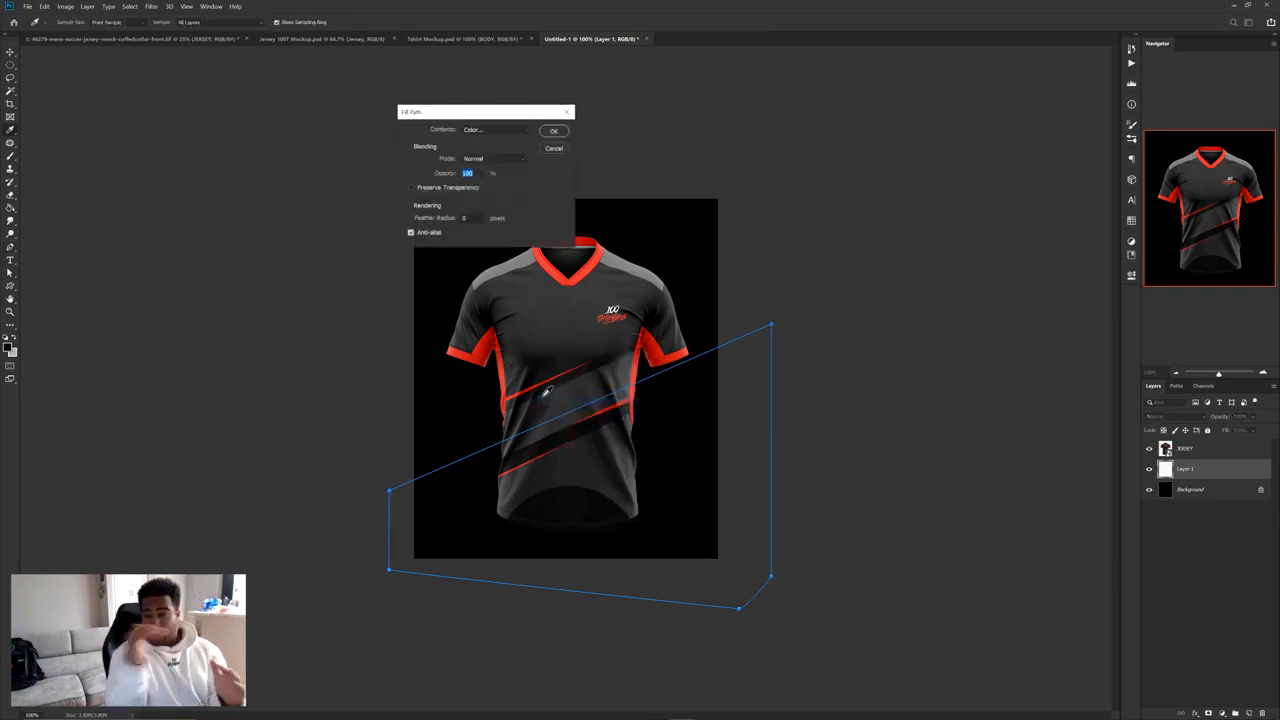
click(495, 130)
click(480, 147)
click(491, 349)
click(1101, 445)
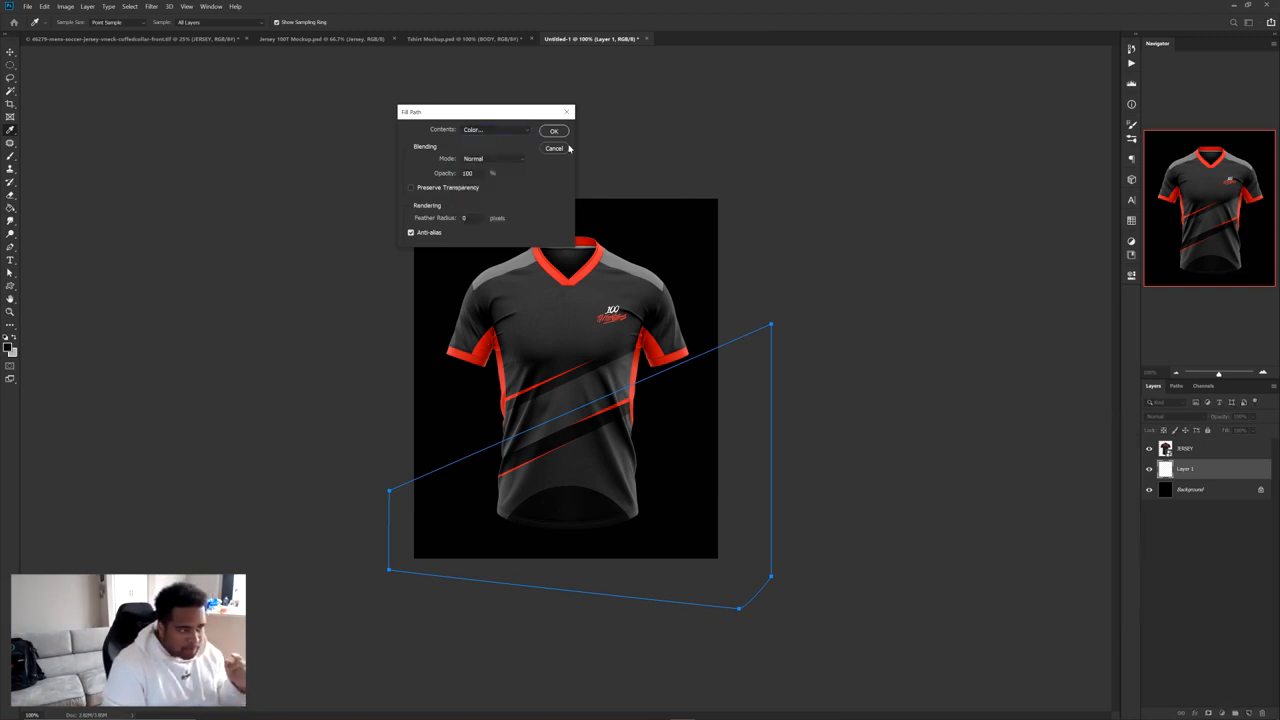
click(553, 131)
right_click(659, 238)
click(692, 250)
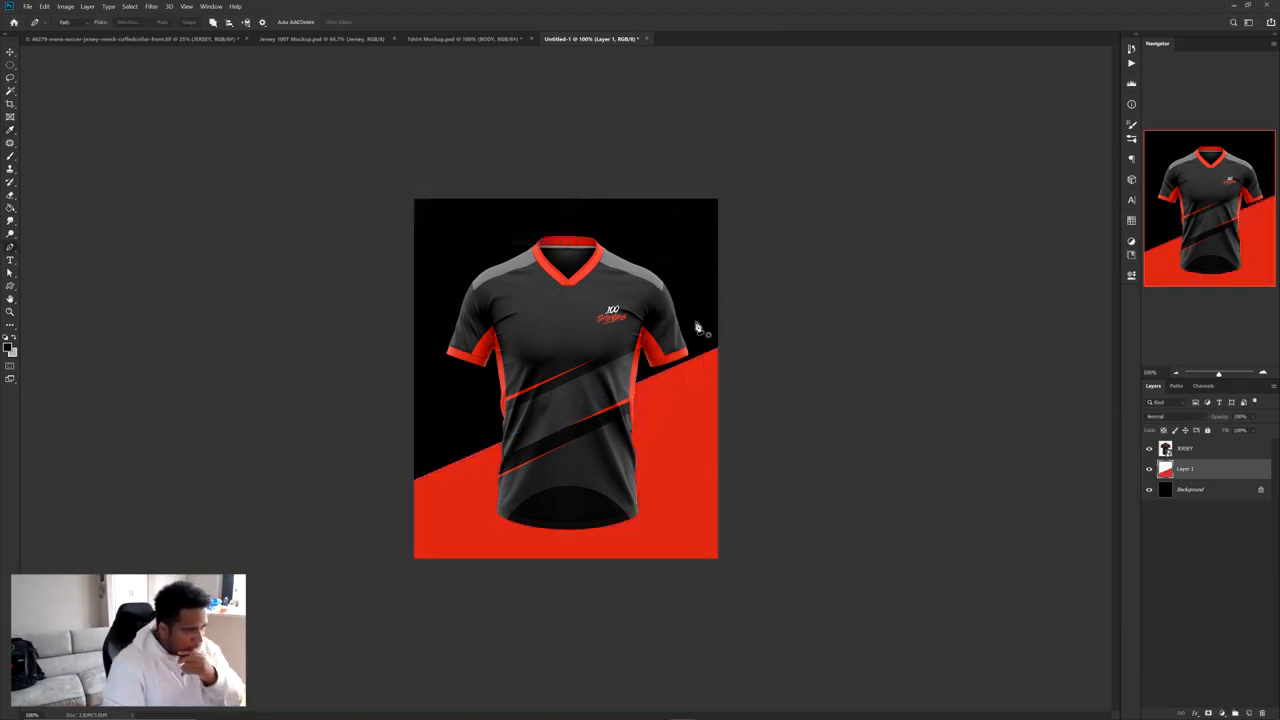
Adjust the red block's saturation and lightness with Hue/Saturation, and shift the block slightly lower on the canvas
key(v)
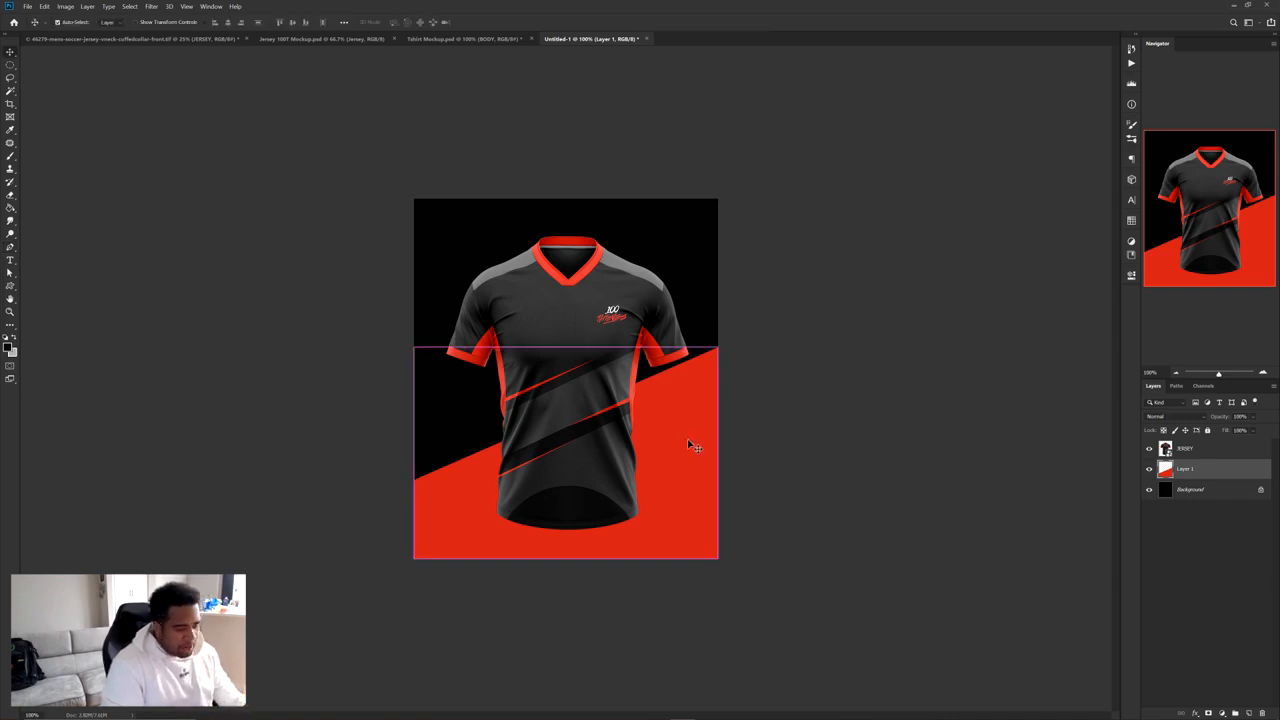
key(ctrl+u)
drag(889, 331, 898, 334)
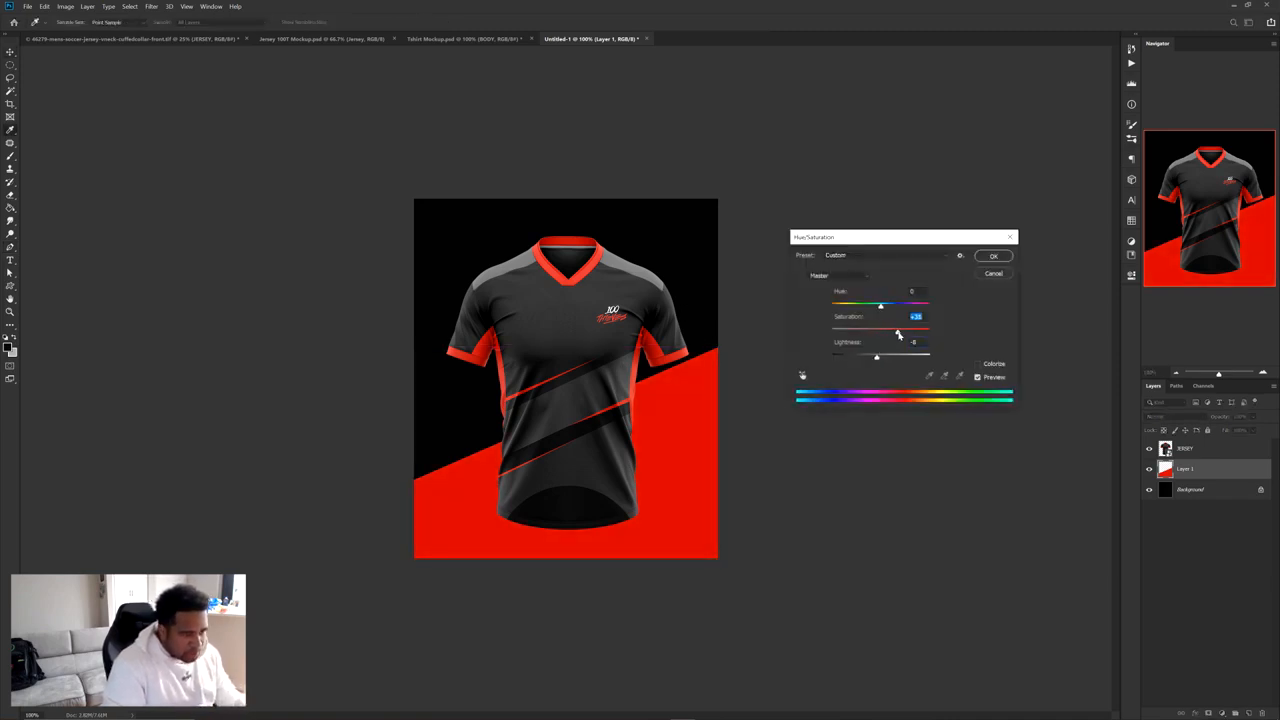
click(993, 257)
key(v)
drag(669, 443, 671, 447)
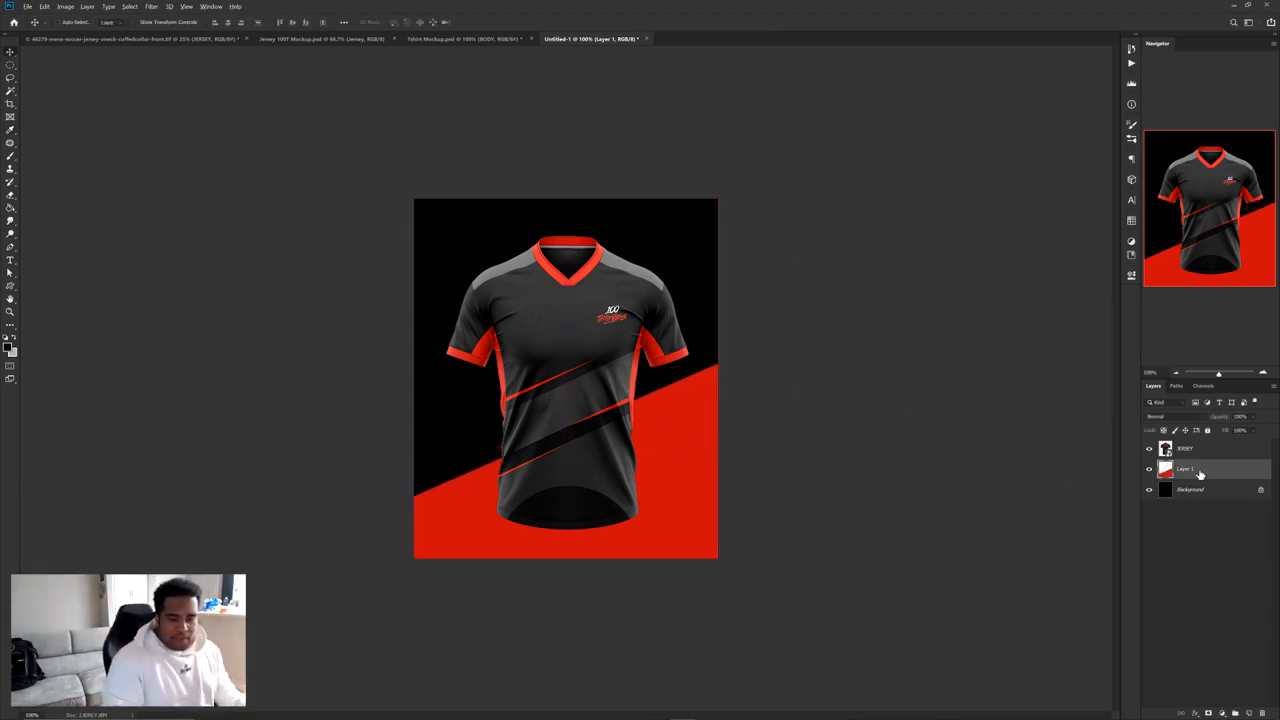
Duplicate Layer 1 beneath the original and enlarge the copy so its diagonal edge rises above the red block
drag(1208, 474, 1190, 482)
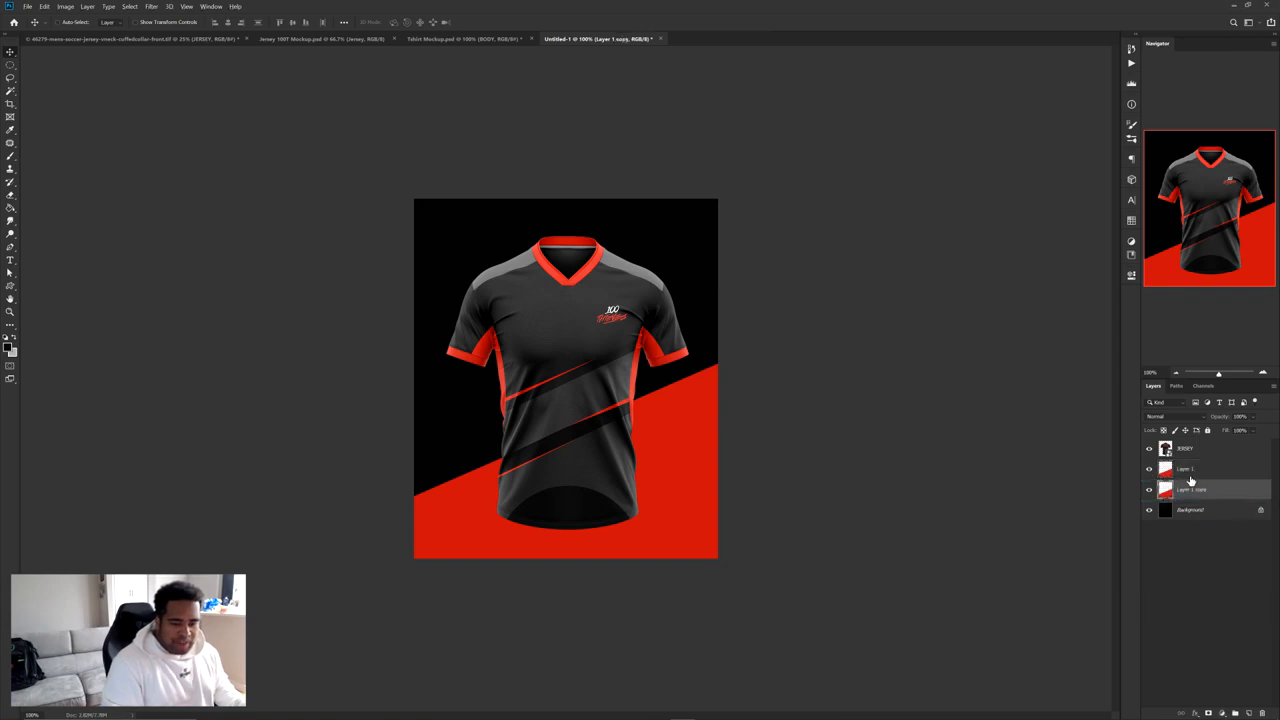
key(ctrl+t)
drag(719, 468, 876, 460)
drag(774, 472, 772, 455)
key(Return)
Turn Layer 1 copy dark grey using Hue/Saturation with saturation -100 and strongly reduced lightness
key(ctrl+u)
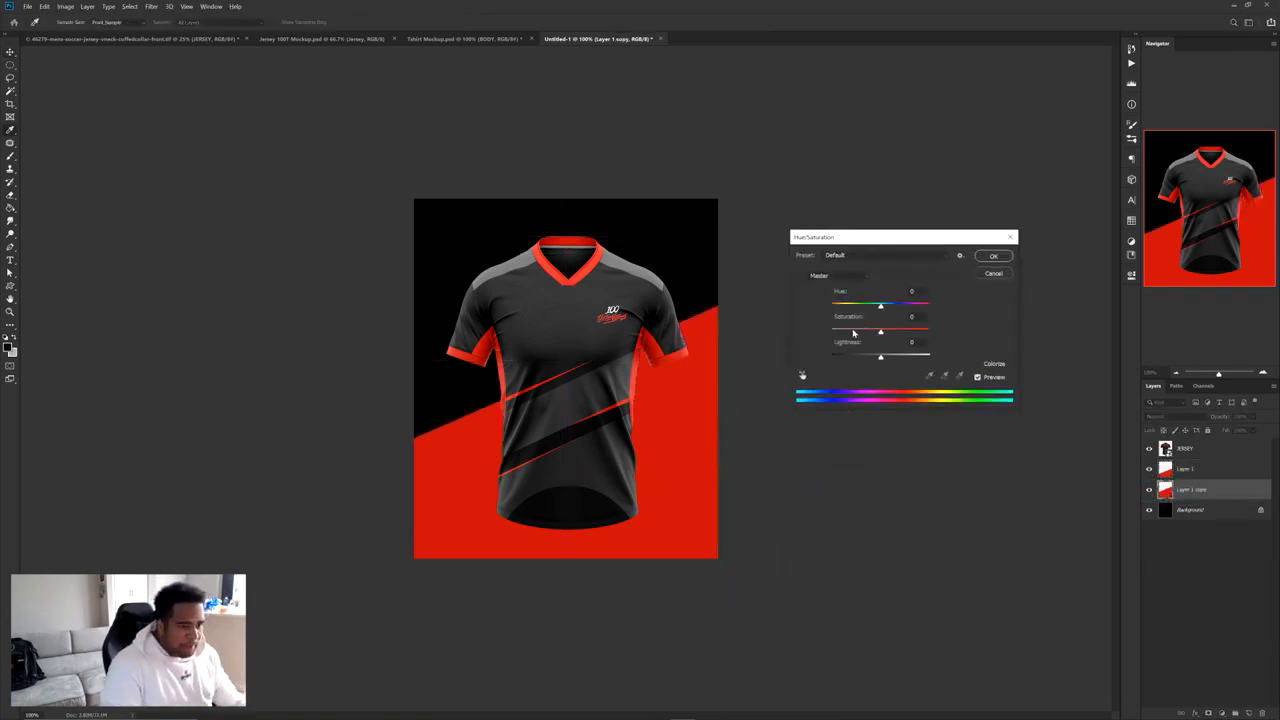
drag(853, 333, 757, 334)
drag(876, 359, 847, 358)
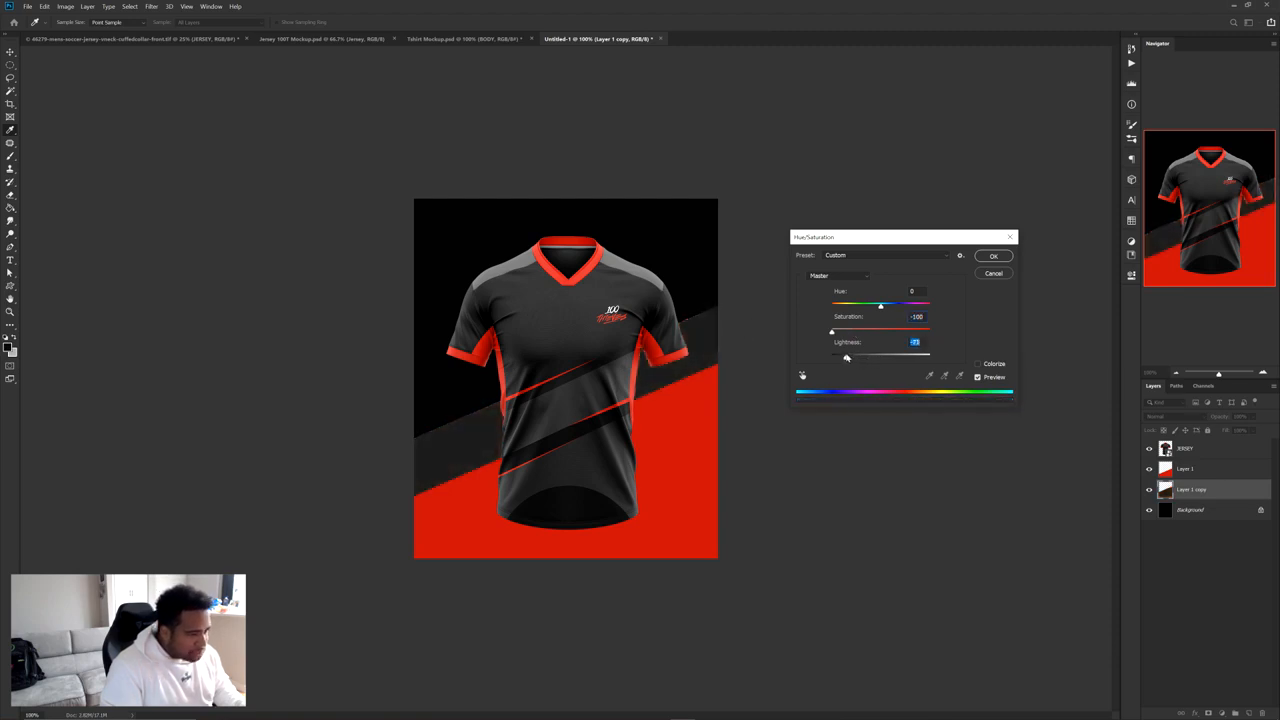
click(1005, 256)
Duplicate the dark grey block, enlarge the copy to form a higher diagonal band, and lighten it with Hue/Saturation
key(ctrl+j)
key(ctrl+t)
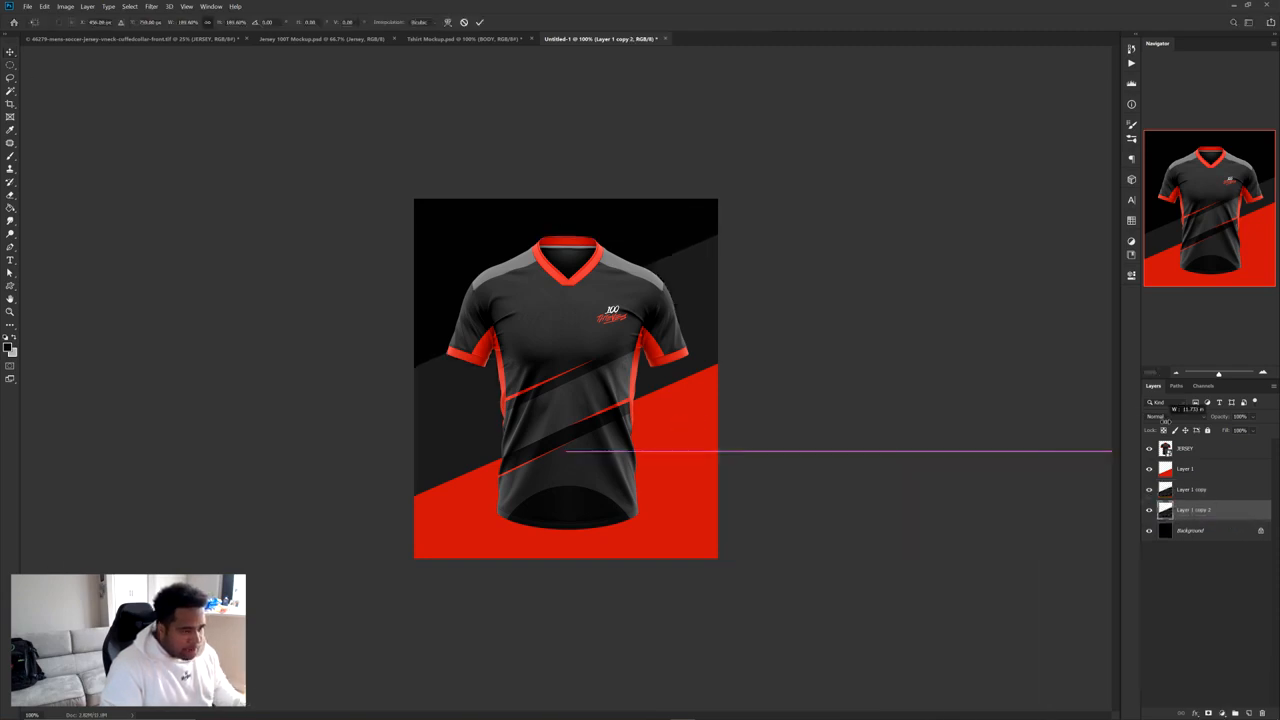
key(Return)
key(ctrl+u)
drag(880, 355, 888, 358)
click(985, 258)
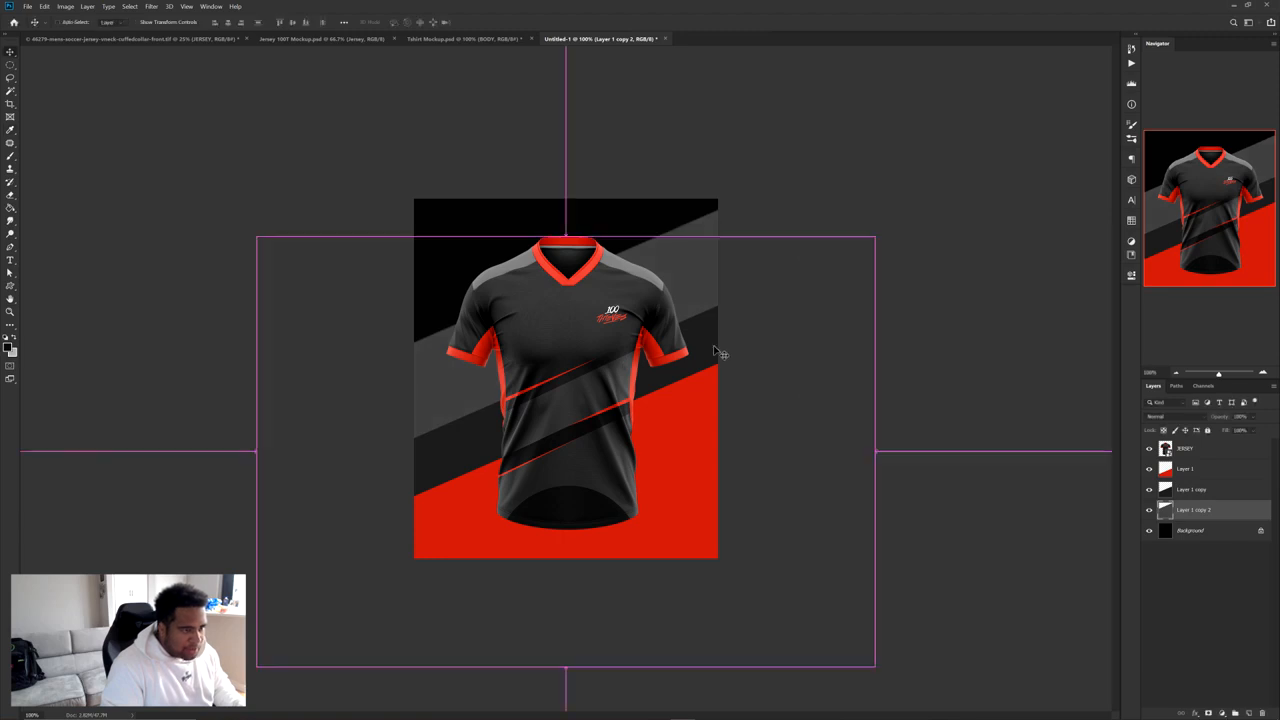
Darken the middle band on Layer 1 copy to near black with Hue/Saturation, and select Layer 1 copy 2
key(alt+bracketright)
key(ctrl+u)
drag(870, 358, 851, 358)
click(988, 258)
ctrl+click(691, 254)
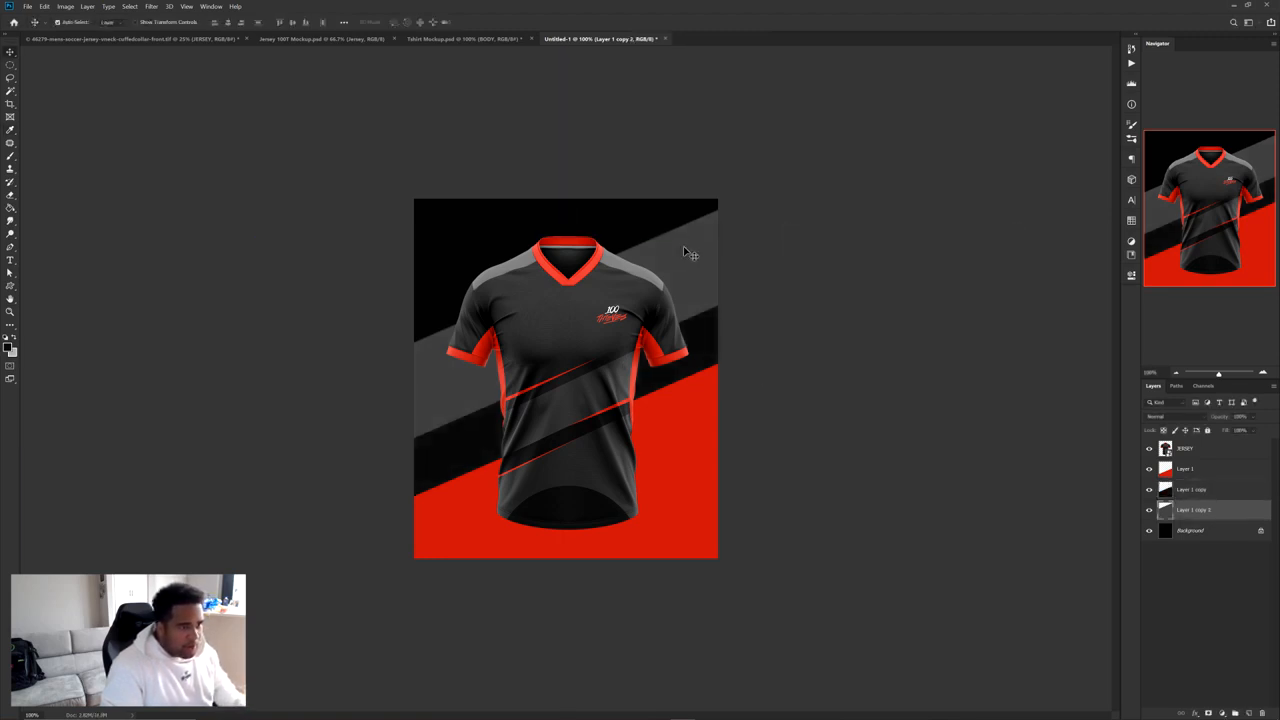
Inspect the upper grey band's blurry edge and trace a closed Pen path along that diagonal and around the canvas below it
scroll(671, 190, up, 6)
scroll(710, 398, down, 1)
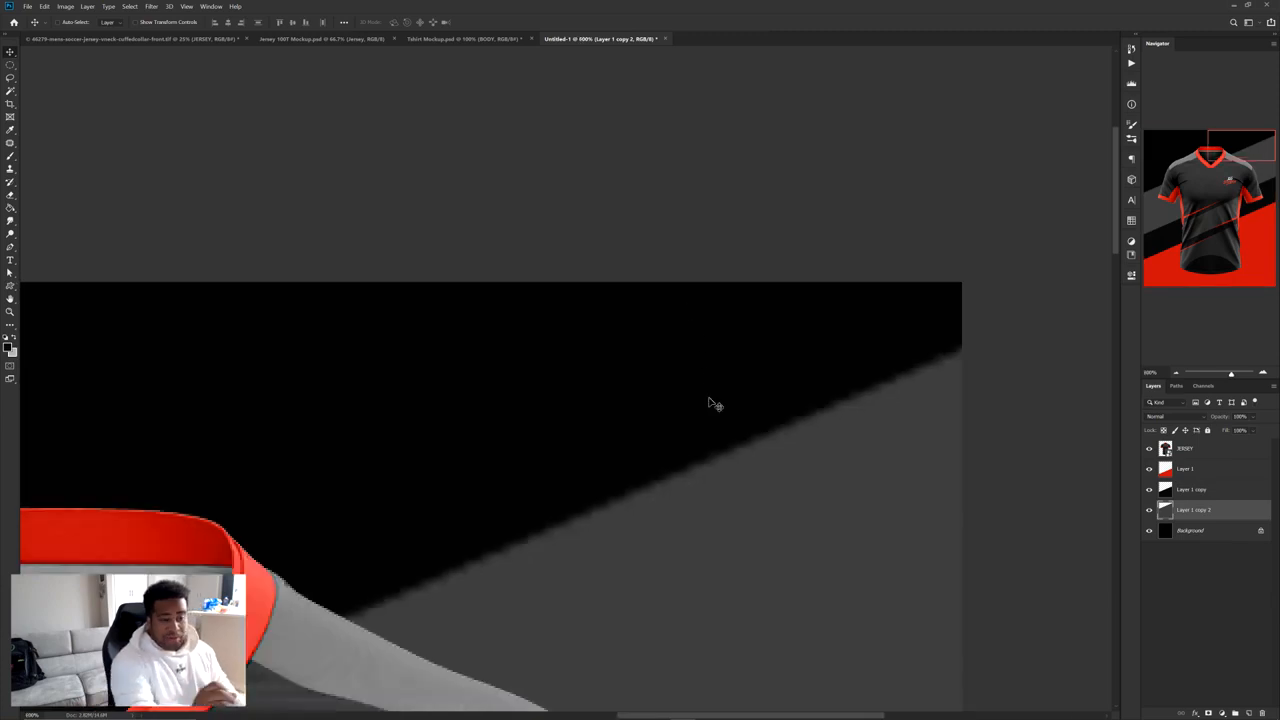
scroll(713, 403, down, 5)
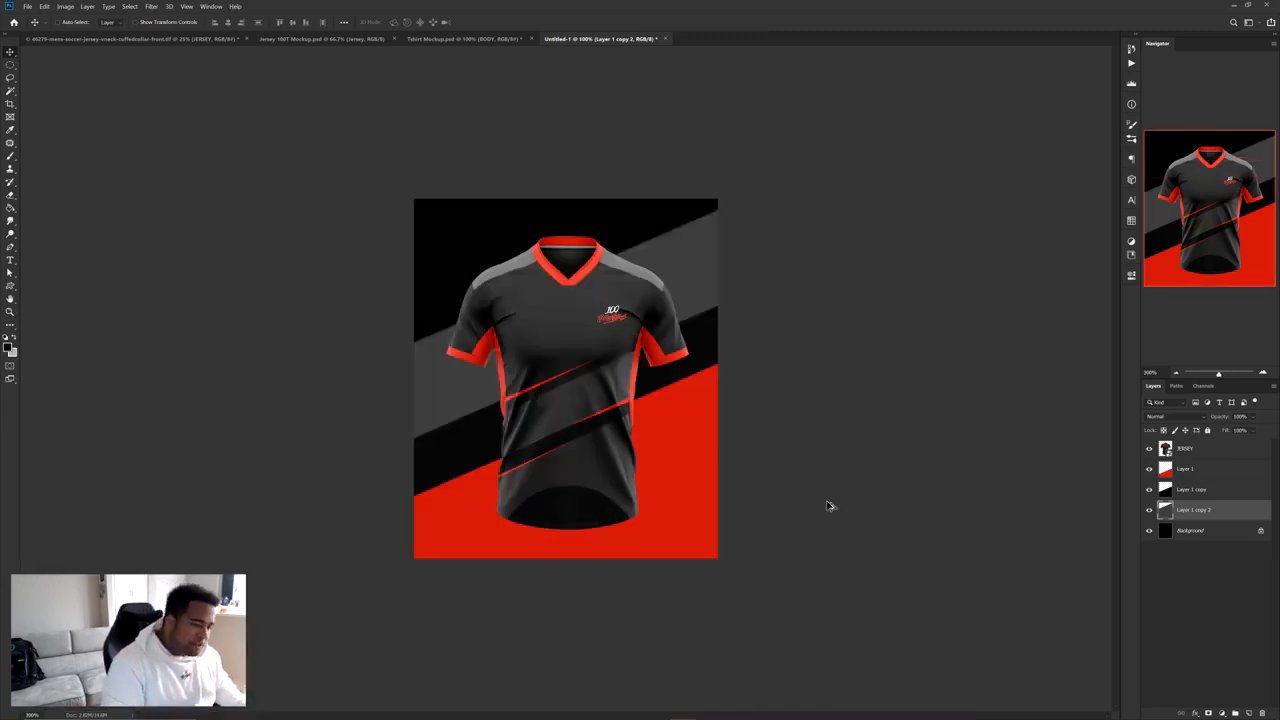
key(p)
click(403, 348)
click(754, 192)
click(754, 650)
click(473, 629)
click(346, 605)
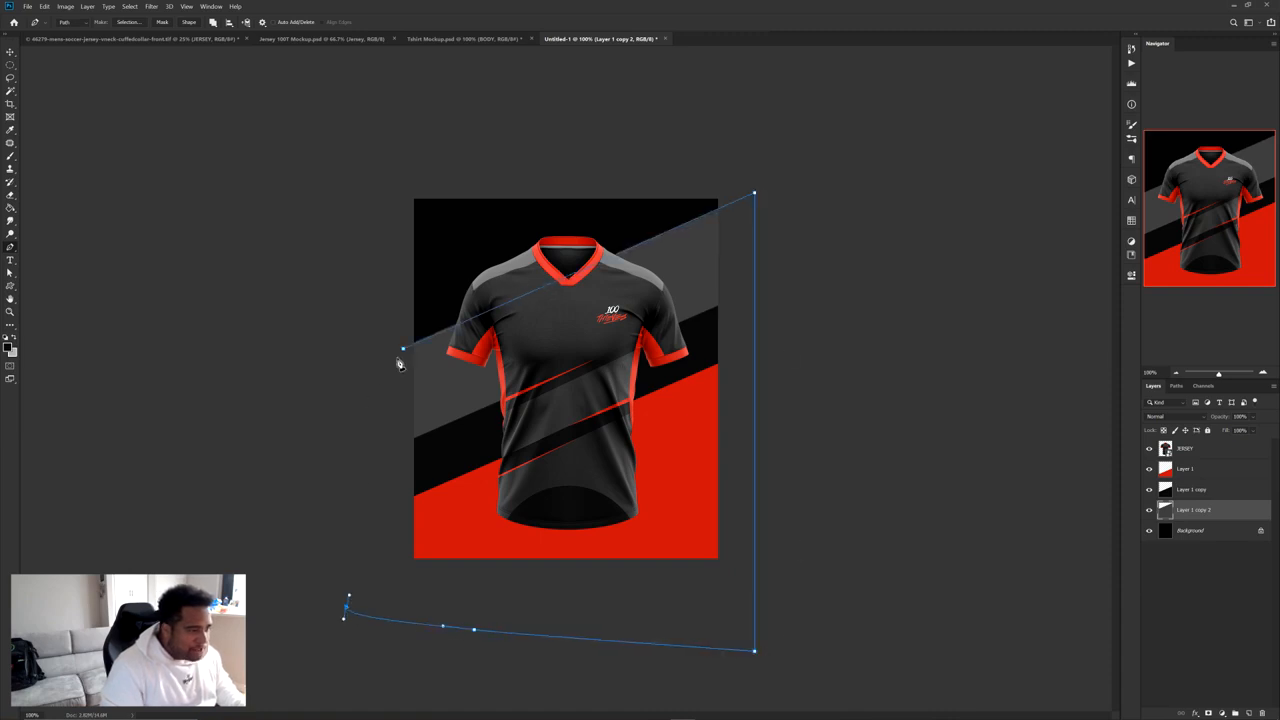
click(403, 348)
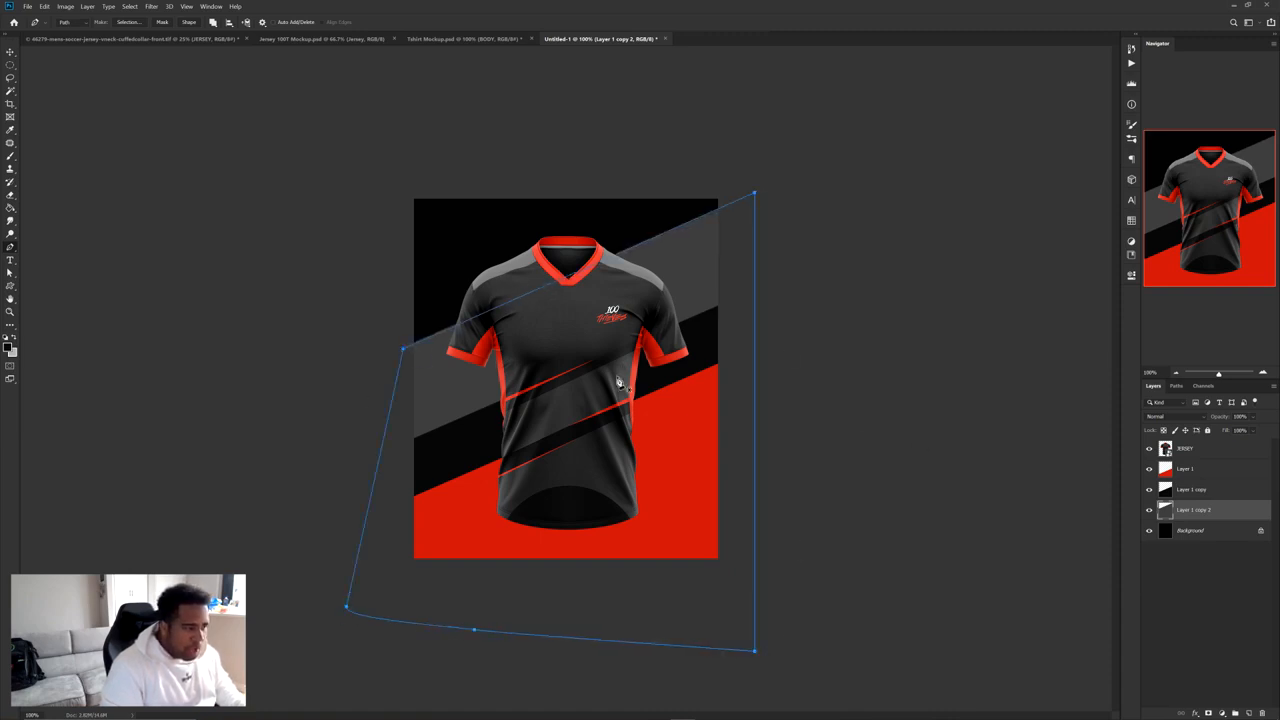
Hide Layer 1 copy 2 and add a new empty layer directly above it
click(1149, 509)
right_click(606, 349)
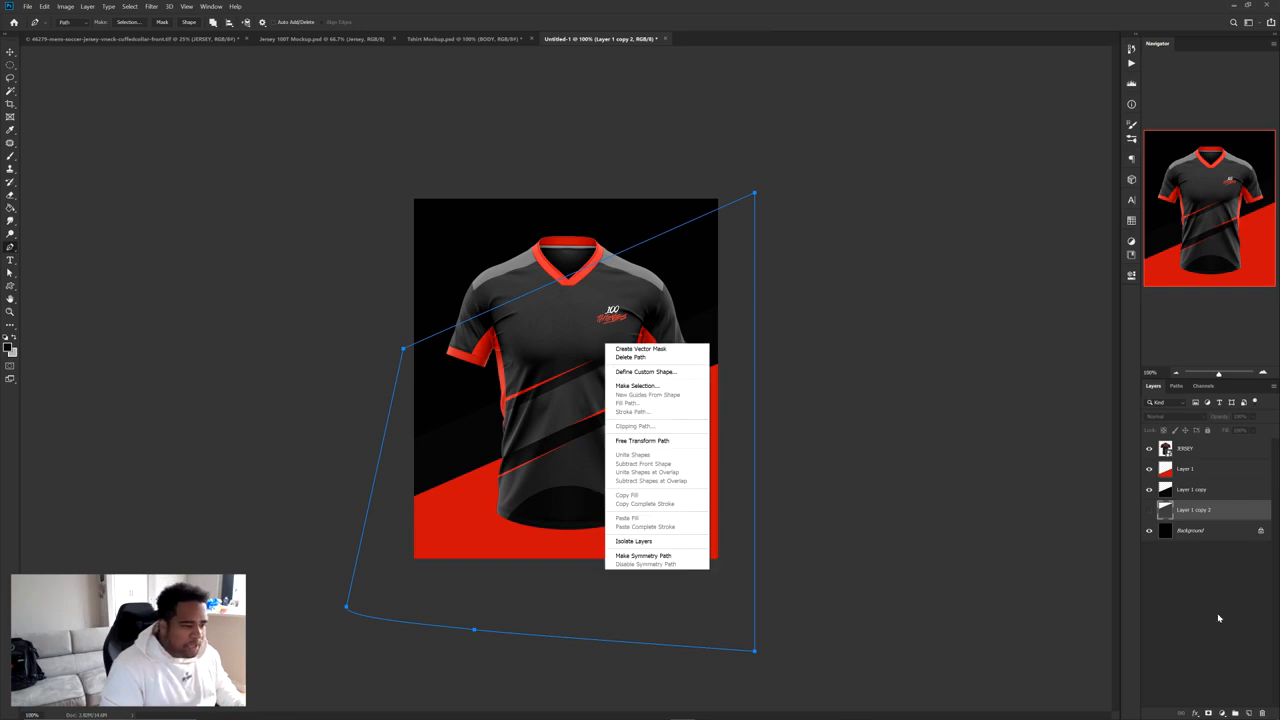
click(1248, 713)
right_click(626, 408)
click(650, 470)
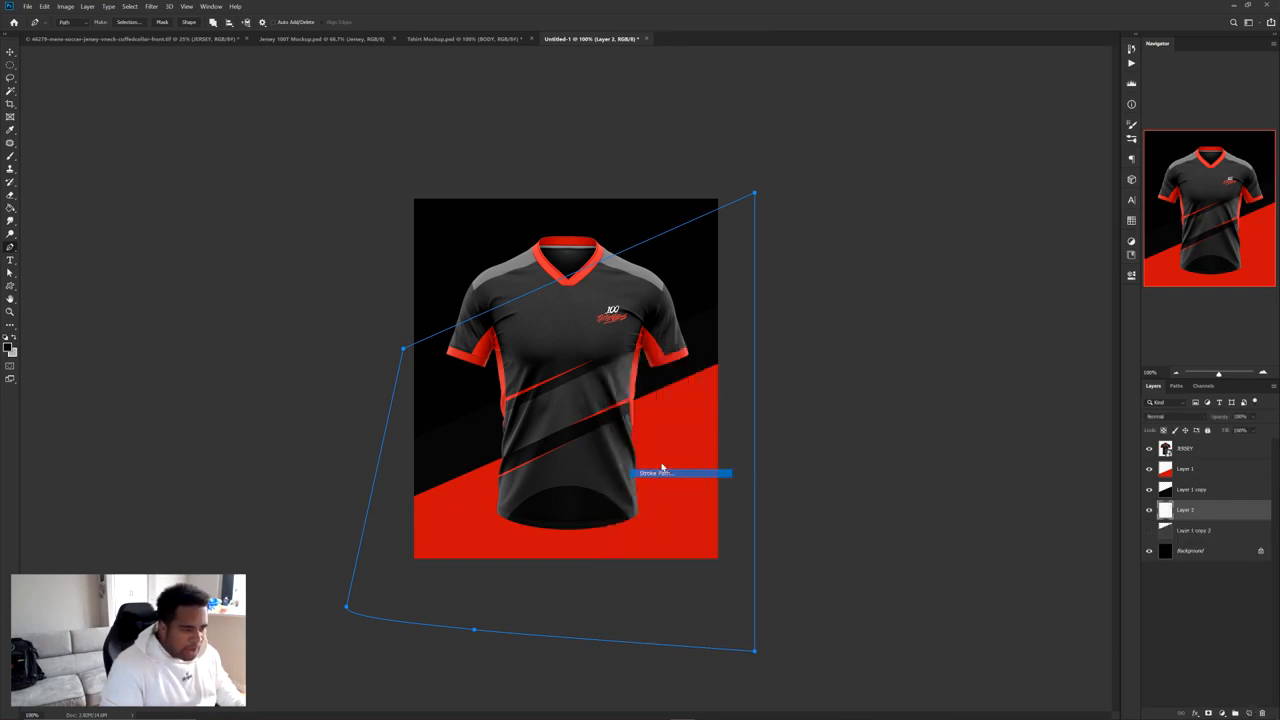
click(473, 141)
Fill the path on Layer 2 with dark grey, RGB 67, 67, 67, and delete the path
right_click(632, 275)
click(687, 325)
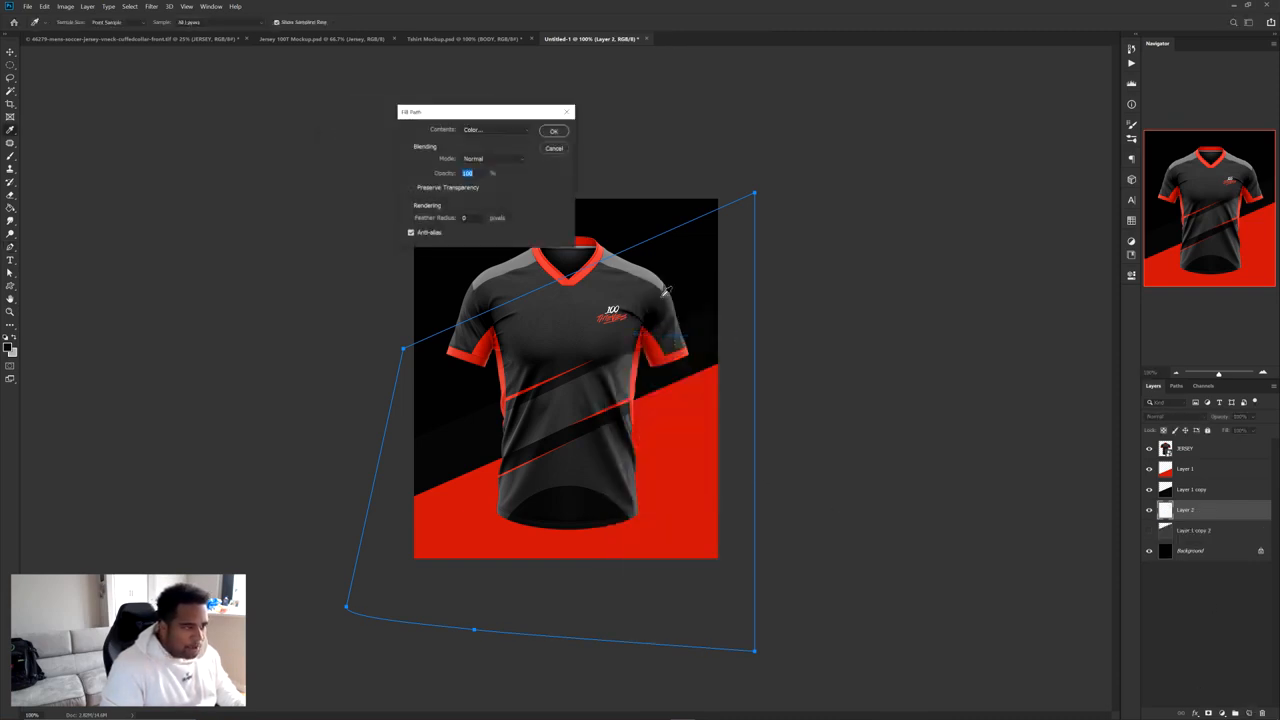
click(499, 133)
click(478, 150)
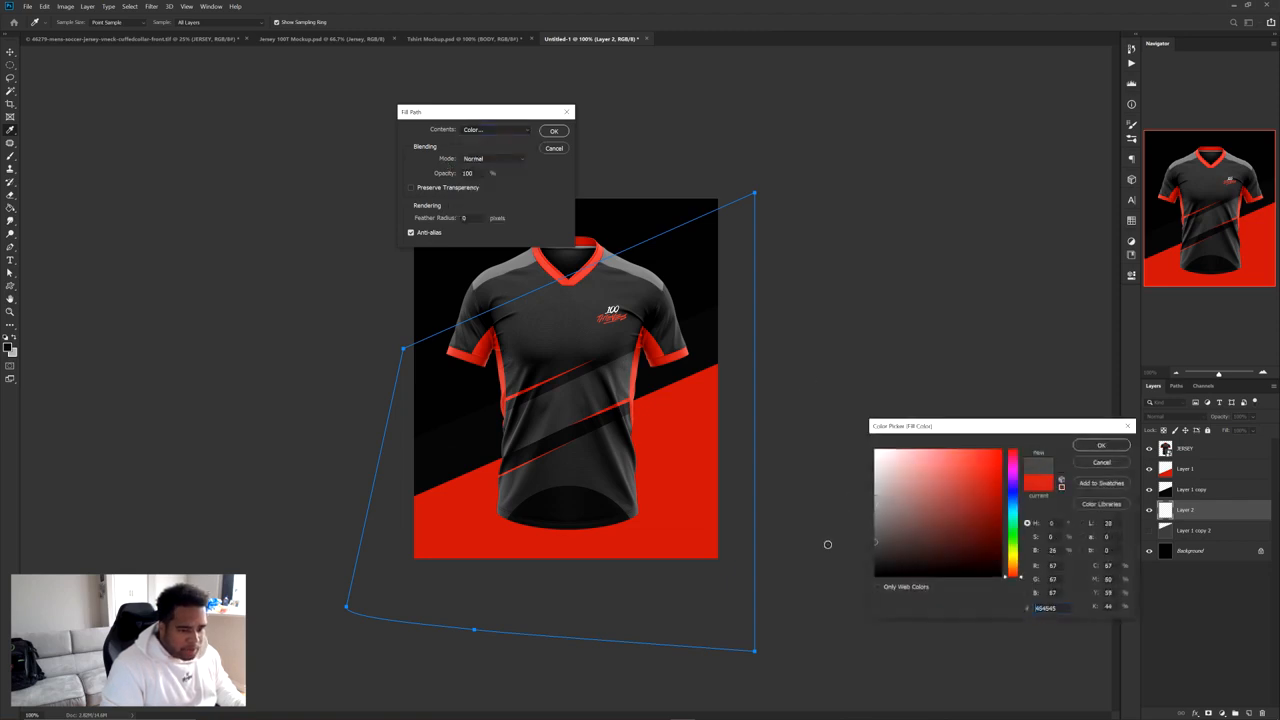
click(1101, 445)
click(553, 131)
right_click(661, 227)
click(683, 245)
Darken the grey band on Layer 2 by lowering its lightness with Hue/Saturation
key(ctrl+u)
drag(873, 362, 855, 363)
click(993, 256)
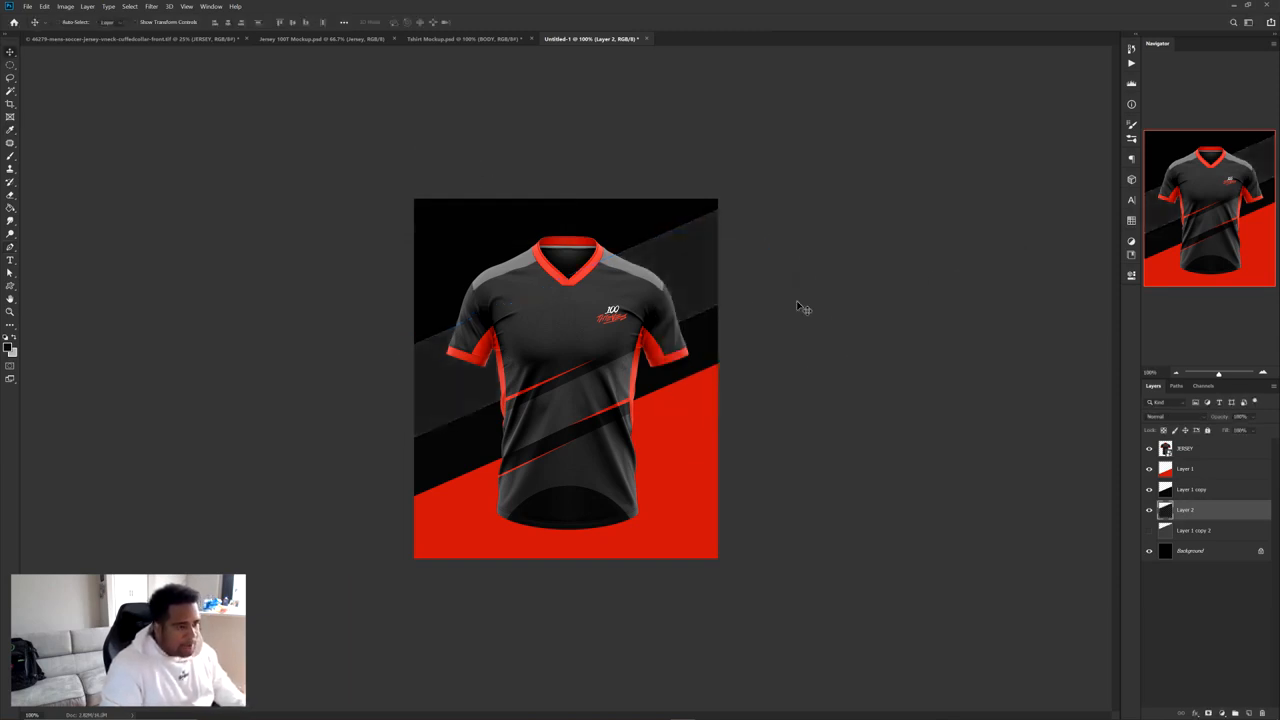
Copy the 100 Thieves logo from the soccer jersey document's JERSEY group into Untitled-1 and enlarge it beyond the canvas width
click(106, 40)
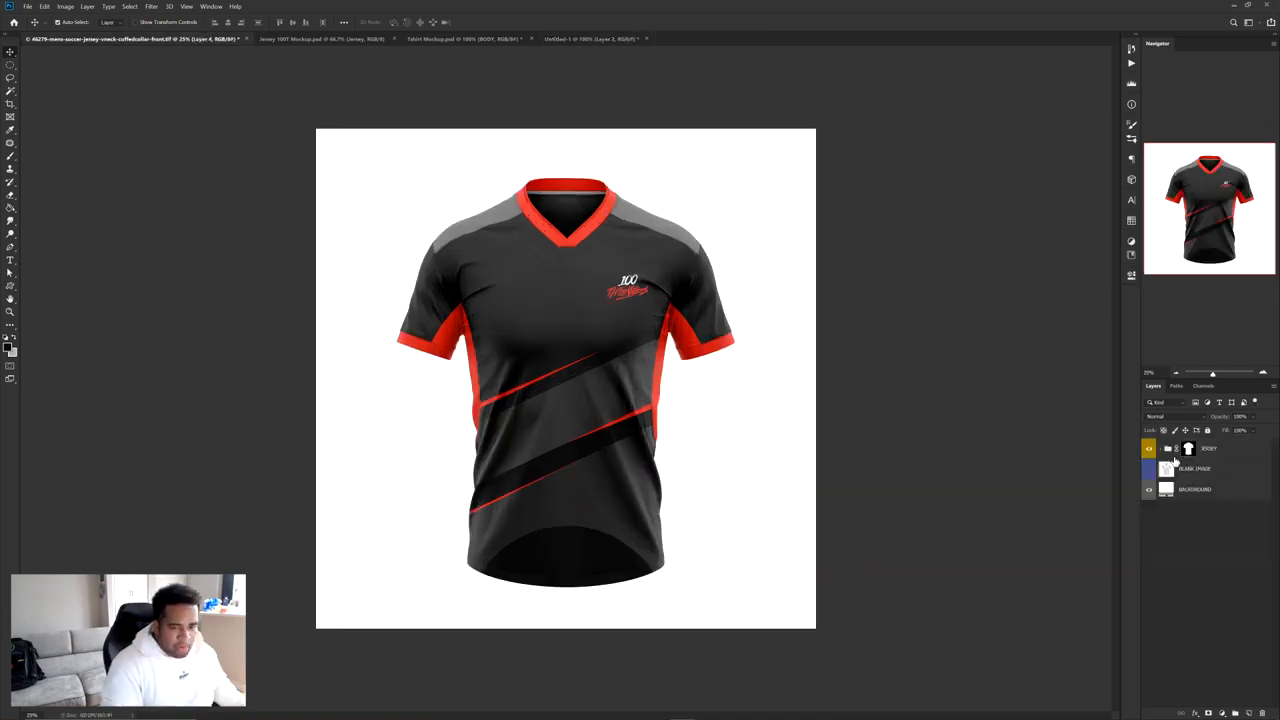
click(1159, 449)
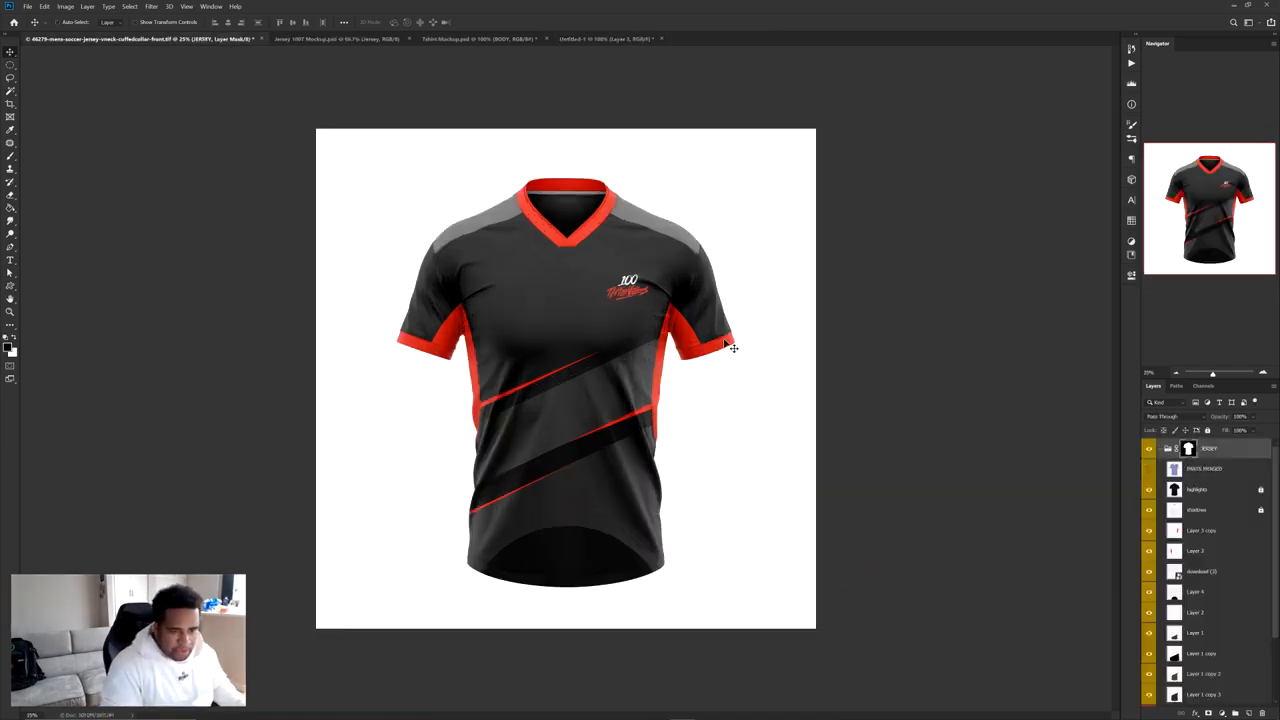
ctrl+click(634, 294)
drag(633, 295, 527, 291)
key(ctrl+t)
drag(606, 306, 846, 214)
key(Return)
Place the logo layer below Layer 1, reposition the logo, and clip it to the near-black band on Layer 1 copy
drag(1208, 512, 1206, 480)
drag(706, 335, 736, 385)
right_click(1194, 491)
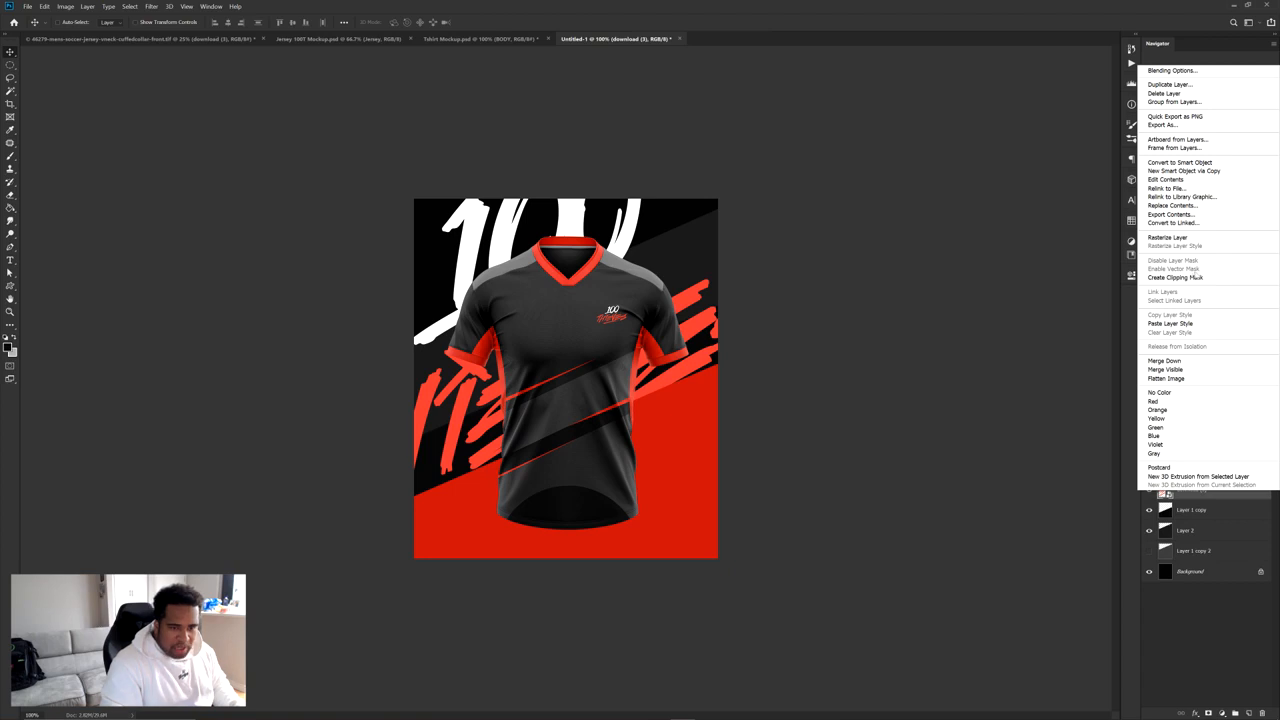
click(1175, 277)
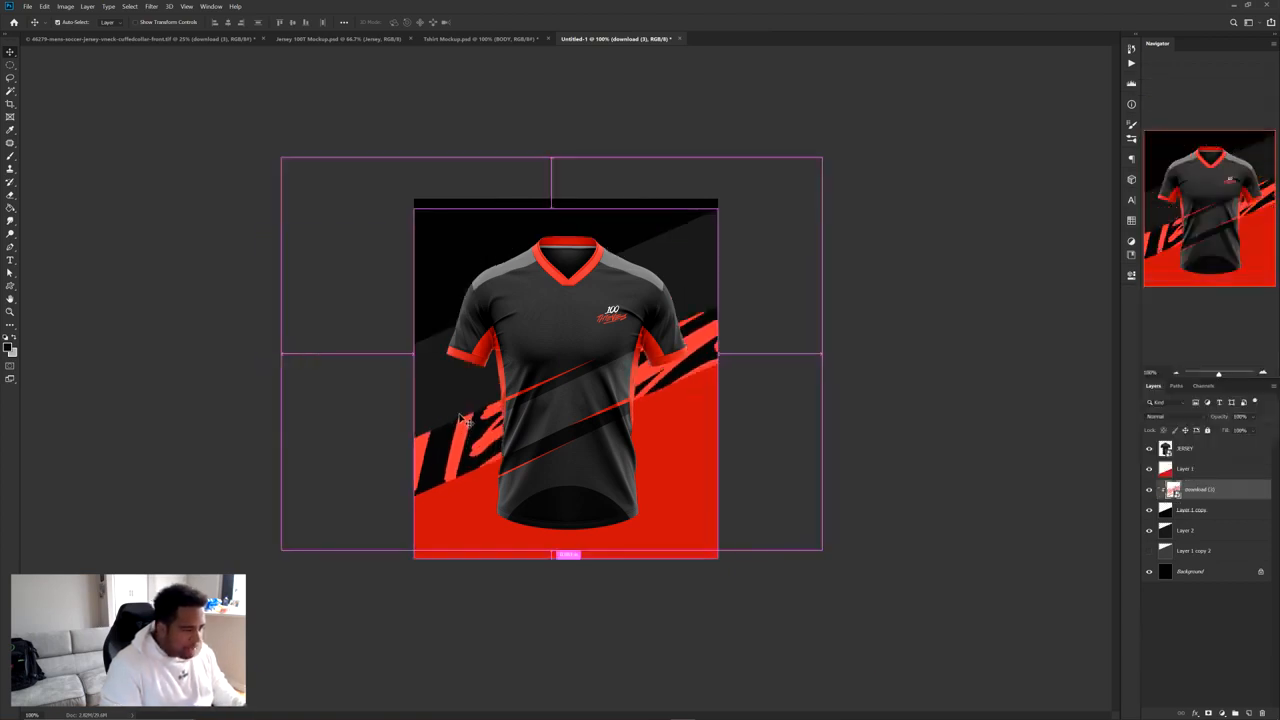
Reposition and transform the clipped logo so its lettering fills the near-black diagonal band
mouse_move(449, 424)
mouse_down()
mouse_move(450, 402)
mouse_move(492, 408)
mouse_up()
key(ctrl+t)
drag(919, 352, 922, 321)
key(Return)
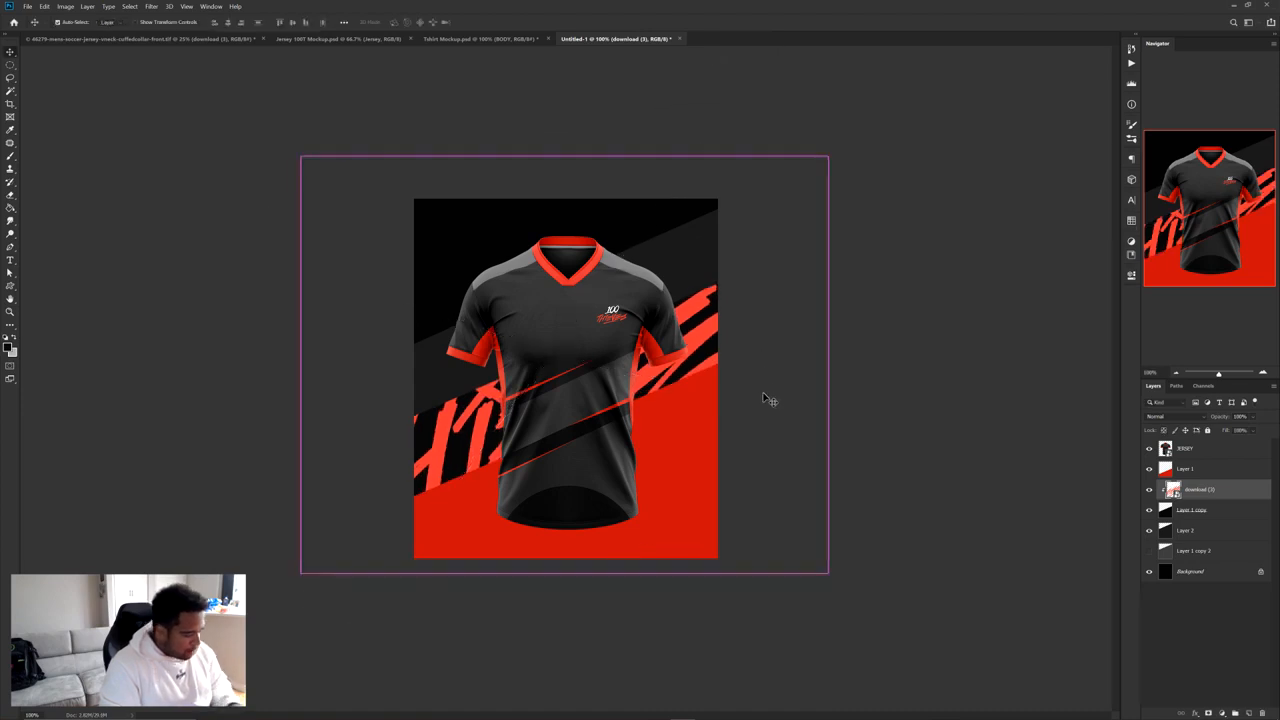
Turn the clipped logo white with Hue/Saturation and lower its layer opacity until the lettering is only a faint pattern
key(ctrl+u)
click(824, 272)
click(1165, 416)
click(1232, 420)
click(1242, 416)
scroll(1242, 416, down, 10)
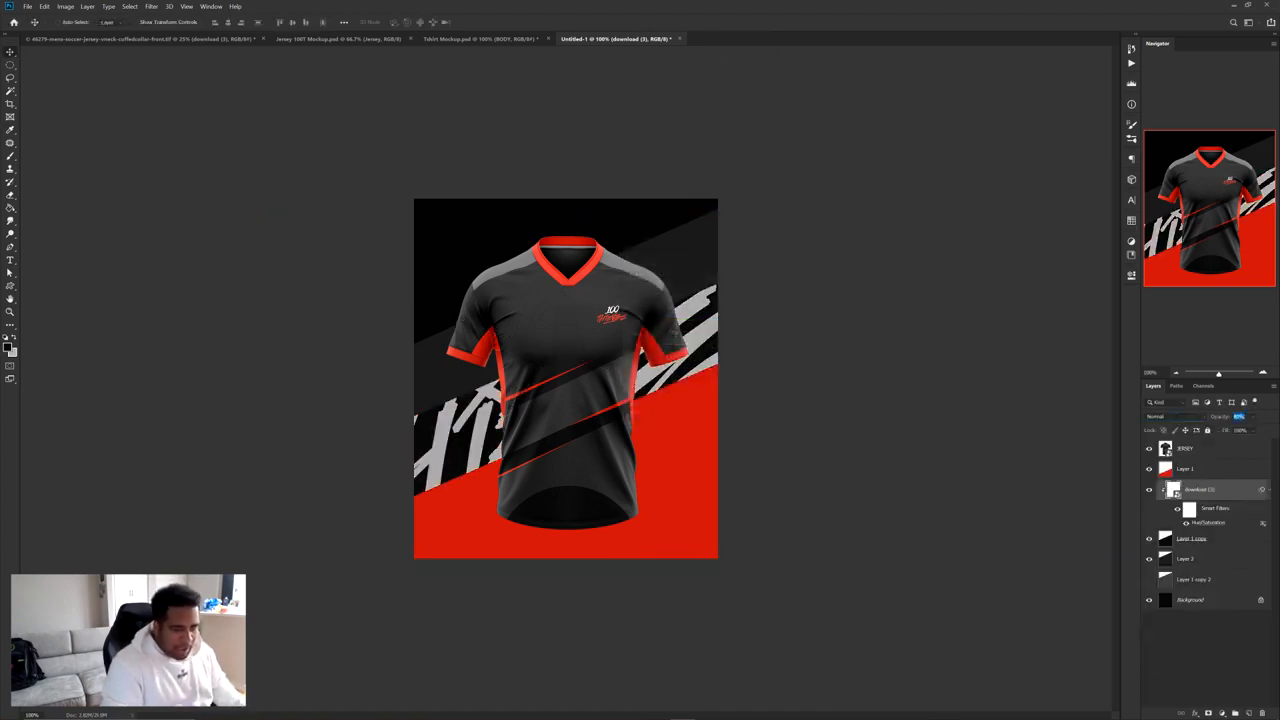
scroll(1242, 416, up, 2)
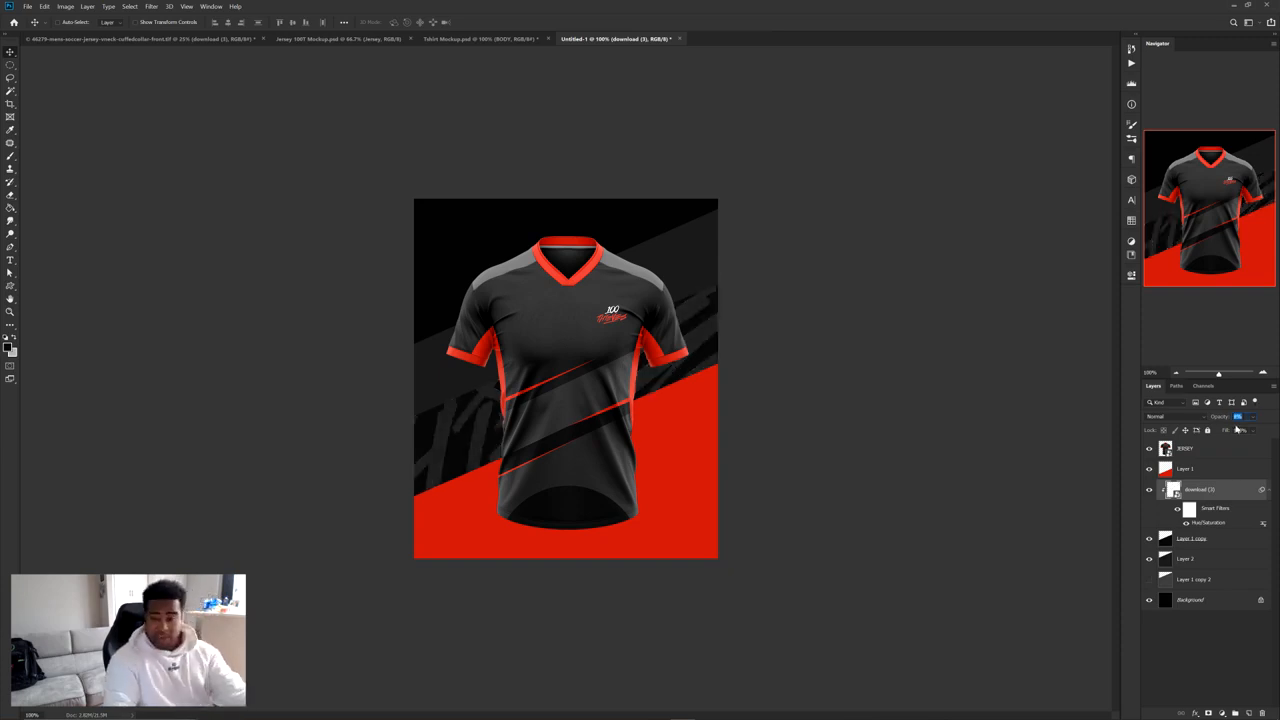
Add a new empty layer between Layer 1 and JERSEY and switch to the Brush tool
click(1216, 469)
click(1249, 713)
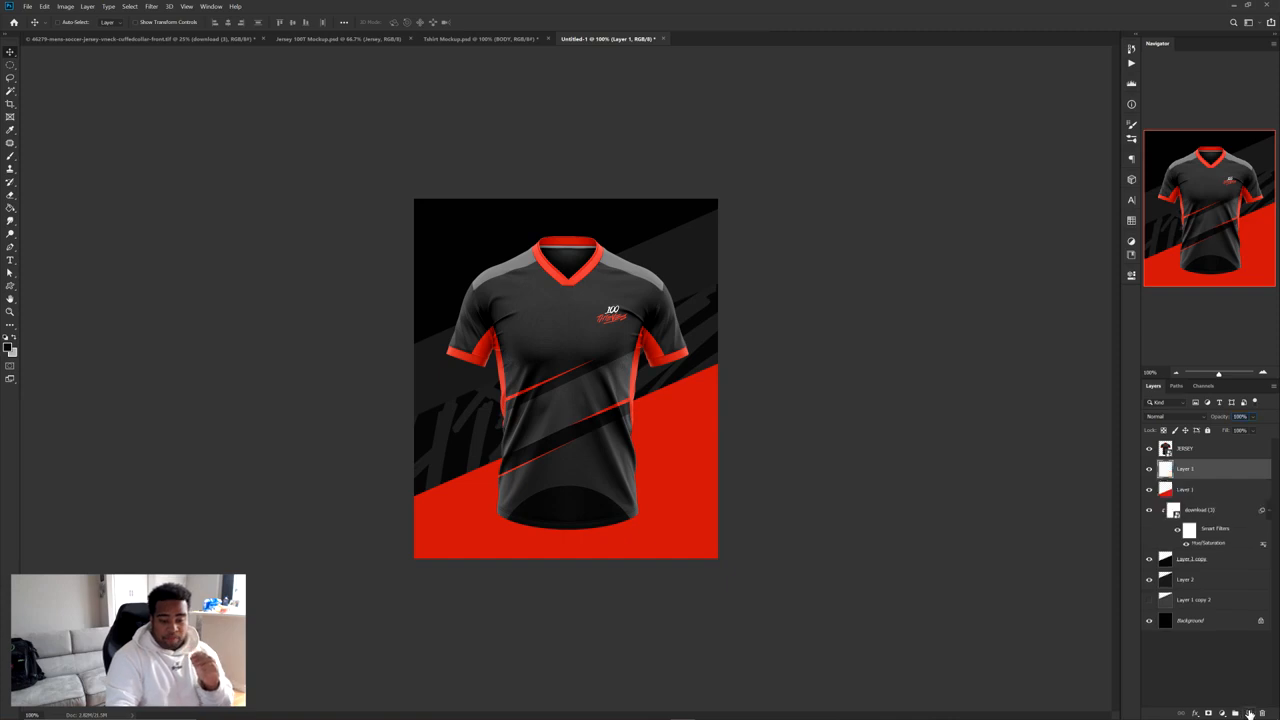
key(b)
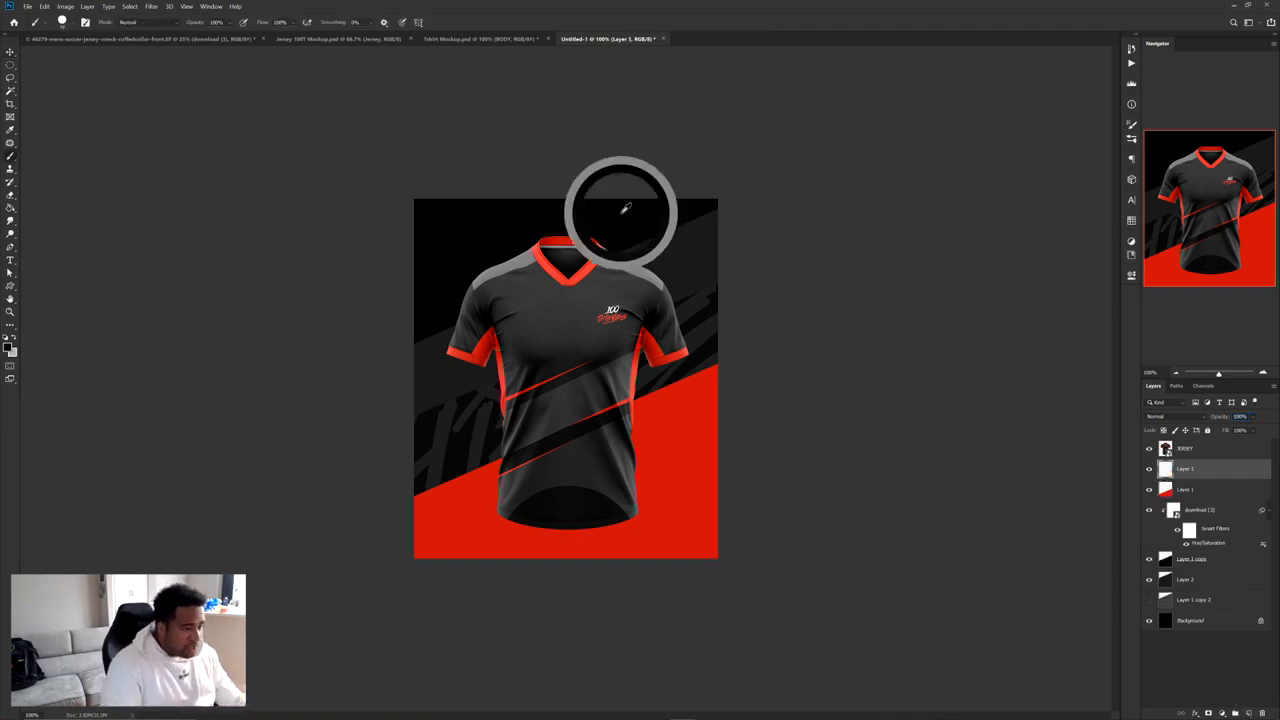
Try several soft black brush strokes as a shadow beneath the jersey's hem, varying the brush size and undoing each attempt
drag(523, 516, 631, 510)
key(ctrl+z)
mouse_move(551, 529)
mouse_down()
mouse_move(585, 529)
mouse_move(558, 530)
mouse_move(549, 369)
mouse_move(566, 426)
mouse_up()
key(ctrl+z)
scroll(562, 545, up, 2)
drag(513, 522, 481, 519)
drag(500, 500, 633, 489)
key(ctrl+z)
mouse_move(489, 486)
mouse_down()
mouse_move(526, 497)
mouse_move(508, 496)
mouse_up()
mouse_move(400, 464)
mouse_down()
mouse_move(443, 480)
mouse_move(591, 486)
mouse_up()
mouse_move(452, 478)
mouse_down()
mouse_move(689, 476)
mouse_move(745, 470)
mouse_up()
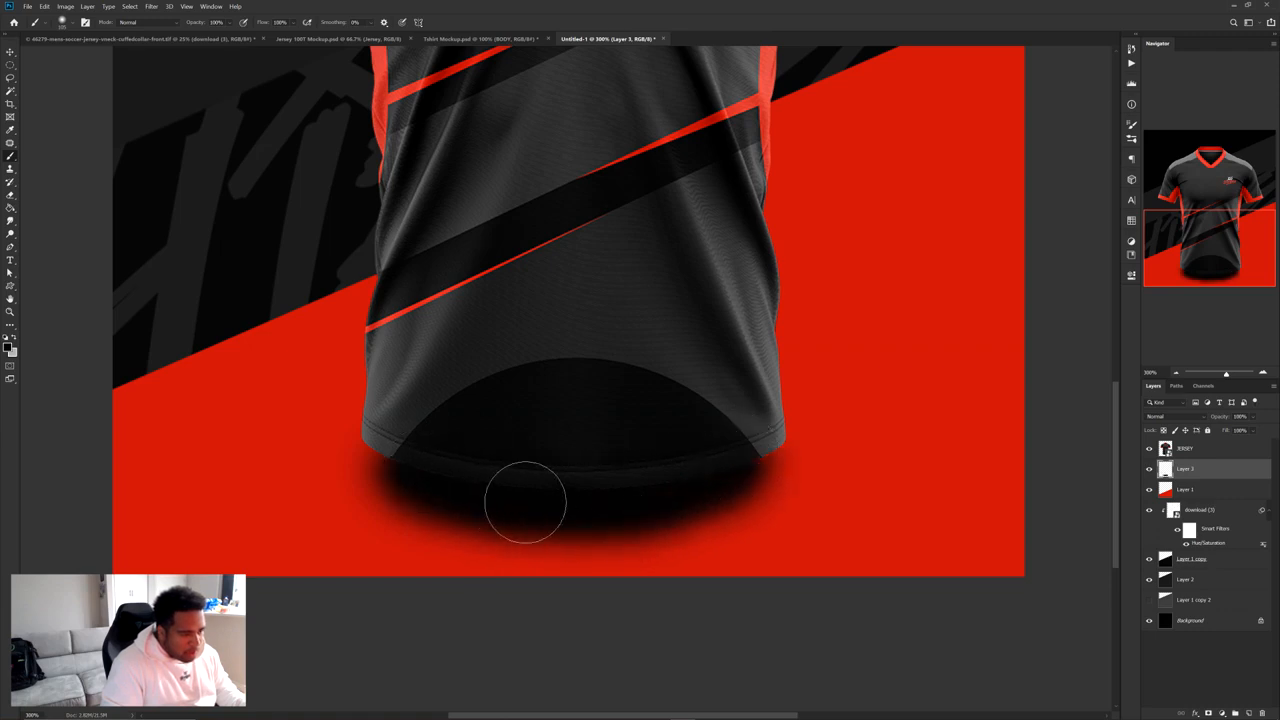
key(ctrl+z)
key(ctrl+z)
drag(443, 514, 735, 514)
key(ctrl+z)
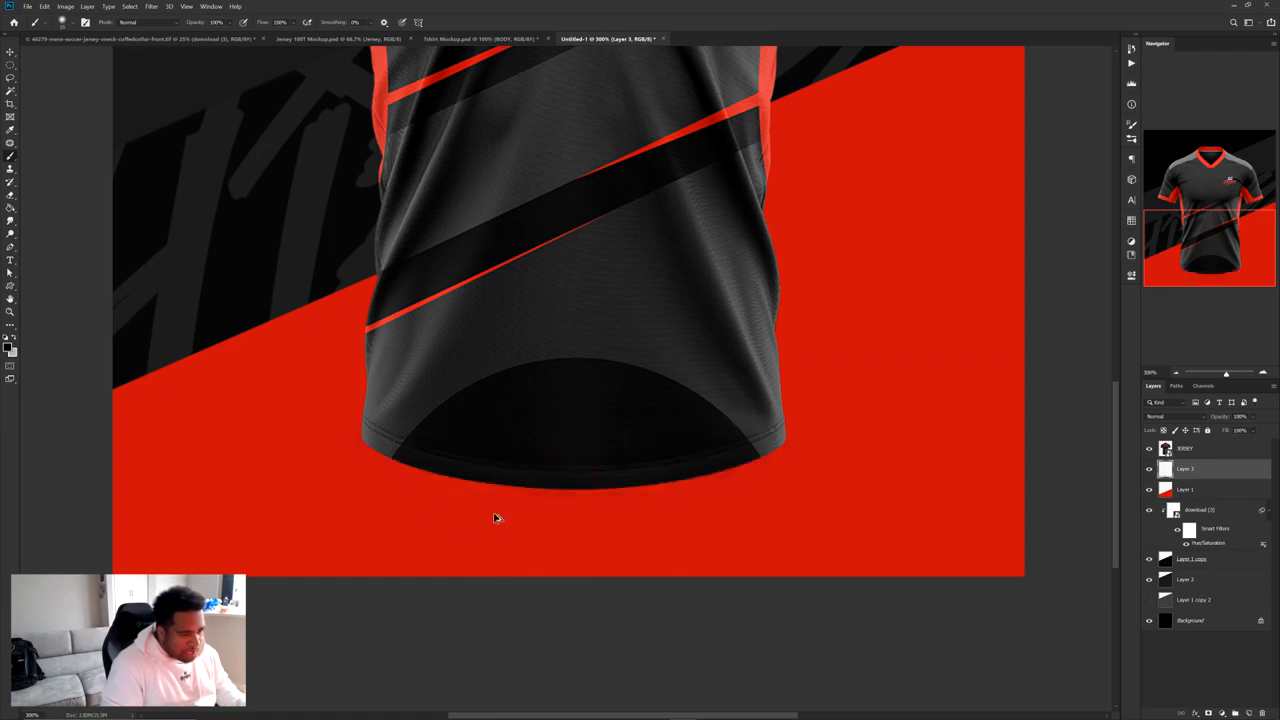
drag(402, 518, 743, 520)
key(ctrl+z)
mouse_move(370, 498)
mouse_down()
mouse_move(451, 518)
mouse_move(723, 522)
mouse_move(800, 490)
mouse_up()
key(ctrl+z)
mouse_move(410, 515)
mouse_down()
mouse_move(672, 530)
mouse_move(780, 497)
mouse_up()
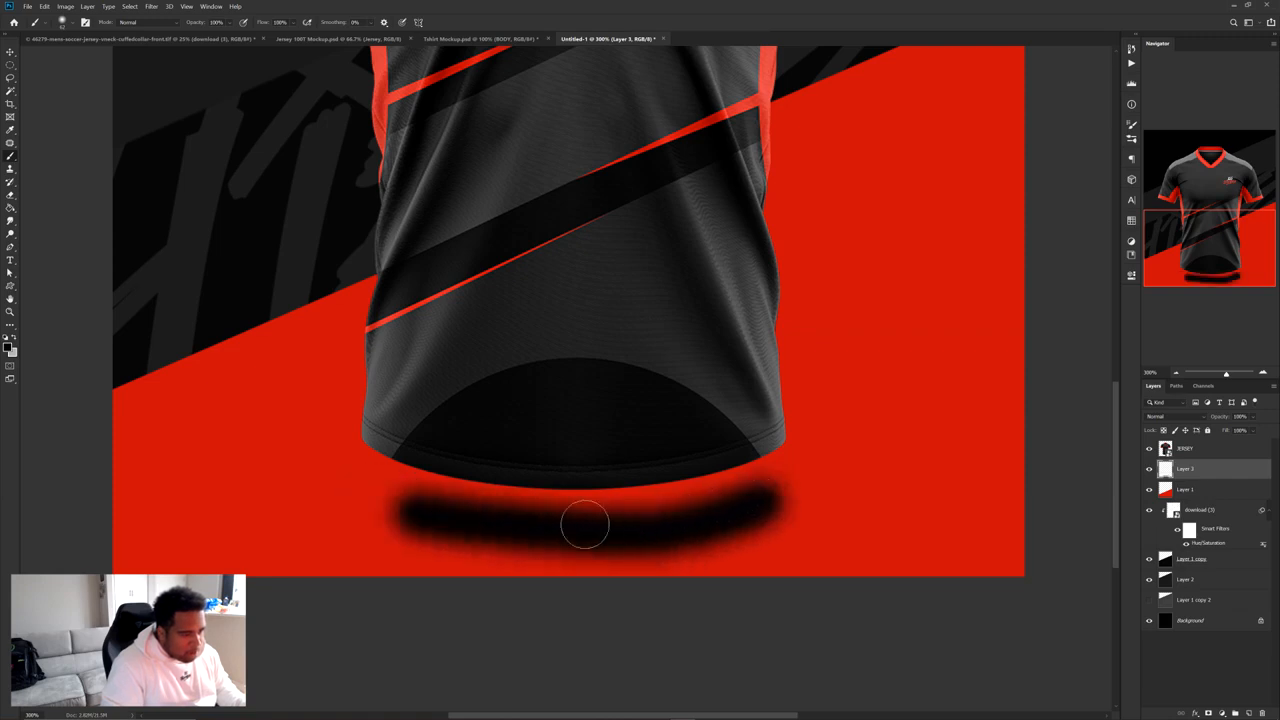
key(ctrl+z)
drag(427, 513, 686, 514)
key(ctrl+z)
Paint a soft black shadow beneath the jersey's hem on Layer 3 and reduce the layer's opacity to soften it
mouse_move(417, 503)
mouse_down()
mouse_move(647, 524)
mouse_move(736, 503)
mouse_move(437, 484)
mouse_move(589, 496)
mouse_move(727, 475)
mouse_up()
key(v)
scroll(646, 458, down, 3)
scroll(664, 462, up, 2)
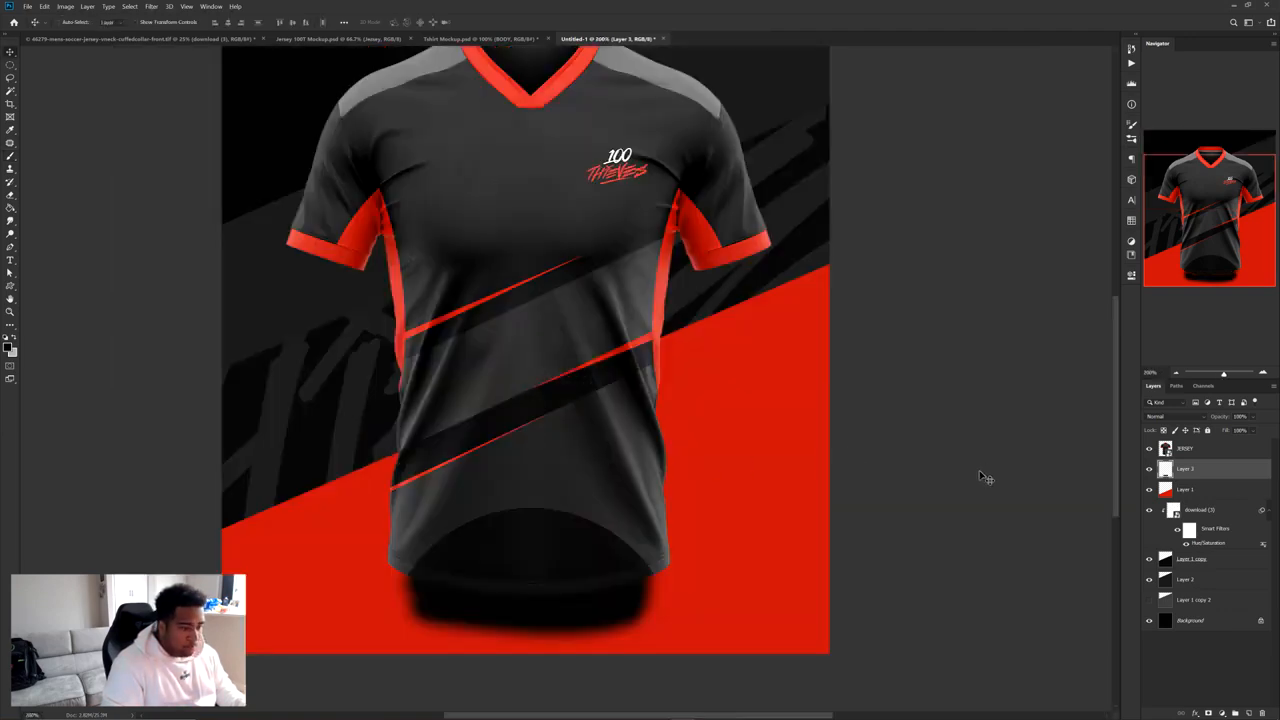
drag(1215, 417, 1190, 417)
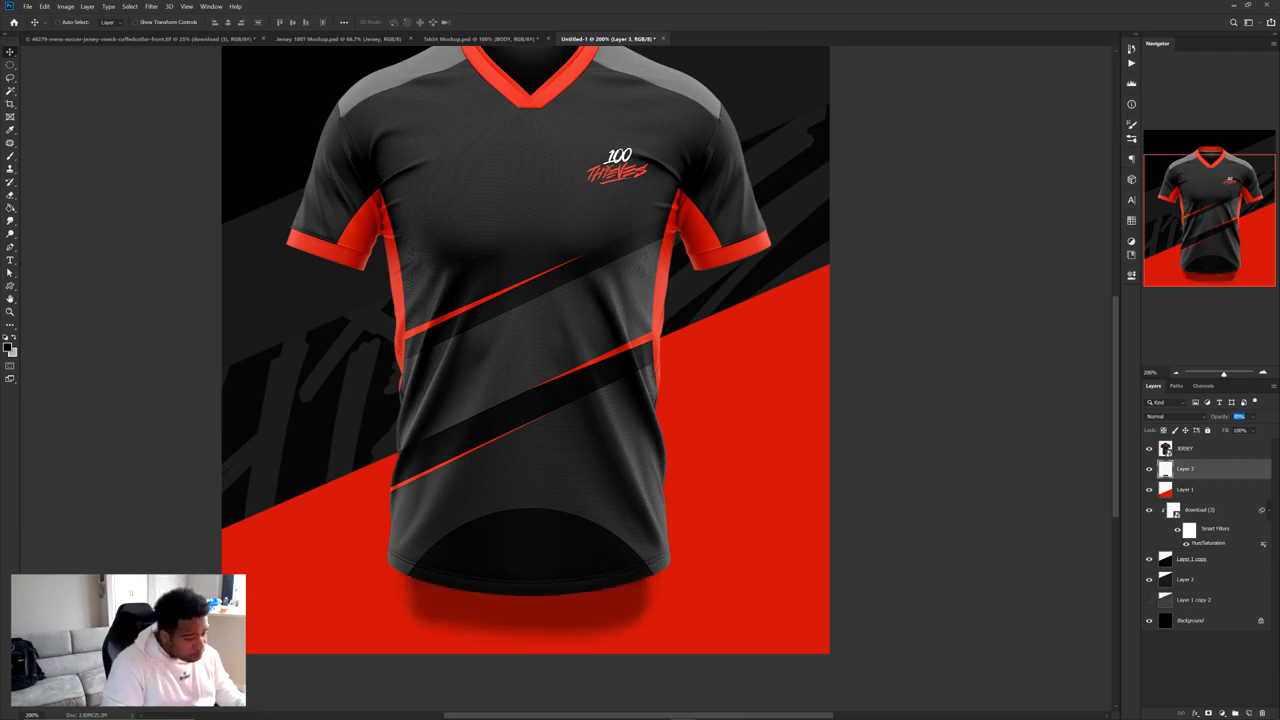
Warp the shadow on Layer 3 so its sides taper inward and it curves beneath the jersey's hem
key(ctrl+t)
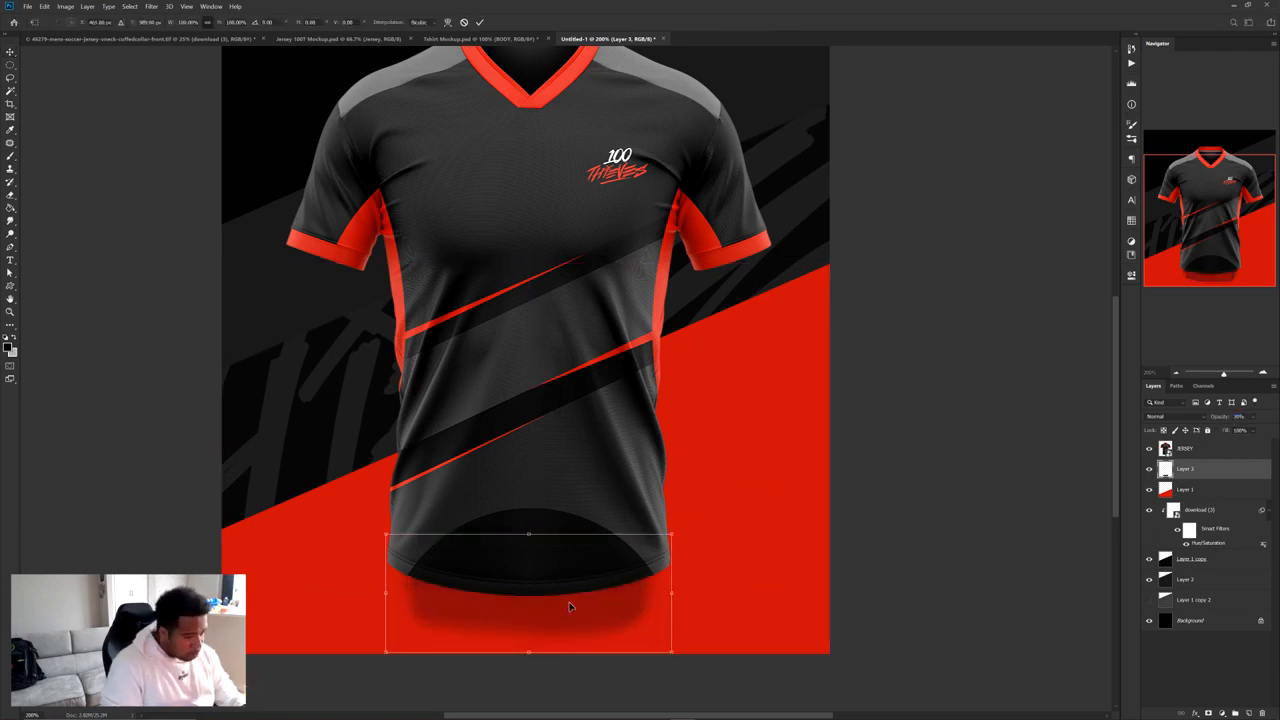
right_click(570, 463)
click(587, 525)
drag(401, 564, 425, 578)
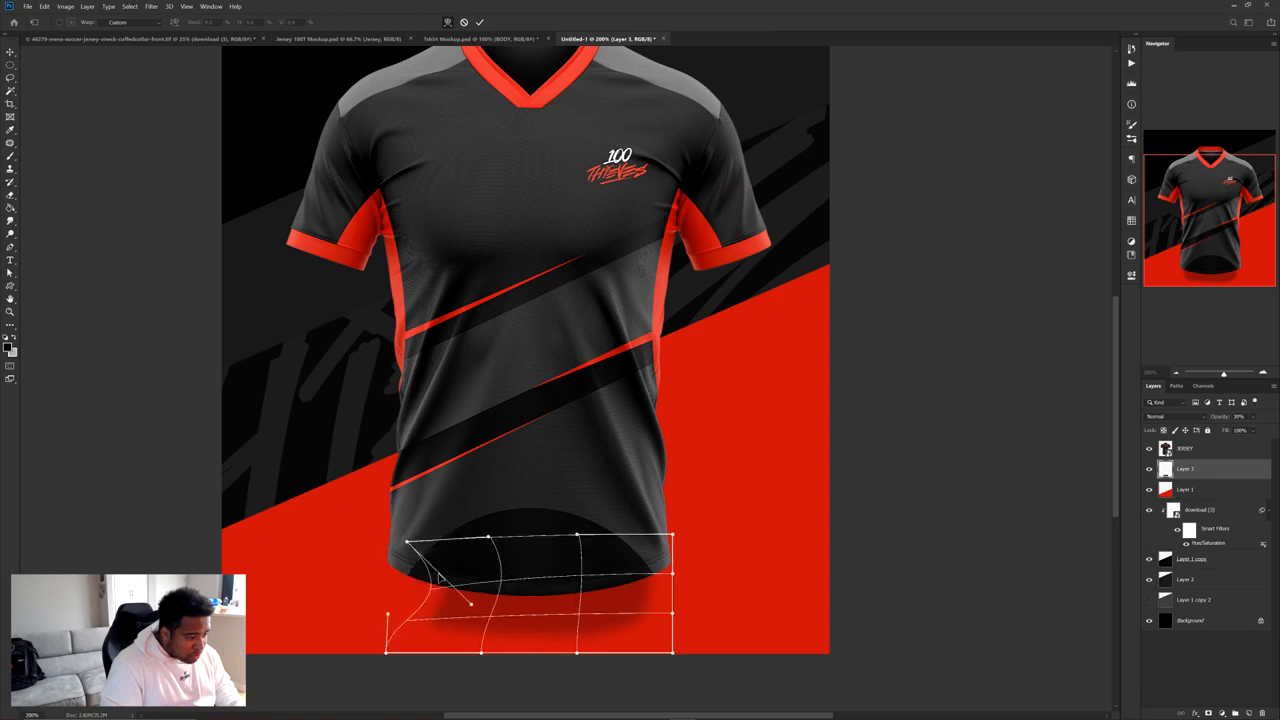
drag(645, 578, 626, 612)
drag(633, 556, 627, 559)
drag(566, 621, 516, 637)
drag(420, 628, 428, 613)
drag(660, 623, 602, 634)
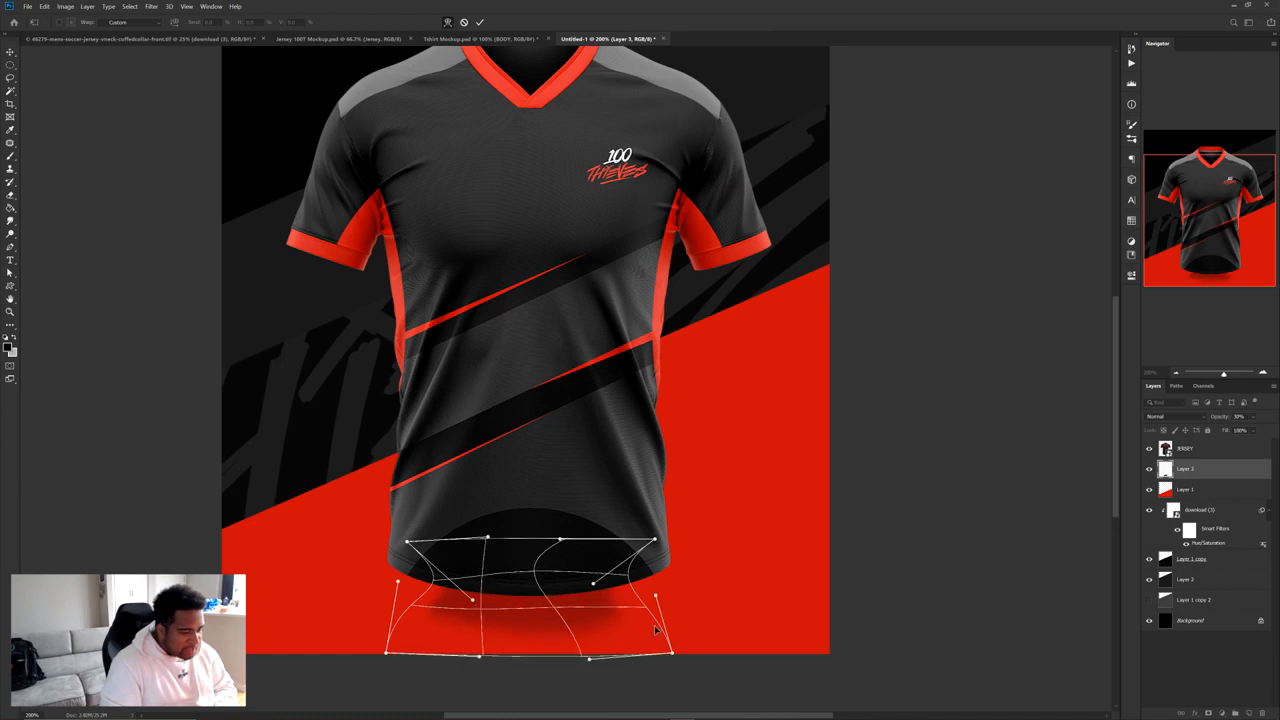
key(Return)
key(ctrl+minus)
key(ctrl+minus)
key(ctrl+minus)
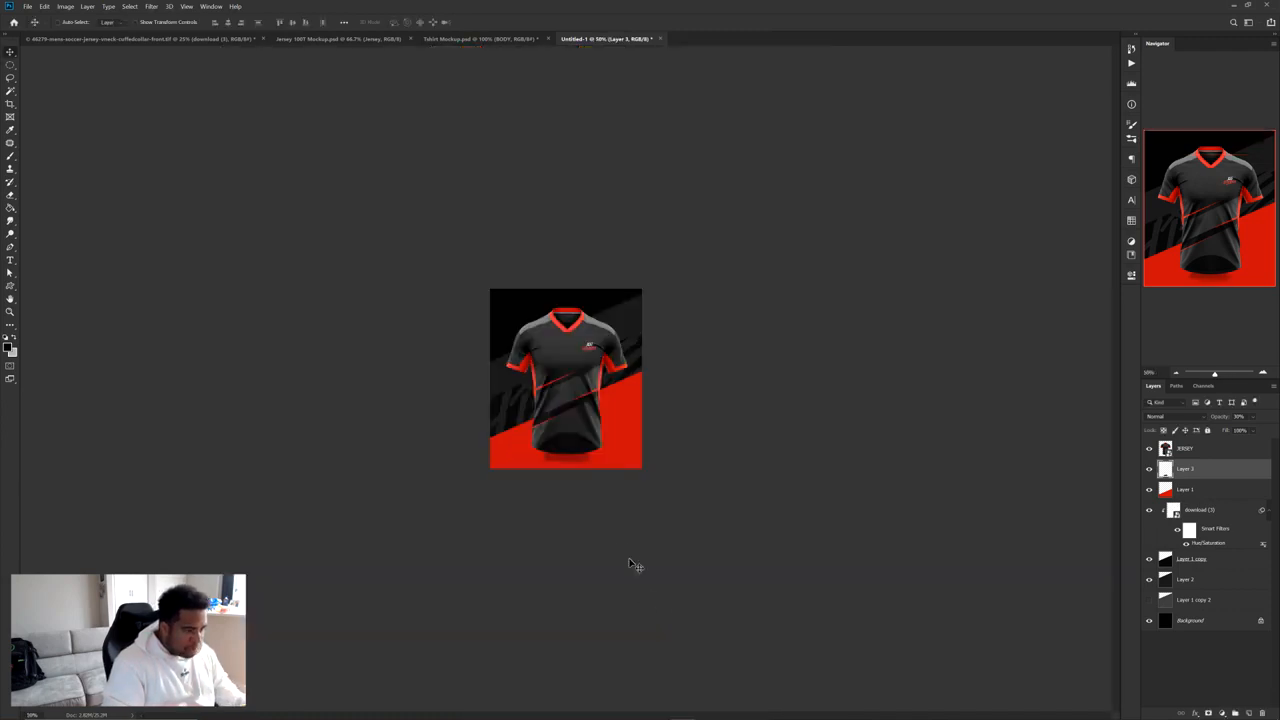
Widen the warped shadow slightly with Free Transform and reposition it beneath the hem
key(ctrl+plus)
key(ctrl+plus)
key(ctrl+plus)
key(ctrl+t)
drag(662, 600, 688, 600)
drag(608, 607, 615, 607)
key(Return)
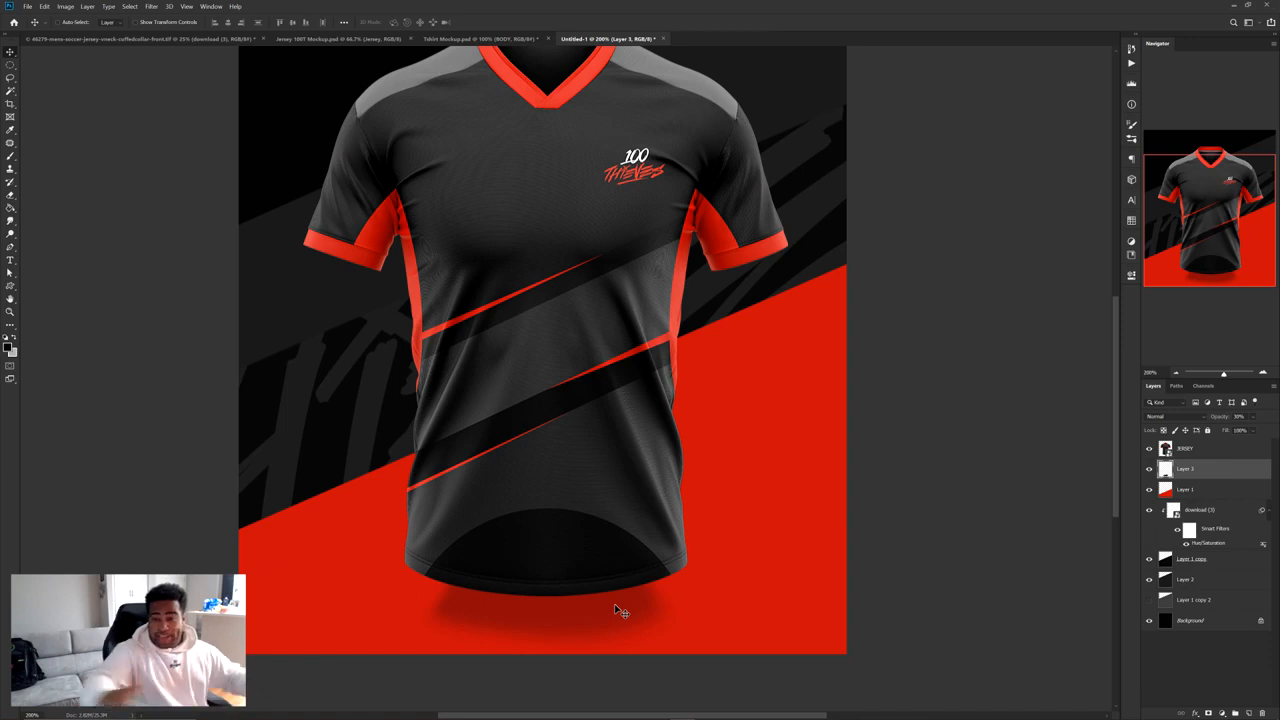
Select the JERSEY and Layer 3 shadow together and scale them down slightly on the canvas
key(ctrl+minus)
key(ctrl+minus)
key(ctrl+minus)
key(ctrl+plus)
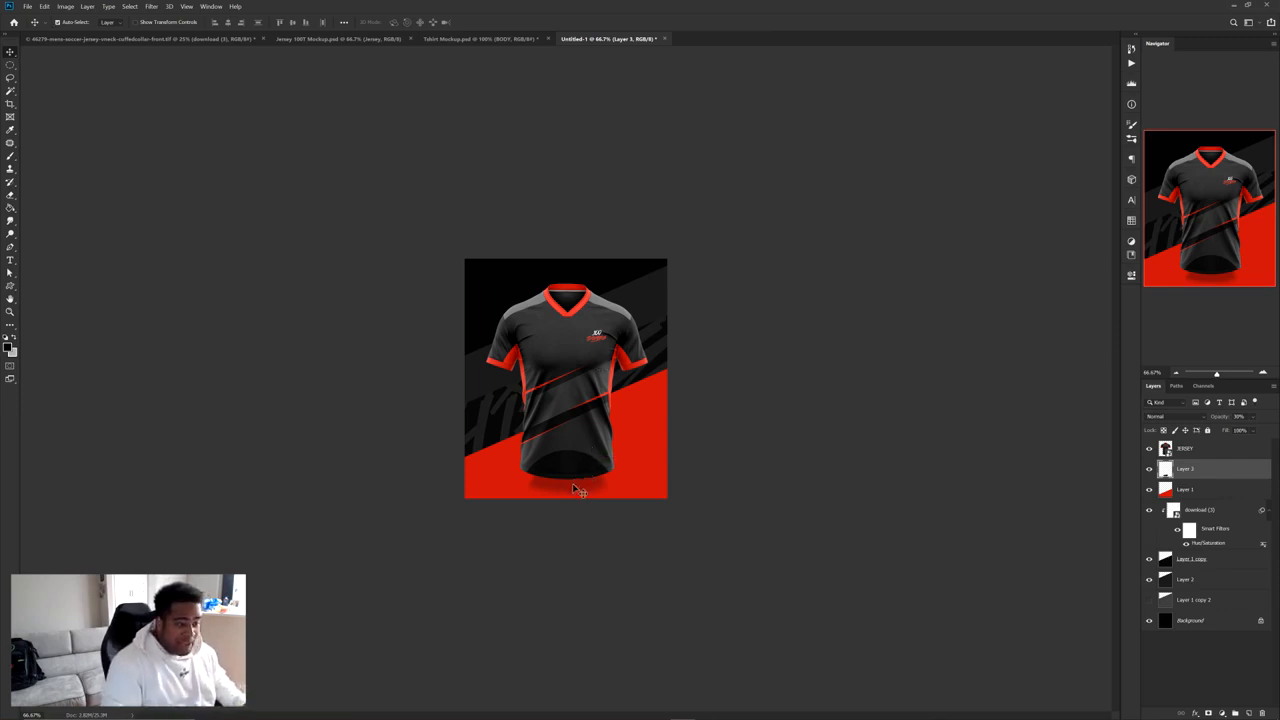
shift+click(543, 415)
mouse_move(543, 415)
mouse_down()
mouse_move(569, 397)
mouse_move(543, 415)
mouse_up()
key(ctrl+t)
mouse_move(647, 392)
mouse_down()
mouse_move(636, 390)
mouse_move(657, 377)
mouse_up()
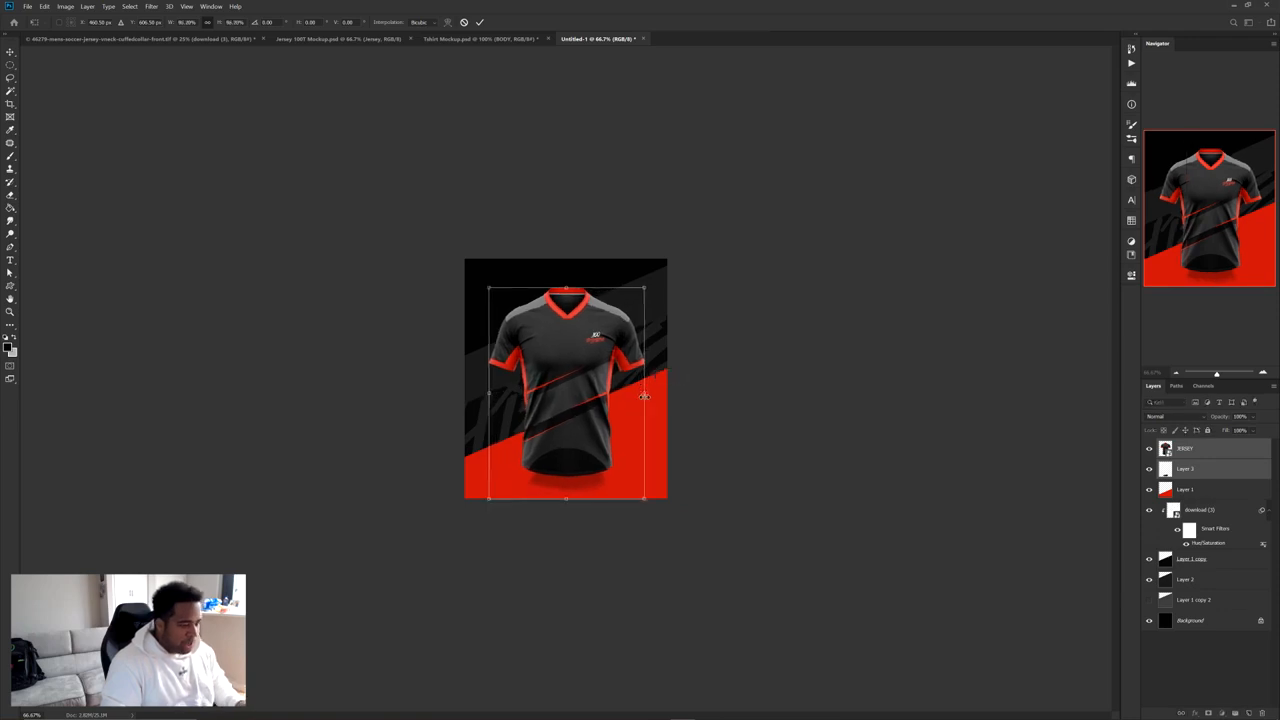
key(Return)
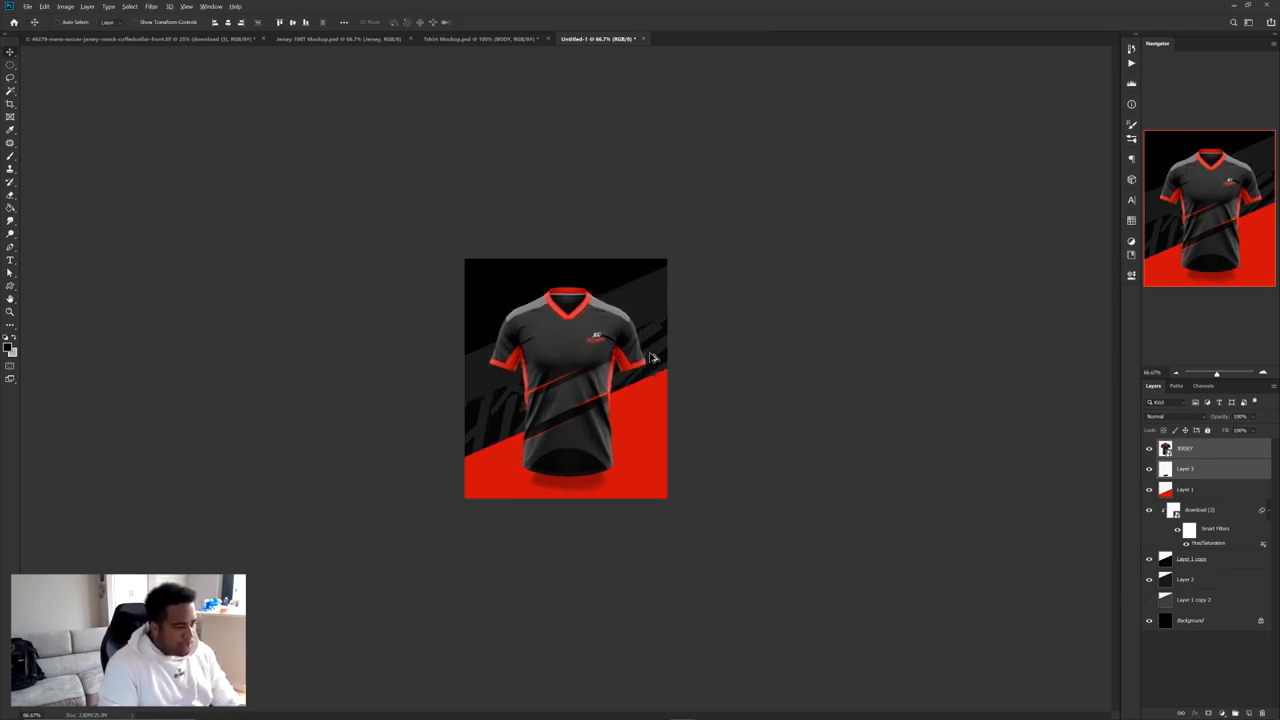
Open the contents of the JERSEY smart object for editing
key(ctrl+plus)
key(ctrl+plus)
drag(707, 367, 648, 380)
key(ctrl+minus)
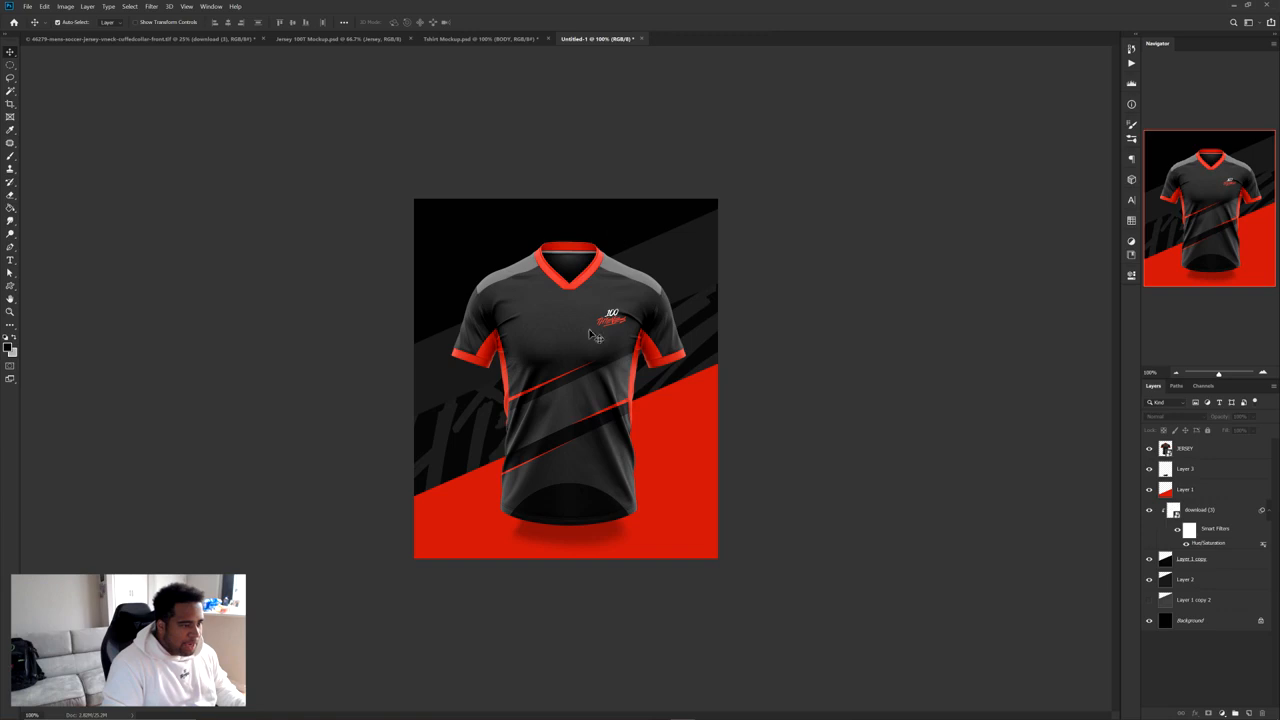
scroll(528, 275, up, 2)
click(1224, 446)
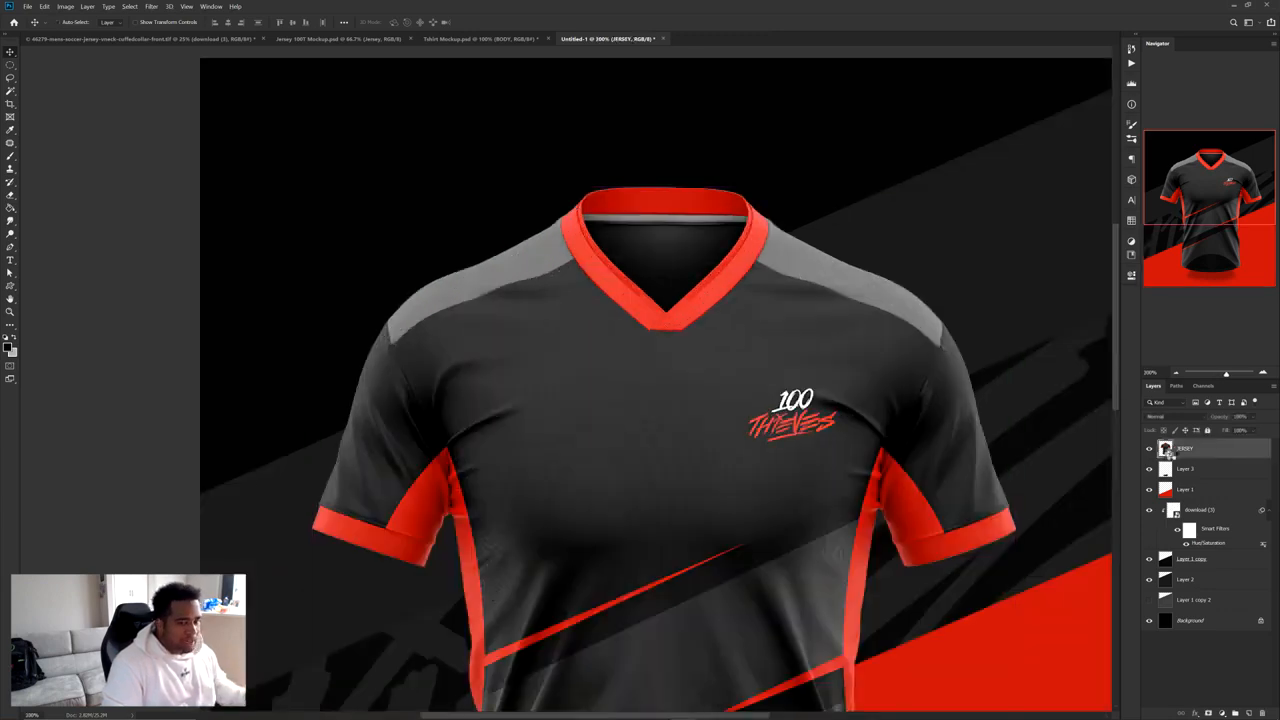
double_click(1166, 450)
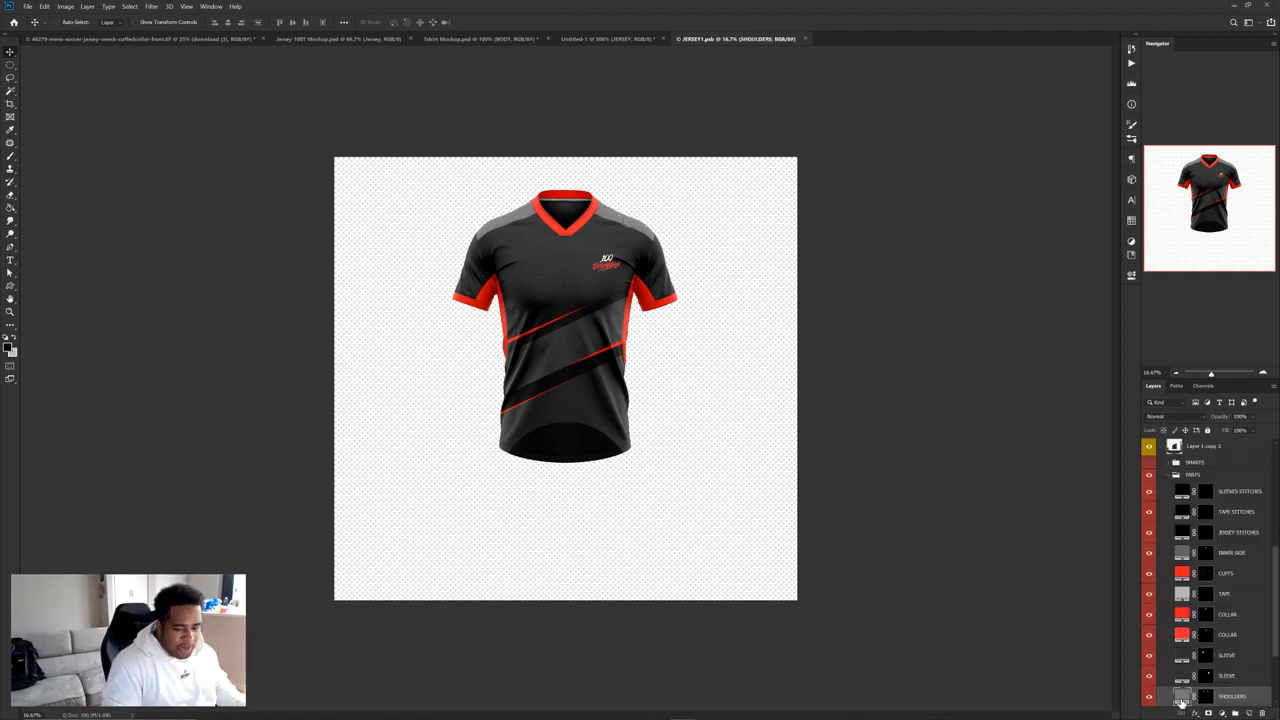
Recolour the SHOULDERS fill layer to dark grey, then save and close the smart object
double_click(1182, 700)
mouse_move(898, 506)
mouse_down()
mouse_move(889, 534)
mouse_move(865, 538)
mouse_up()
click(1099, 447)
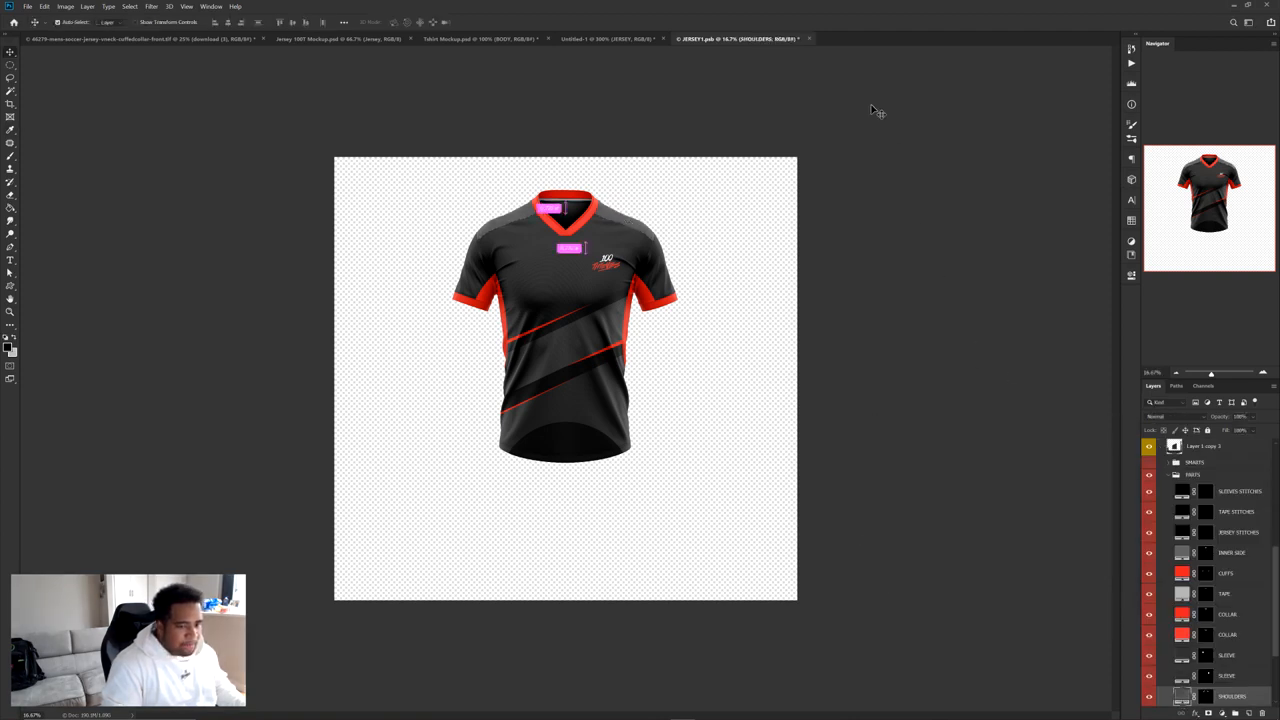
key(ctrl+s)
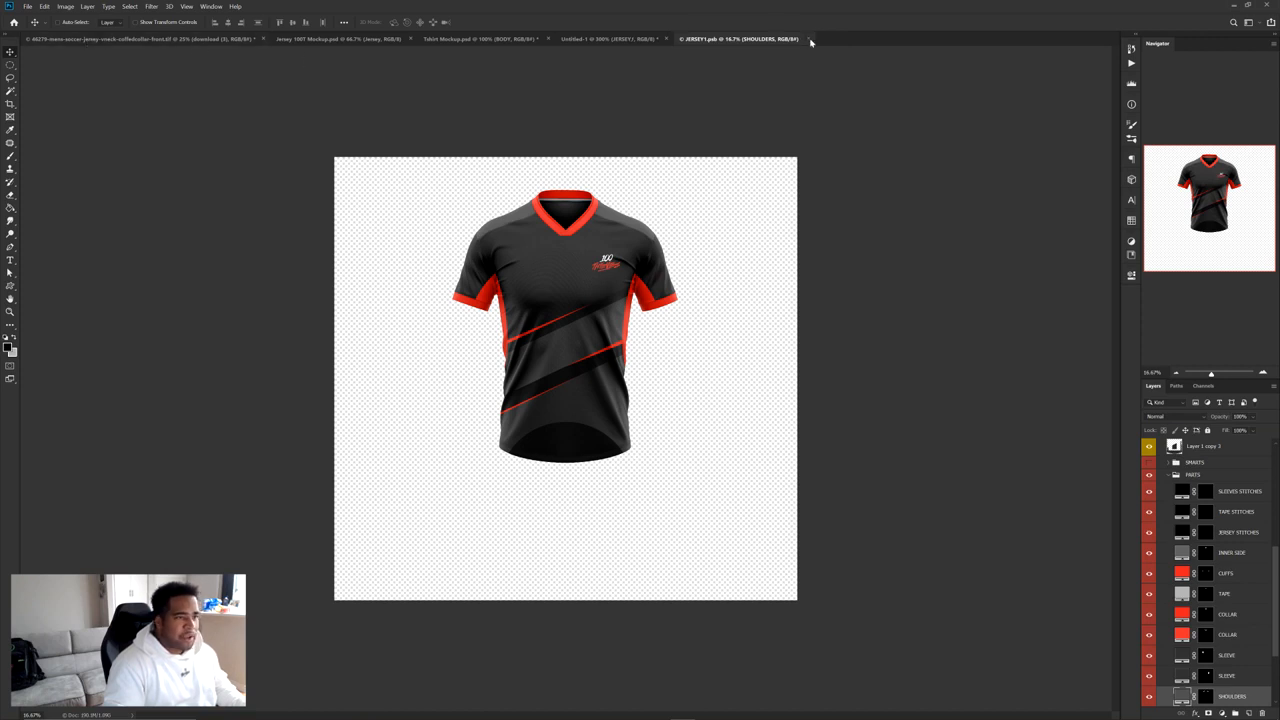
click(810, 40)
Add the black text "100 THIEVES" on the red area and centre it beneath the jersey's hem
key(ctrl+minus)
key(ctrl+minus)
key(ctrl+minus)
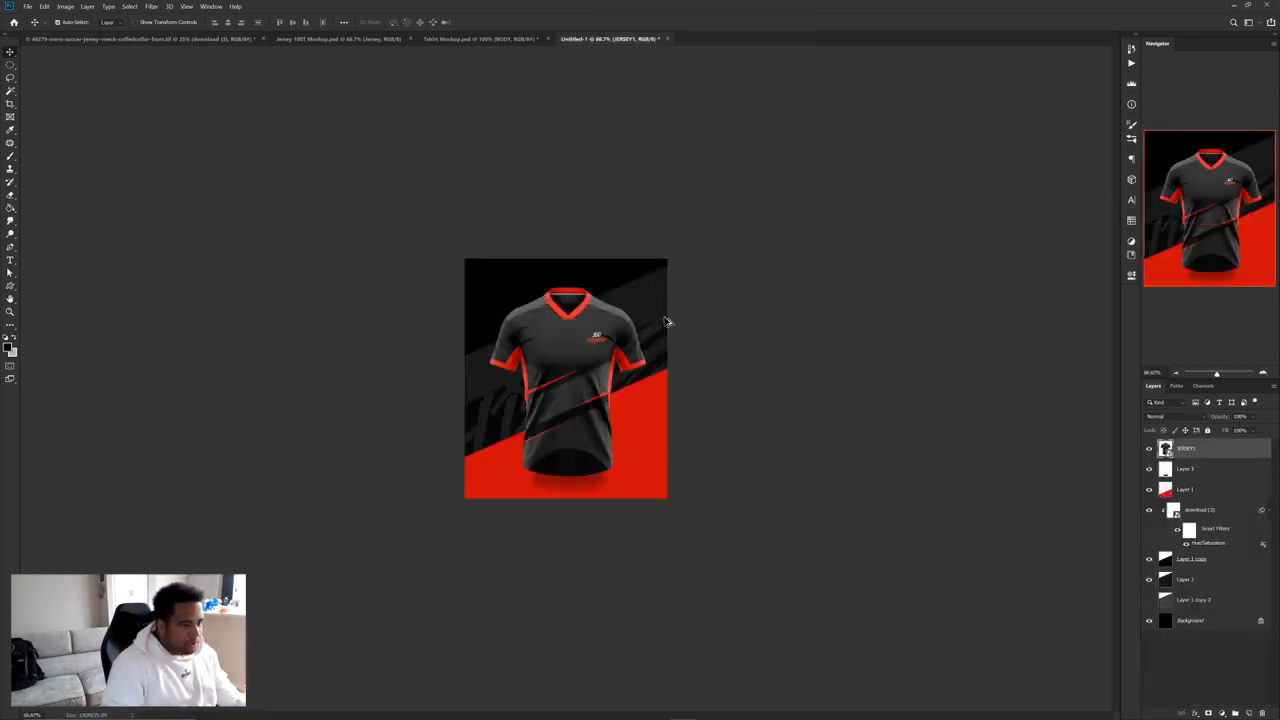
key(ctrl+plus)
key(ctrl+plus)
key(t)
click(571, 587)
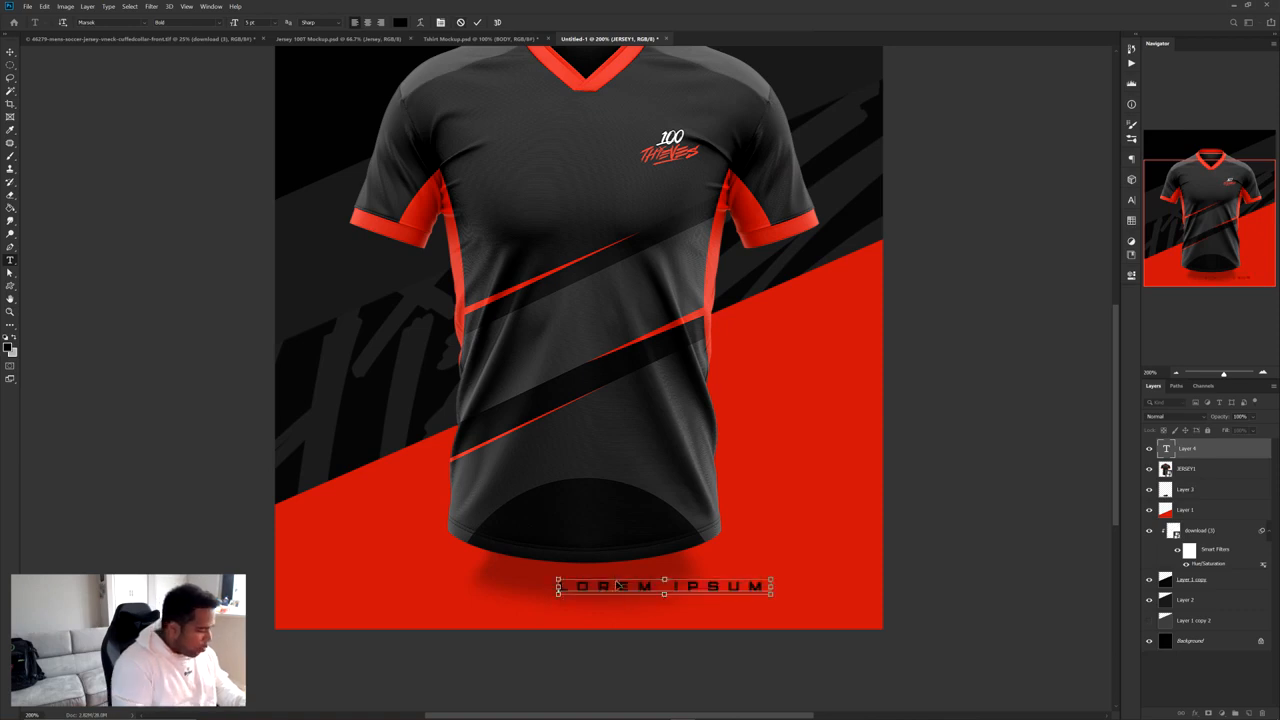
text(100 THIEVES)
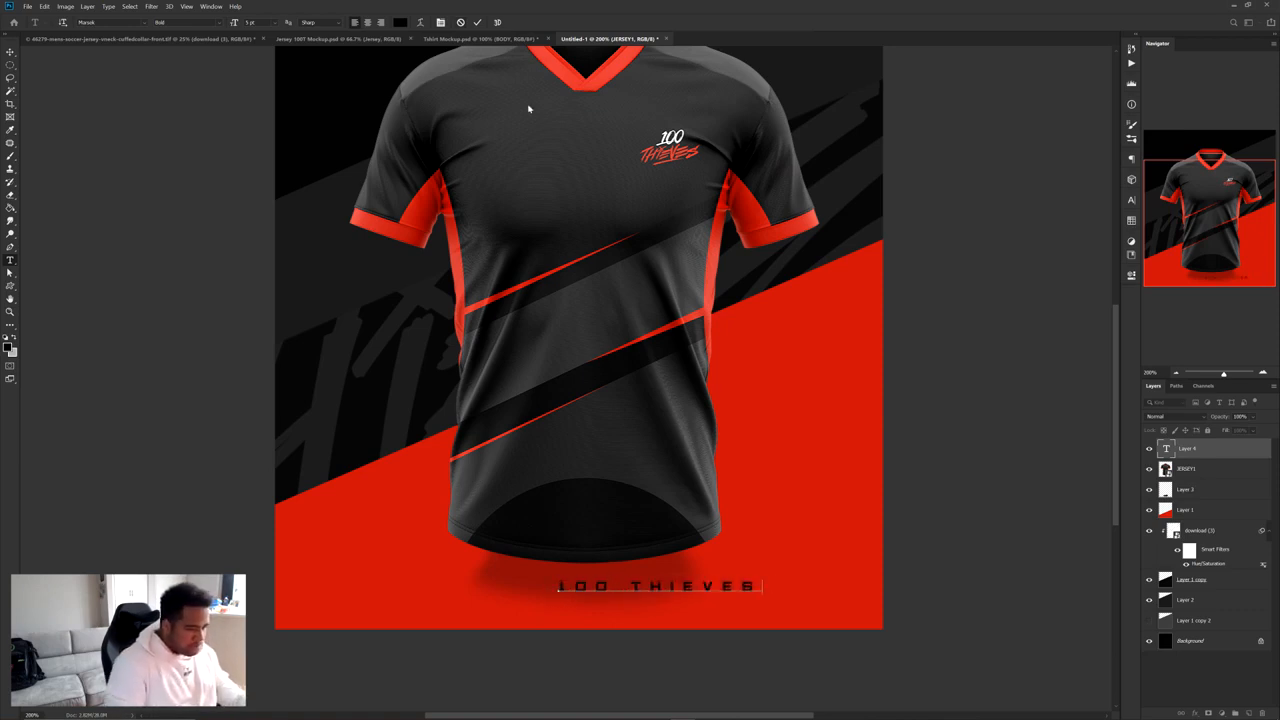
click(479, 24)
key(v)
drag(642, 545, 622, 566)
Change the duplicated text line below the title to "JERSEY MOCKUP CONCEPT"
double_click(609, 605)
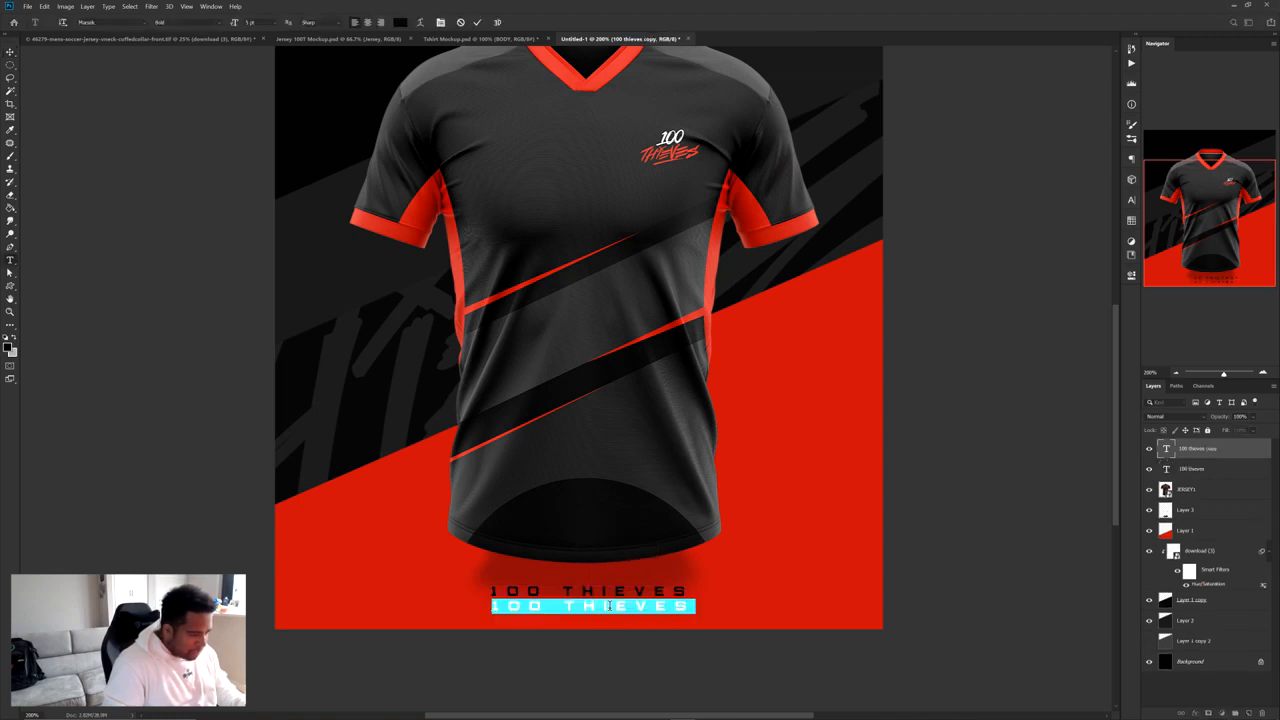
text(JERSEY MOCK)
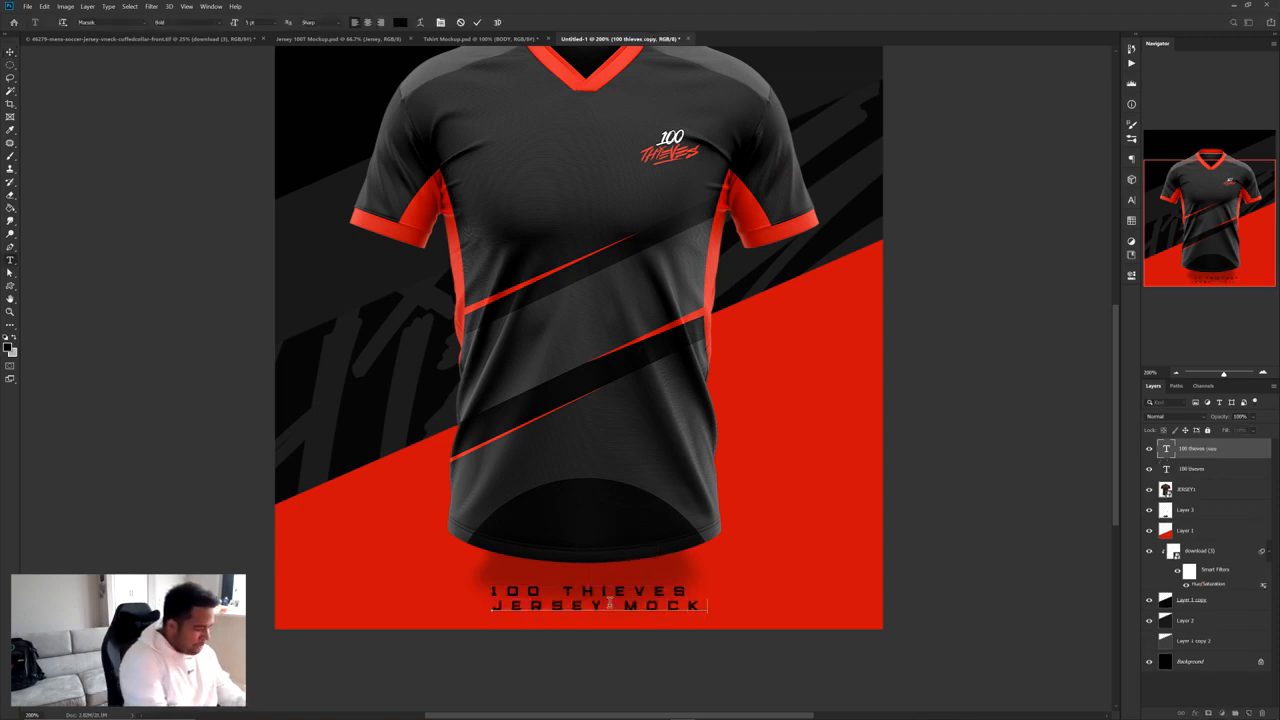
text(UP CONCEP)
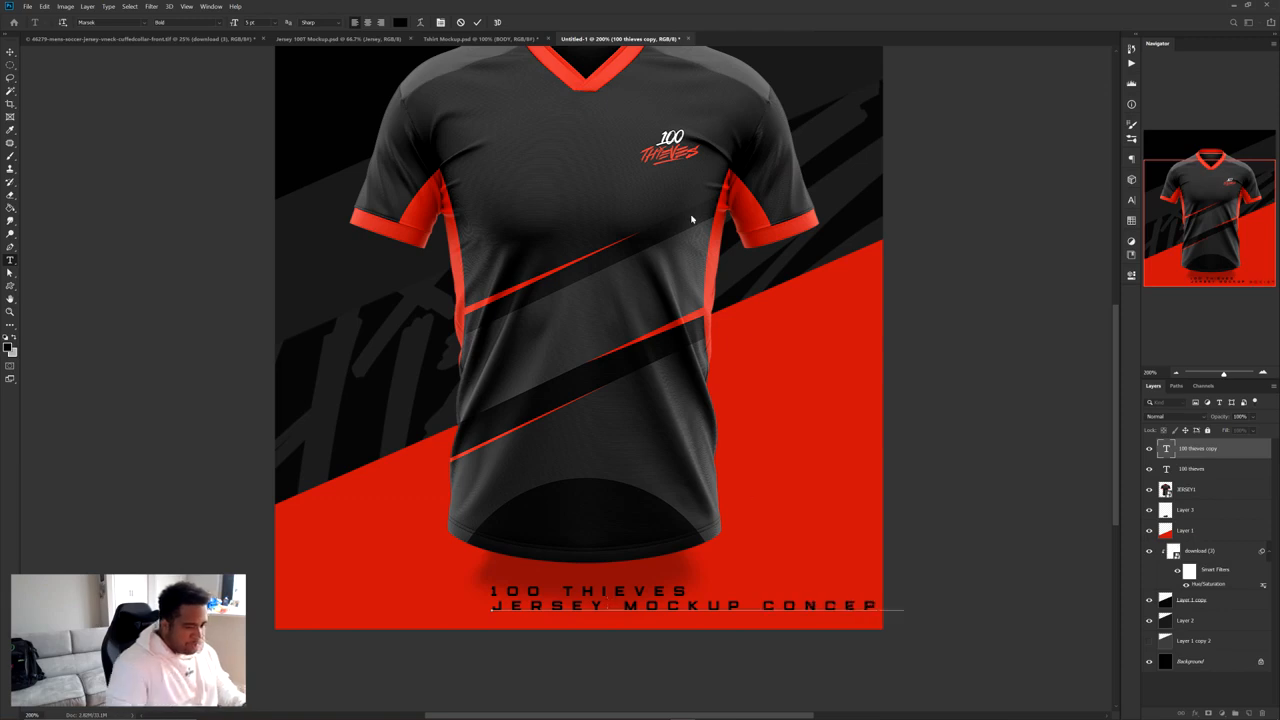
click(478, 22)
Scale the "JERSEY MOCKUP CONCEPT" line down to the title's width and move both text lines slightly lower
key(ctrl+t)
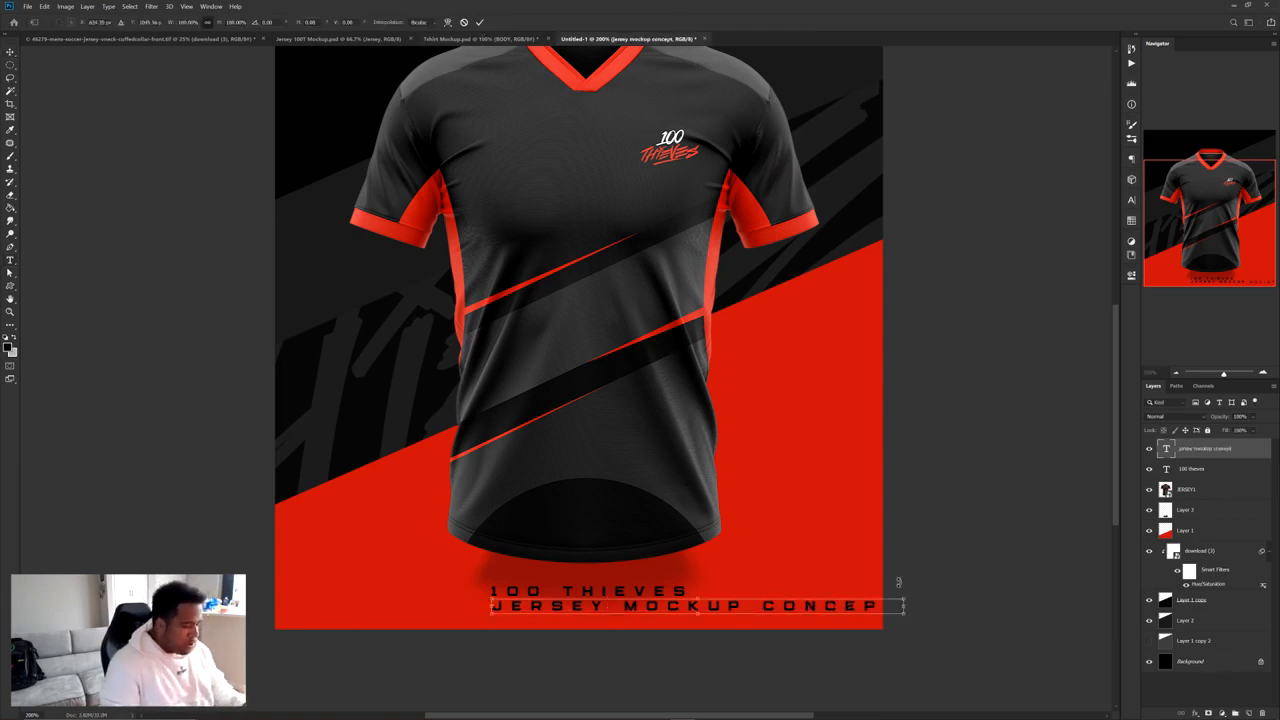
drag(899, 607, 708, 602)
key(Return)
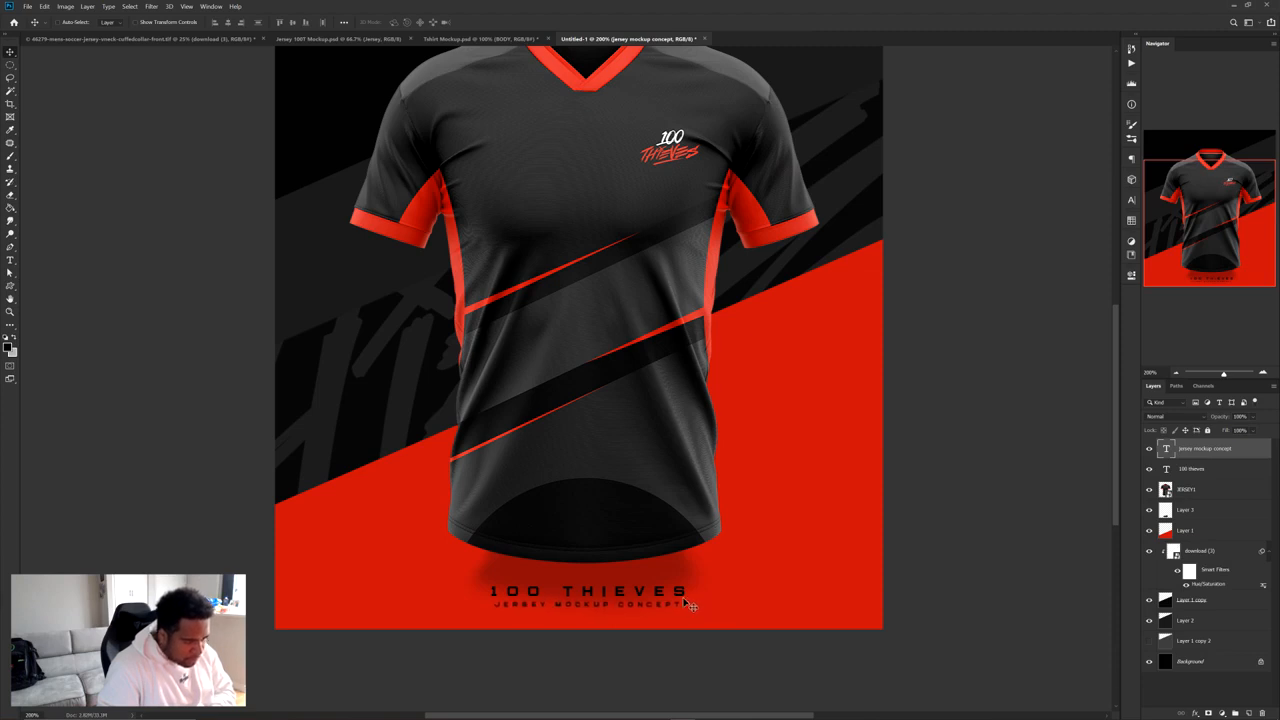
ctrl+click(1205, 466)
drag(642, 601, 647, 606)
Change the colour of the "100 THIEVES" text to white
click(1230, 471)
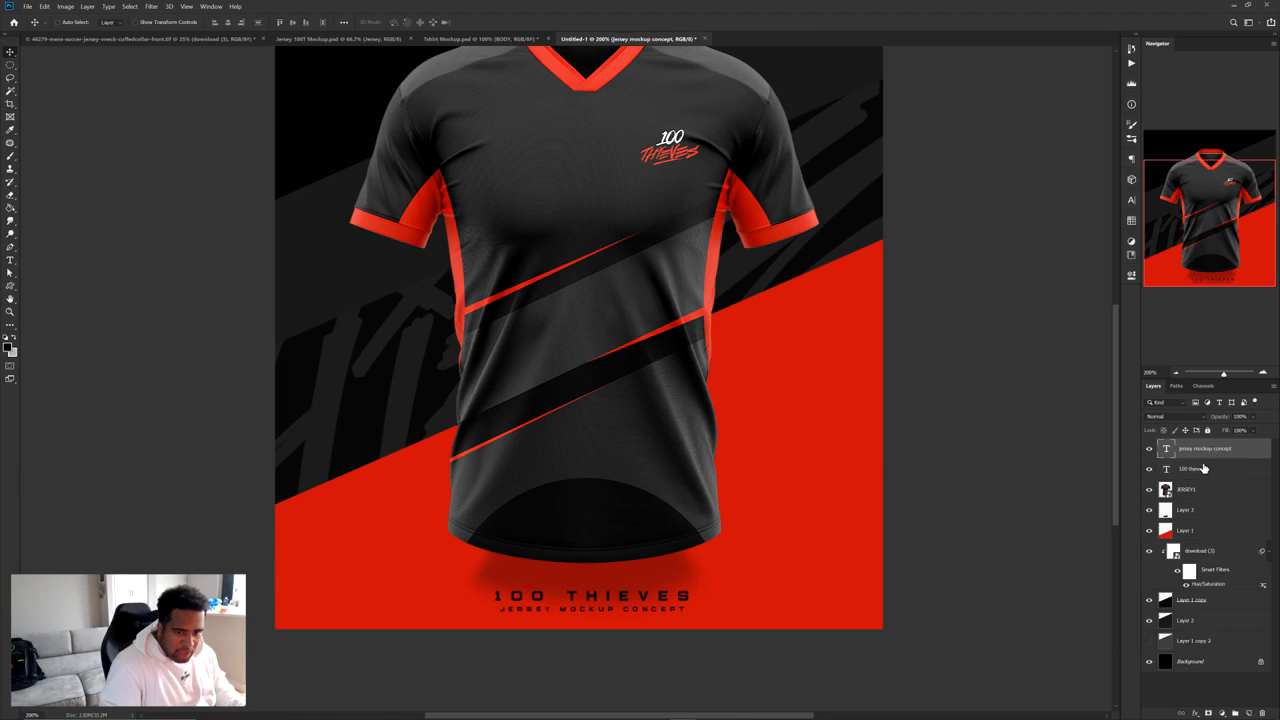
click(1131, 199)
click(1092, 261)
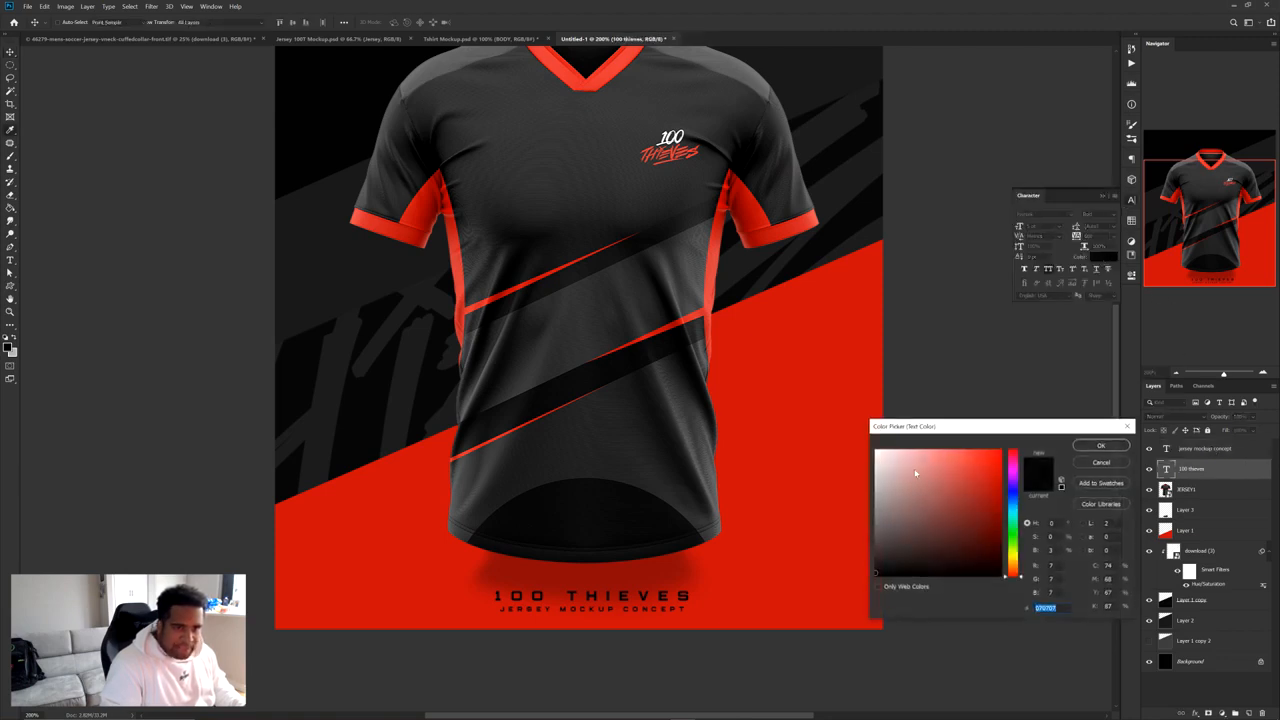
click(1121, 449)
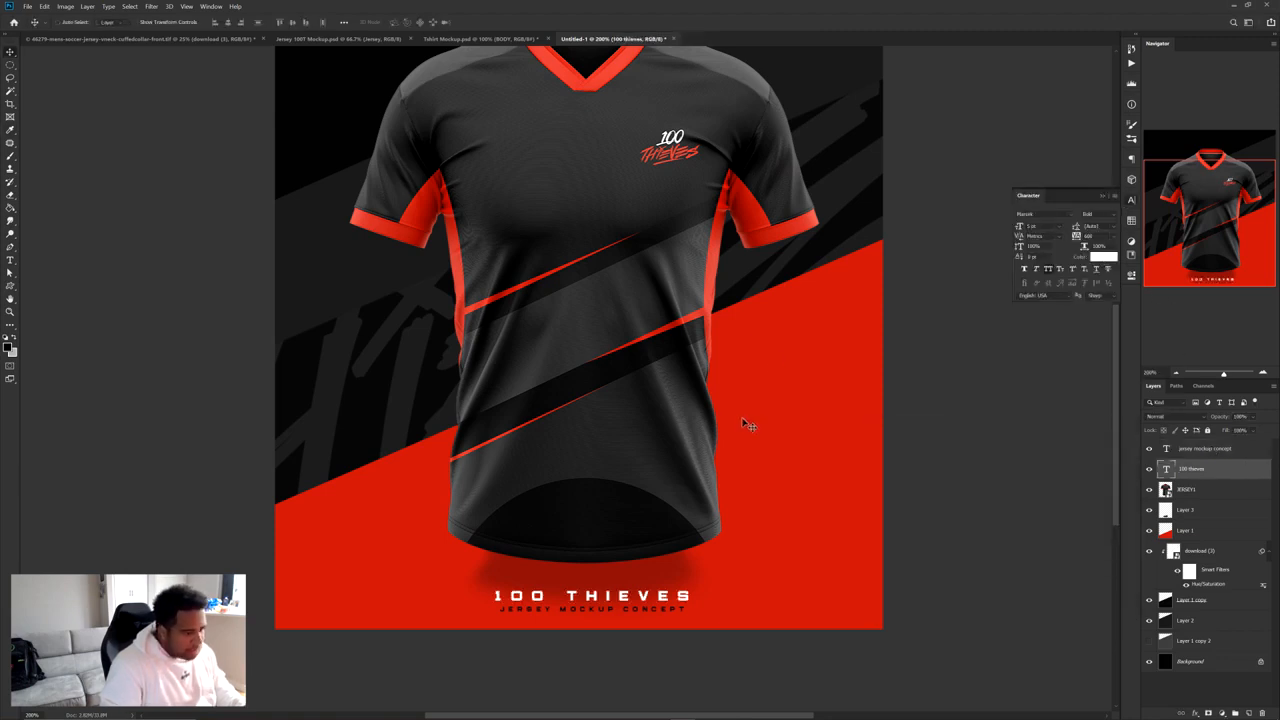
Preview the whole jersey presentation in full-screen mode and inspect the design up close
key(ctrl+minus)
key(f)
key(f)
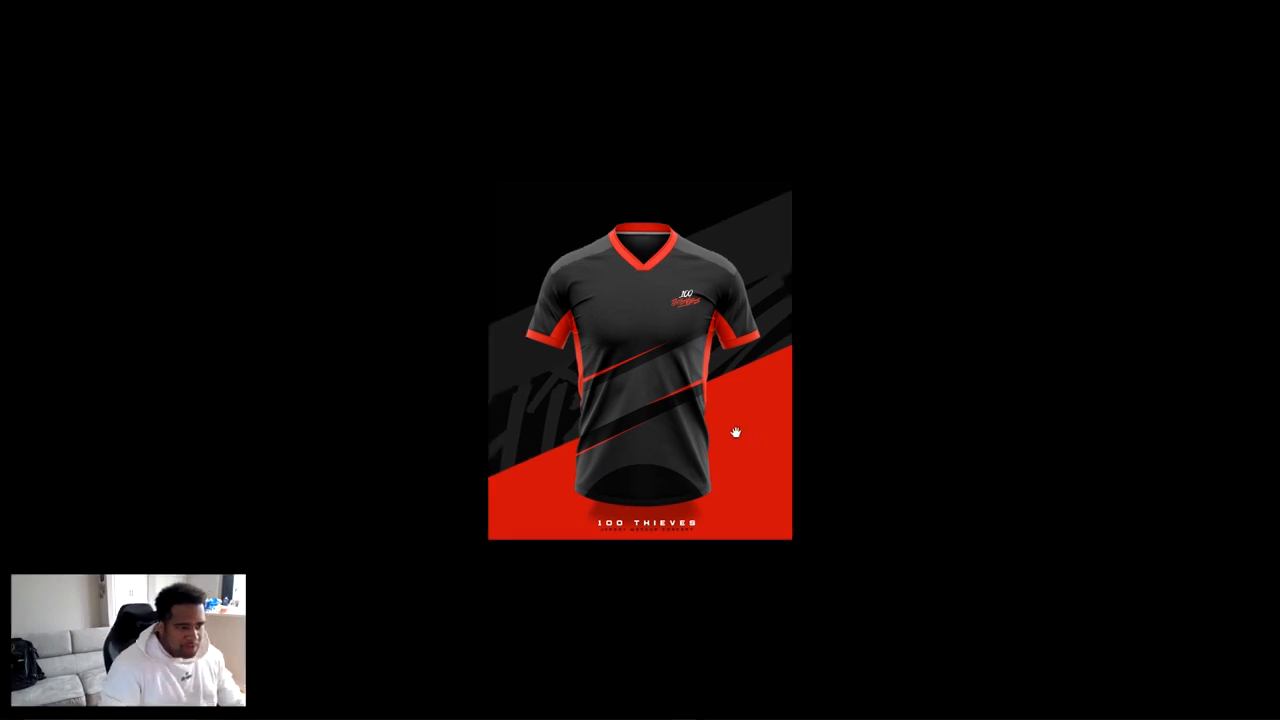
drag(734, 434, 698, 432)
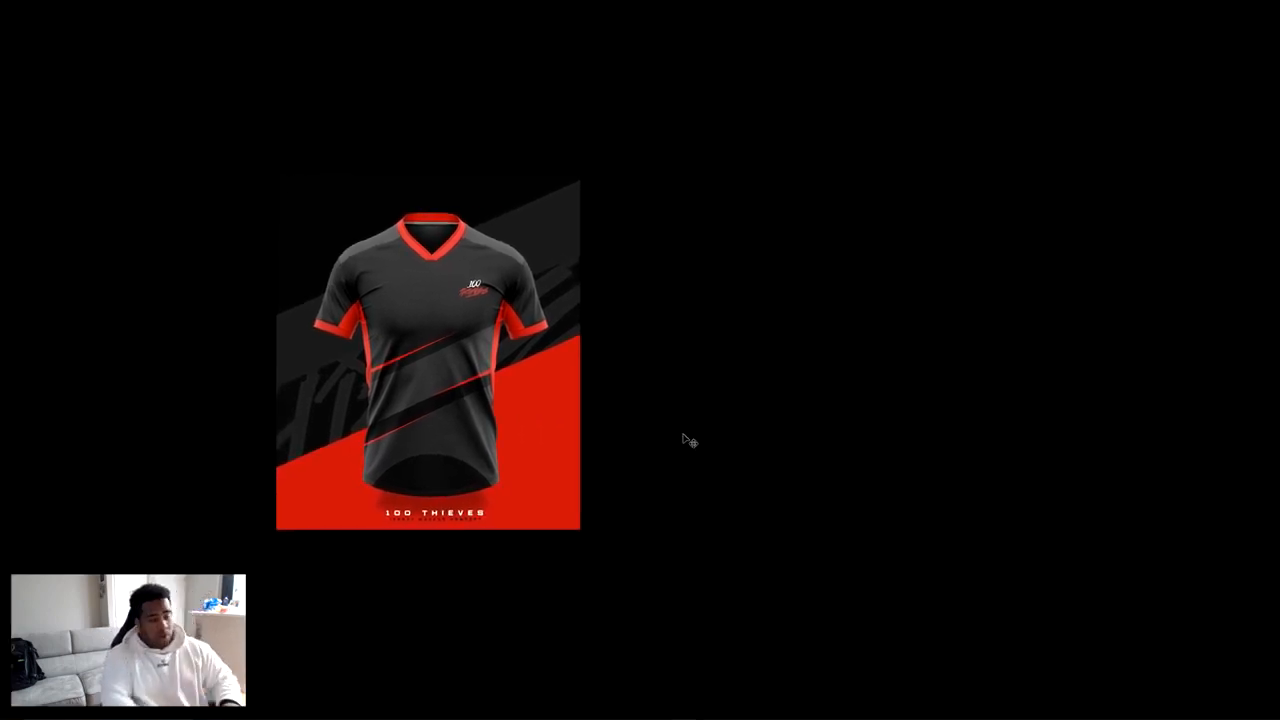
key(f)
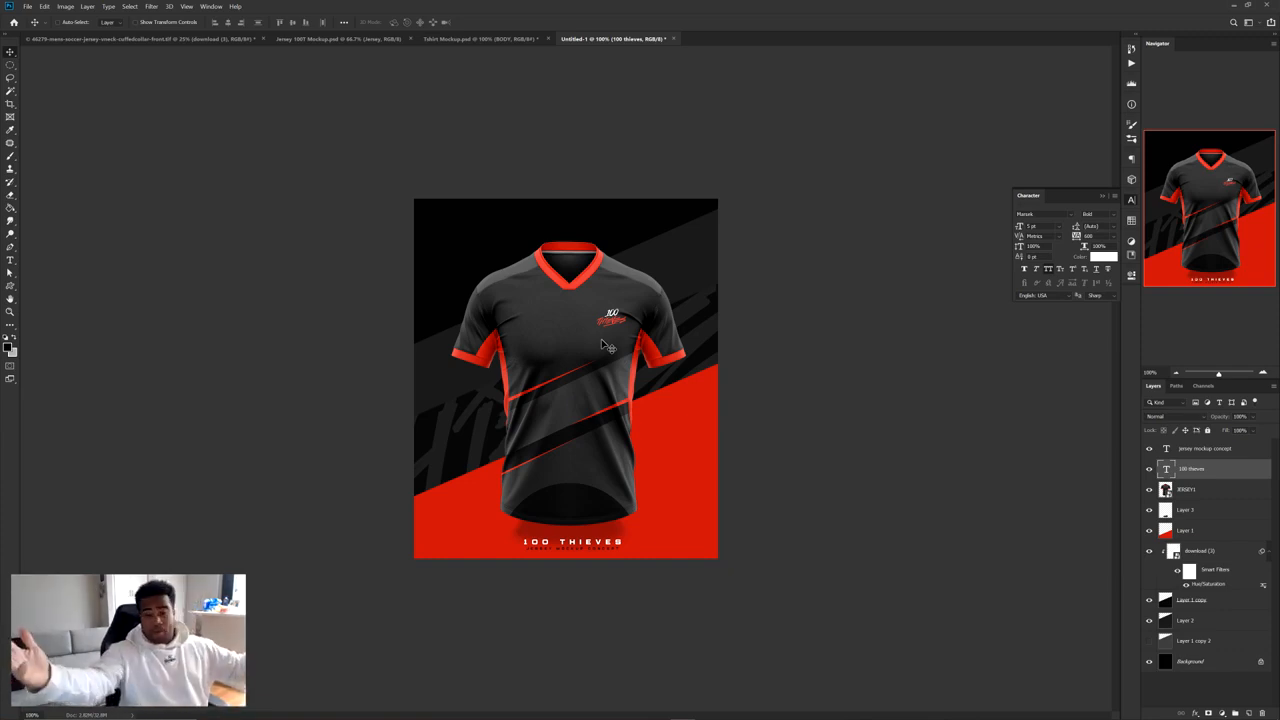
scroll(587, 361, up, 2)
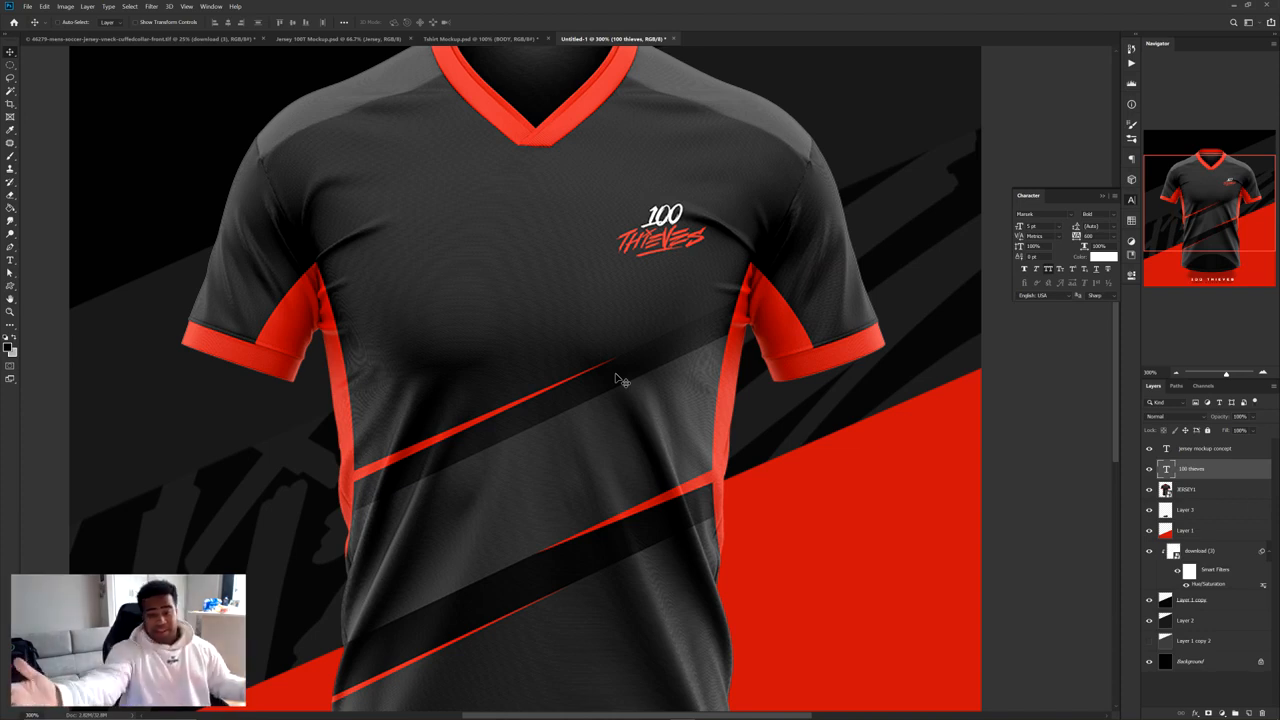
Switch to the Yellow Images website, open the Object Mockups catalogue and search it for "jersey"
scroll(611, 334, down, 1)
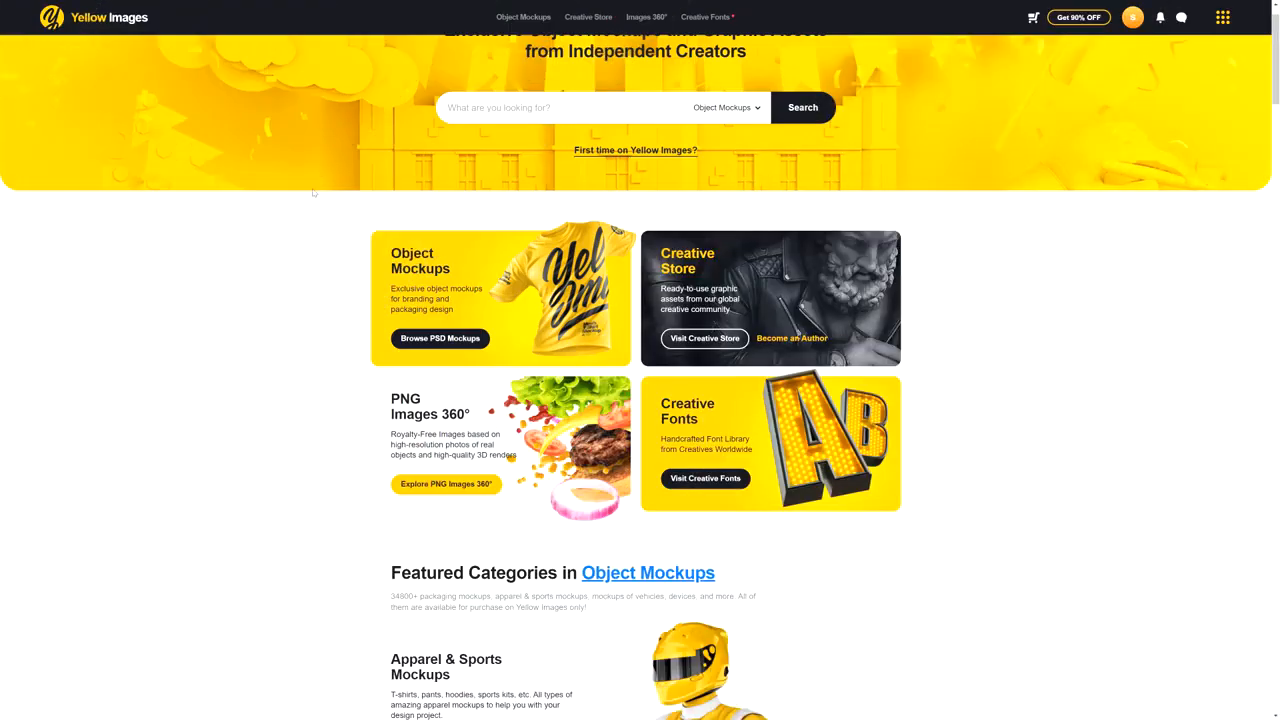
click(433, 285)
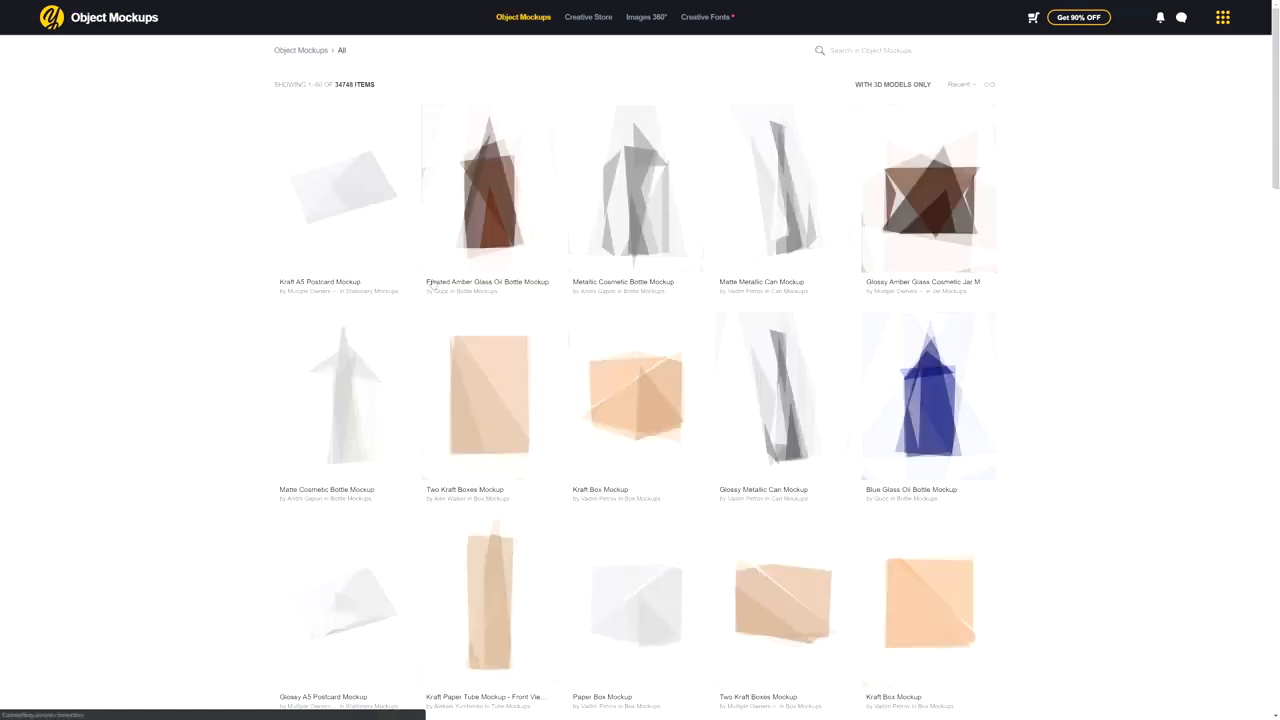
scroll(1101, 280, down, 2)
scroll(1101, 280, up, 2)
click(862, 50)
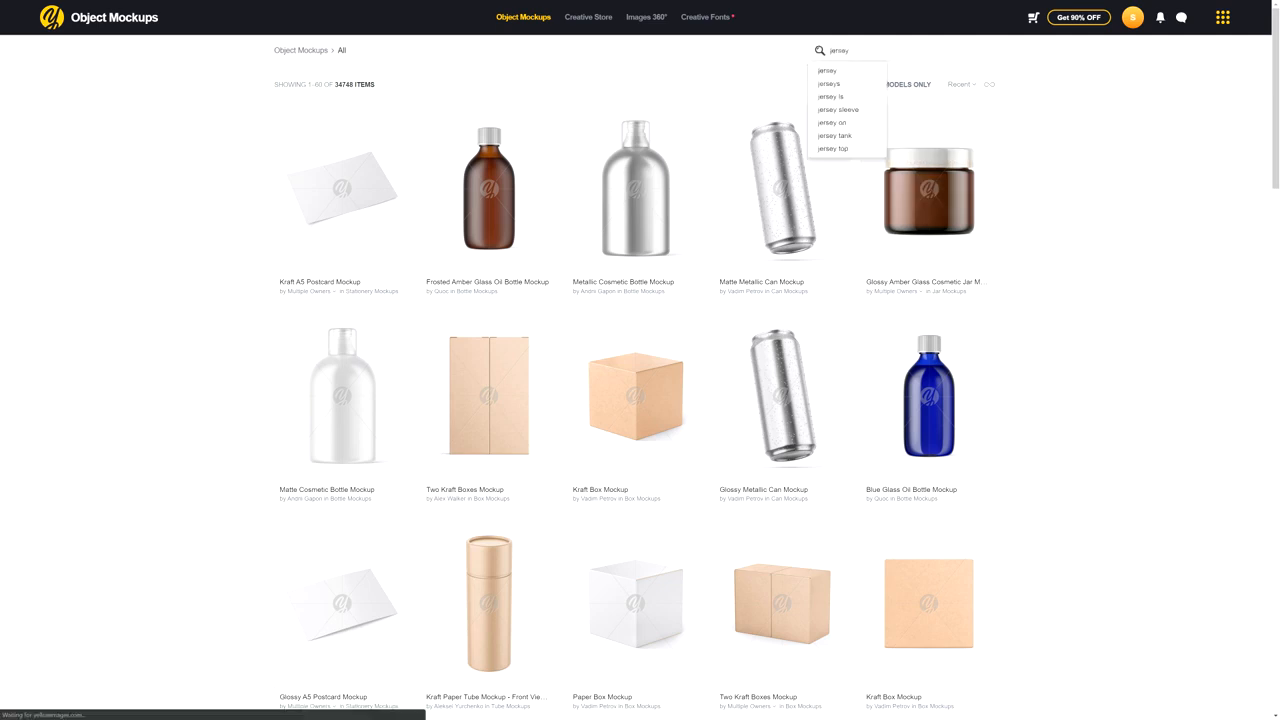
click(838, 72)
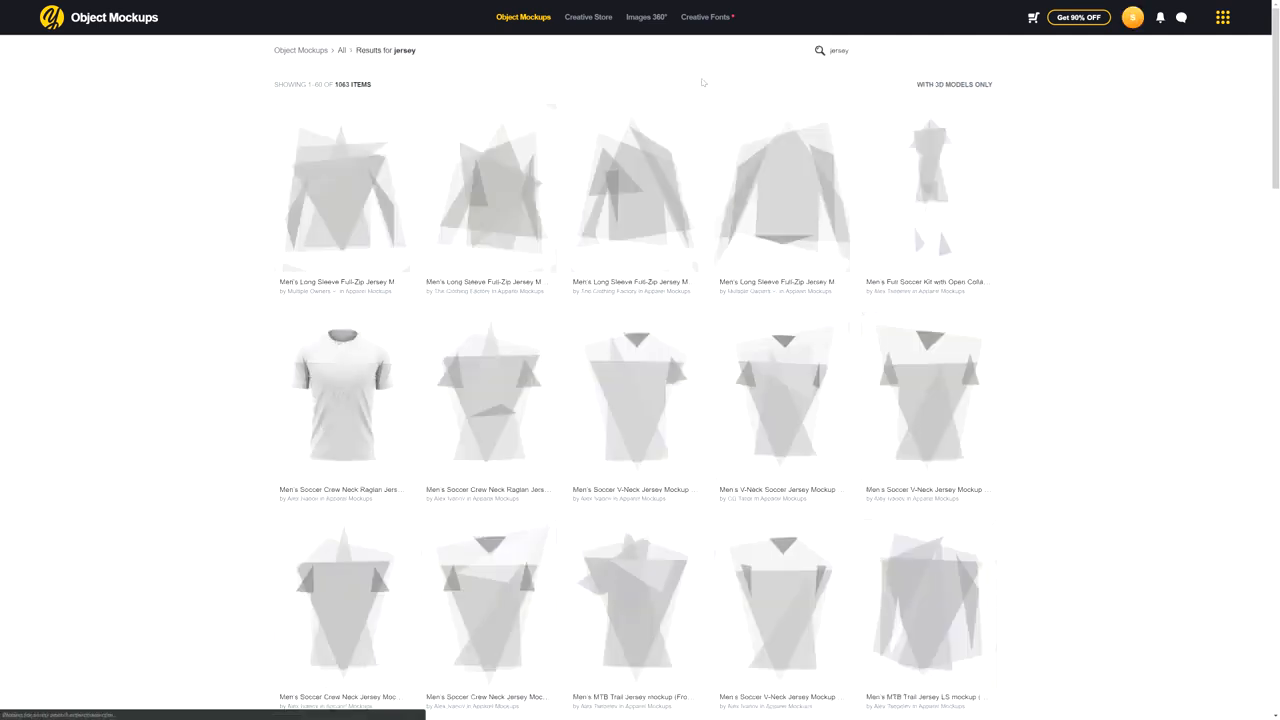
Browse the jersey mockups, clear the search term and open the Images 360° section
scroll(230, 164, down, 3)
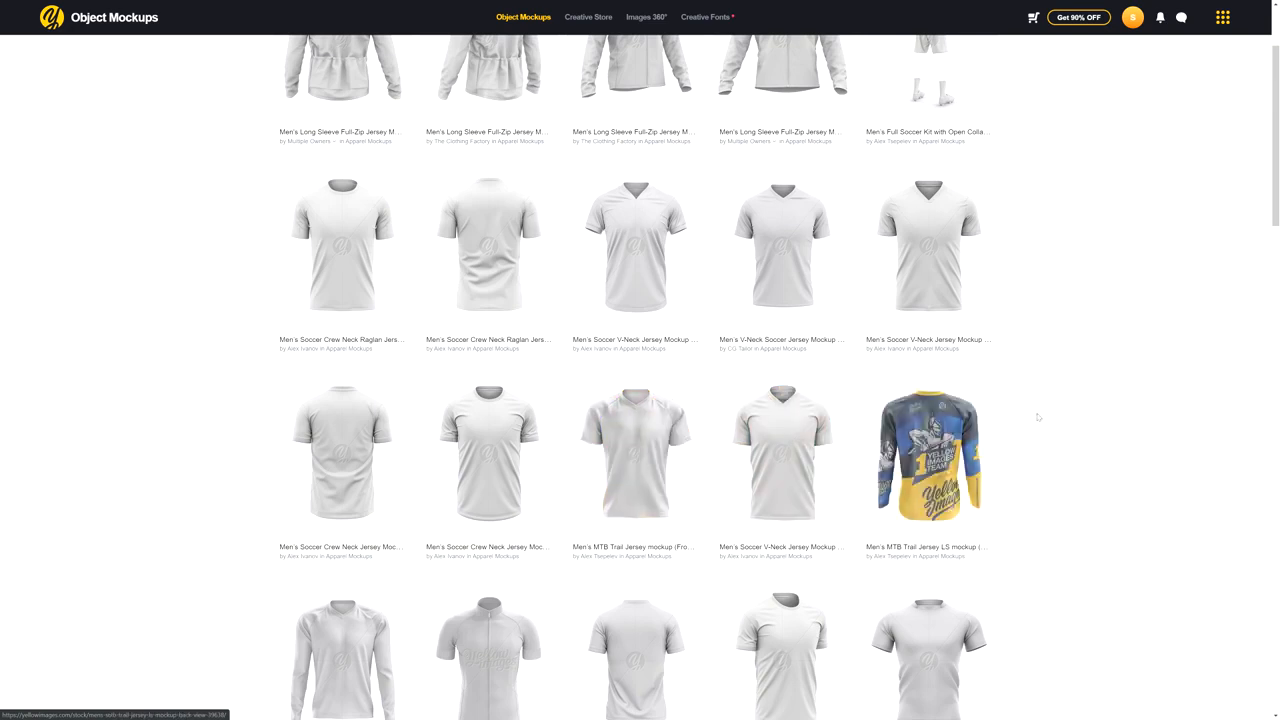
scroll(1020, 423, up, 3)
key(BackSpace)
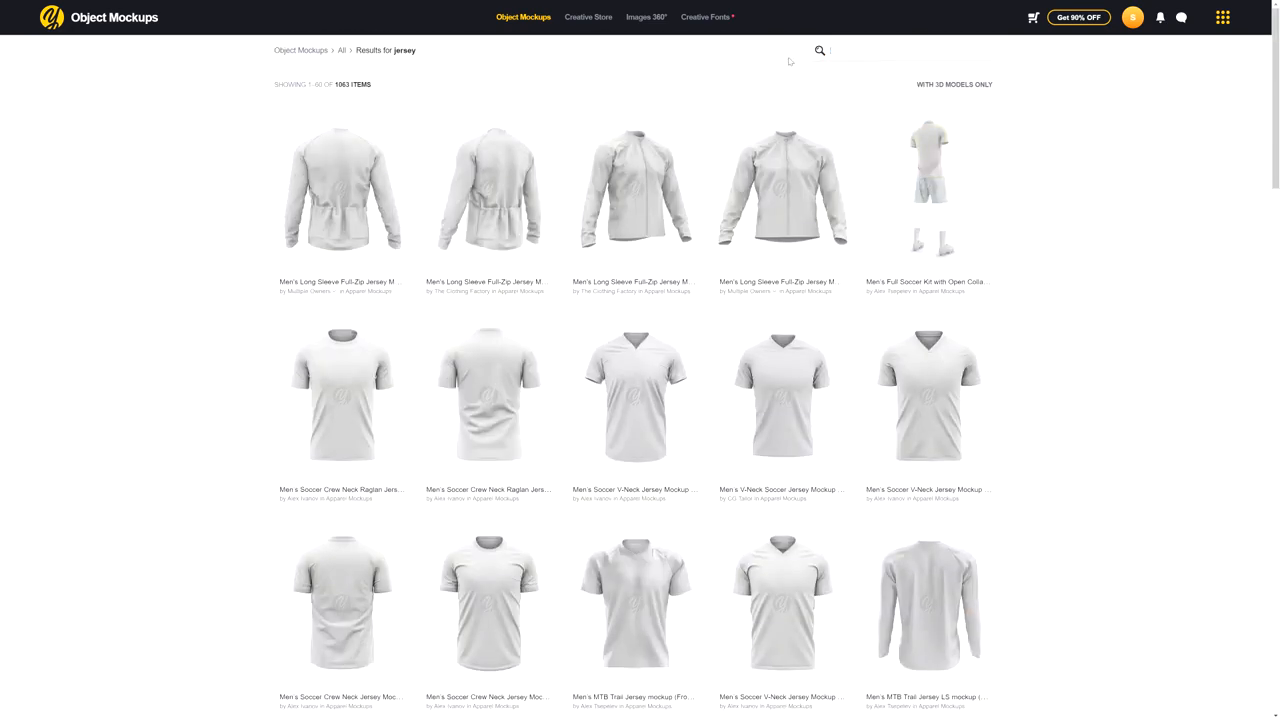
click(642, 22)
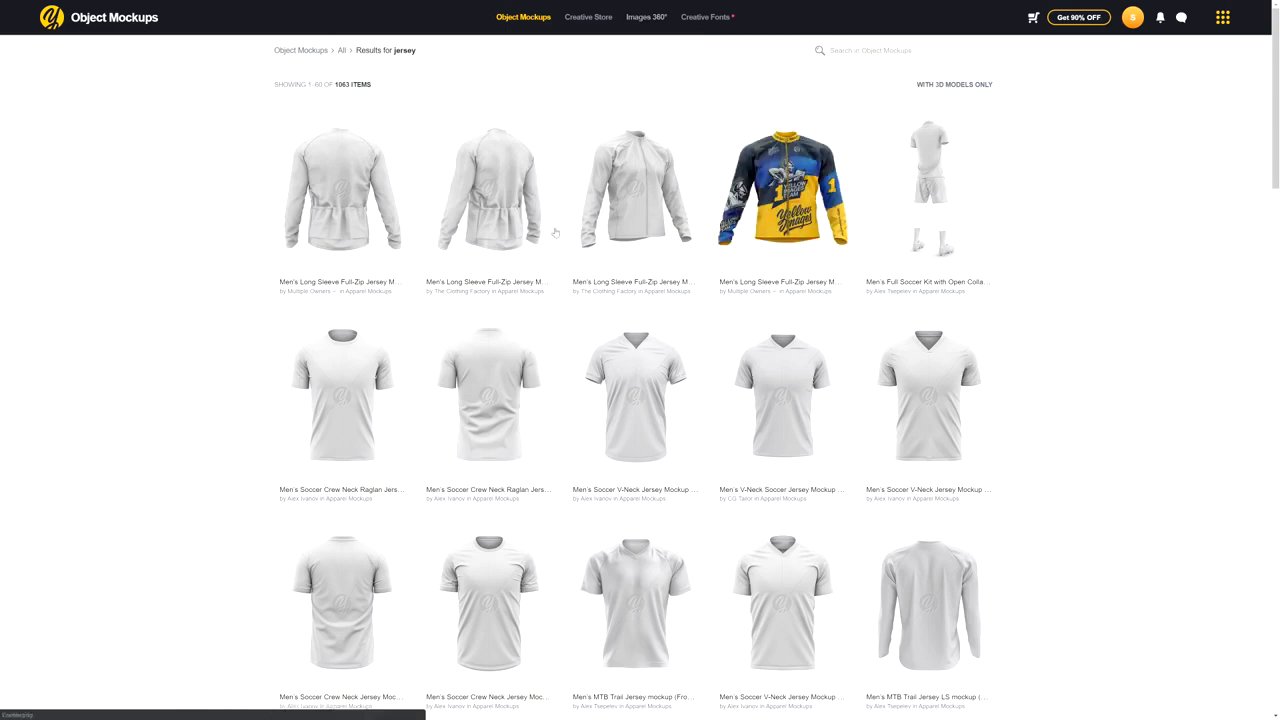
Browse the Images 360° catalogue and search it for "flowers"
scroll(486, 257, down, 6)
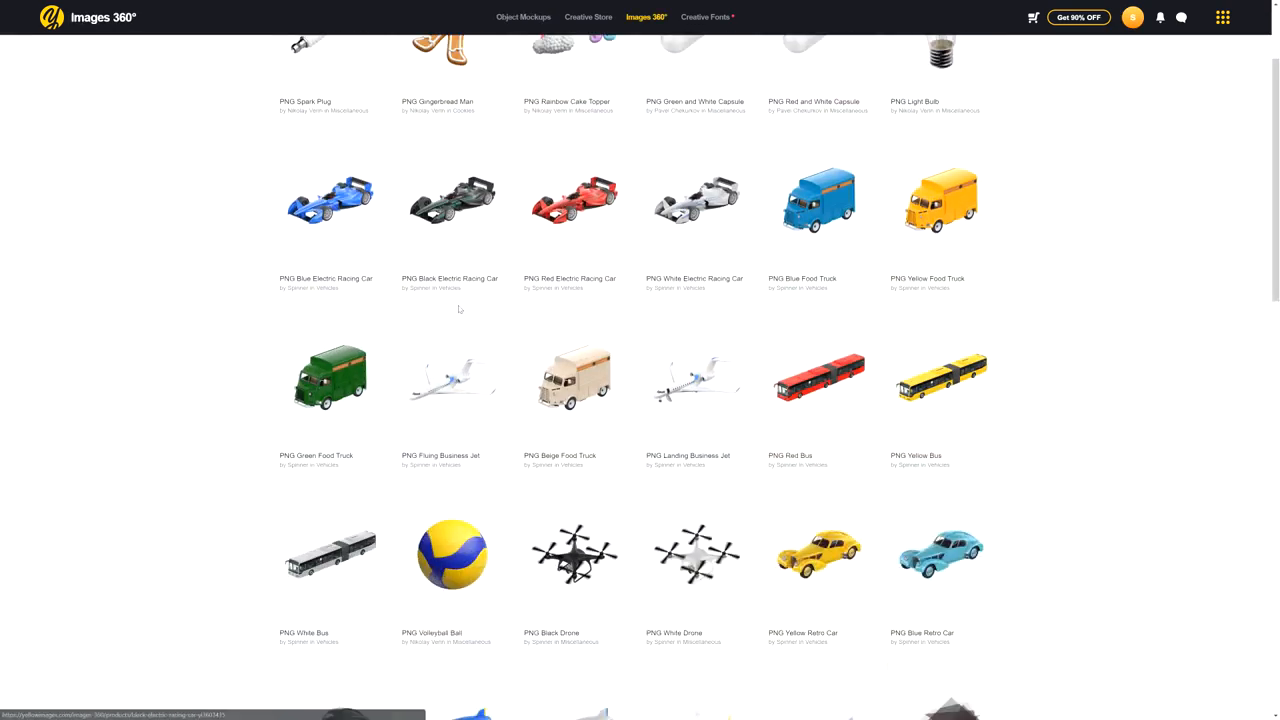
scroll(1050, 350, up, 6)
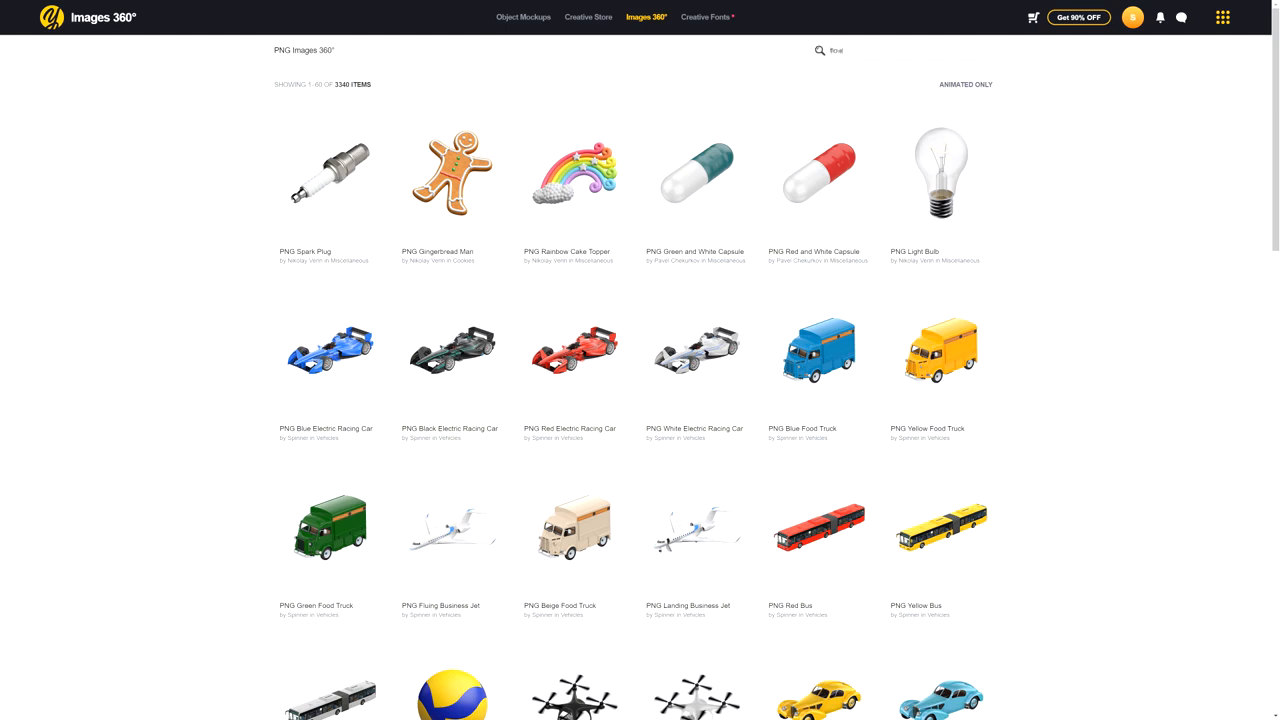
key(Return)
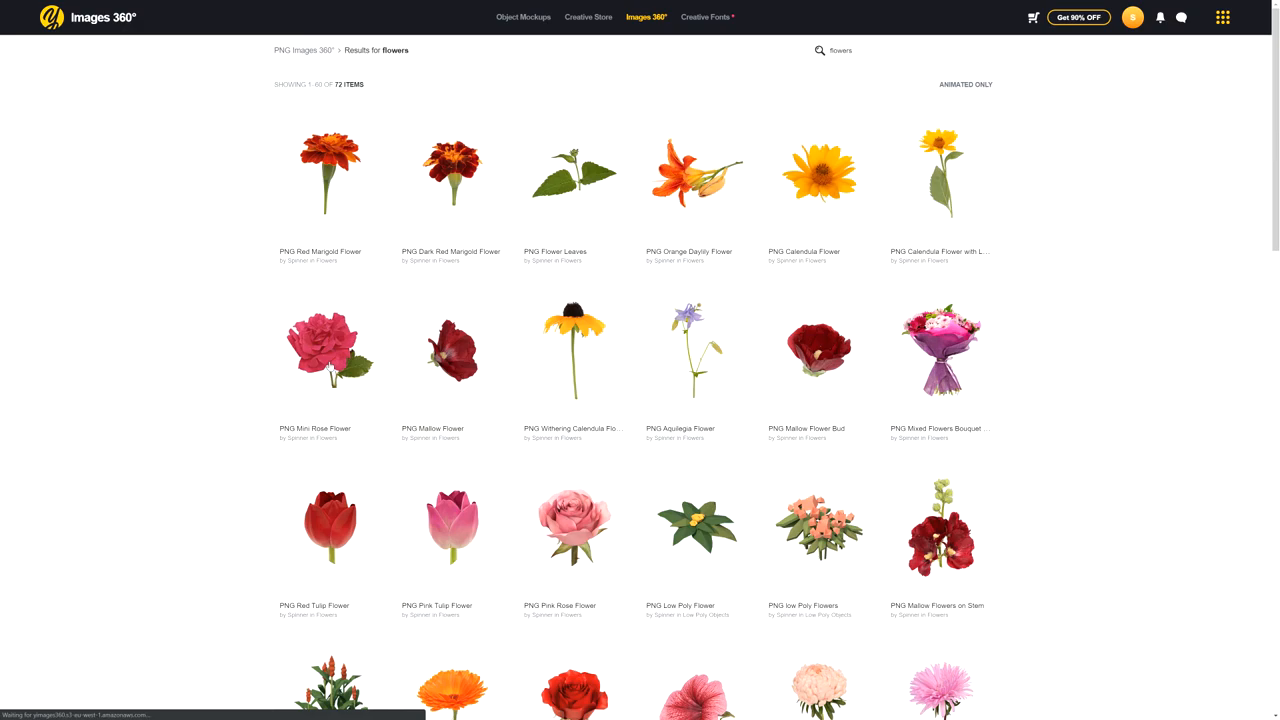
Open the PNG Pink Rose Flower preview, rotate the rose to view another angle and close the preview
click(577, 522)
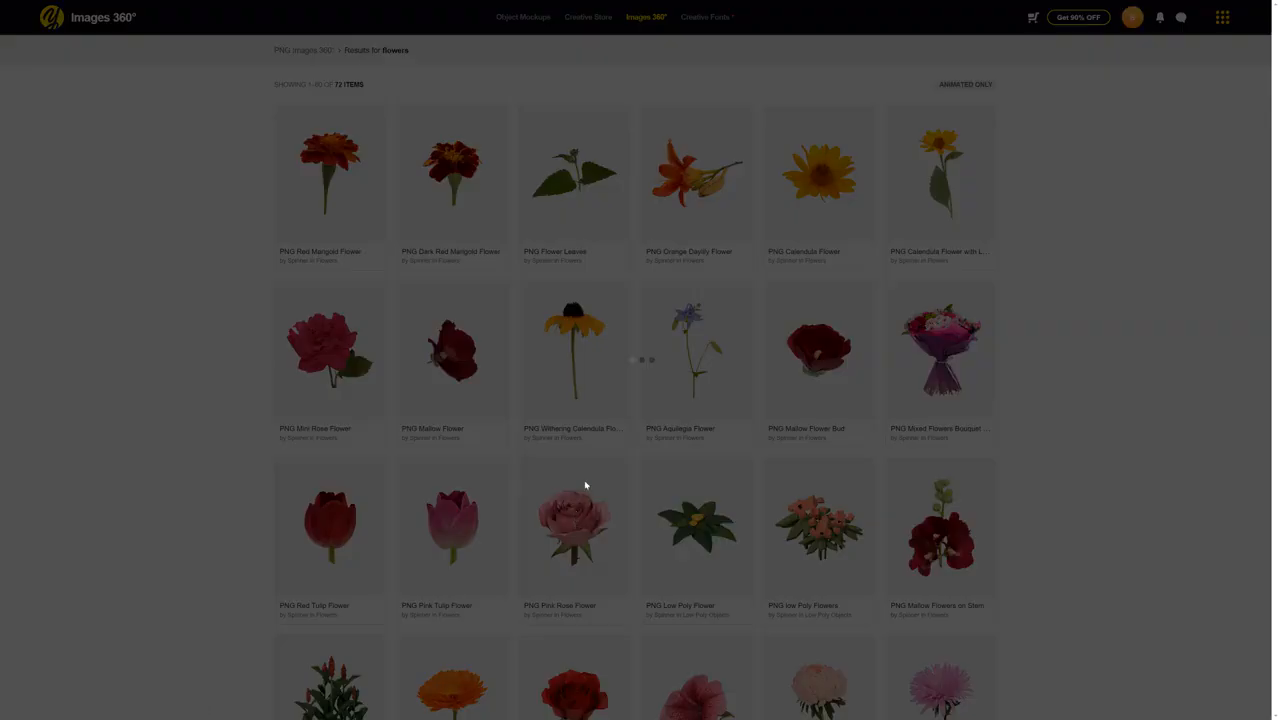
drag(564, 230, 610, 275)
click(1020, 302)
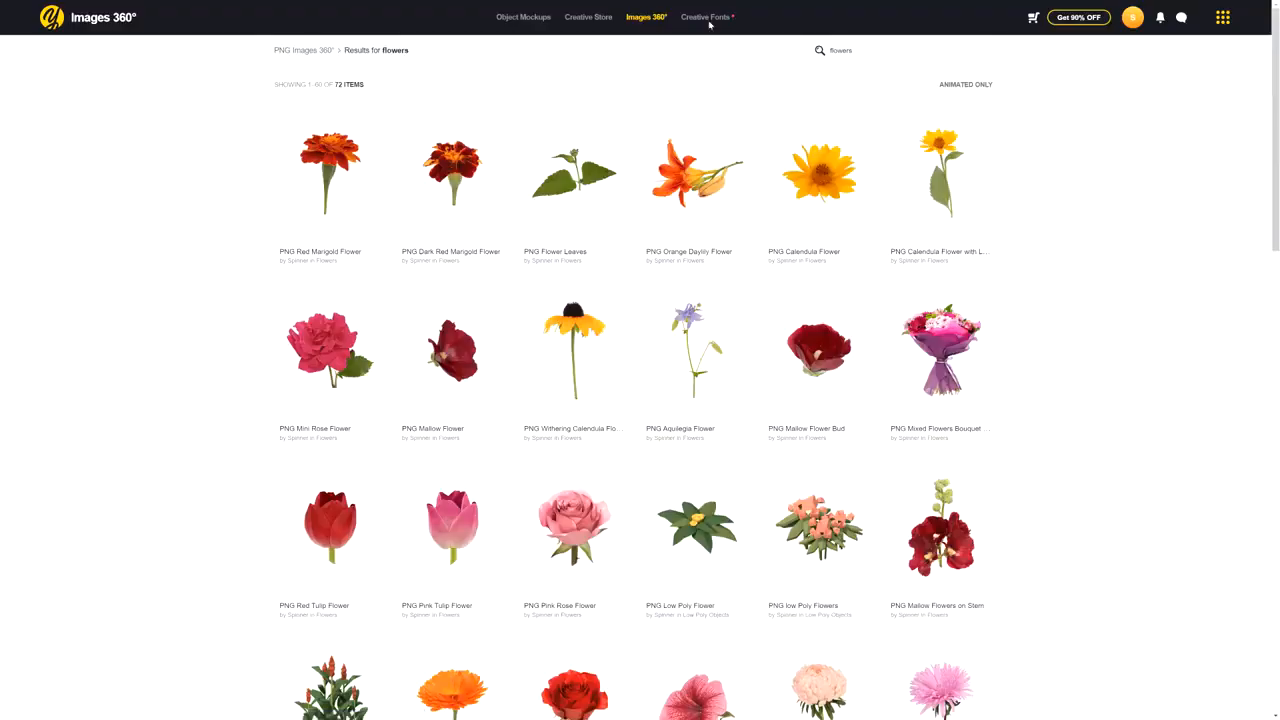
Open the Creative Fonts section and browse the available fonts and alphabets
click(706, 18)
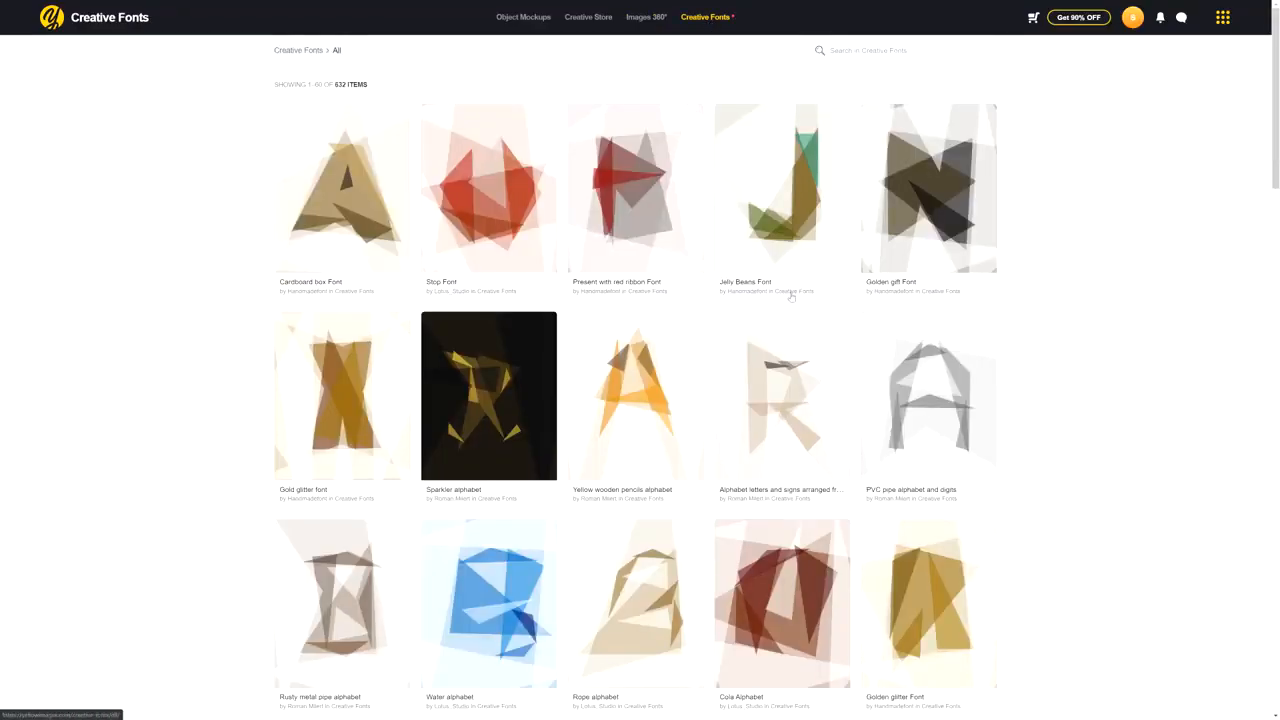
scroll(527, 305, down, 1)
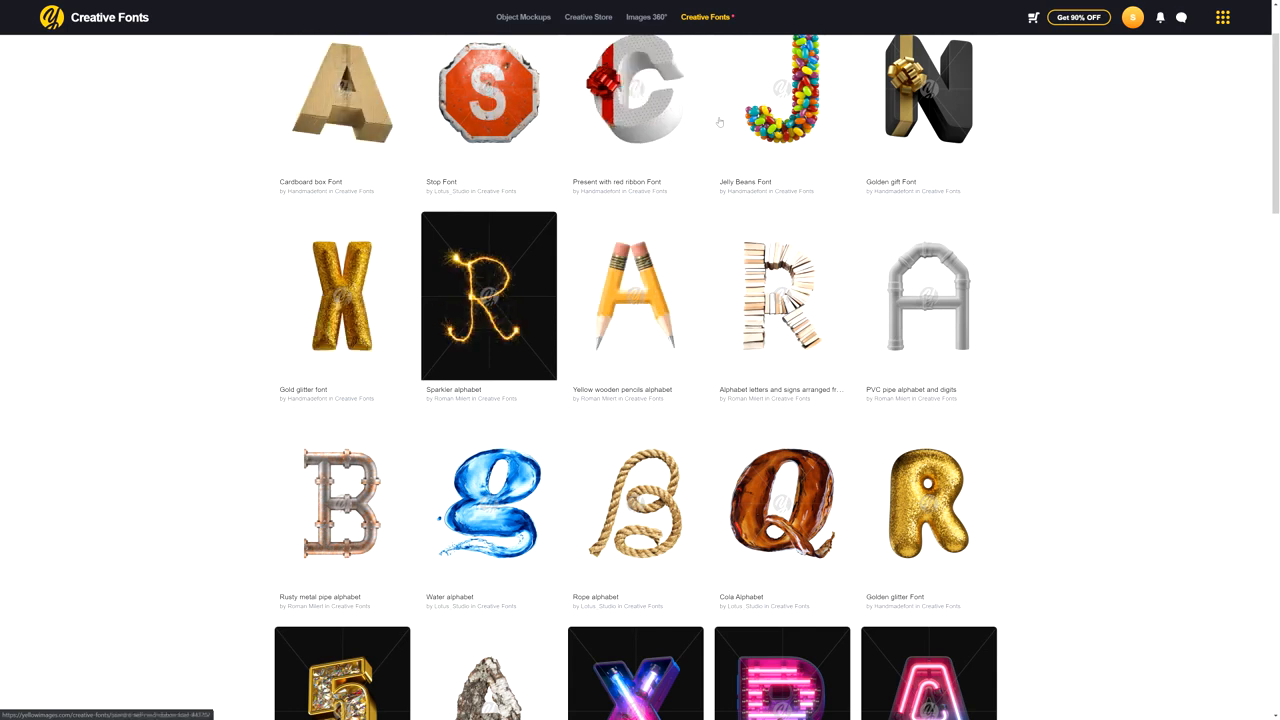
scroll(1045, 345, down, 1)
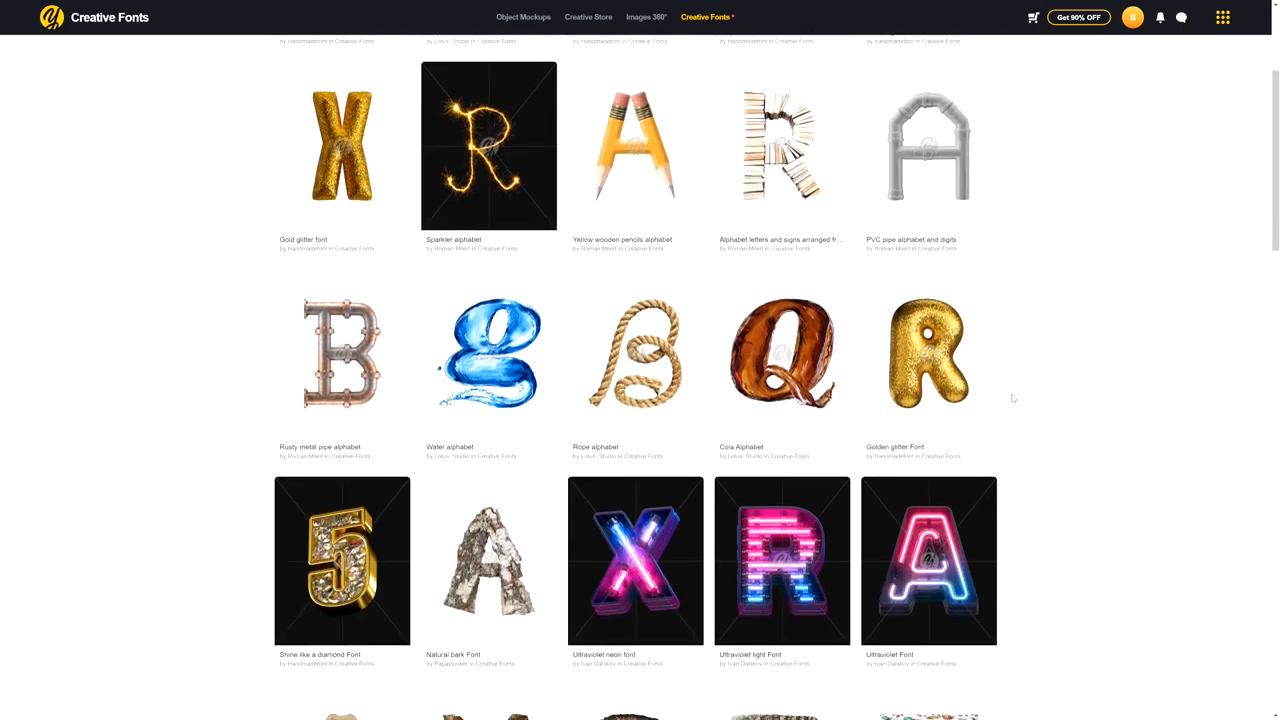
scroll(776, 401, down, 1)
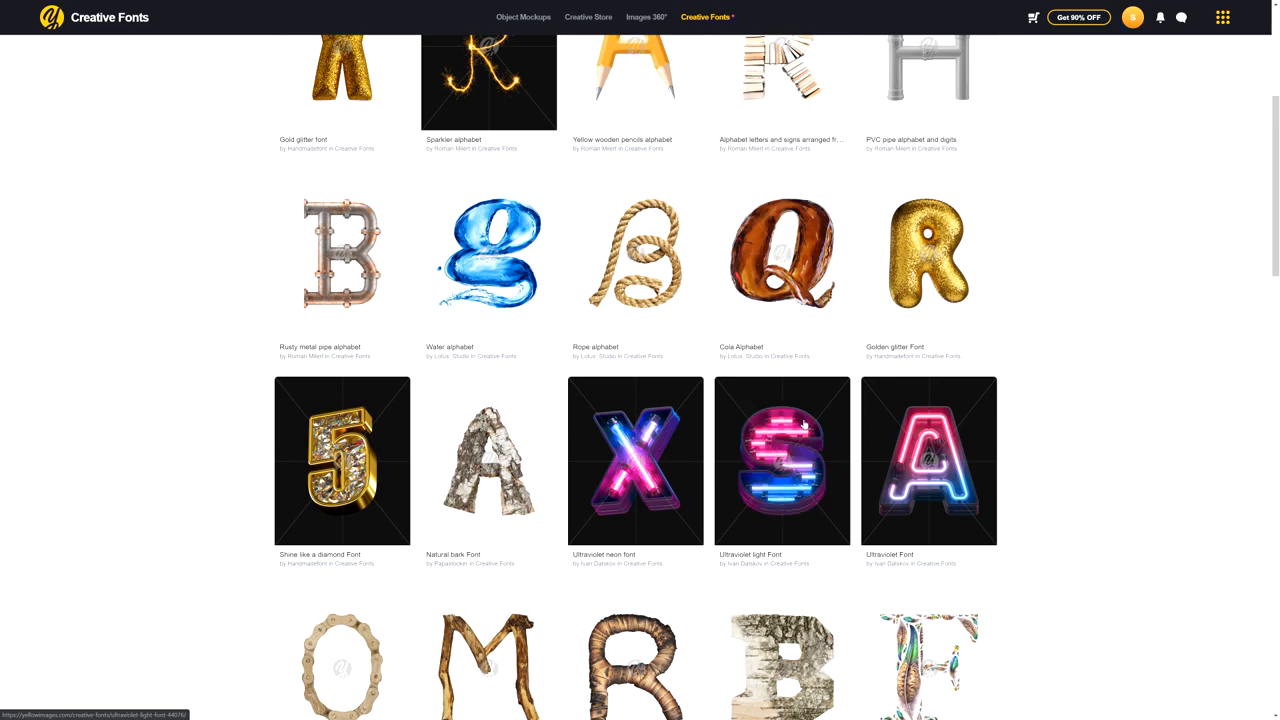